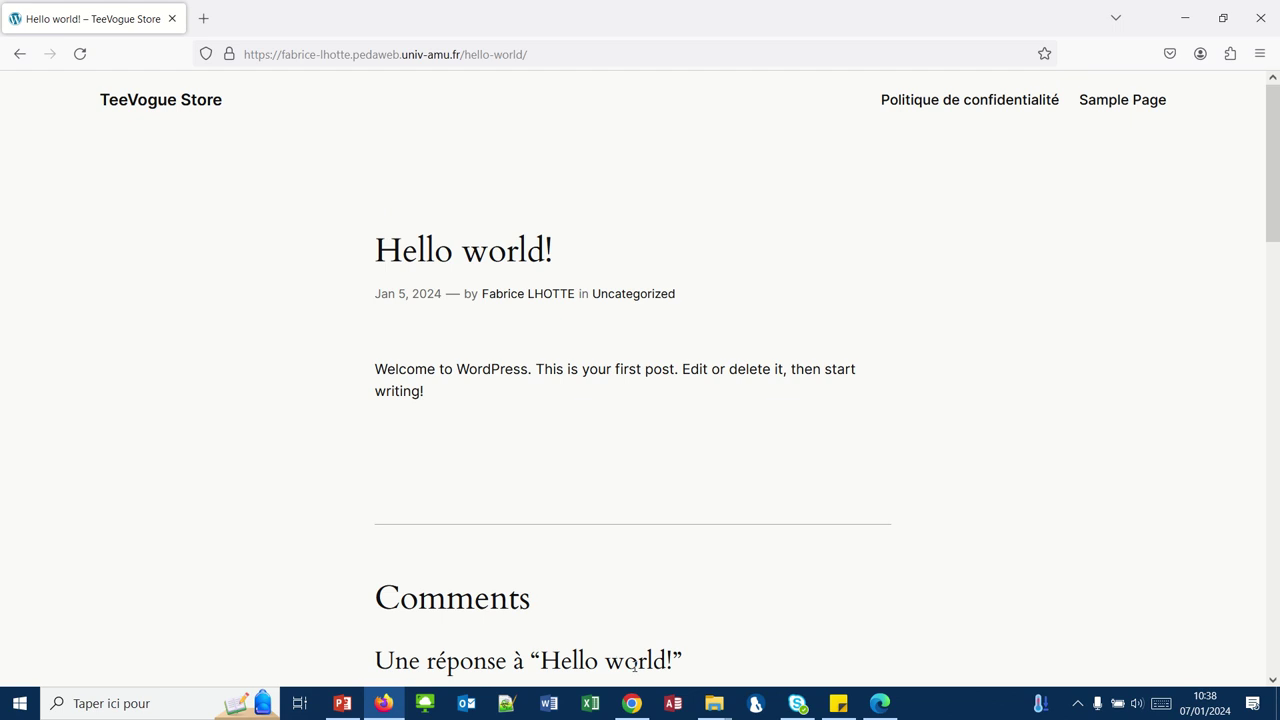
Switch to Edge with the WordPress dashboard and open the "Hello world!" article for editing.
mouse_move(630, 706)
left_click(879, 706)
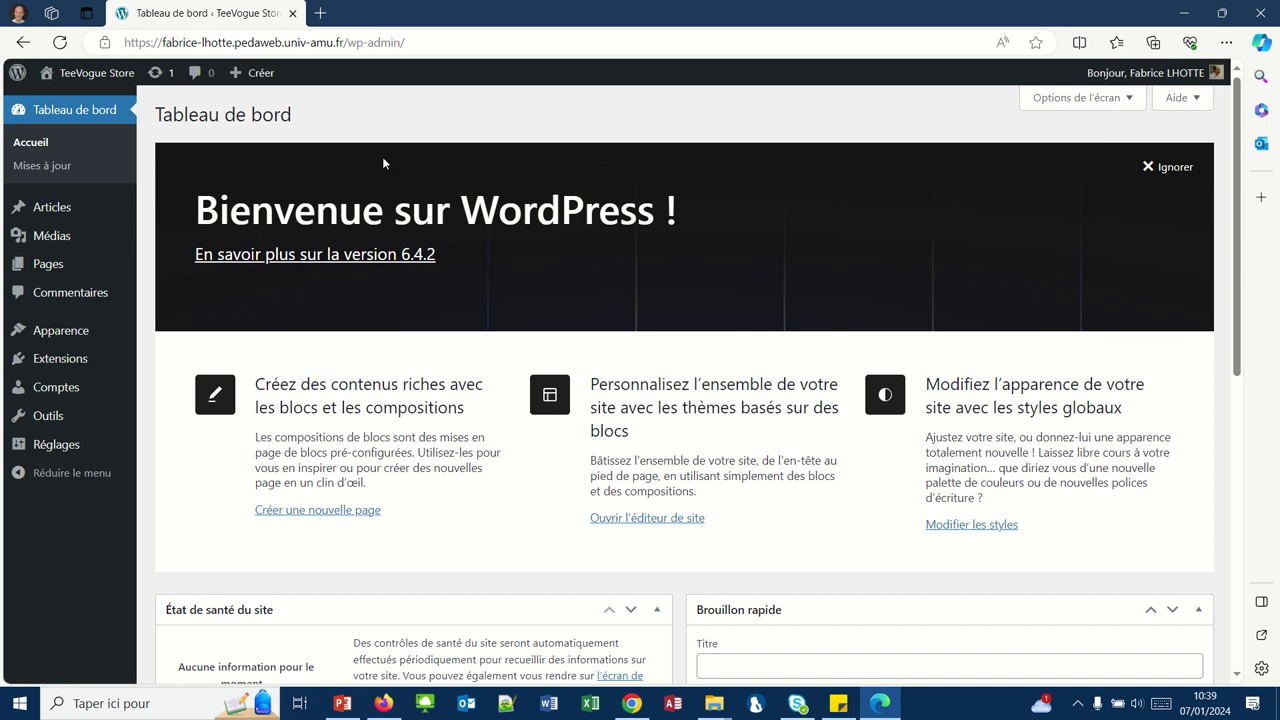
mouse_move(46, 448)
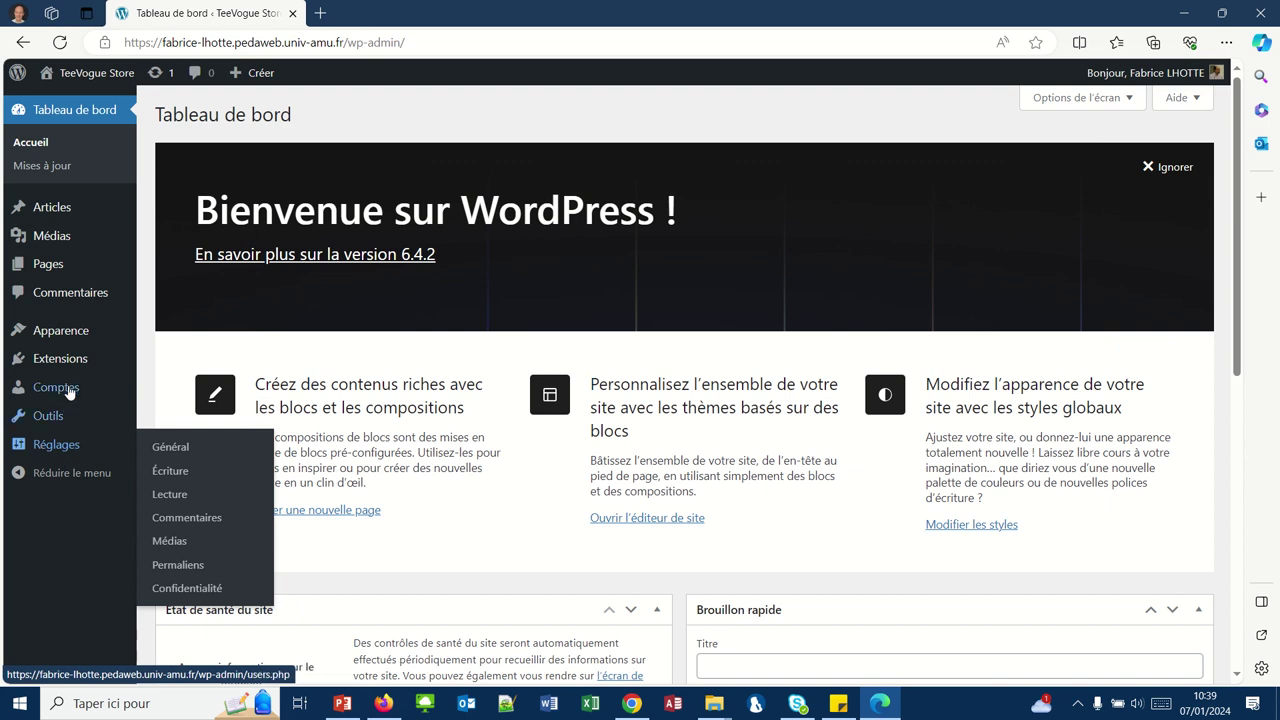
mouse_move(30, 207)
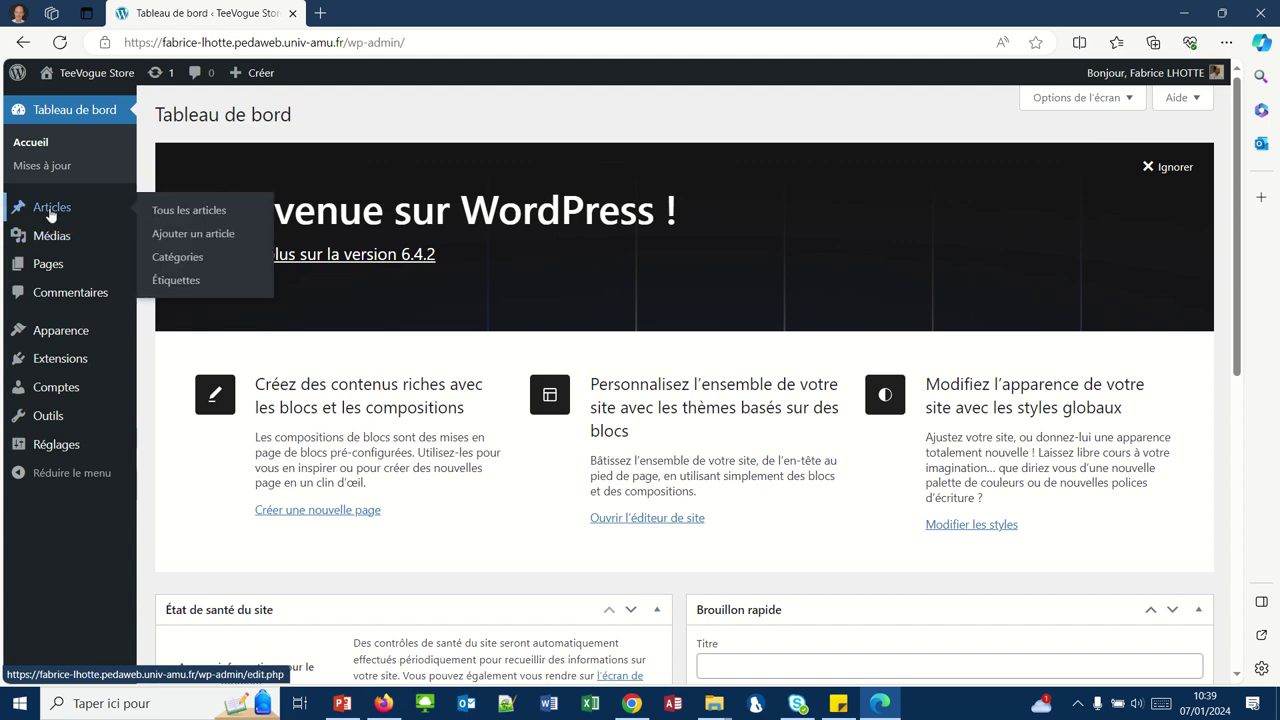
left_click(51, 208)
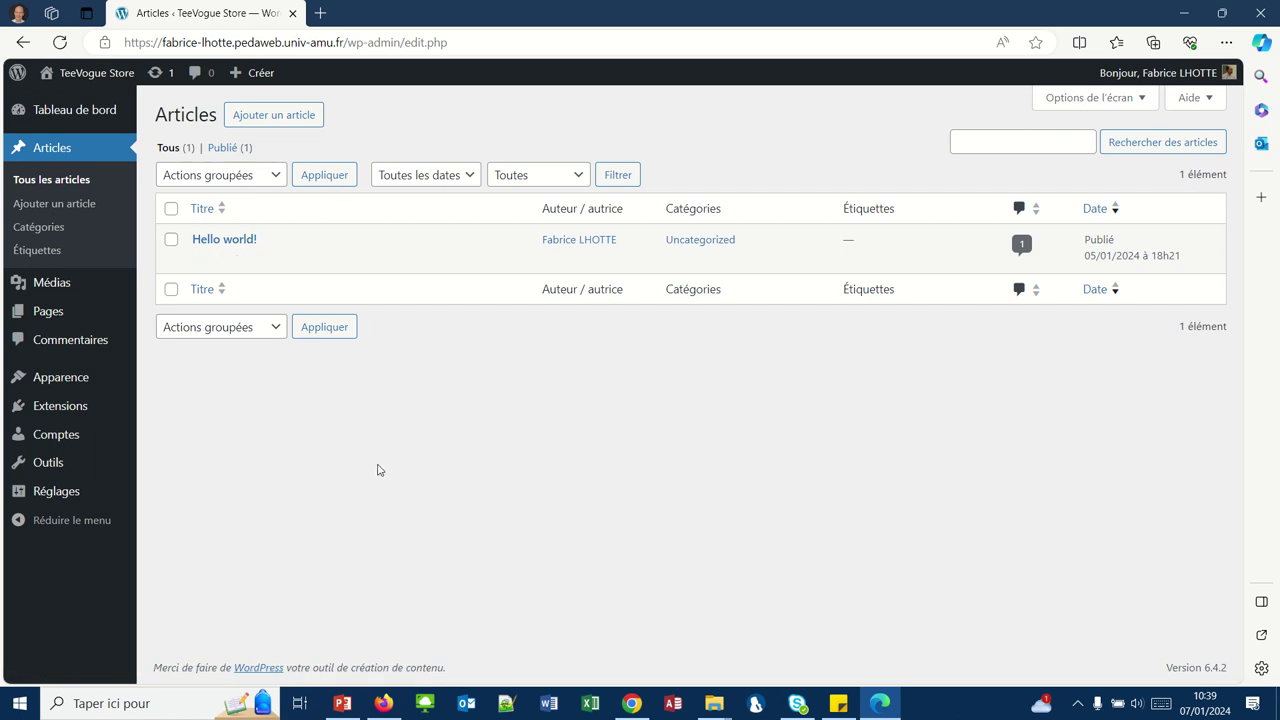
mouse_move(236, 232)
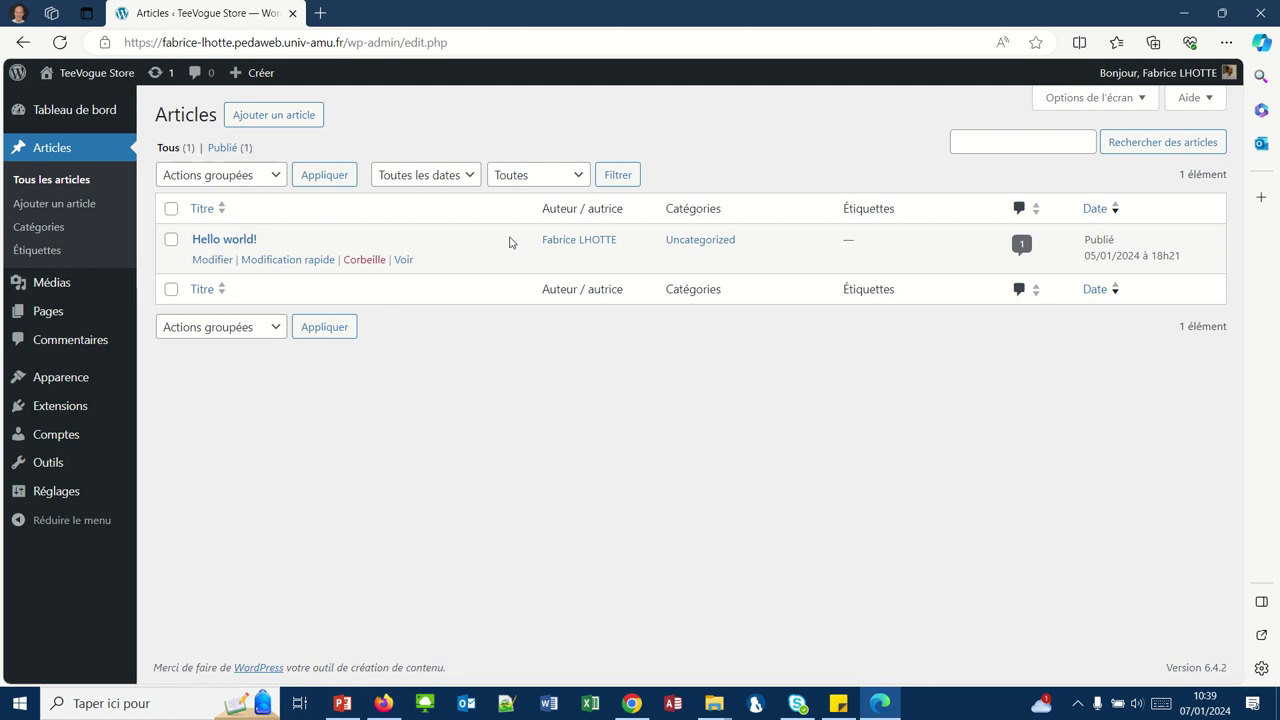
left_click(212, 243)
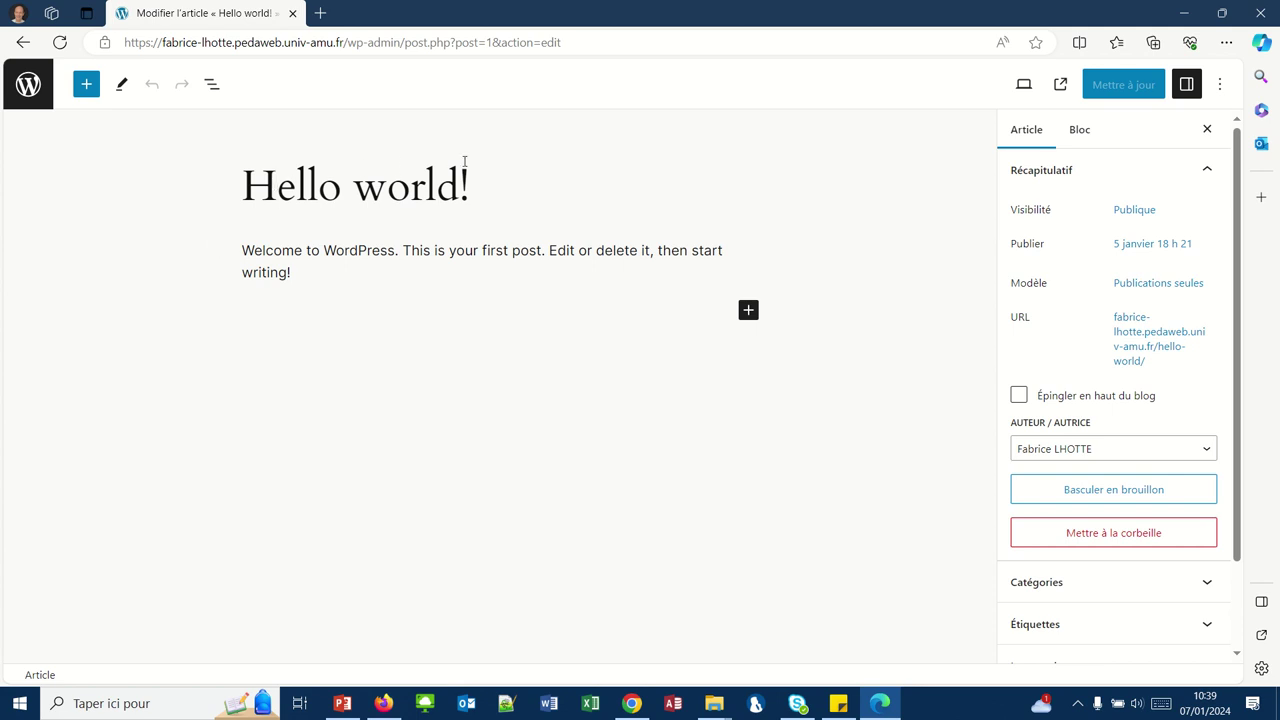
Replace the article's title with "L'histoire du T-shirt".
left_click_drag(470, 170, 243, 170)
left_click(243, 180)
left_click_drag(473, 182, 252, 183)
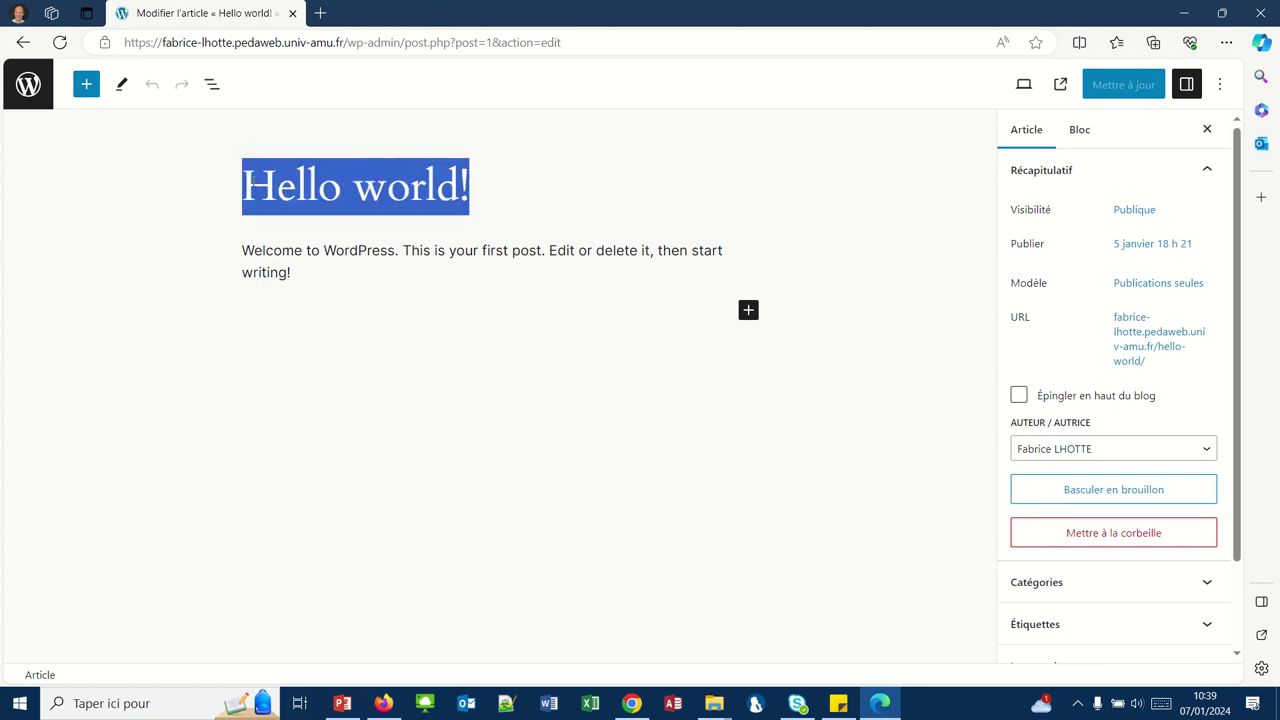
type("L'histoi")
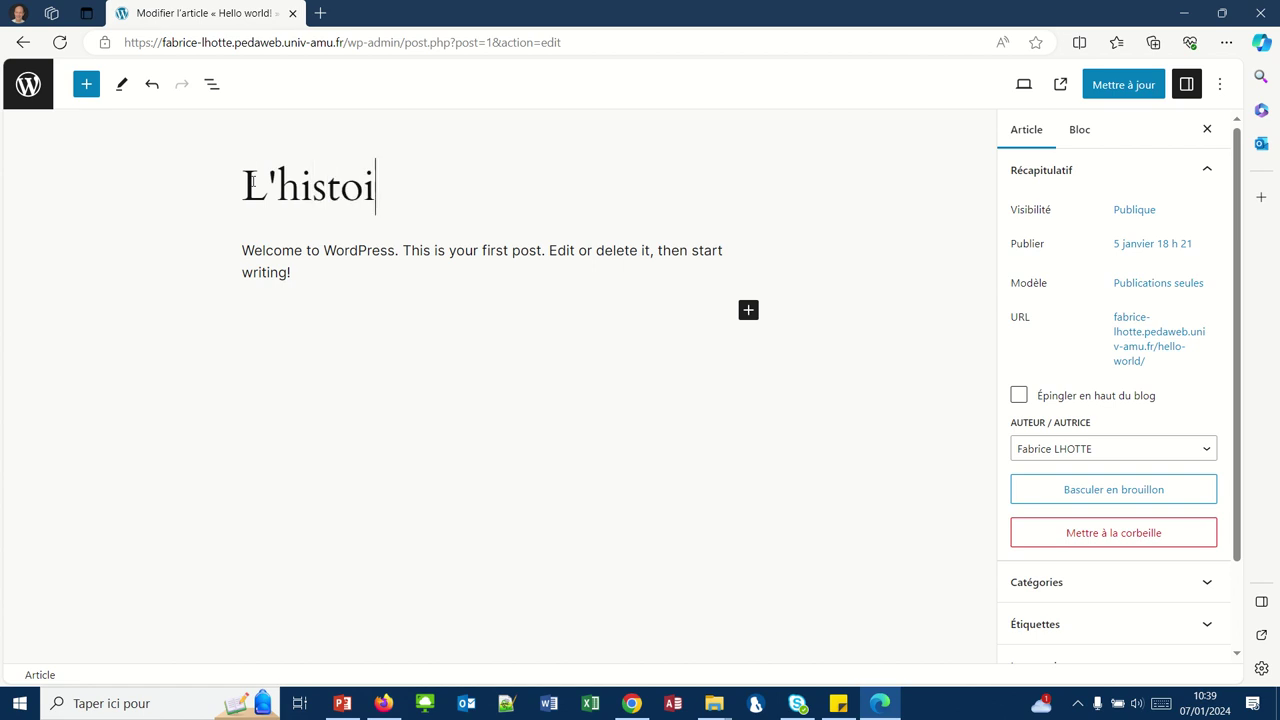
type("re du ")
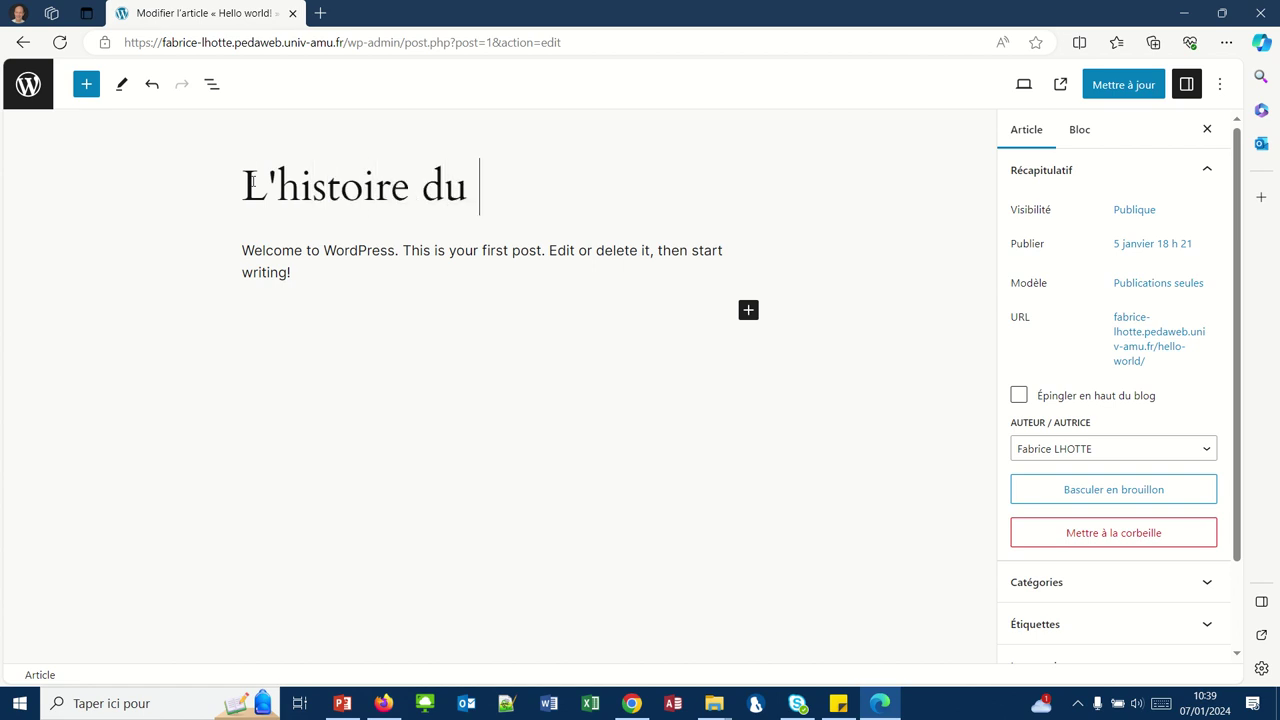
type("T-sh")
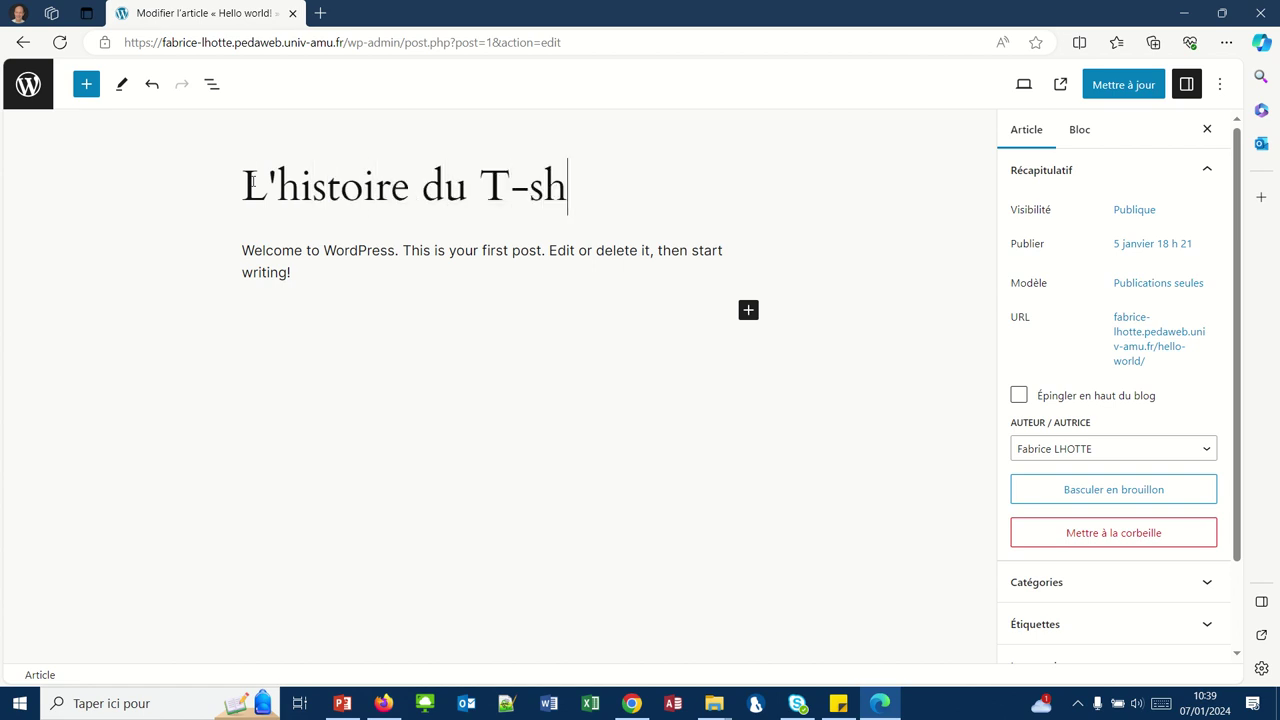
type("irt")
left_click(251, 256)
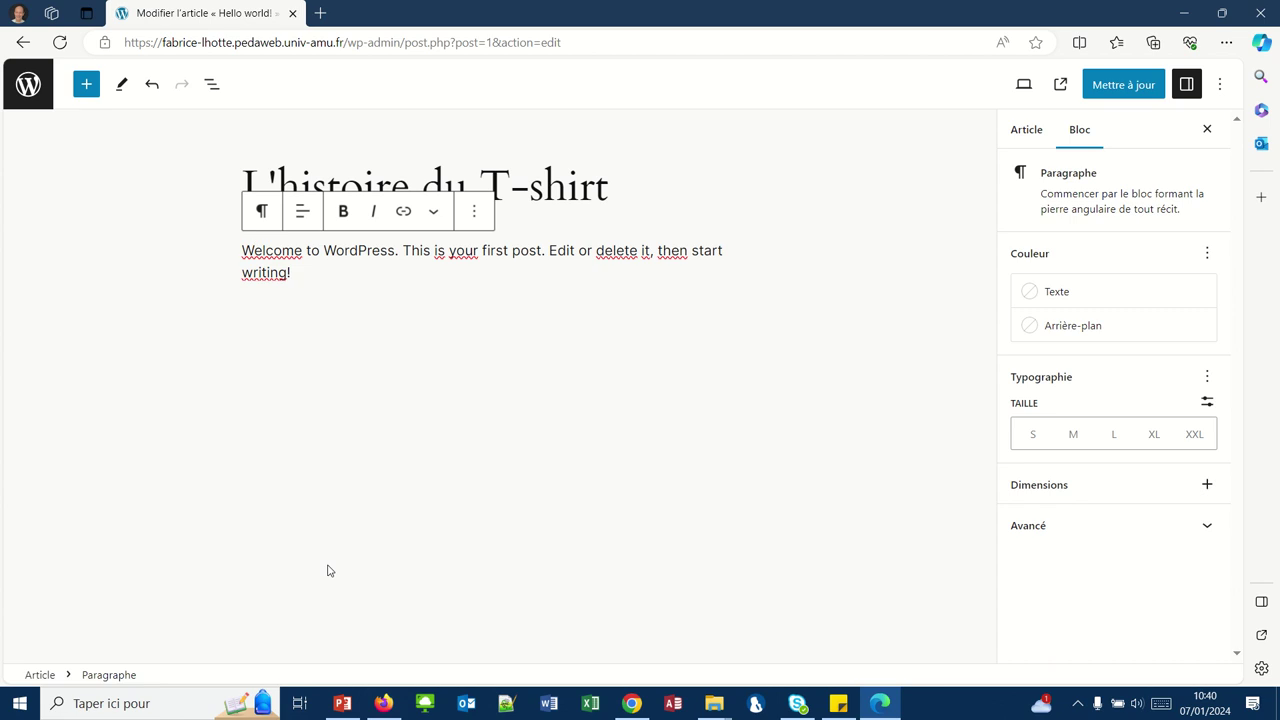
Switch to Chrome, download "Package de Ressources RCN5" from the AMeTICE course page and show the downloaded file in its folder.
left_click(631, 703)
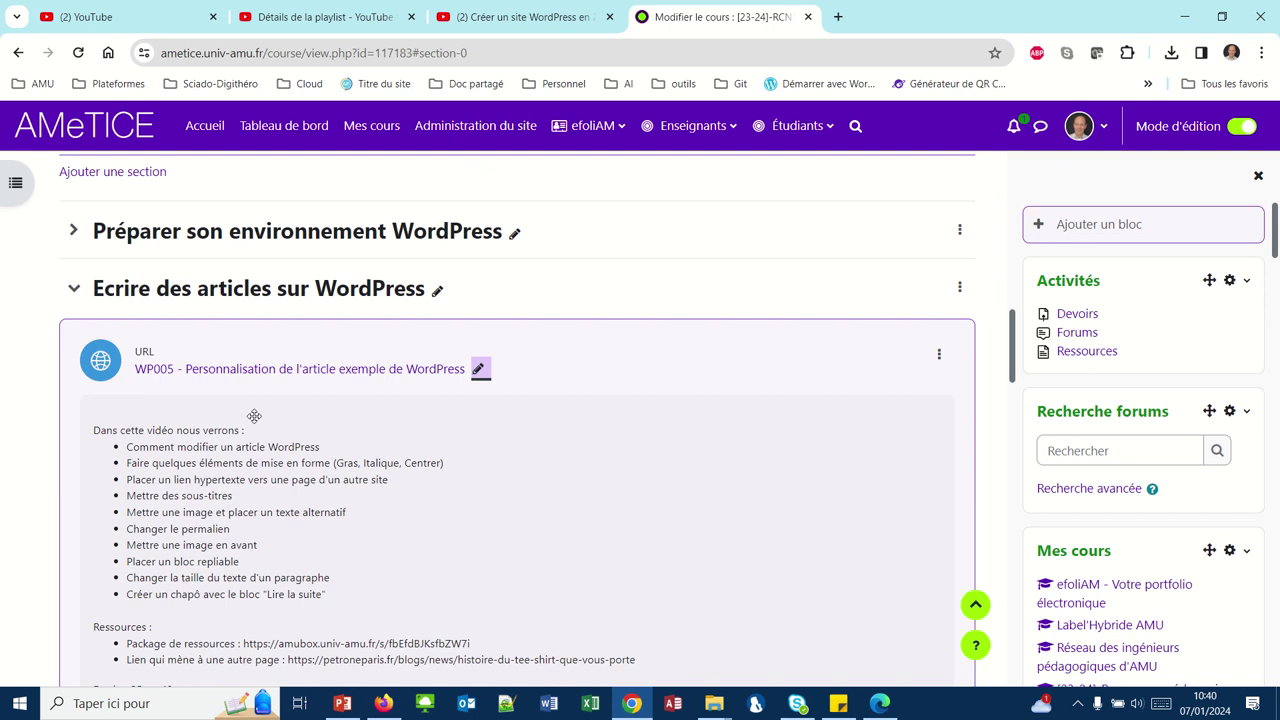
scroll(257, 449, "up", 10)
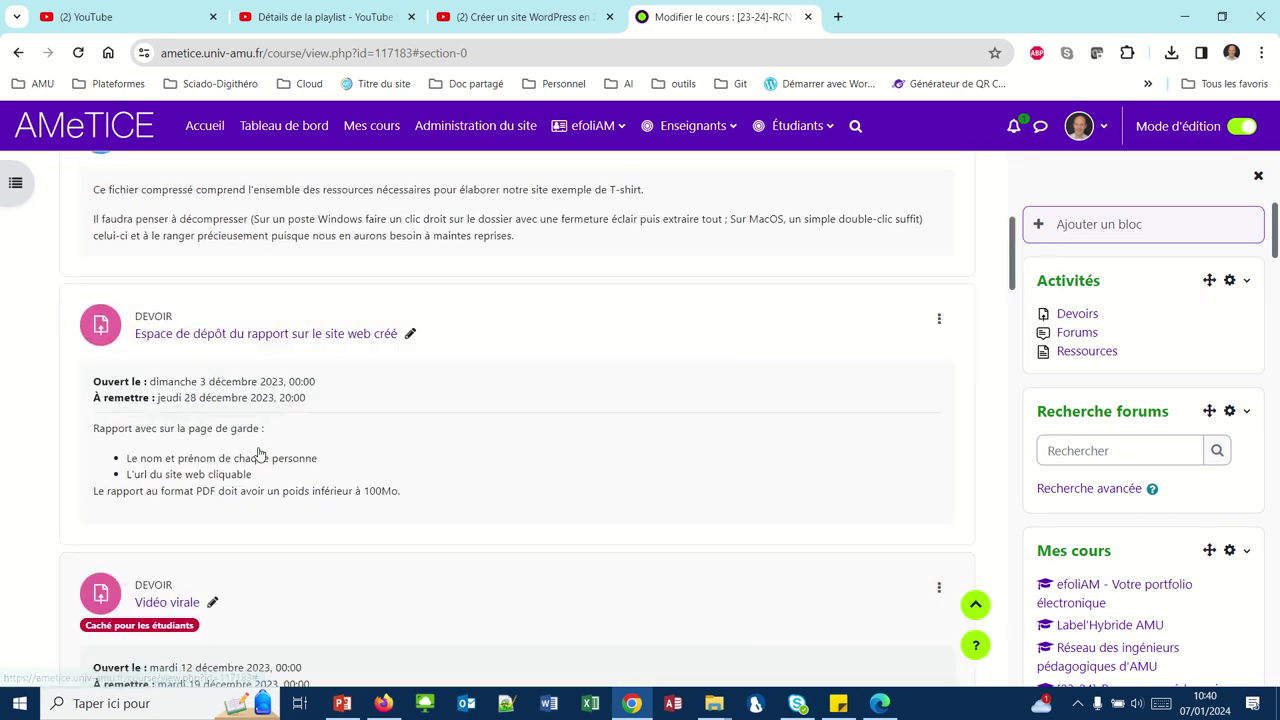
scroll(257, 455, "up", 1)
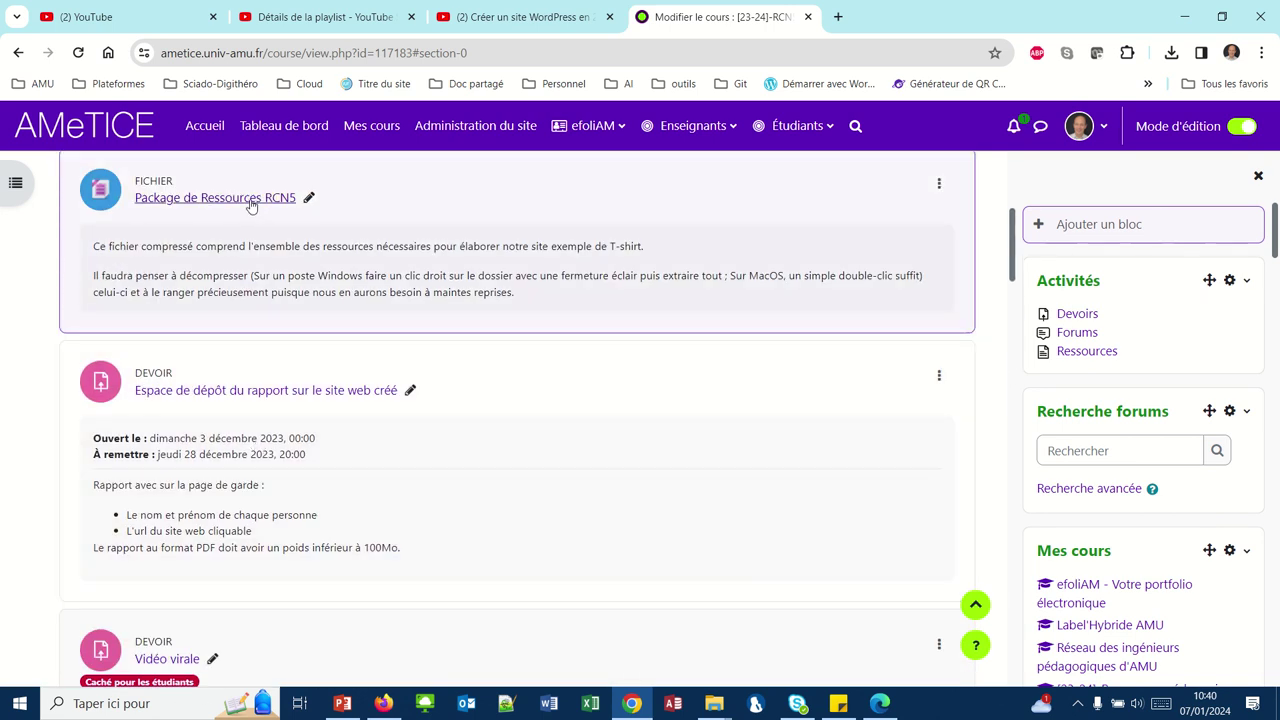
left_click(251, 199)
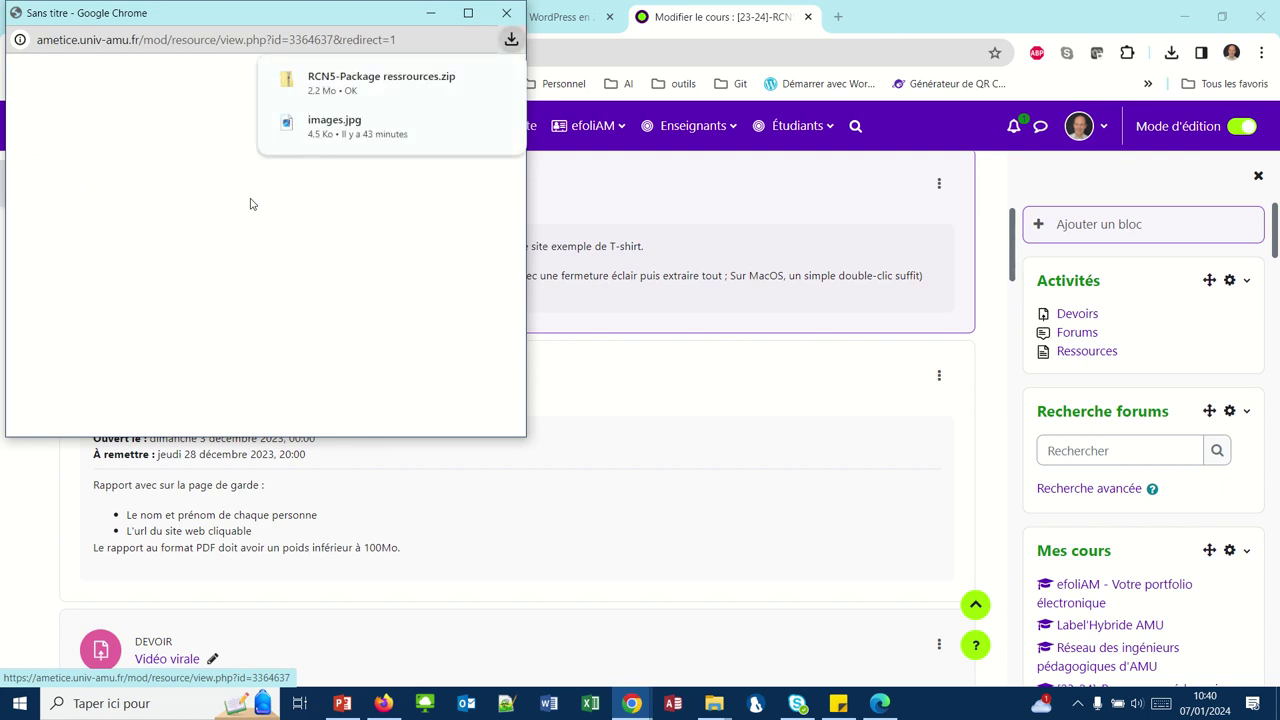
mouse_move(336, 70)
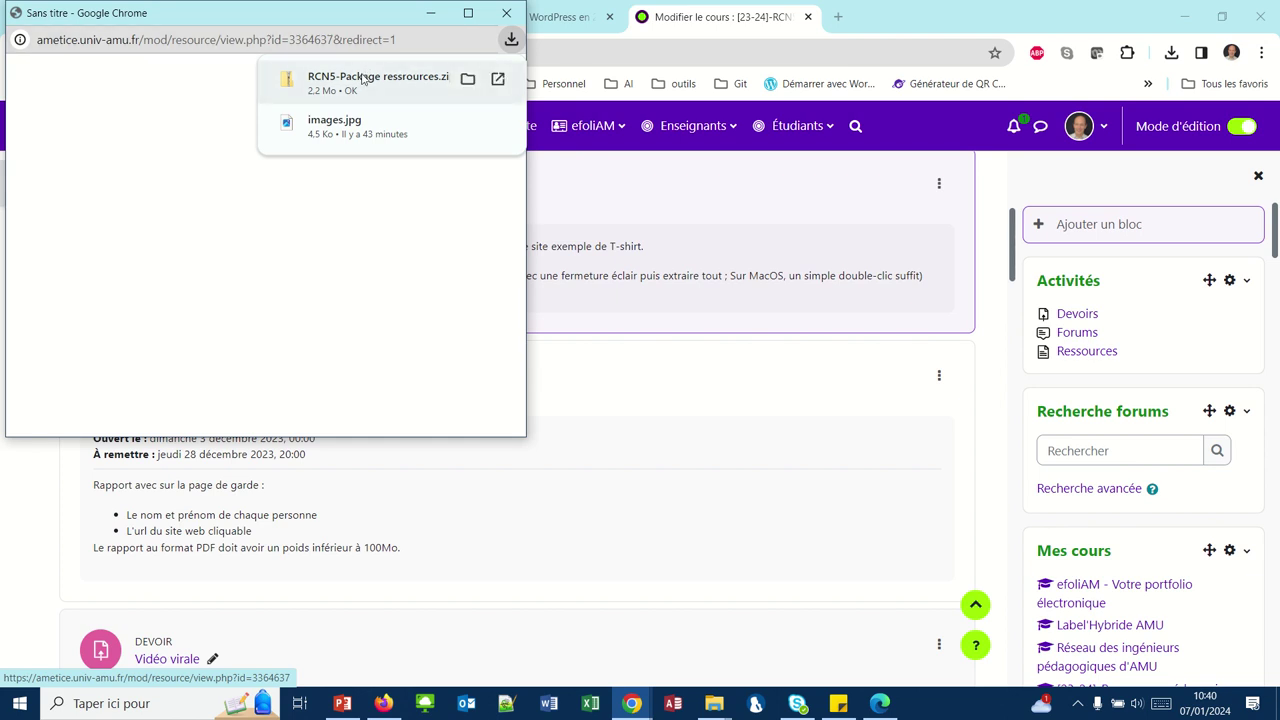
left_click(467, 79)
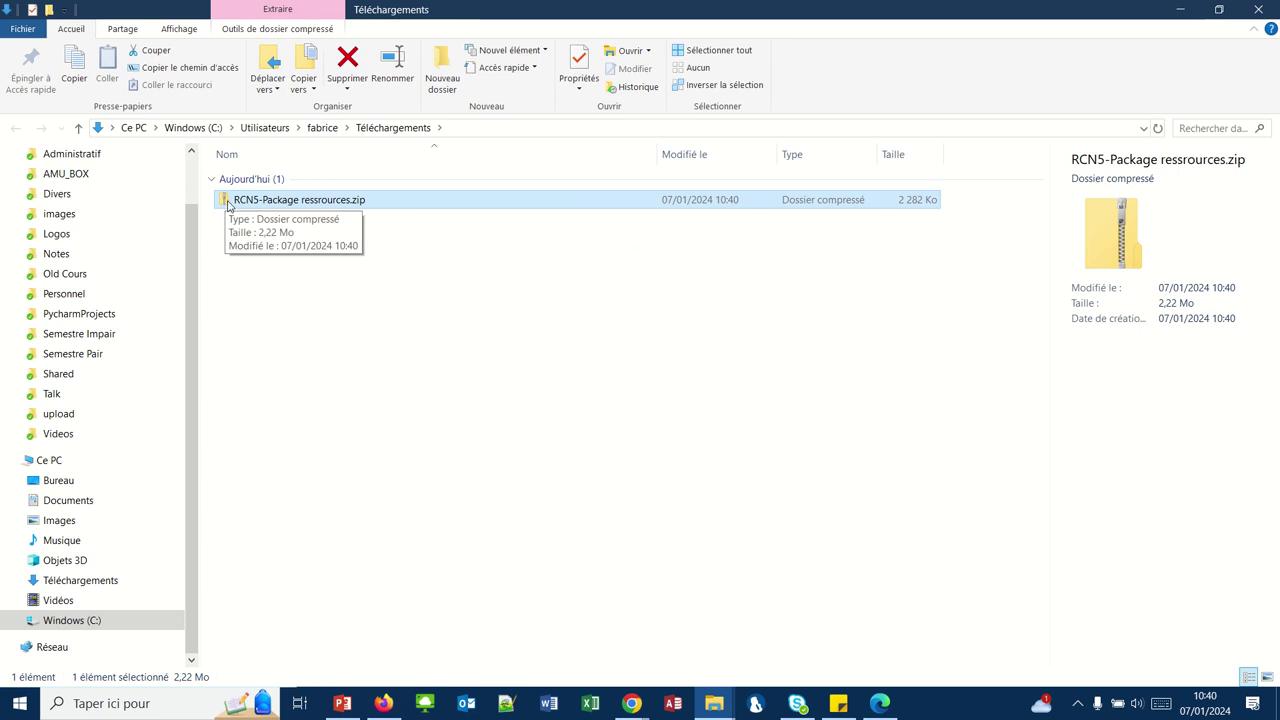
Extract RCN5-Package ressrources.zip into the suggested destination in the Downloads folder and delete the zip file.
right_click(326, 206)
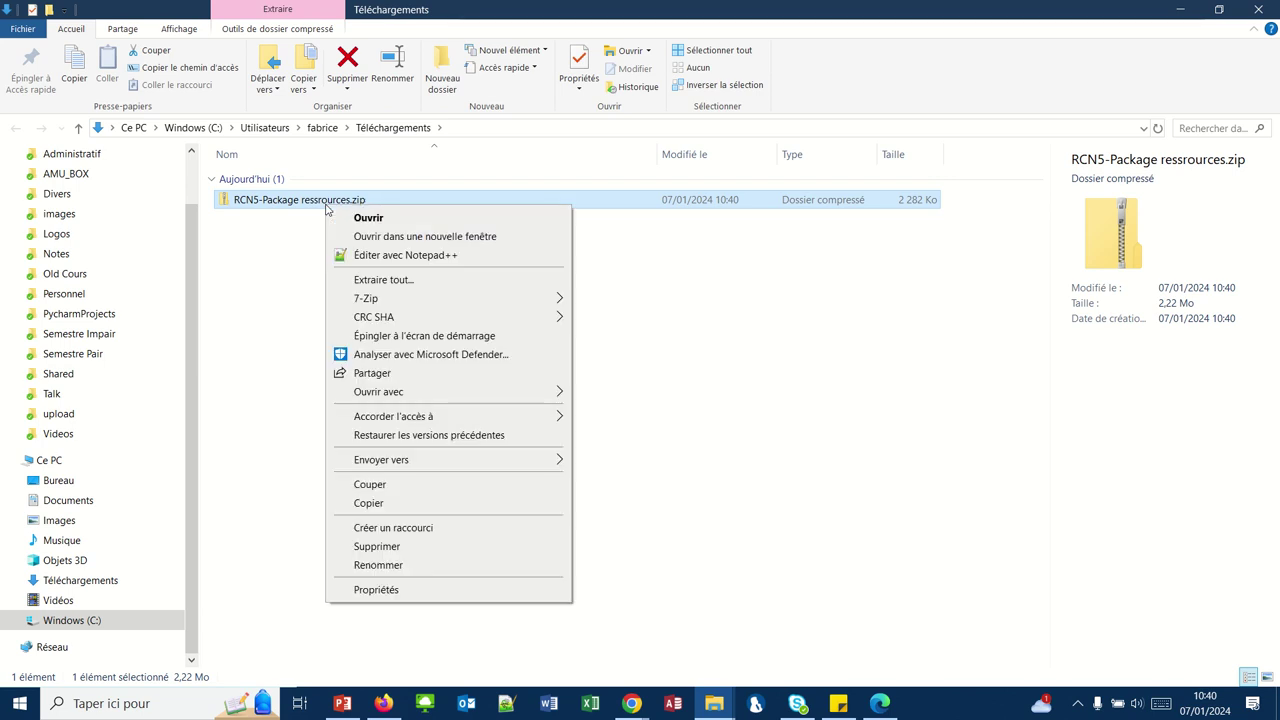
left_click(390, 287)
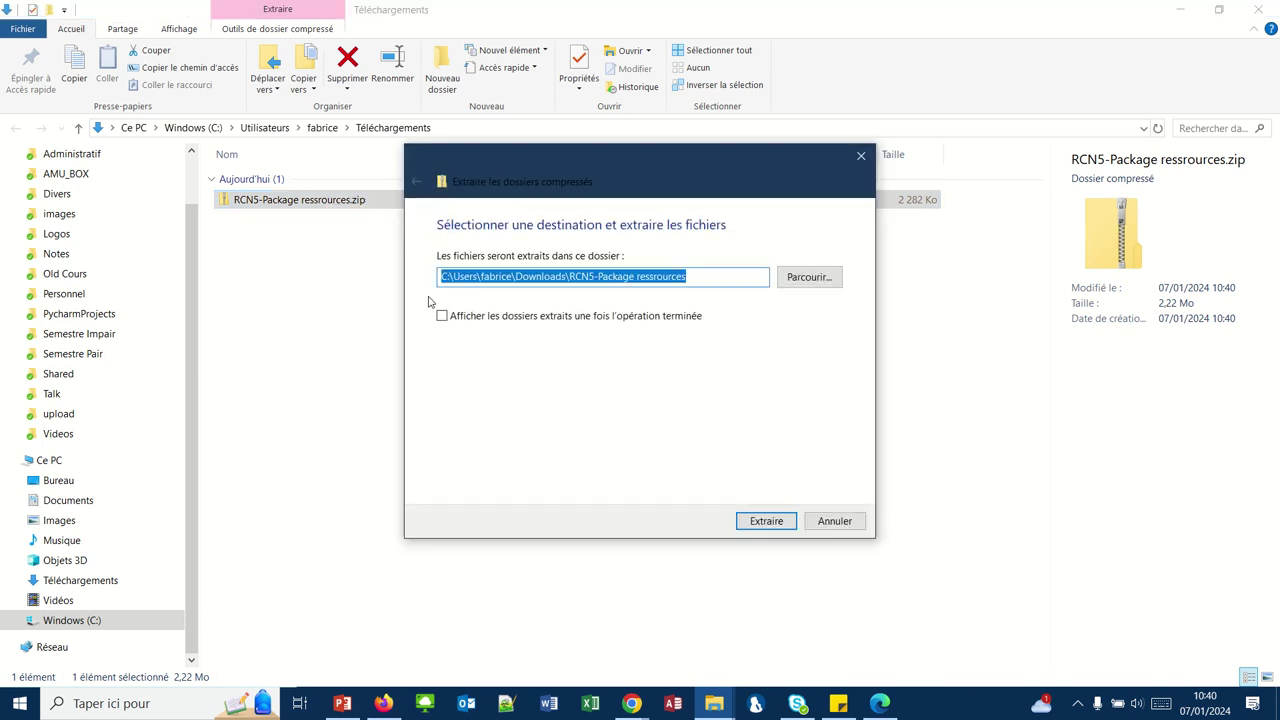
left_click(750, 517)
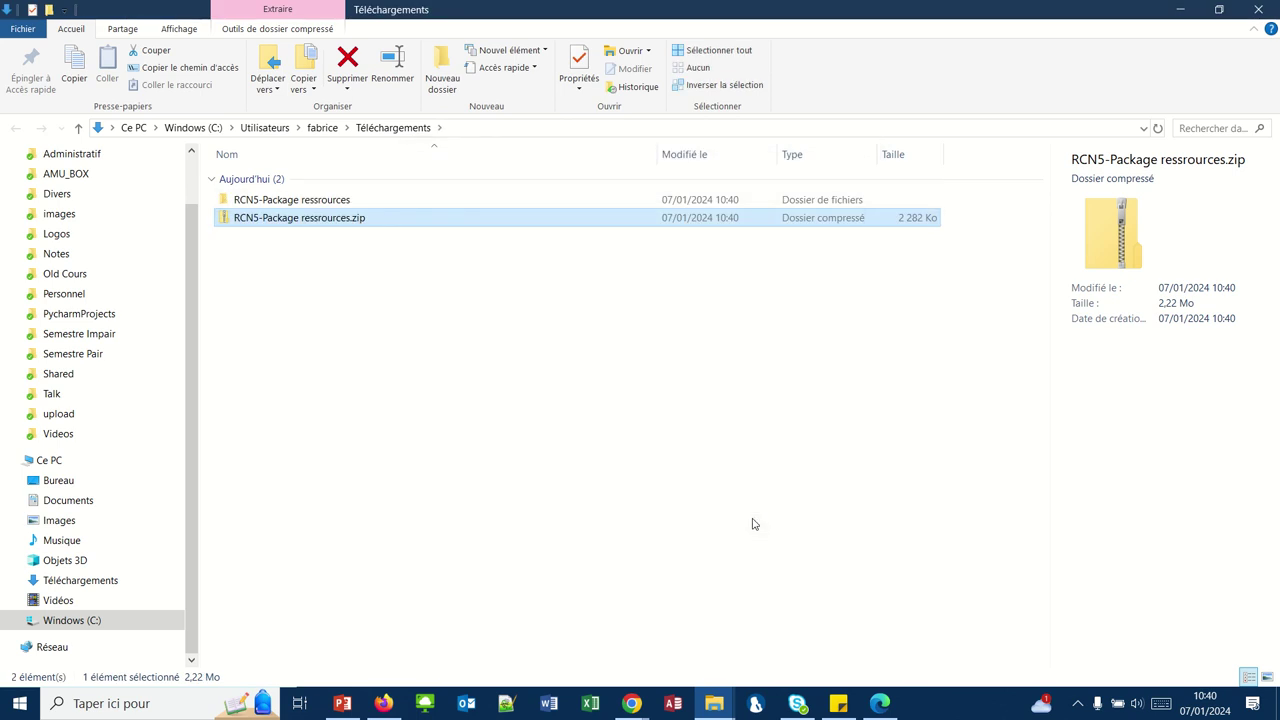
left_click(279, 219)
left_click(320, 425)
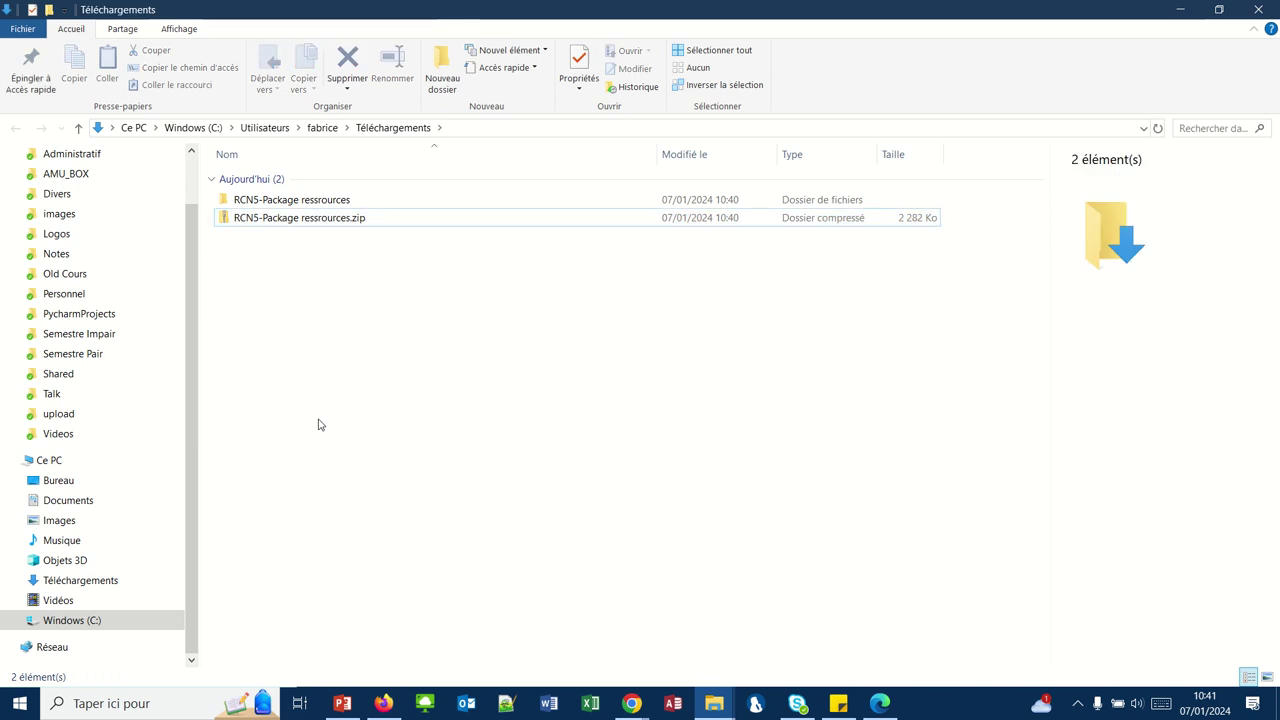
left_click(291, 220)
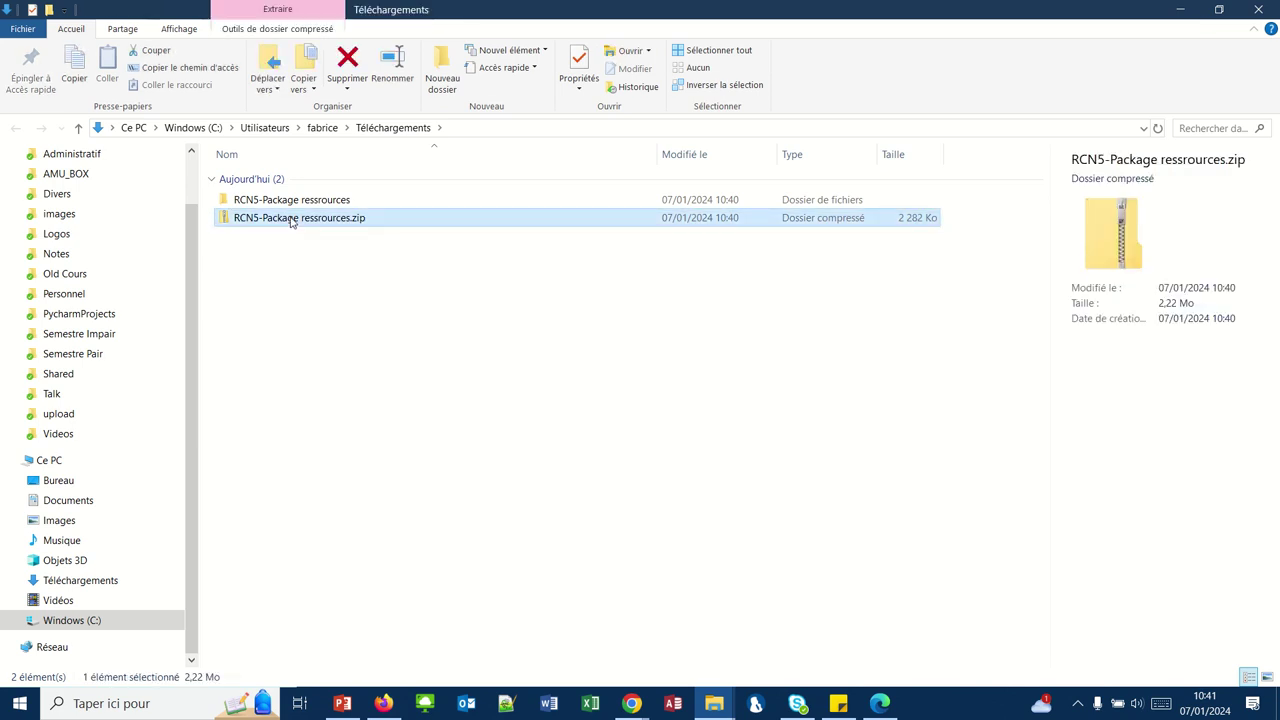
key("Delete")
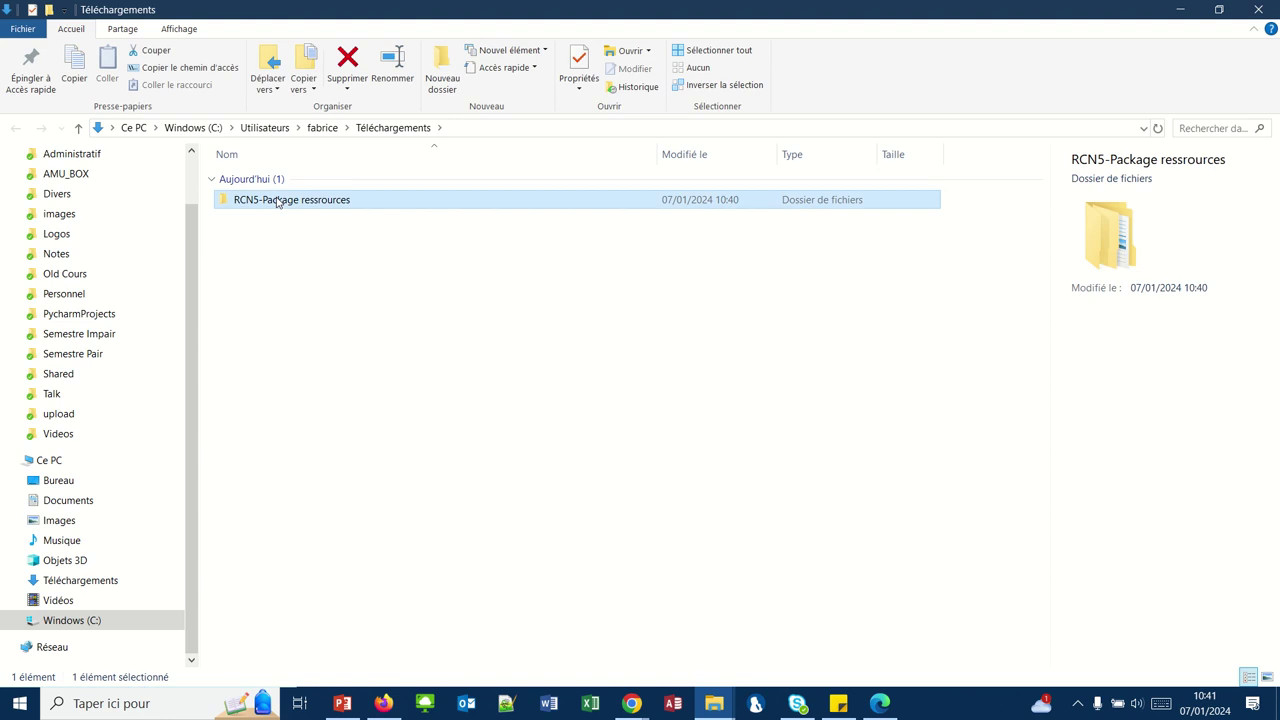
Open "article1 - histoire du t-shirt.docx" from the nested extracted resources folder in Word and enable editing.
double_click(279, 201)
left_click(276, 187)
double_click(276, 185)
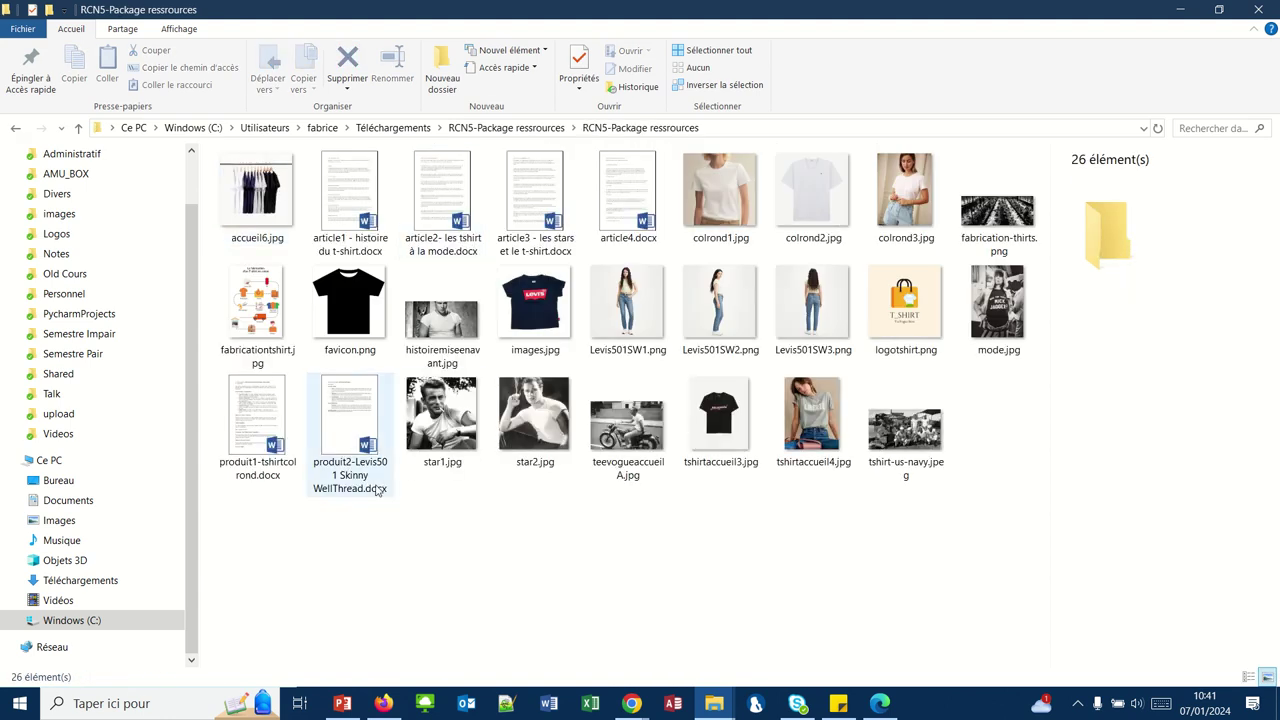
double_click(349, 212)
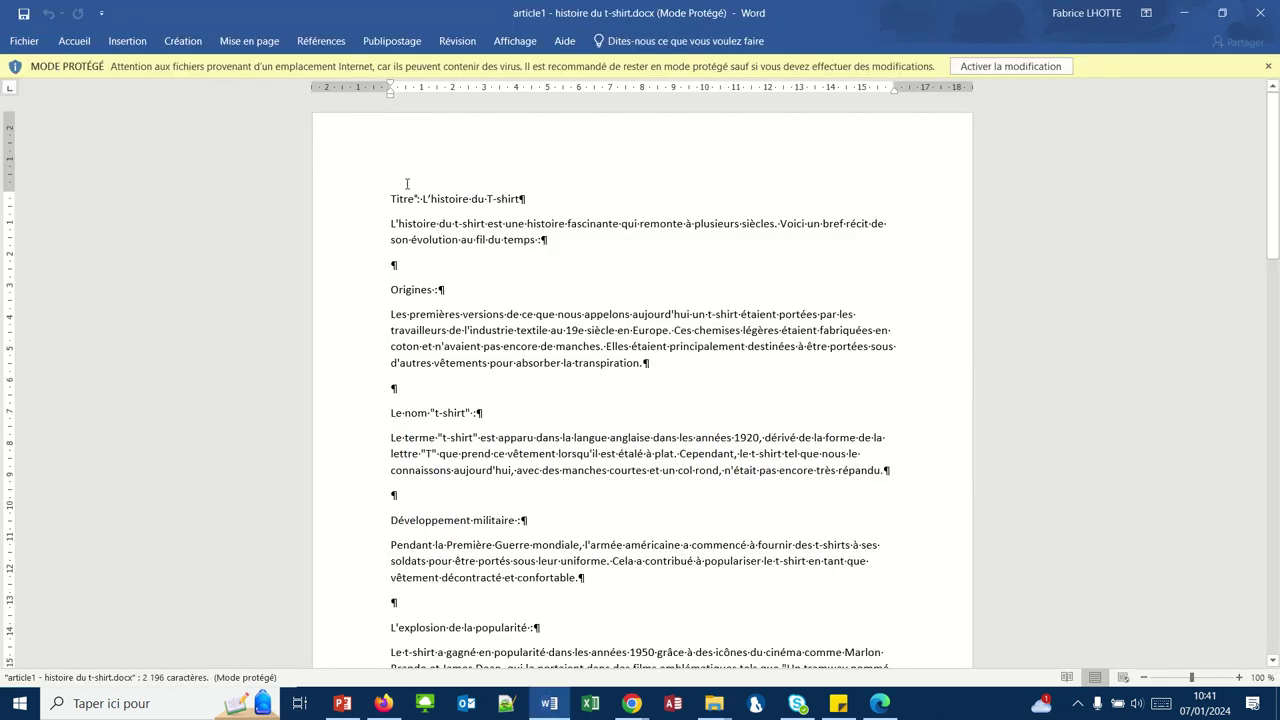
left_click(1010, 66)
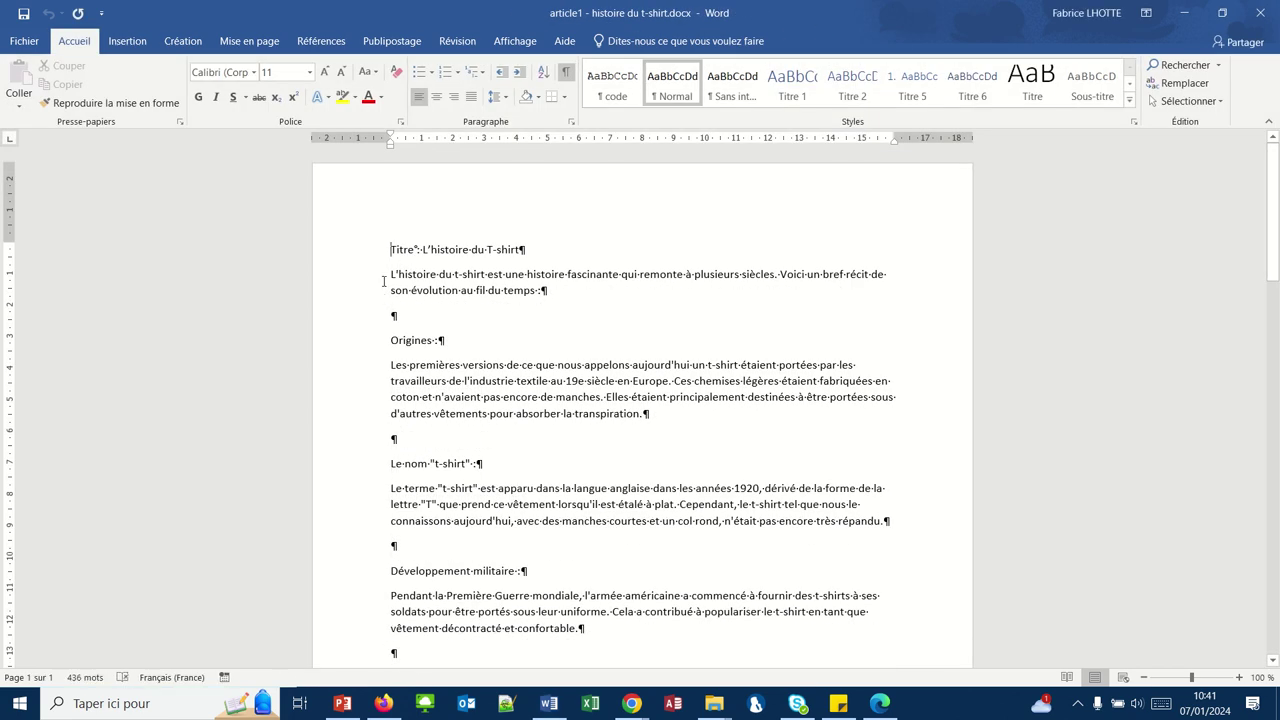
Copy all the document's text below the title line, and minimize the Word and File Explorer windows.
left_click_drag(391, 274, 550, 460)
key("ctrl+c")
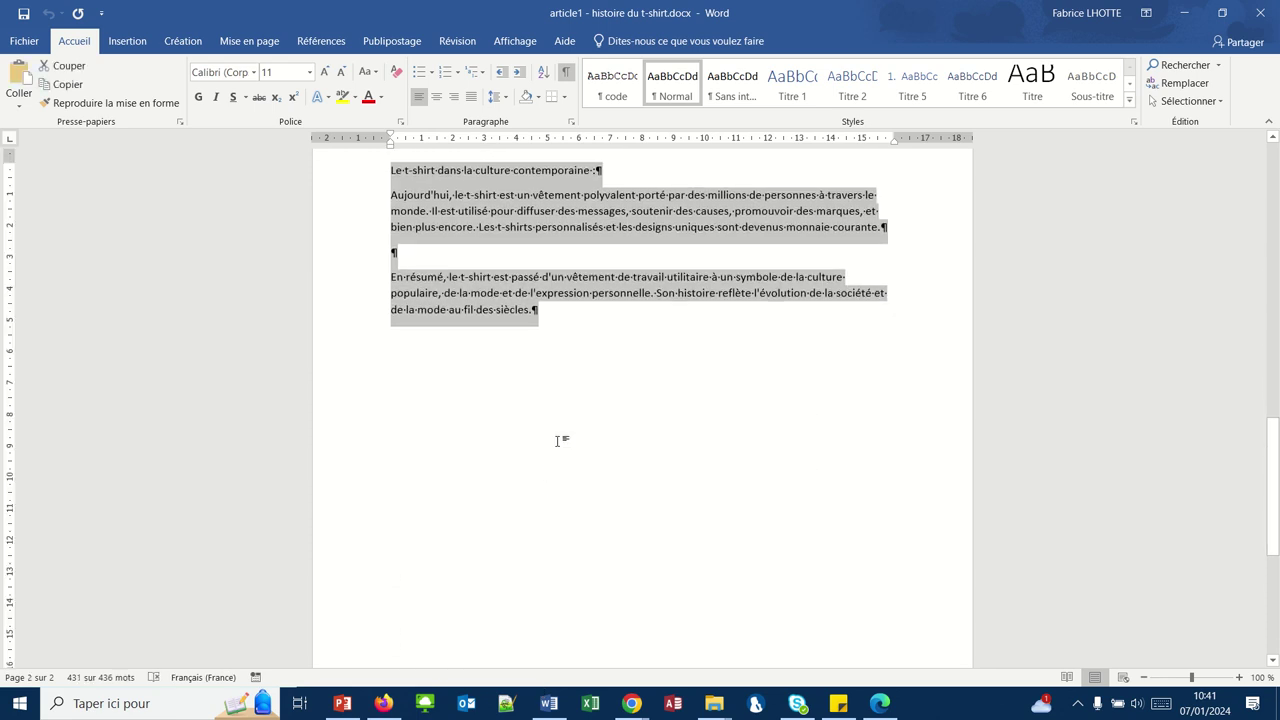
left_click(1182, 14)
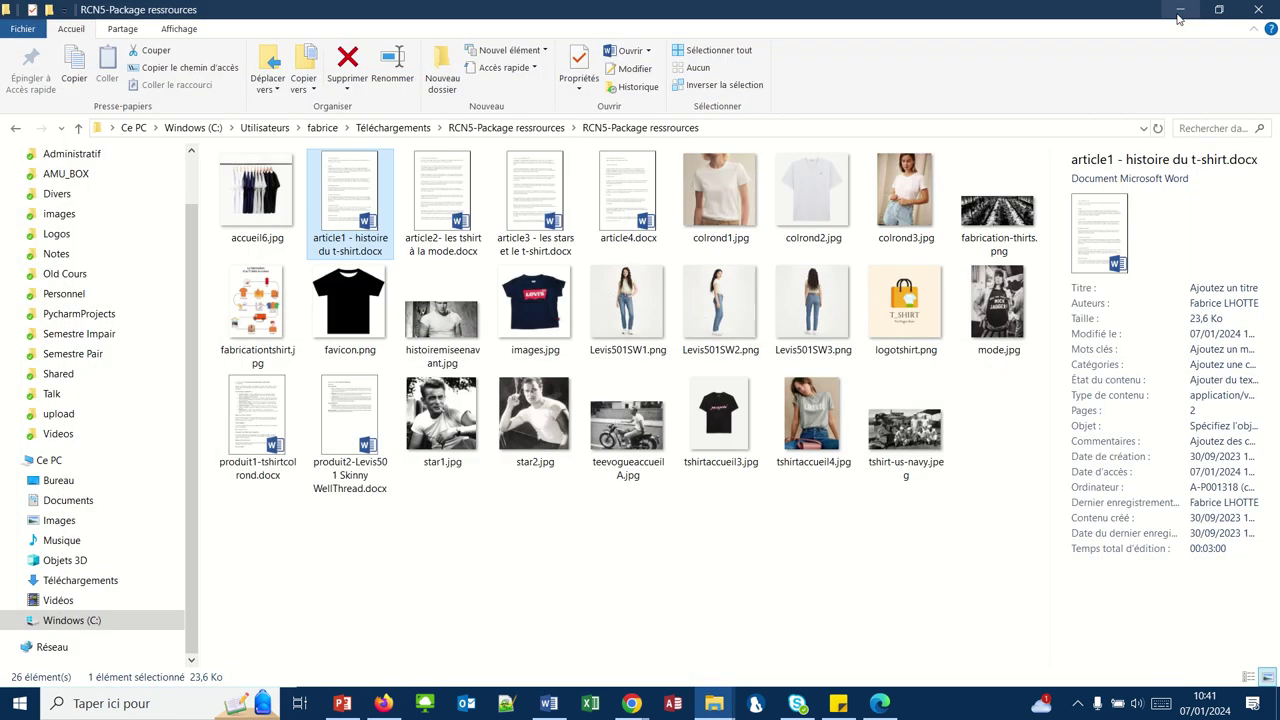
left_click(1176, 12)
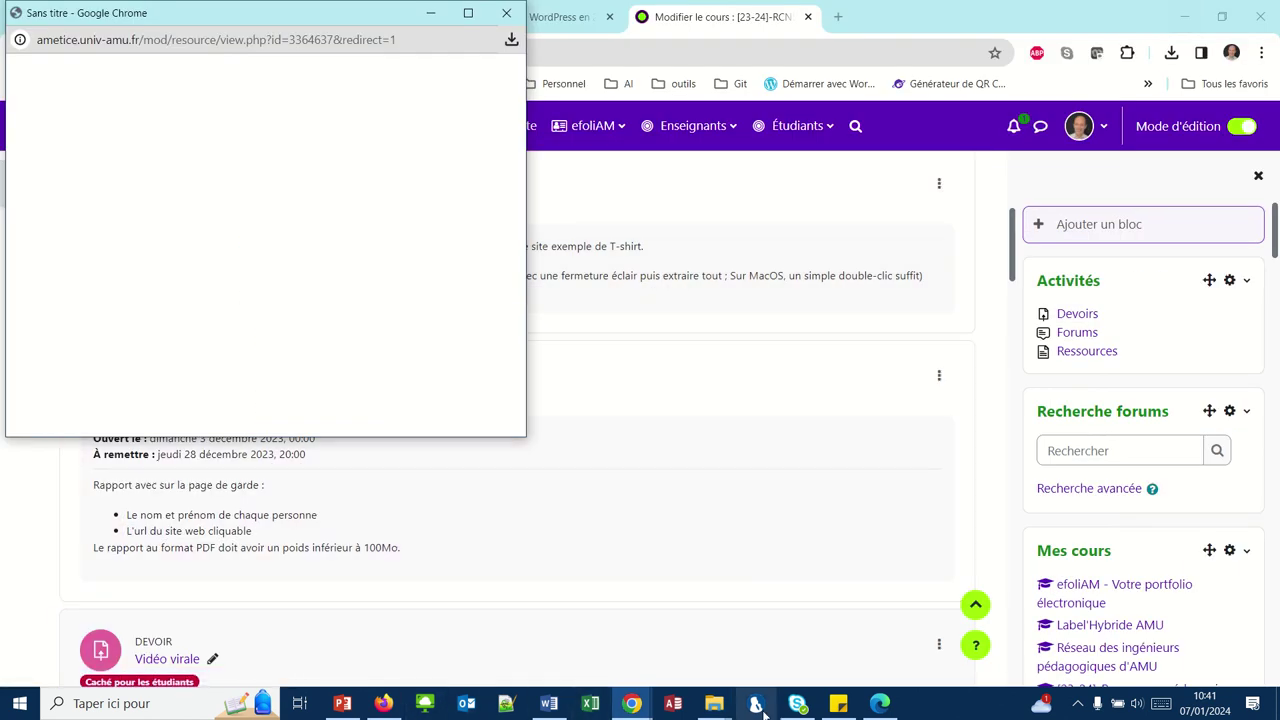
Switch back to the WordPress editor in Edge and replace the sample welcome paragraph with the copied article text.
left_click(880, 705)
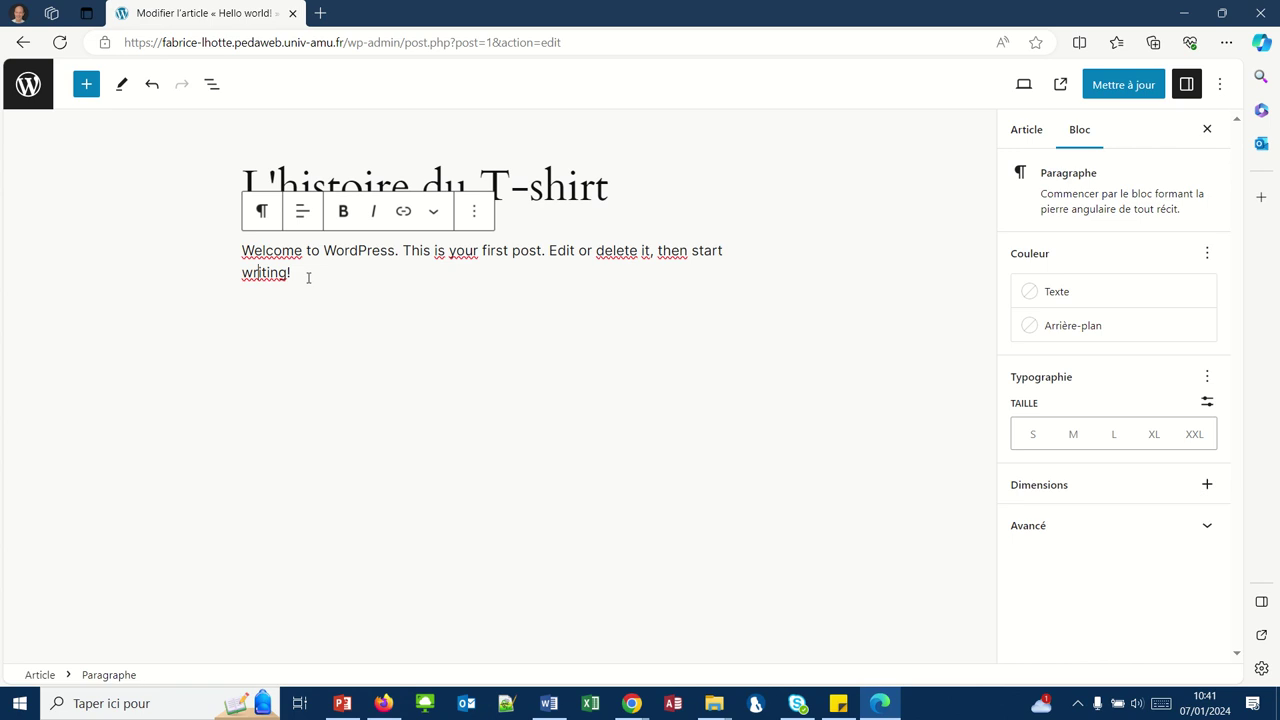
left_click_drag(308, 278, 242, 250)
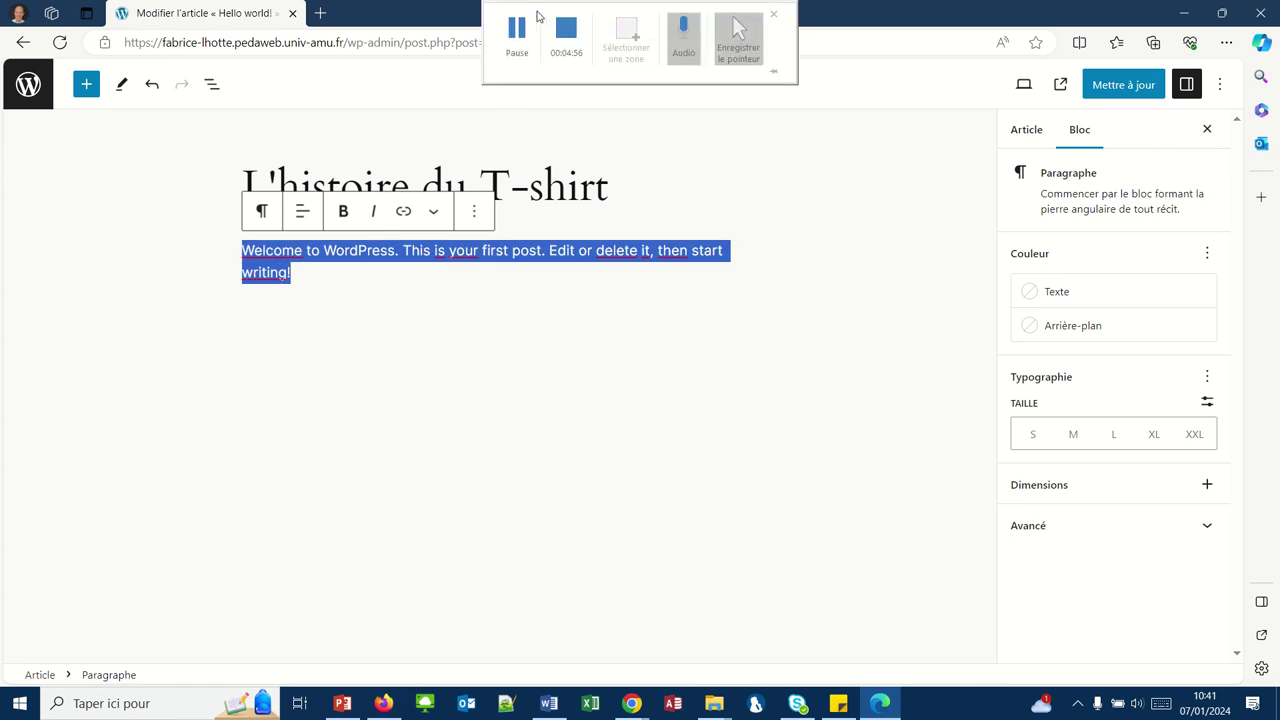
left_click(517, 35)
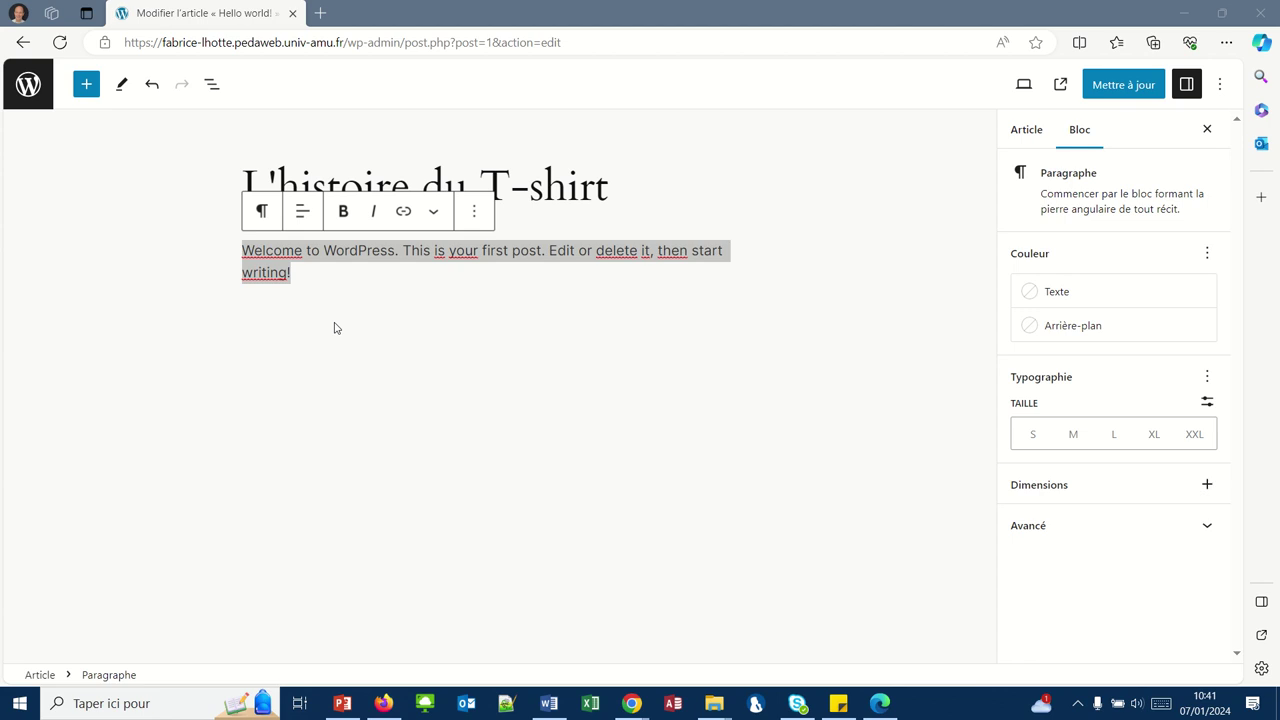
left_click(268, 272)
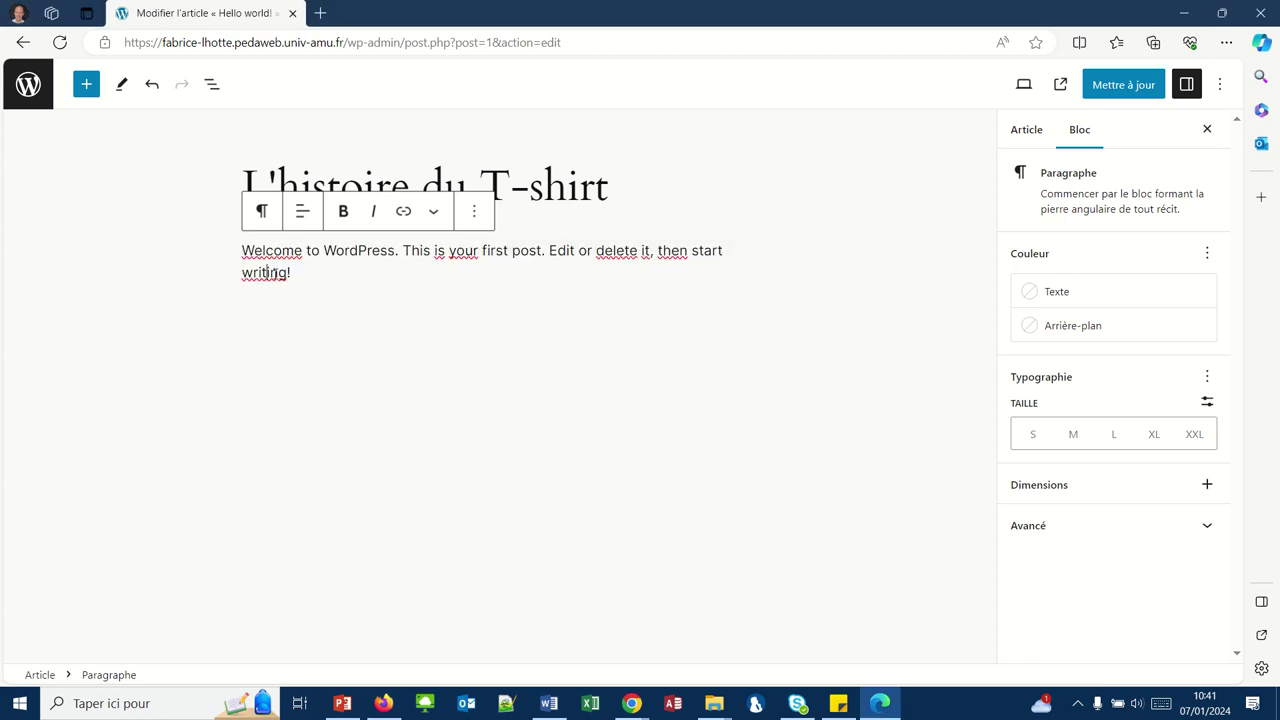
left_click_drag(290, 272, 226, 265)
key("BackSpace")
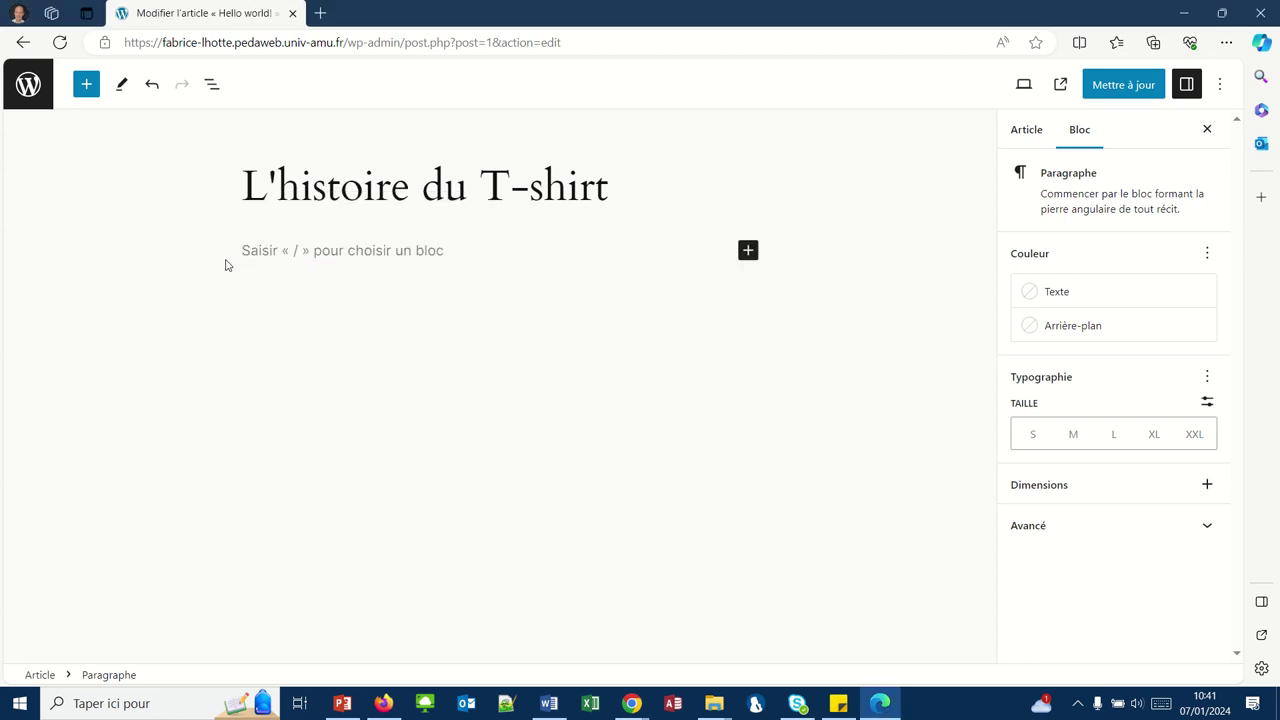
key("ctrl+v")
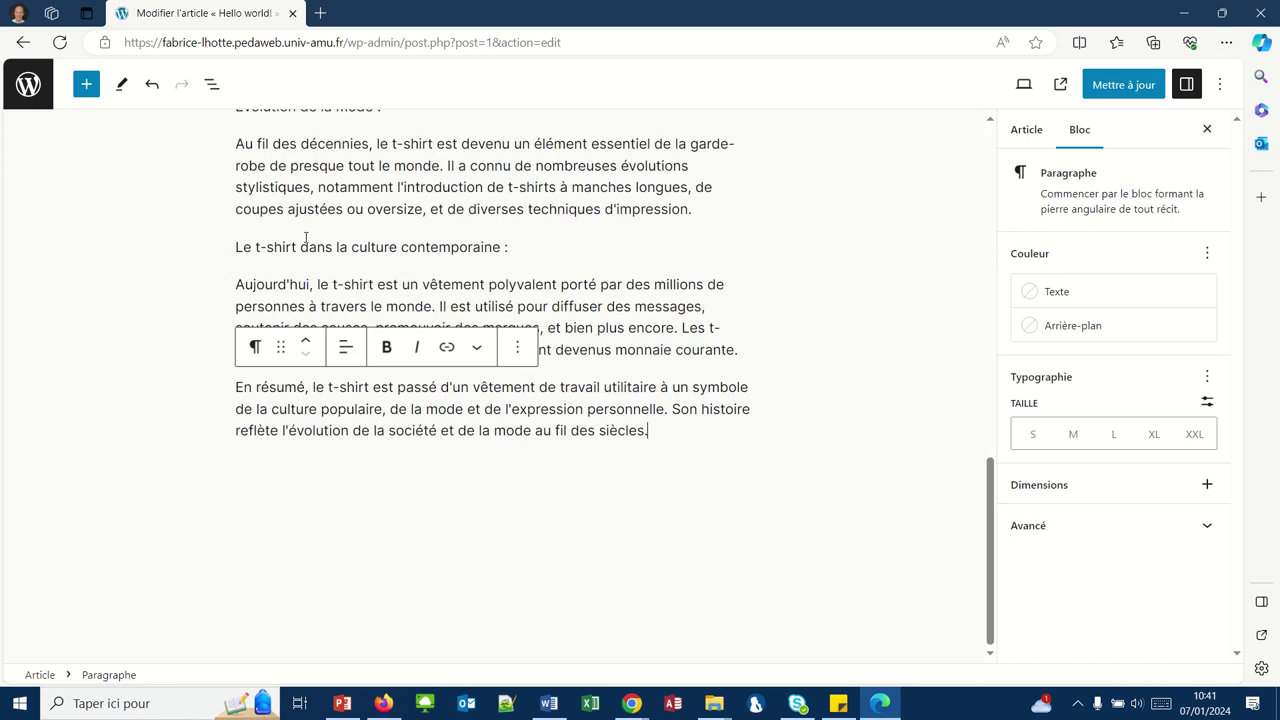
Update the published post with the new title and article text.
scroll(399, 197, "up", 10)
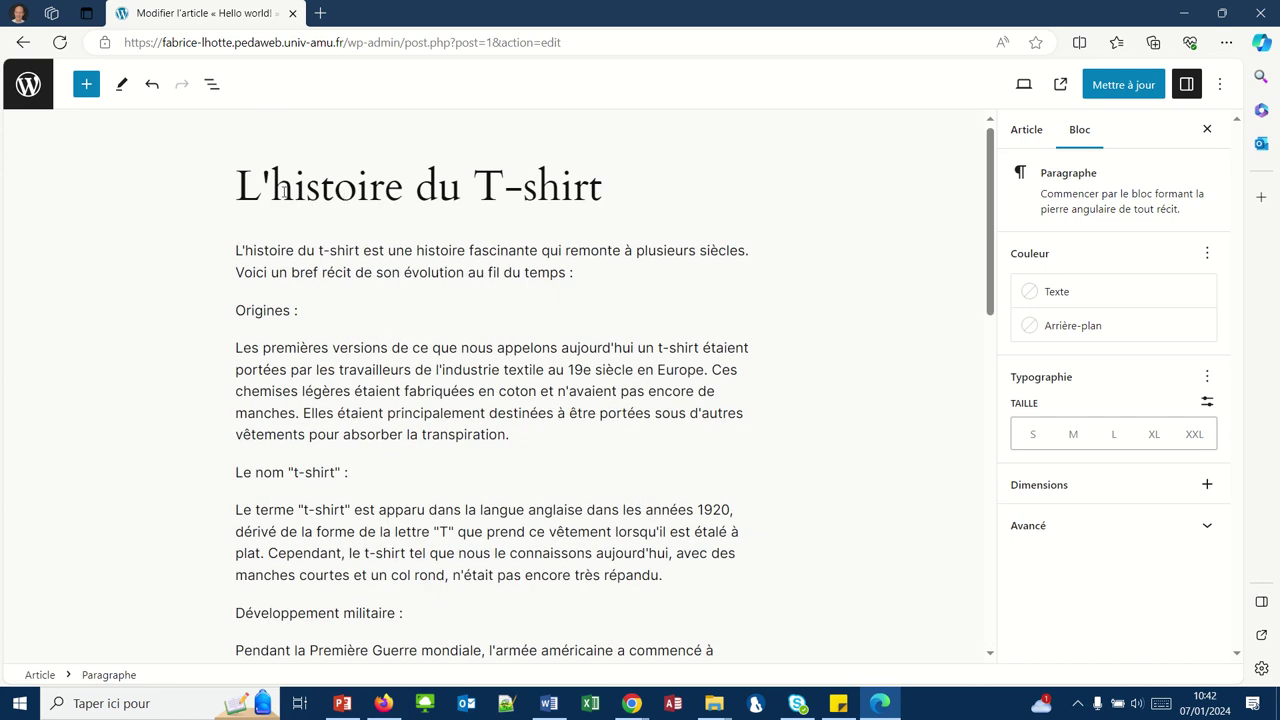
left_click(1103, 88)
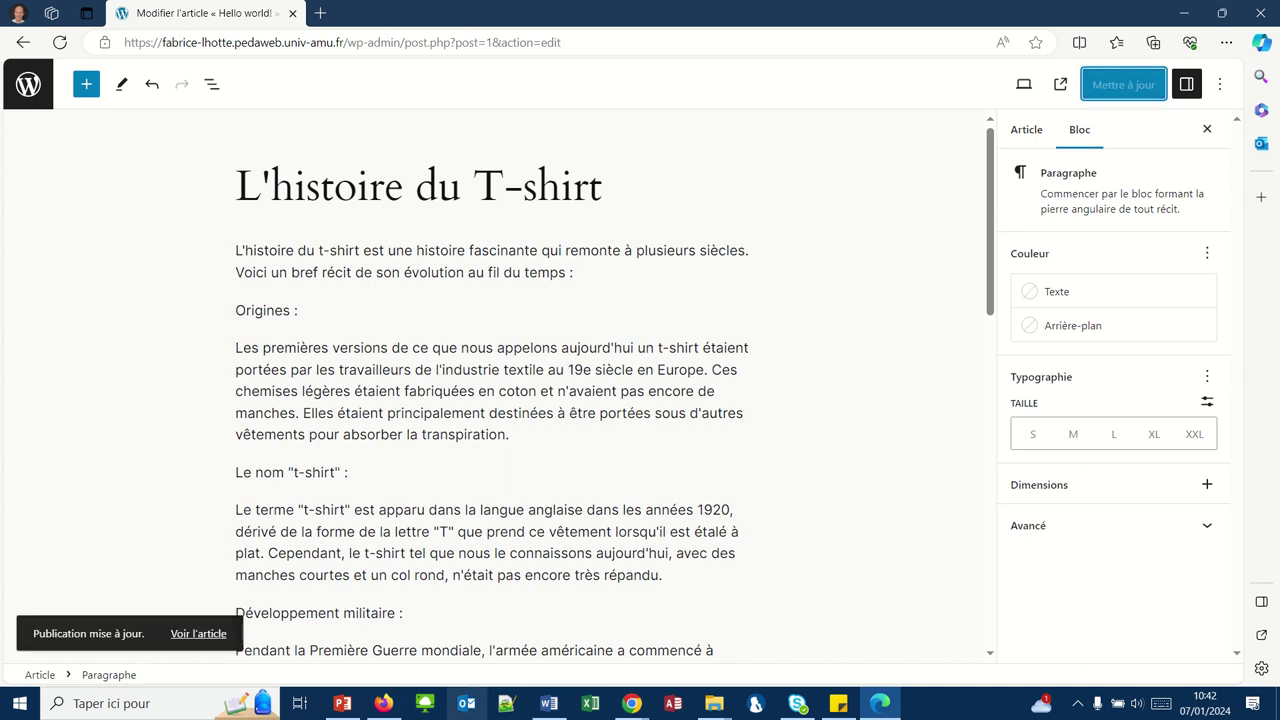
Switch to the public site in Firefox and open the TeeVogue Store home page.
mouse_move(380, 705)
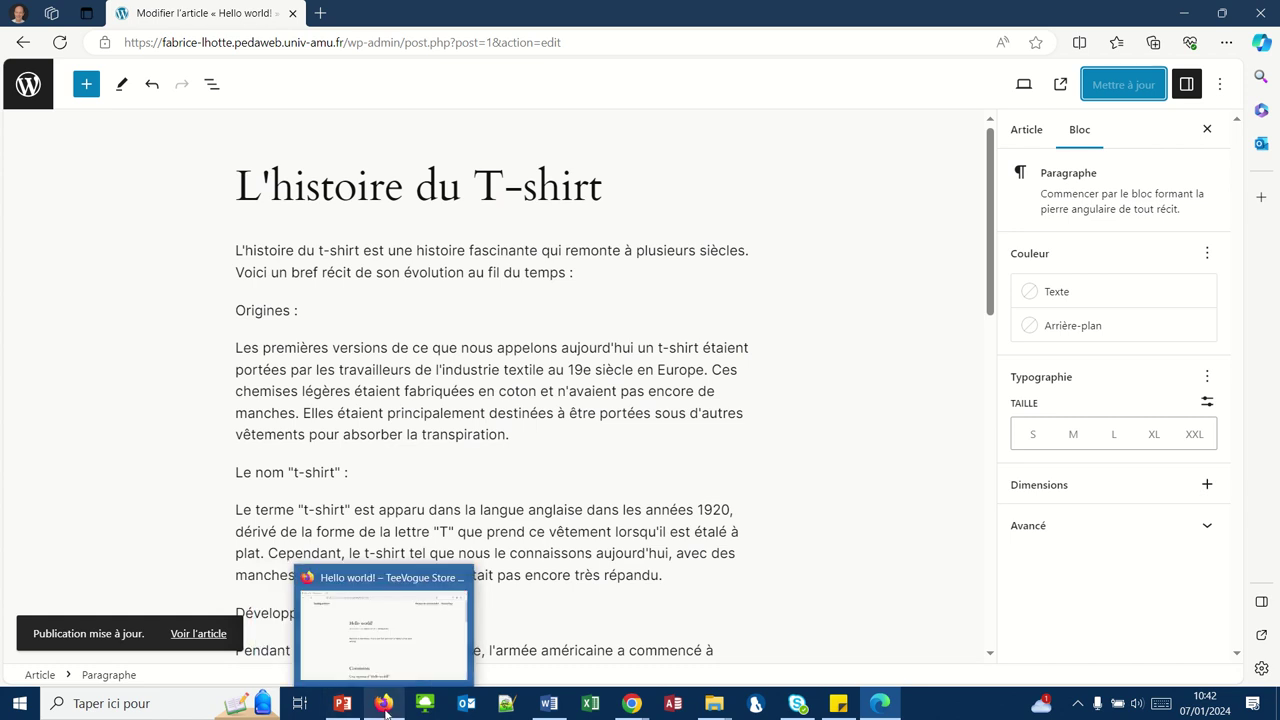
left_click(384, 705)
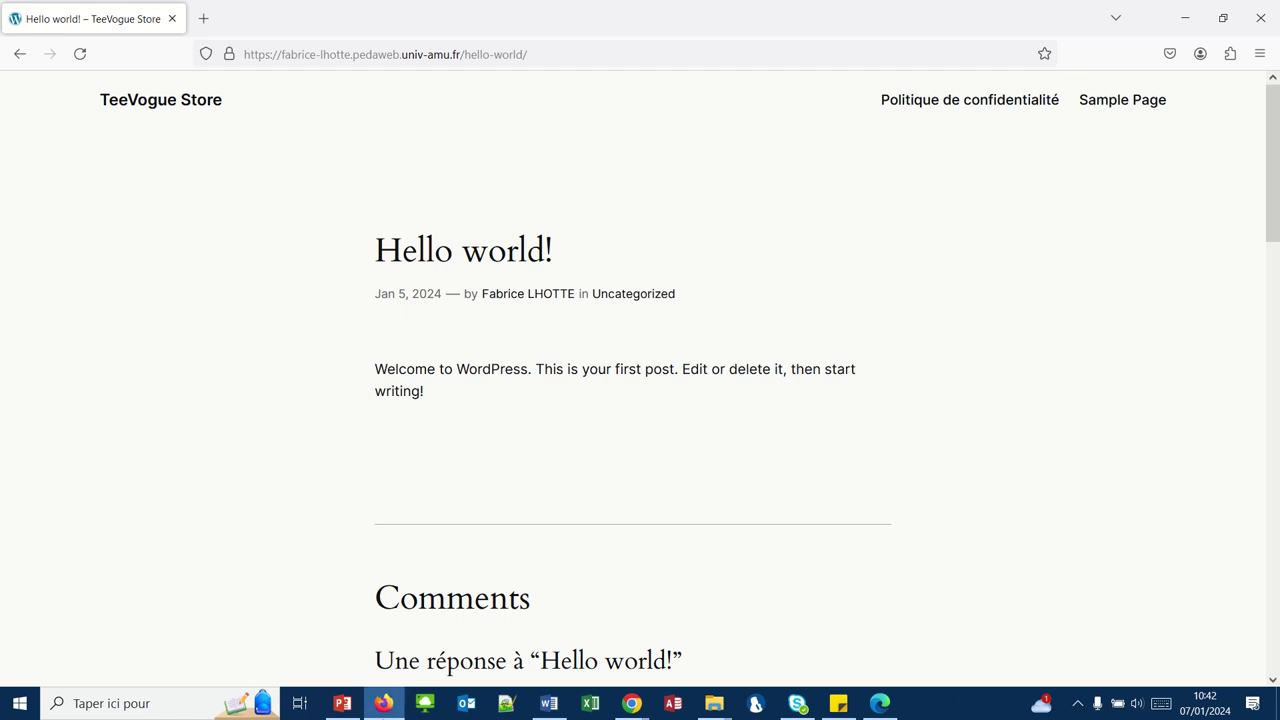
right_click(384, 705)
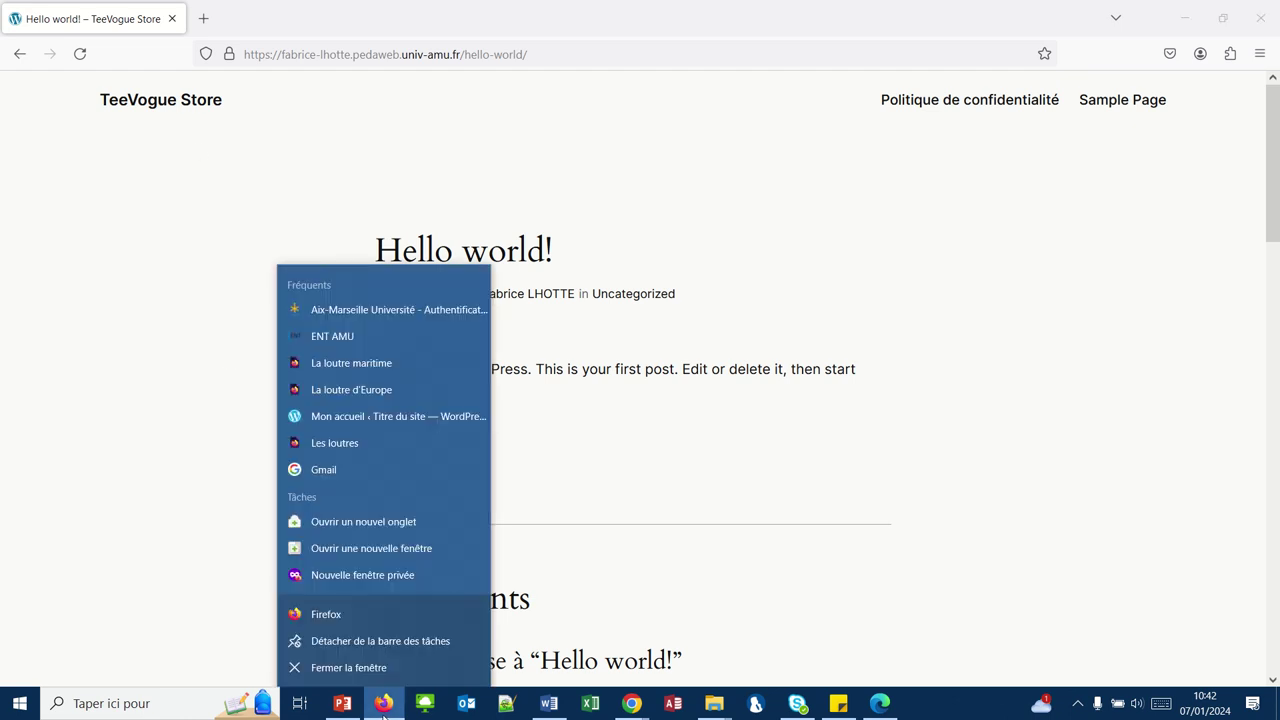
left_click(165, 102)
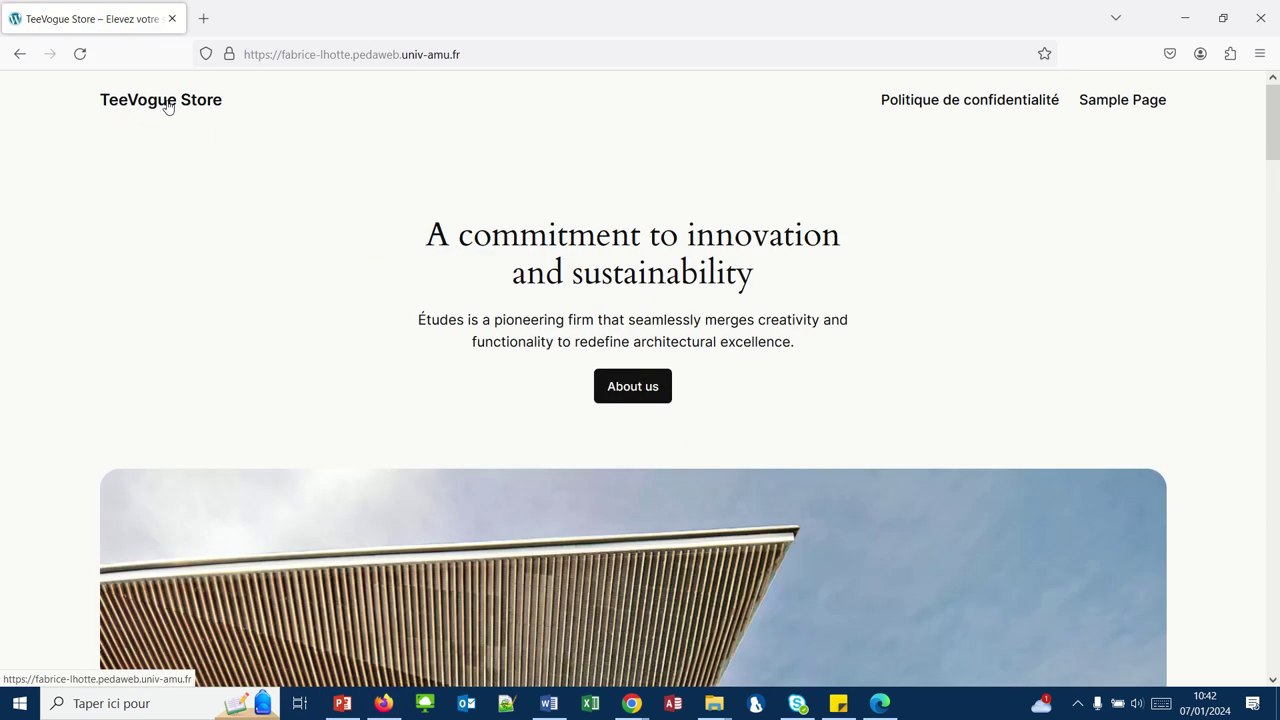
Find the "Watch, Read, Listen" section on the home page and open the article "L'histoire du T-shirt" from it.
scroll(289, 326, "down", 6)
scroll(292, 326, "down", 8)
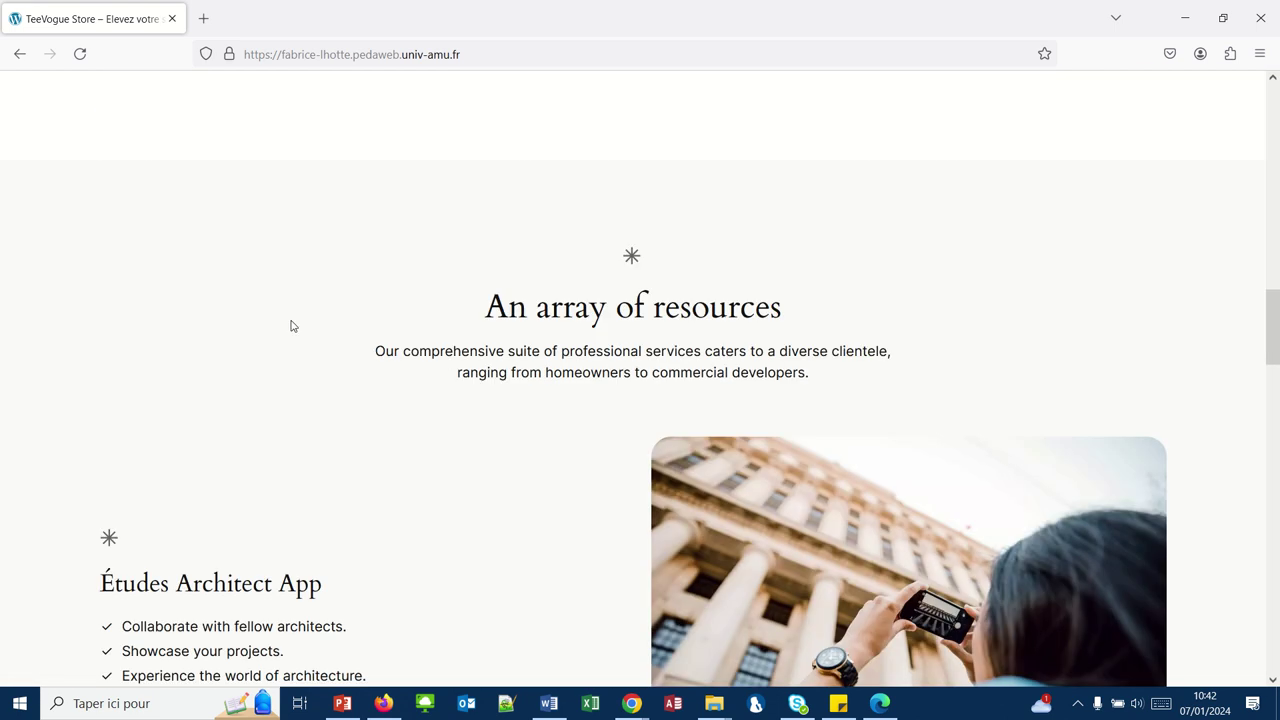
scroll(292, 326, "down", 7)
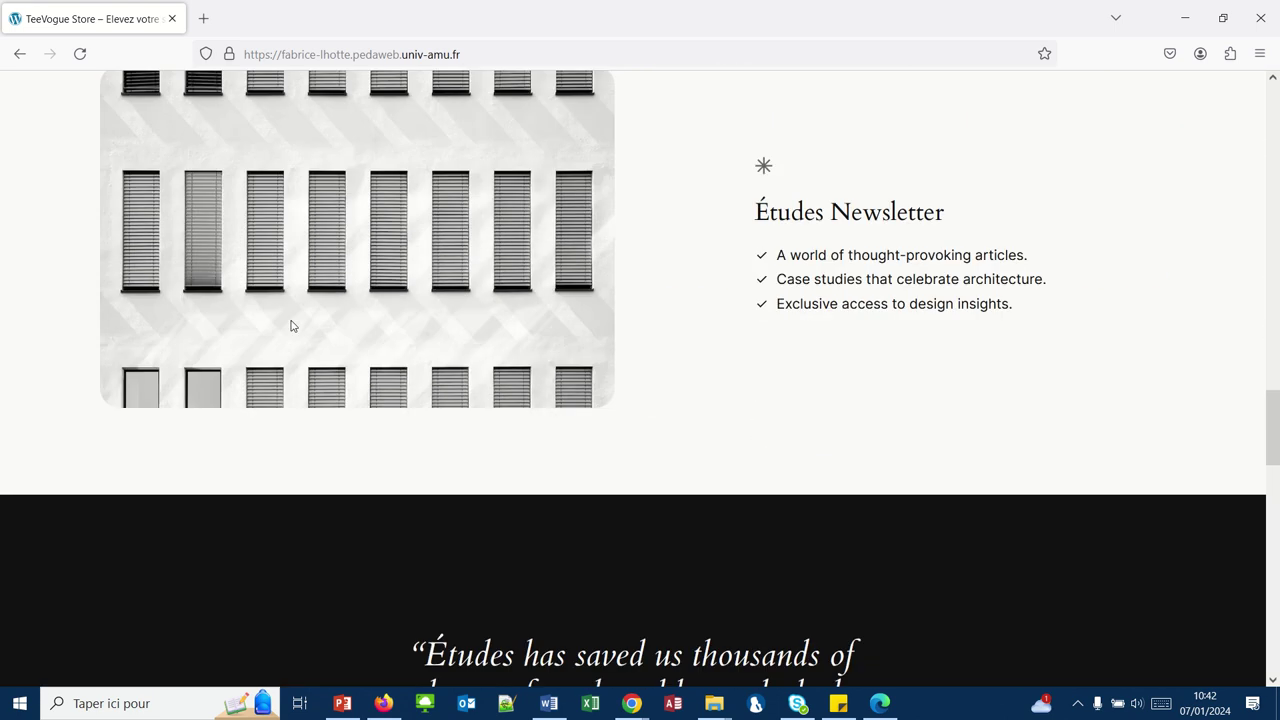
scroll(291, 326, "up", 8)
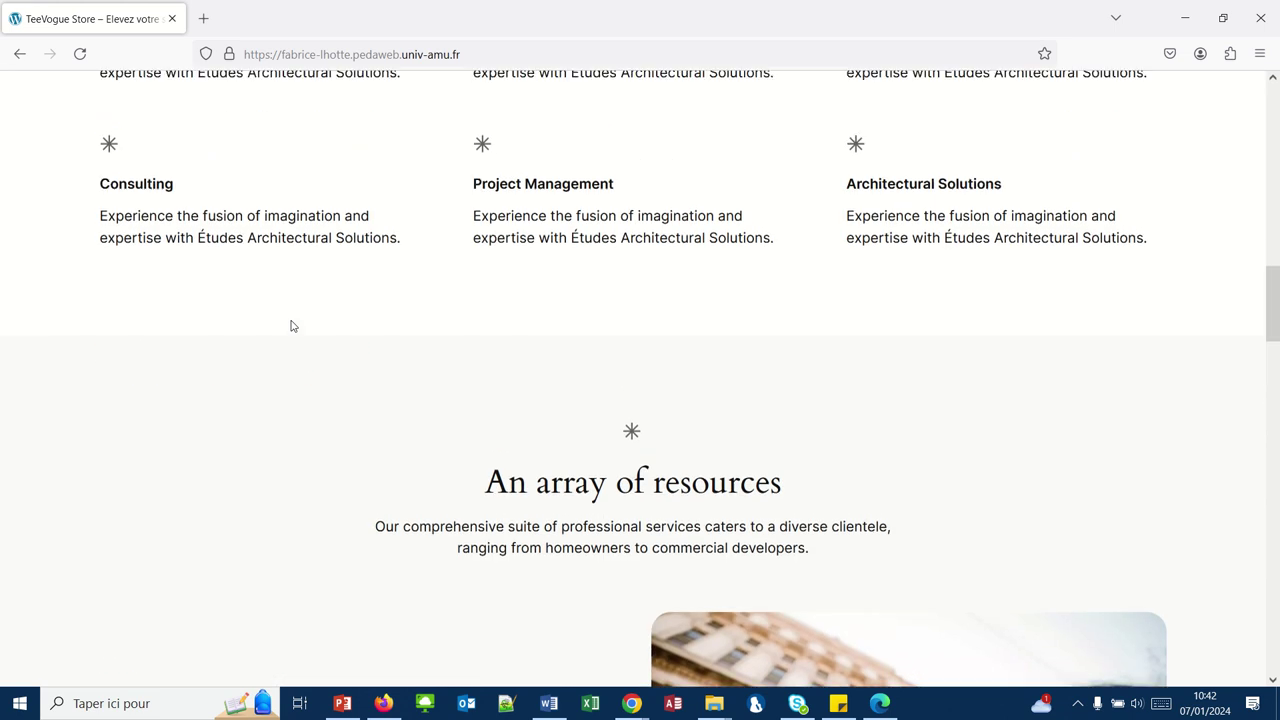
scroll(292, 326, "up", 6)
scroll(292, 326, "down", 7)
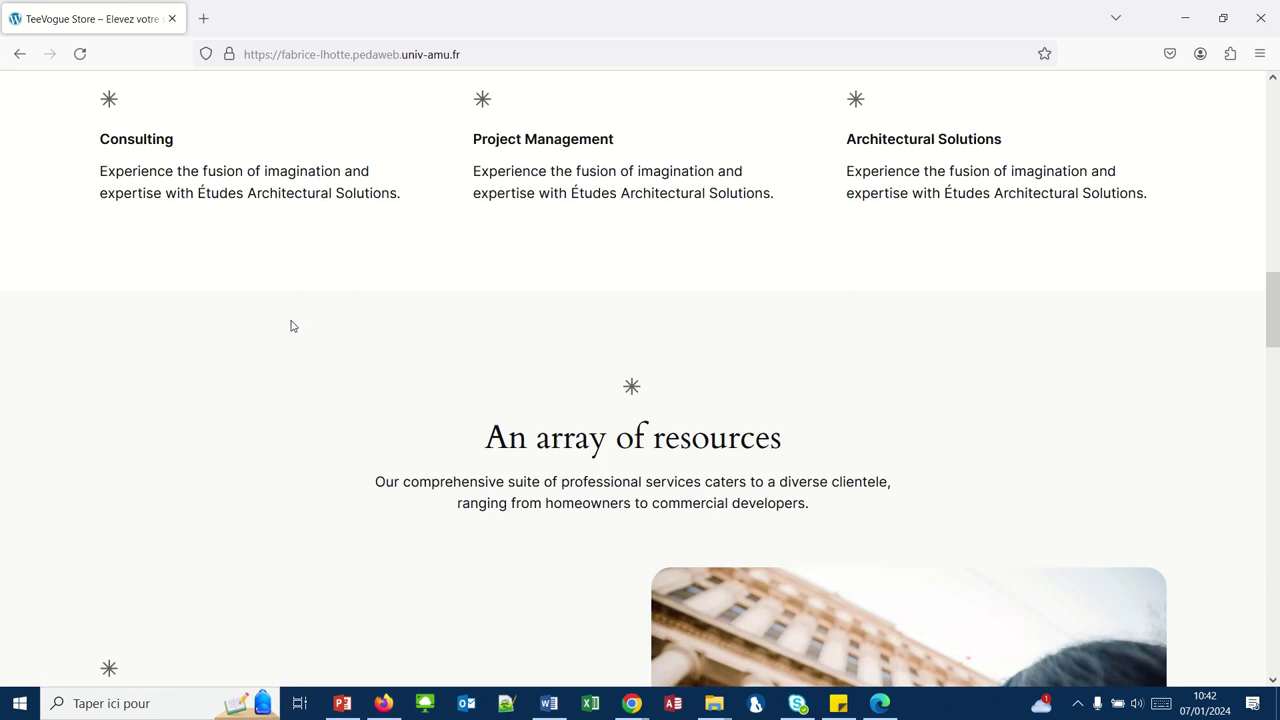
scroll(292, 326, "down", 8)
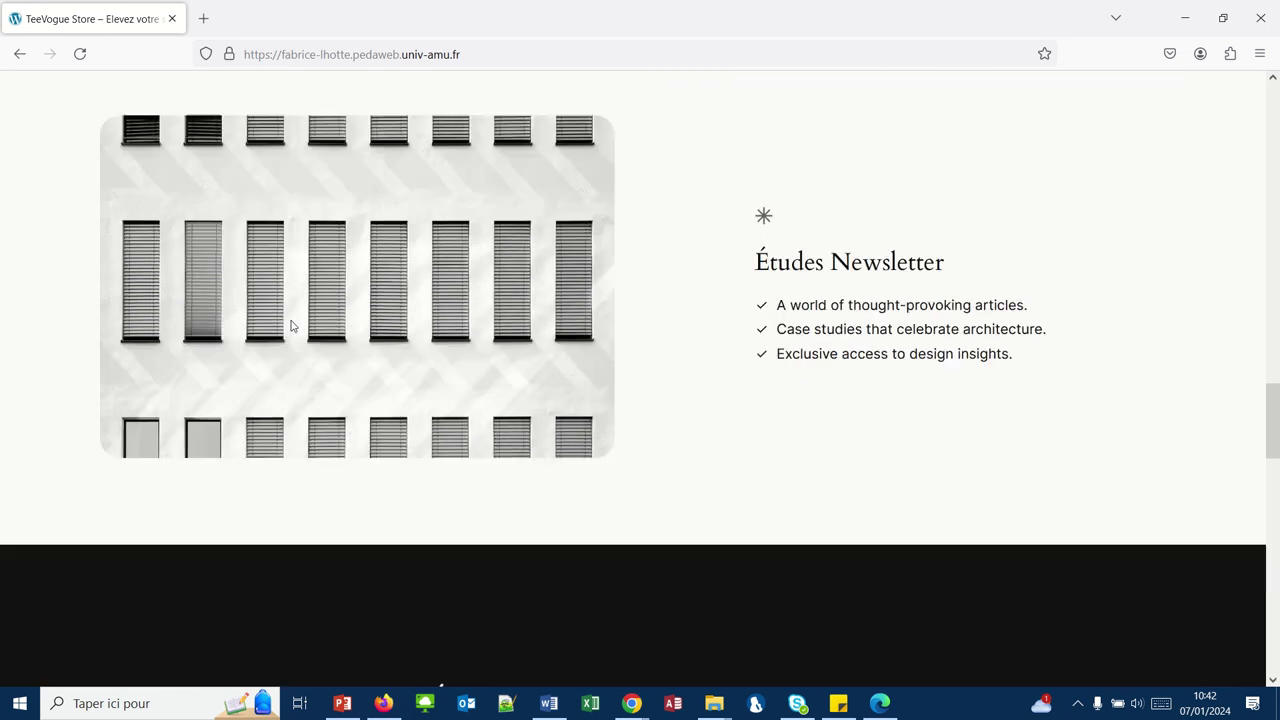
scroll(291, 326, "down", 8)
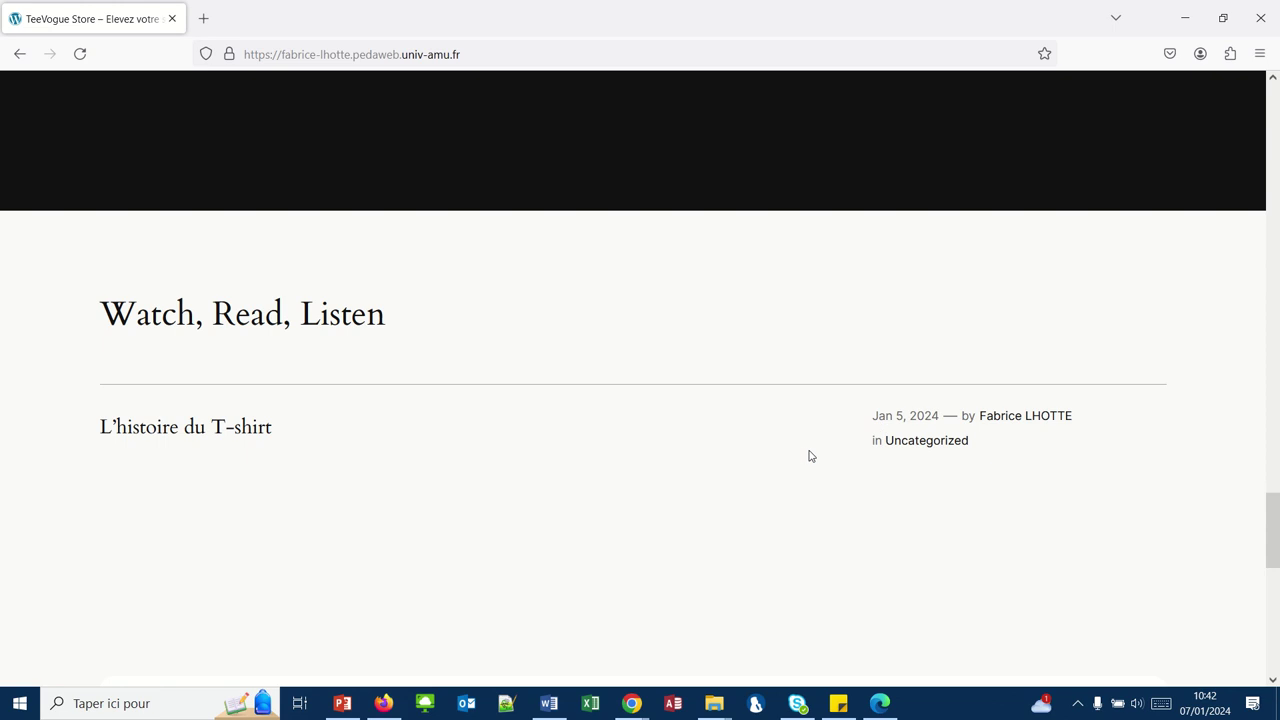
left_click(171, 428)
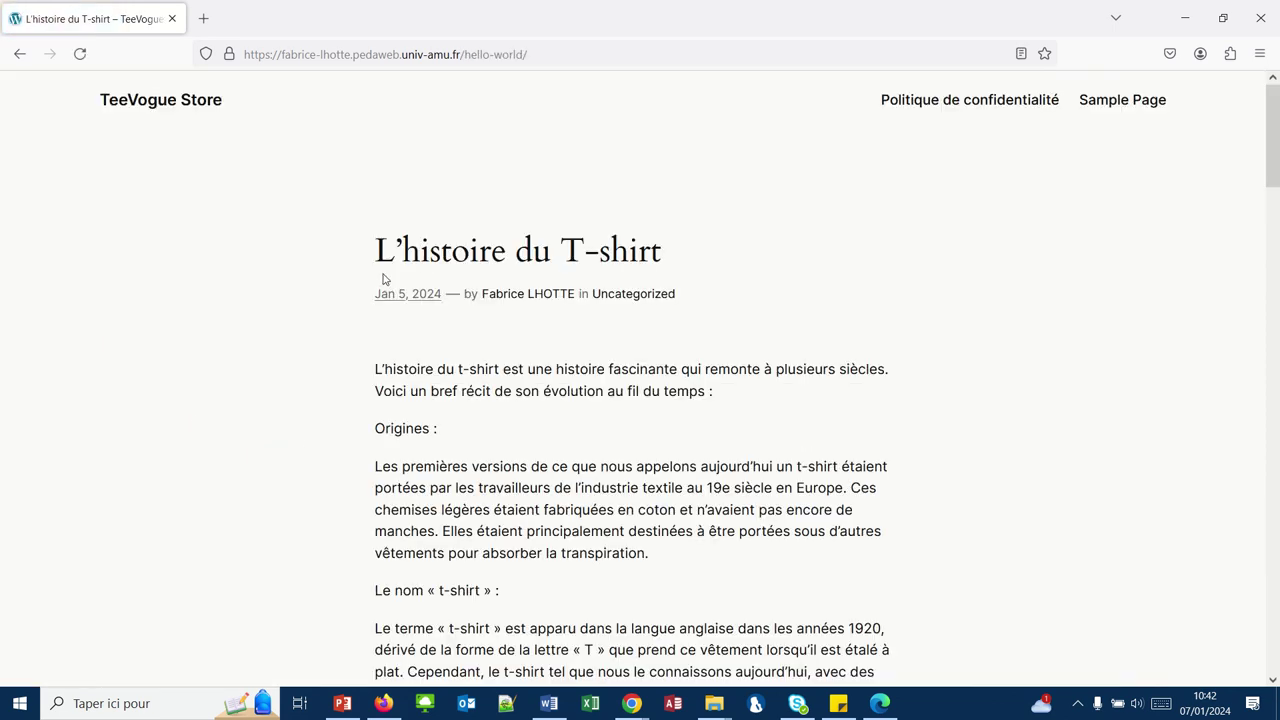
Review the published article from its title through the body text to the comments section.
scroll(427, 485, "down", 3)
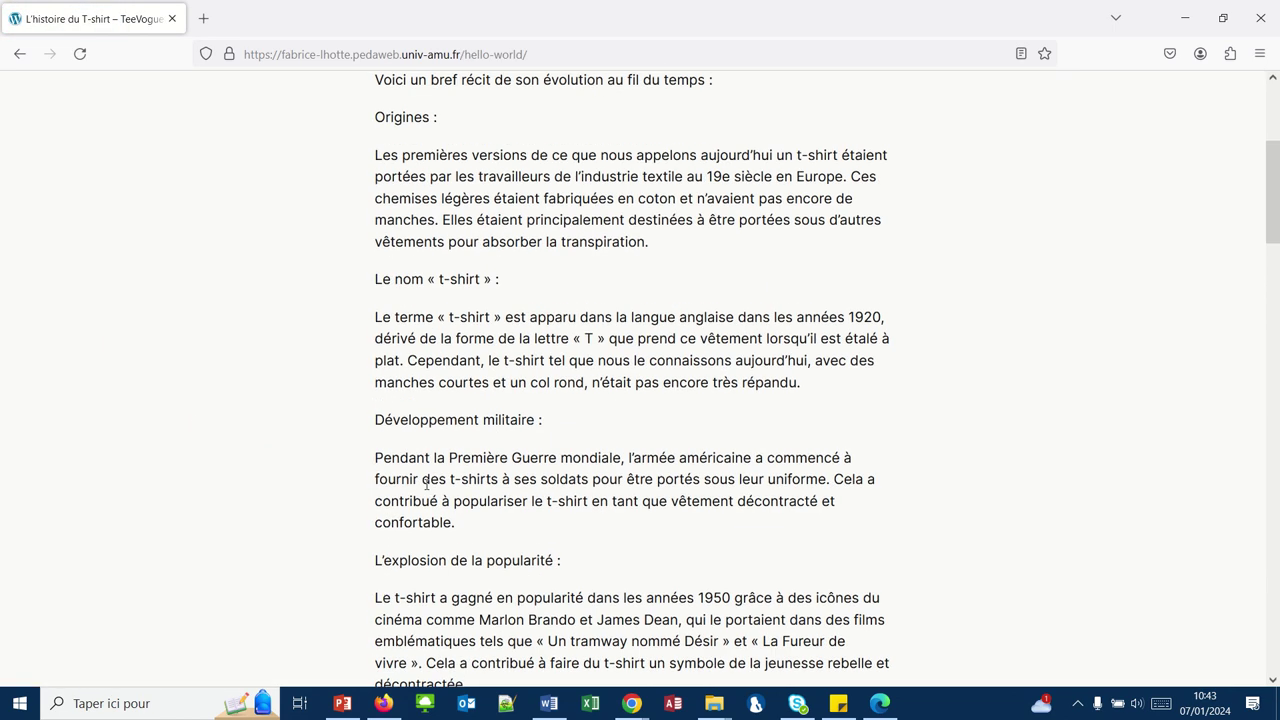
scroll(427, 485, "down", 3)
scroll(427, 485, "down", 6)
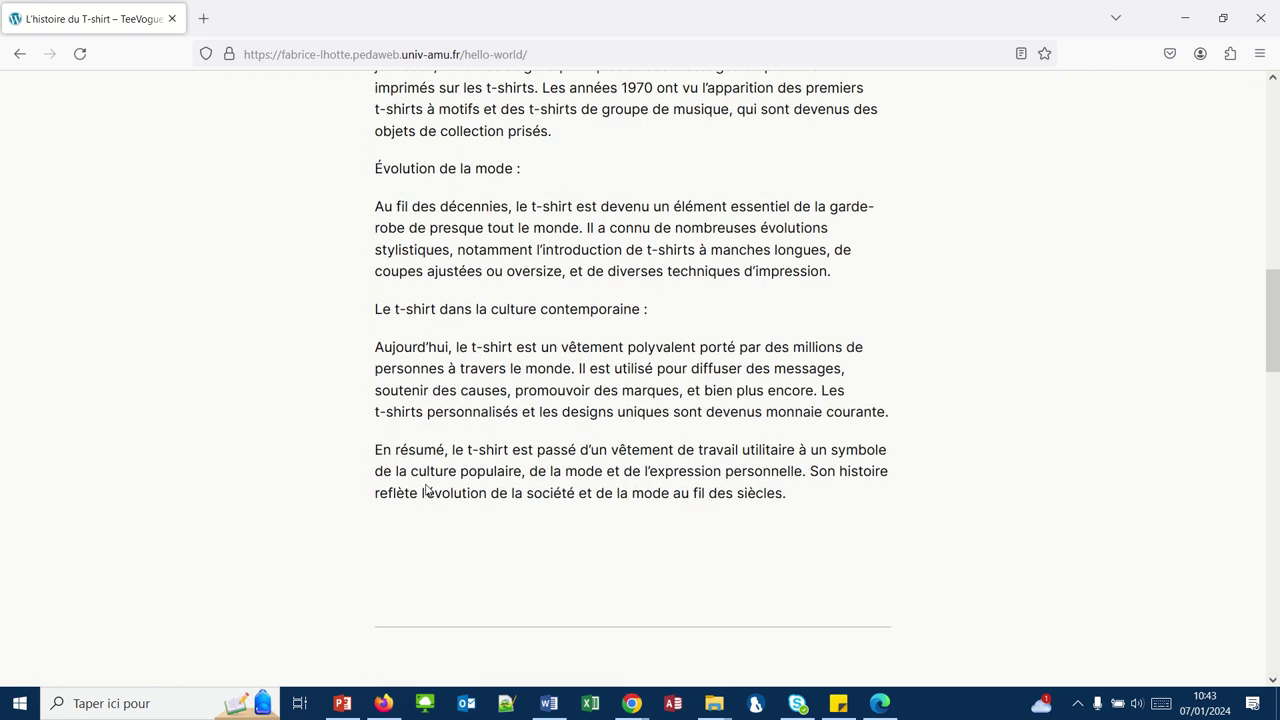
scroll(427, 488, "up", 3)
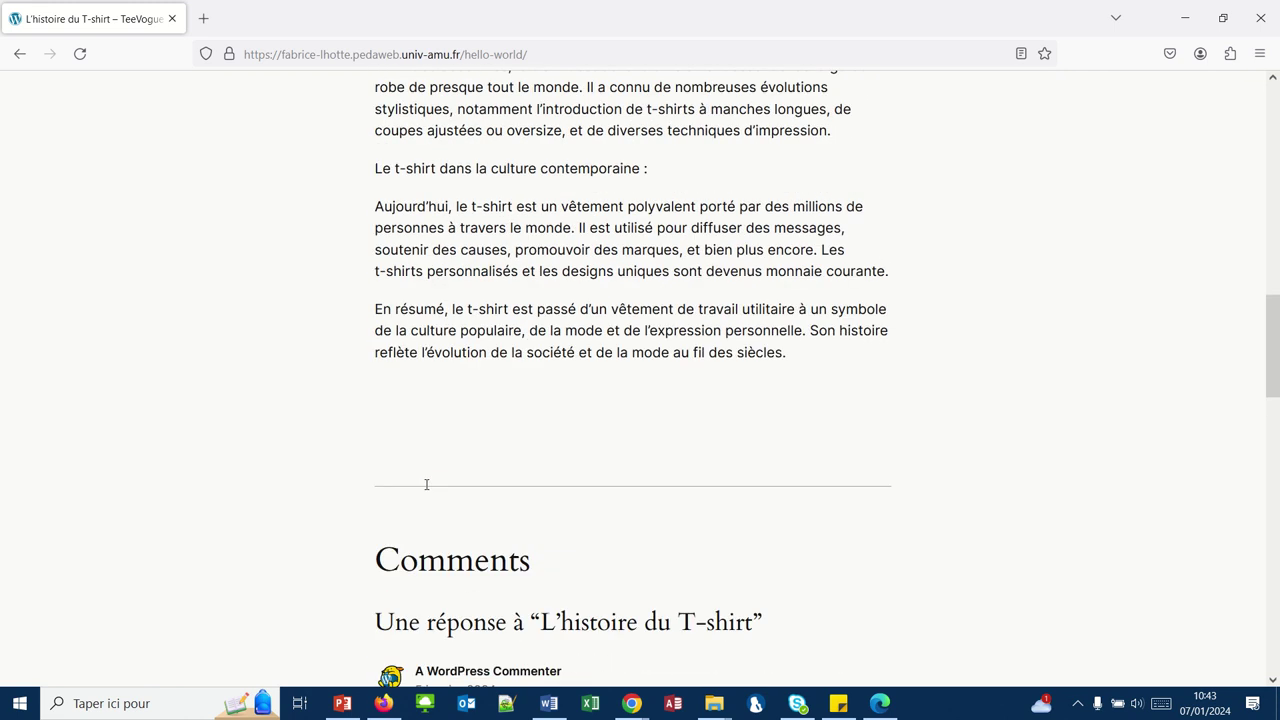
scroll(426, 485, "down", 3)
scroll(427, 485, "up", 3)
scroll(427, 485, "down", 5)
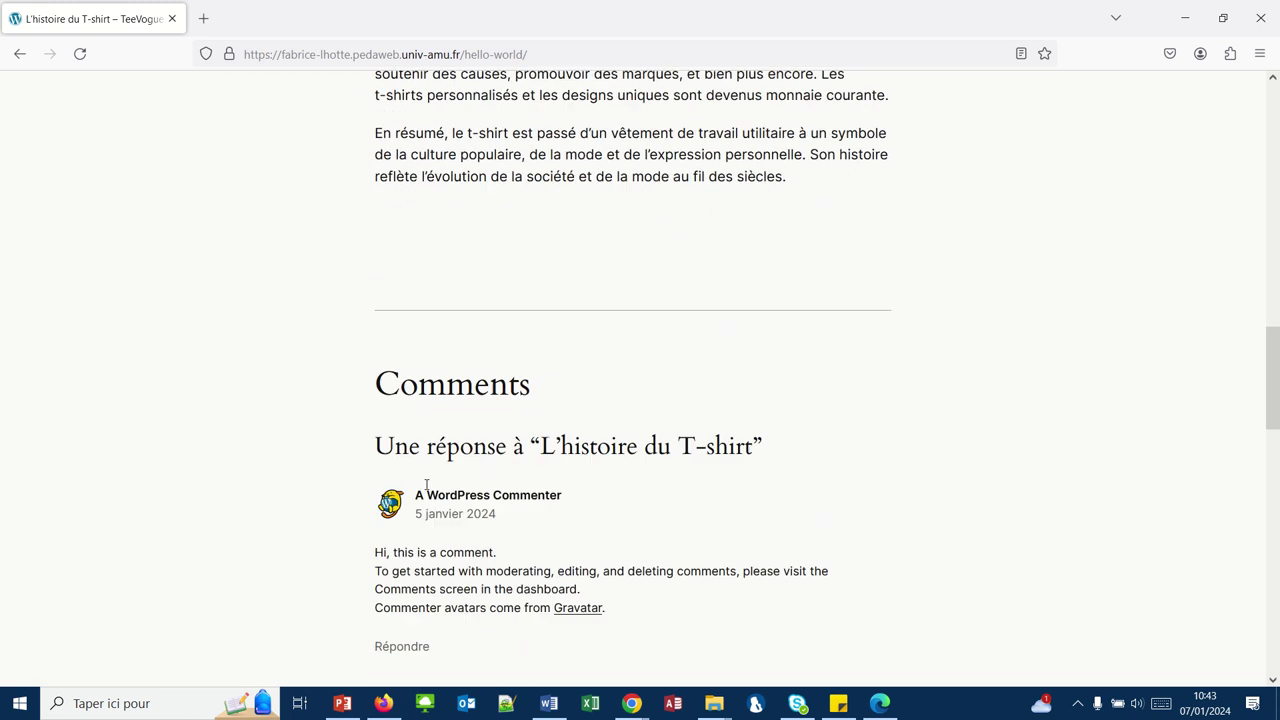
scroll(427, 488, "down", 3)
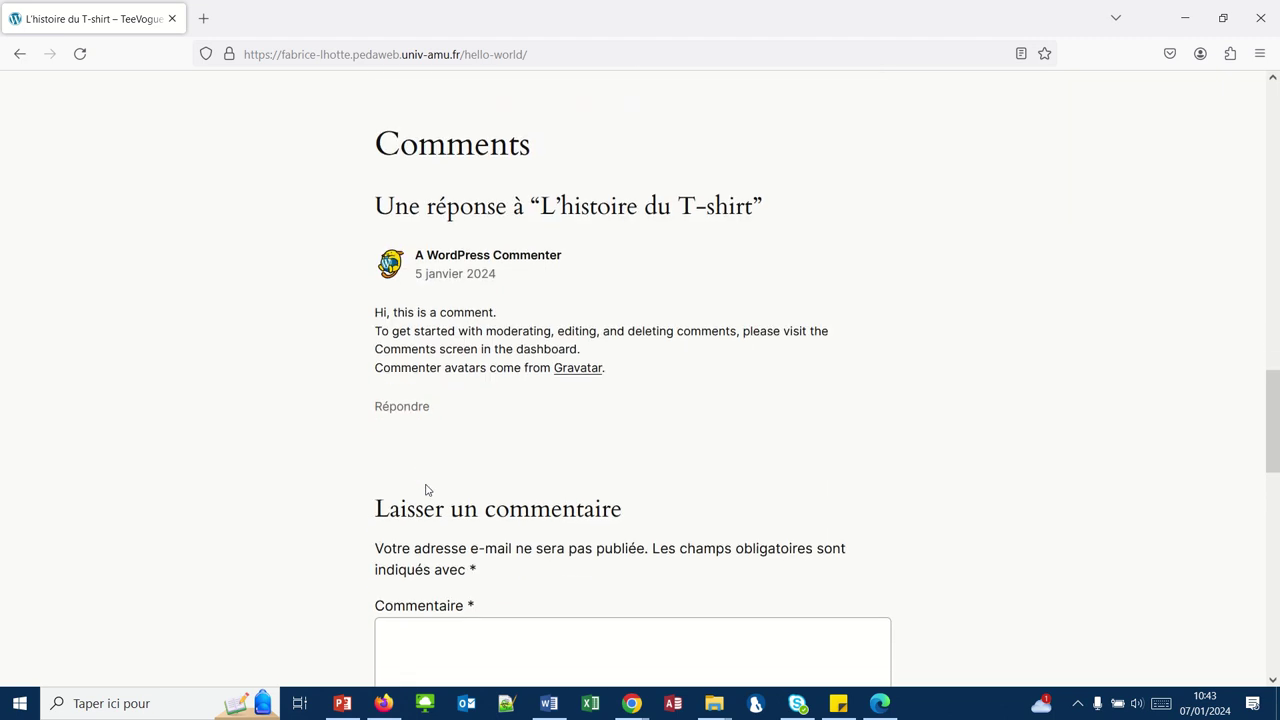
scroll(426, 490, "down", 1)
scroll(426, 488, "up", 12)
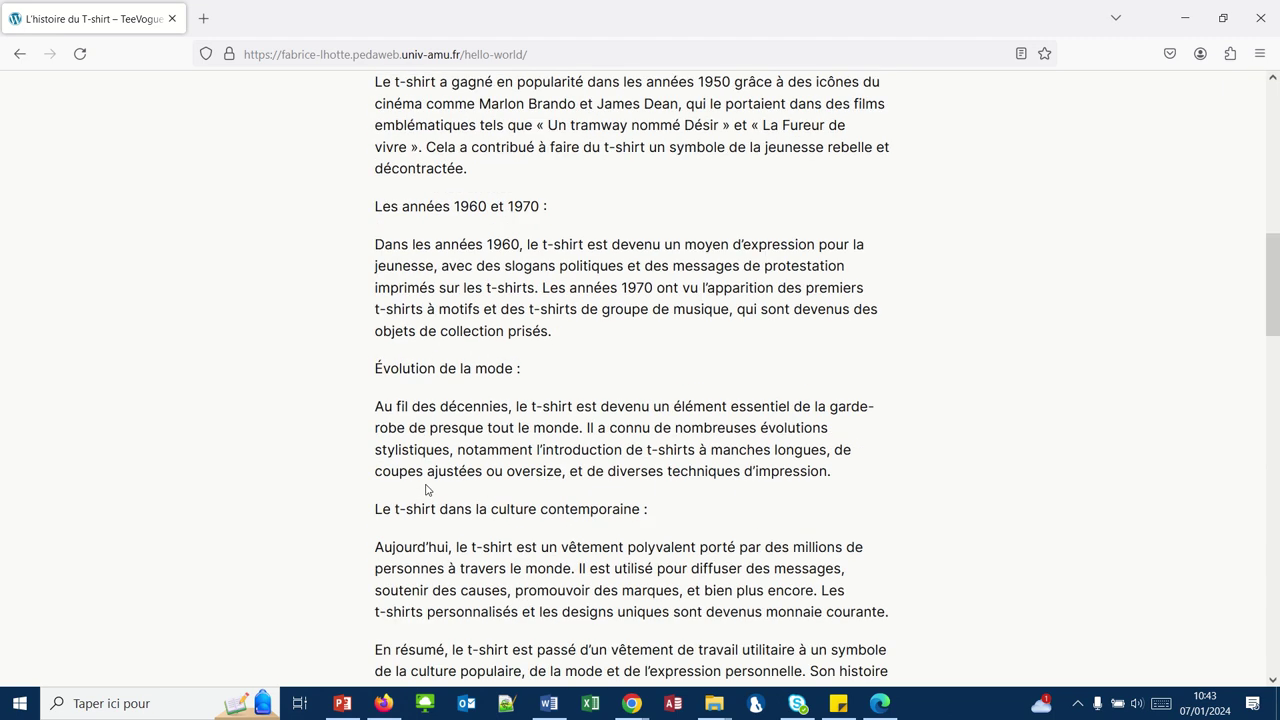
scroll(427, 489, "up", 2)
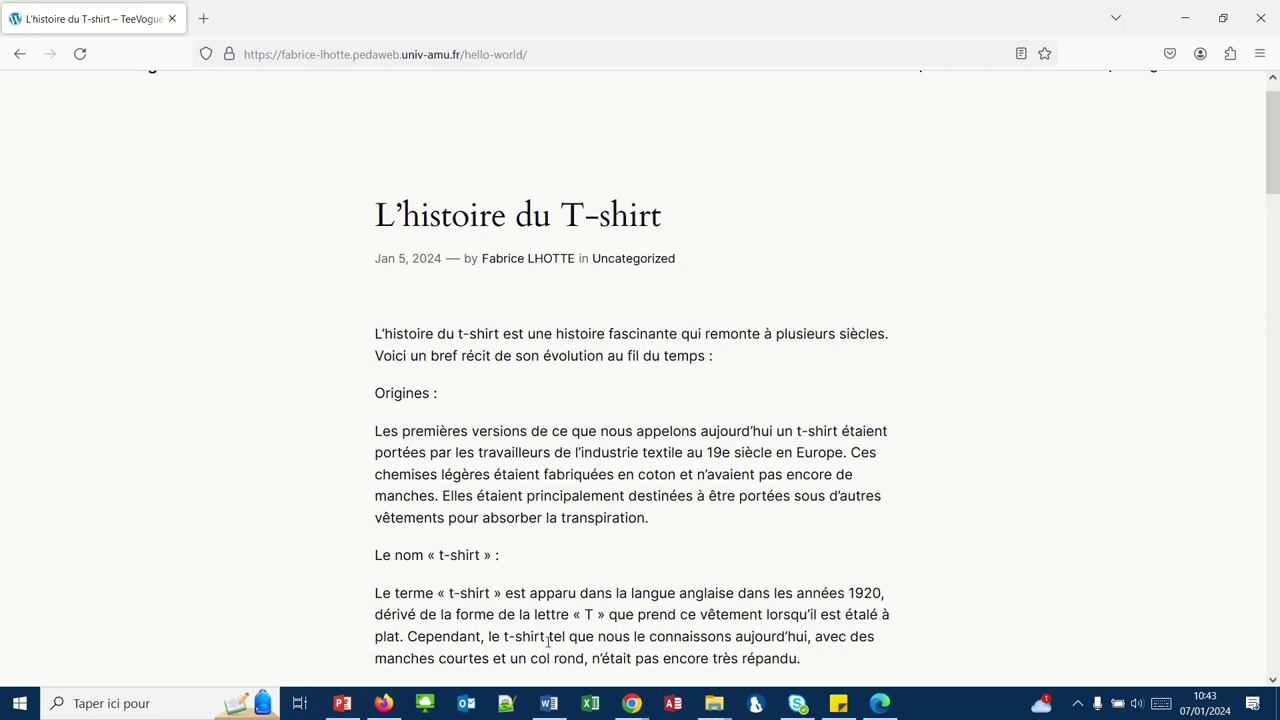
Return to the WordPress editor in Edge and split the introduction into two paragraph blocks before "Voici un bref récit".
left_click(879, 703)
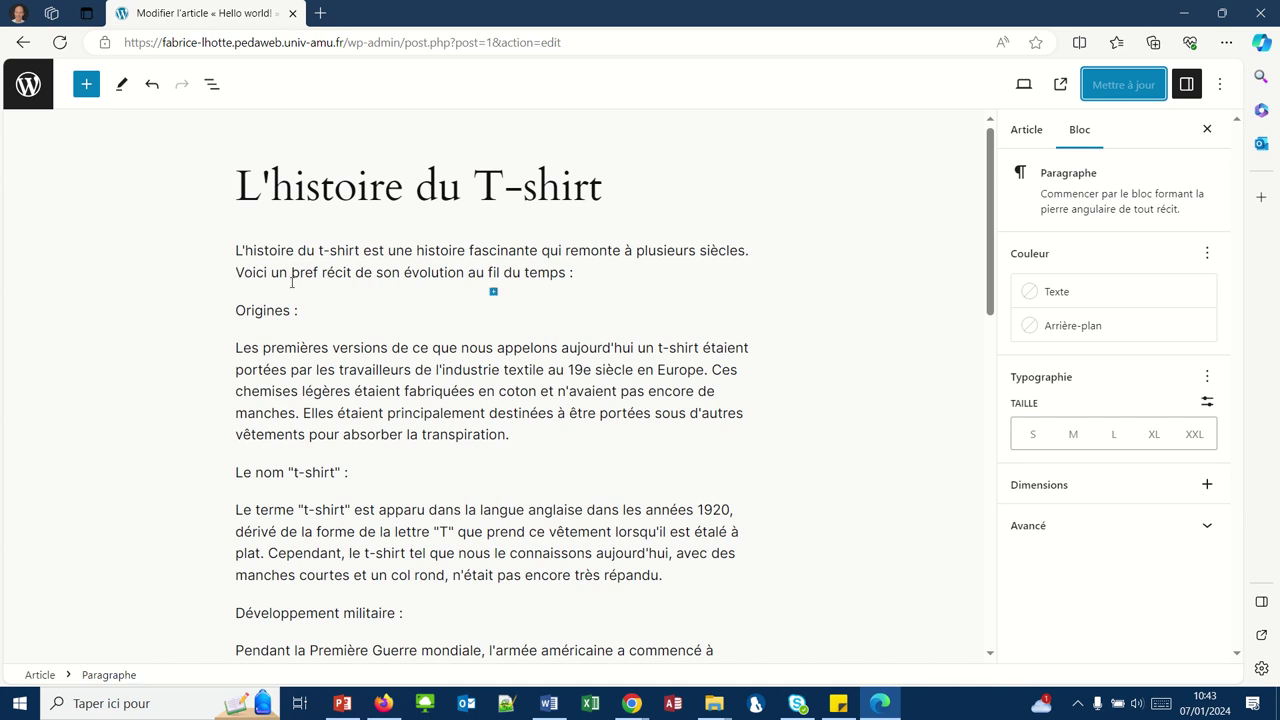
left_click(239, 272)
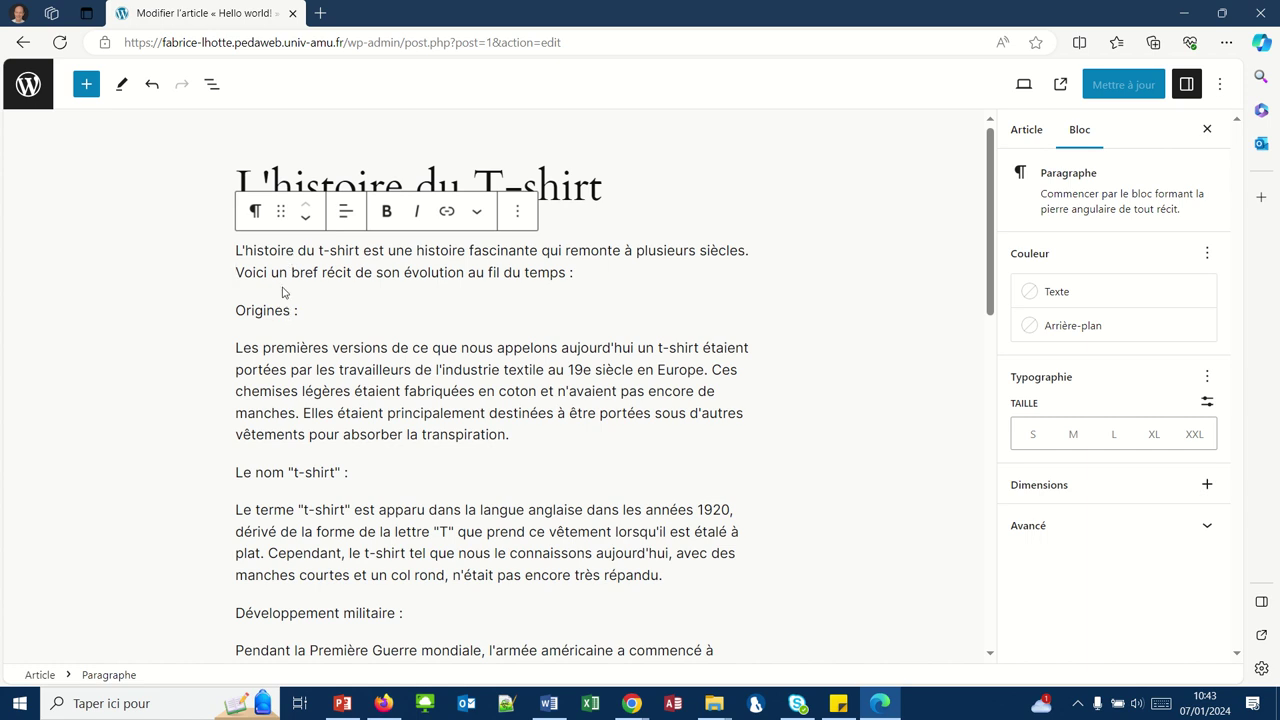
mouse_move(281, 300)
key("Return")
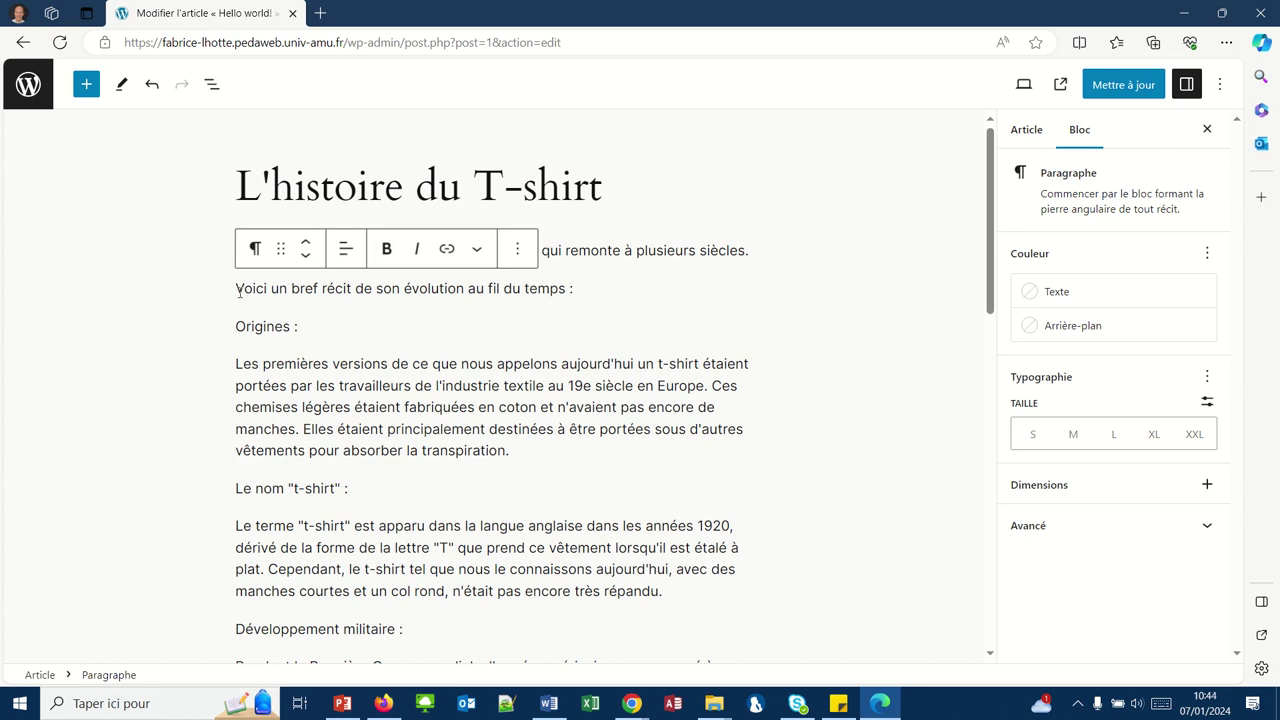
key("Escape")
key("Tab")
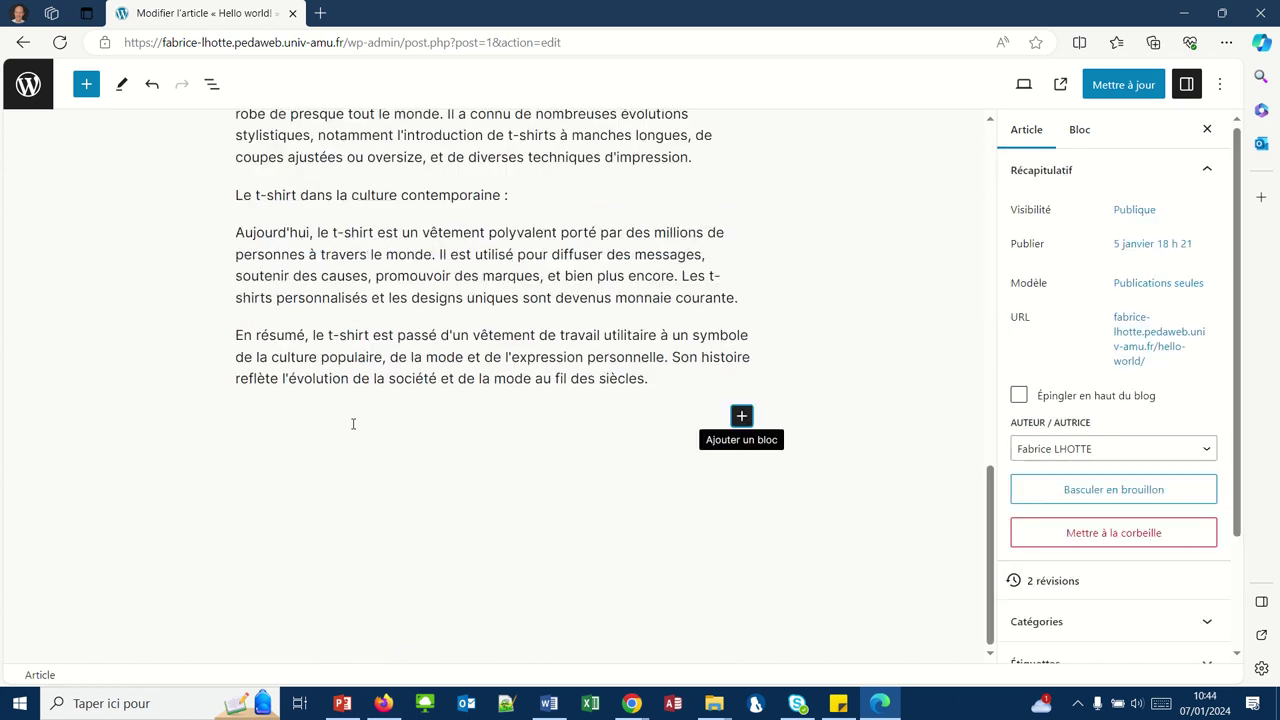
left_click(353, 424)
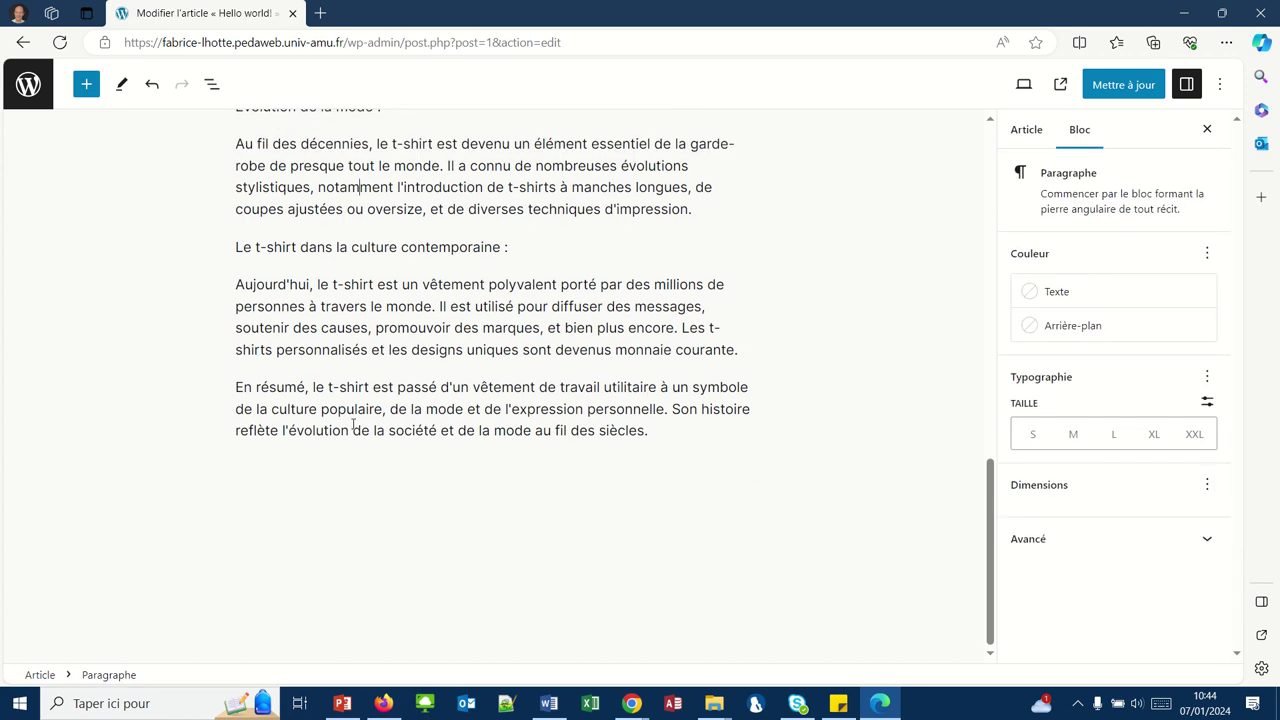
key("Up")
key("Up")
key("Up")
key("Up")
key("Up")
key("Up")
key("Up")
key("Up")
key("Up")
key("Up")
key("Up")
key("Up")
key("Up")
key("Up")
key("Up")
key("Up")
key("Up")
key("Up")
key("Up")
key("Up")
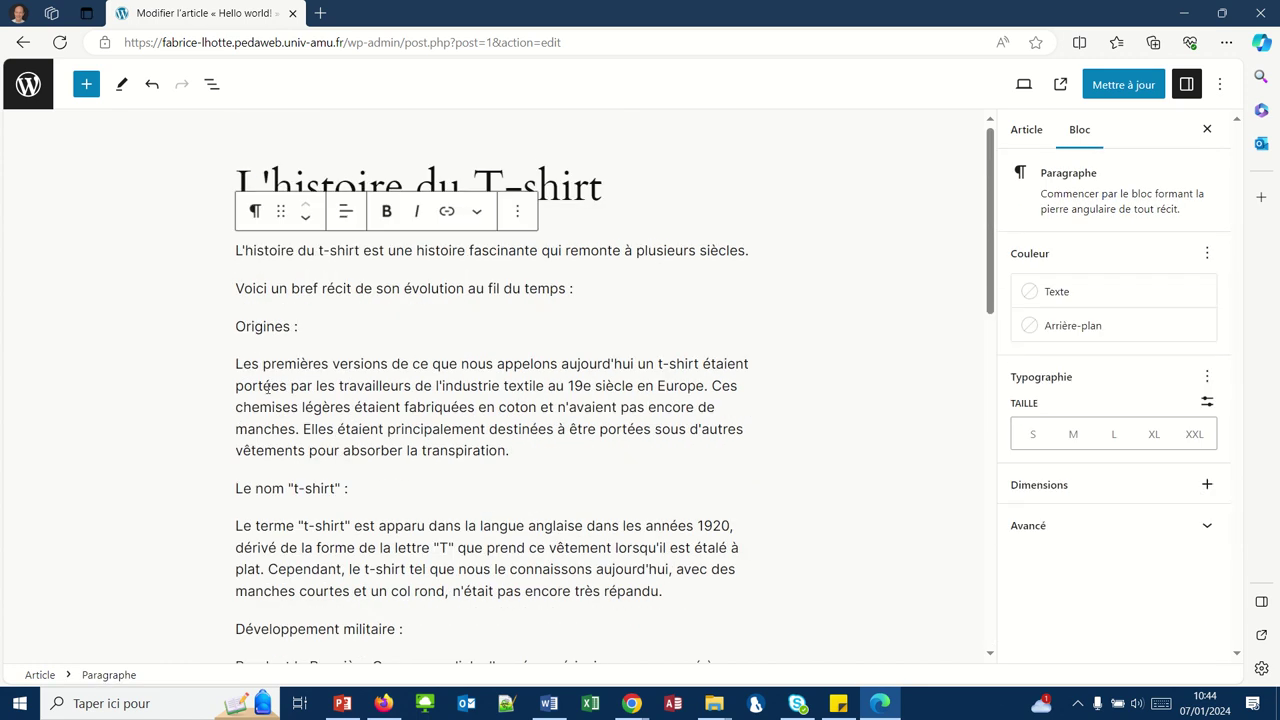
key("Down")
mouse_move(239, 273)
mouse_move(288, 354)
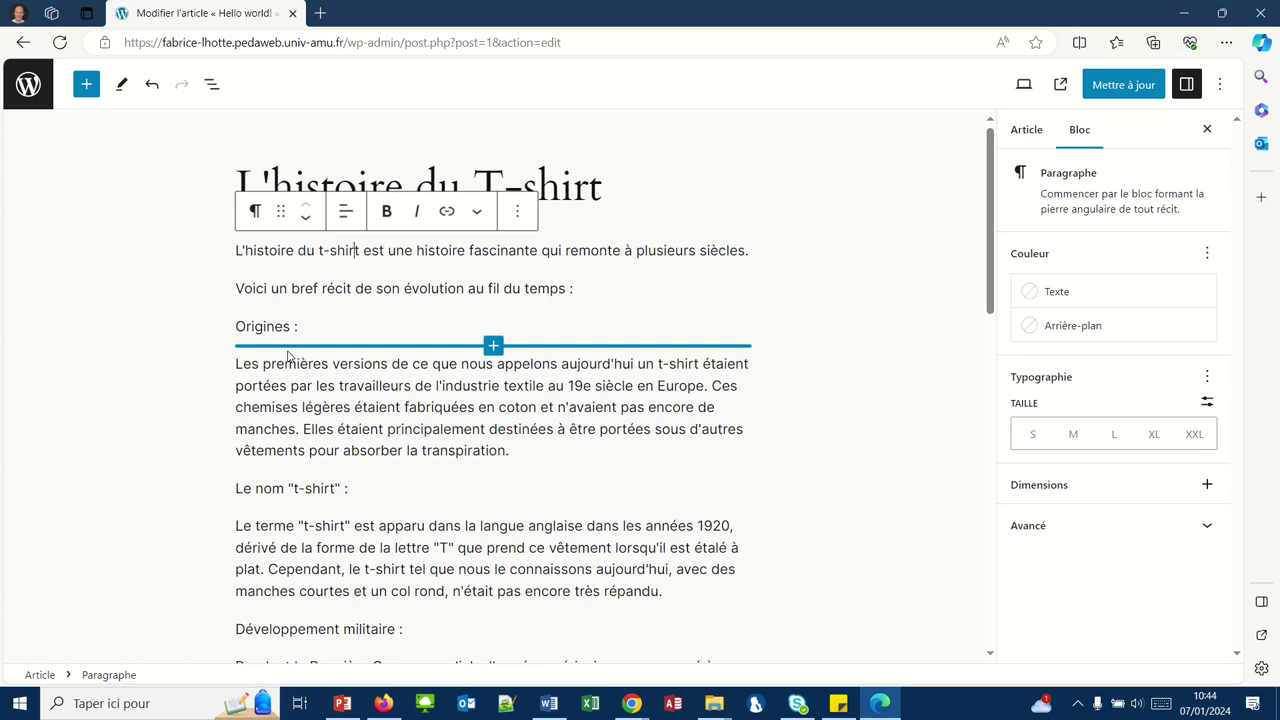
mouse_move(280, 268)
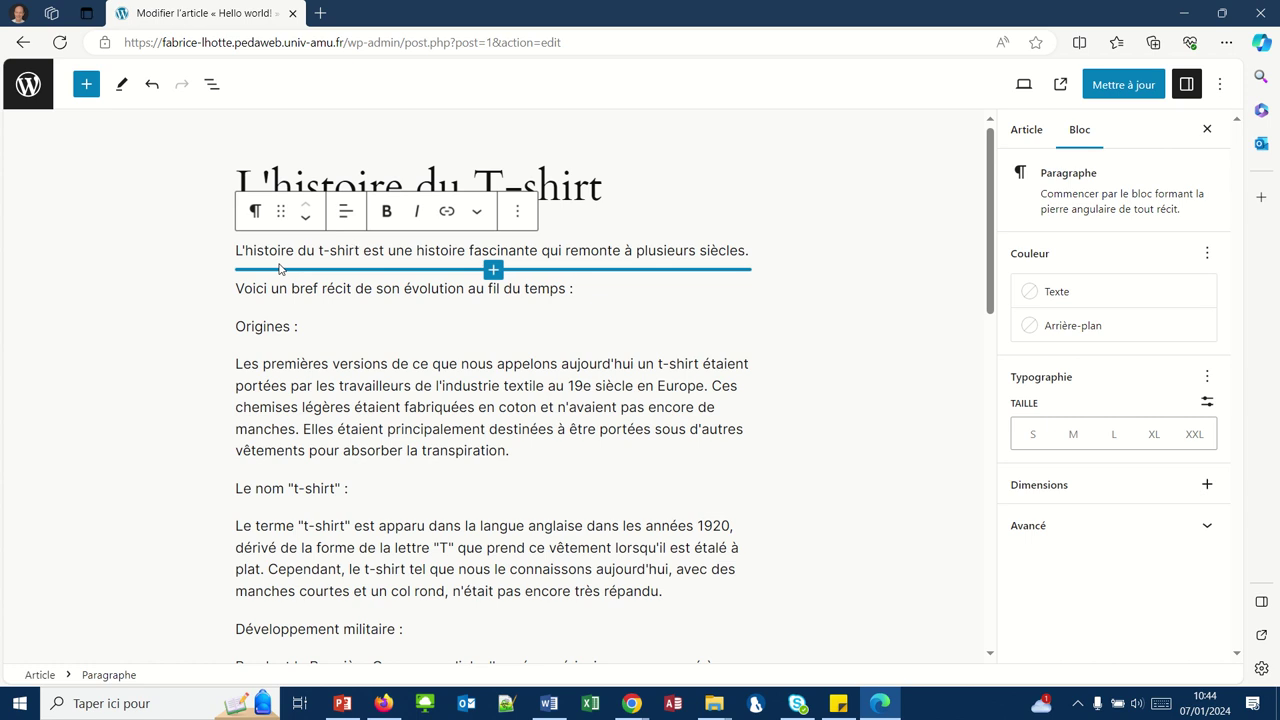
Try centring the first introductory paragraph, and set its alignment back to left.
left_click(333, 250)
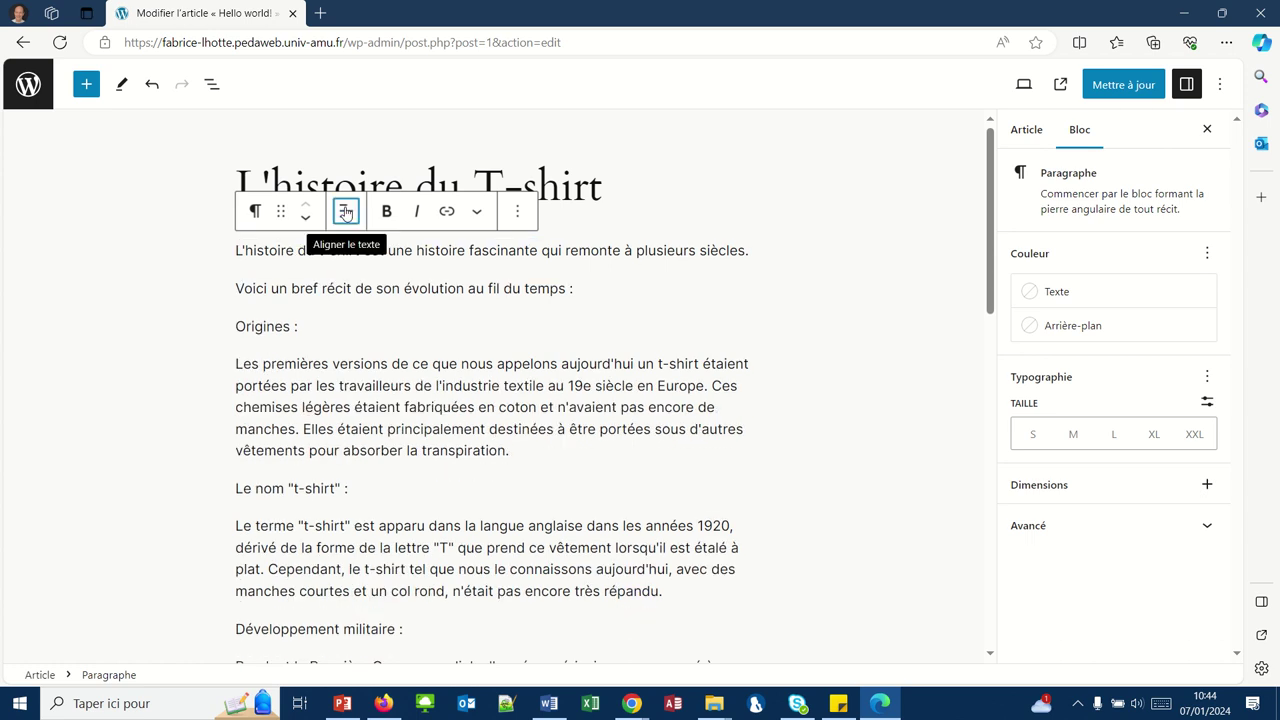
left_click(345, 211)
left_click(370, 294)
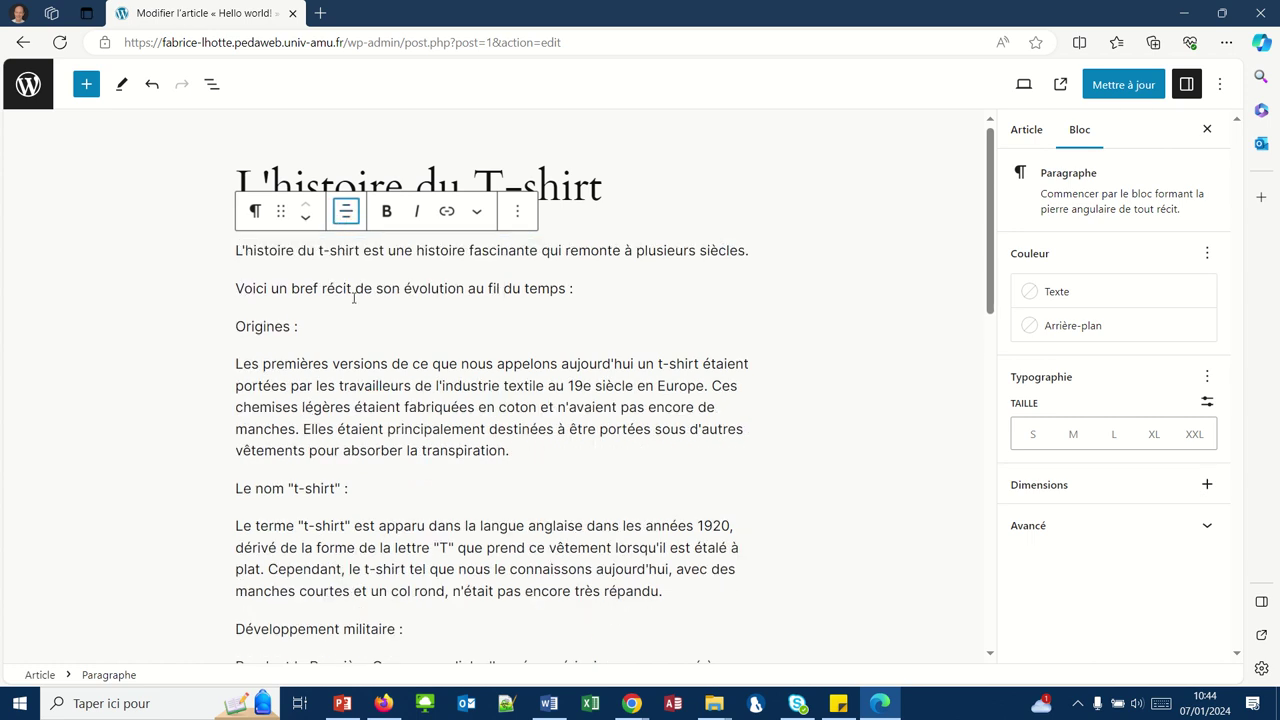
left_click(352, 222)
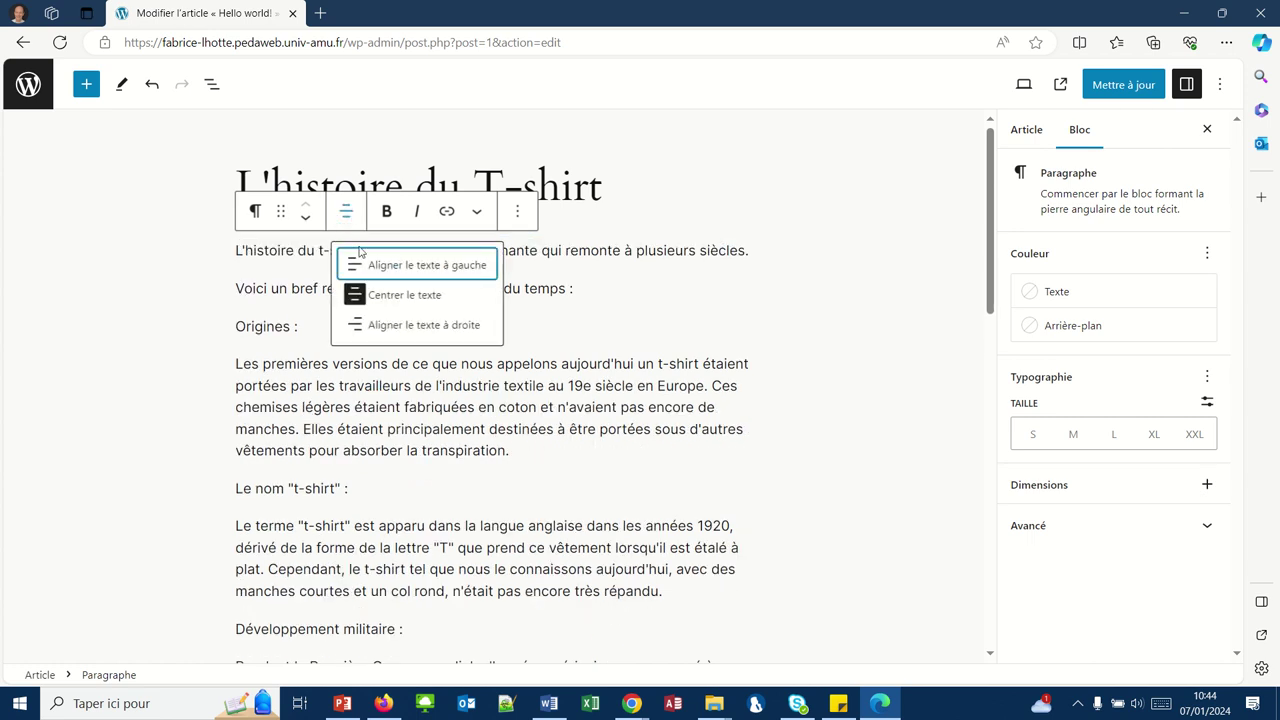
left_click(362, 262)
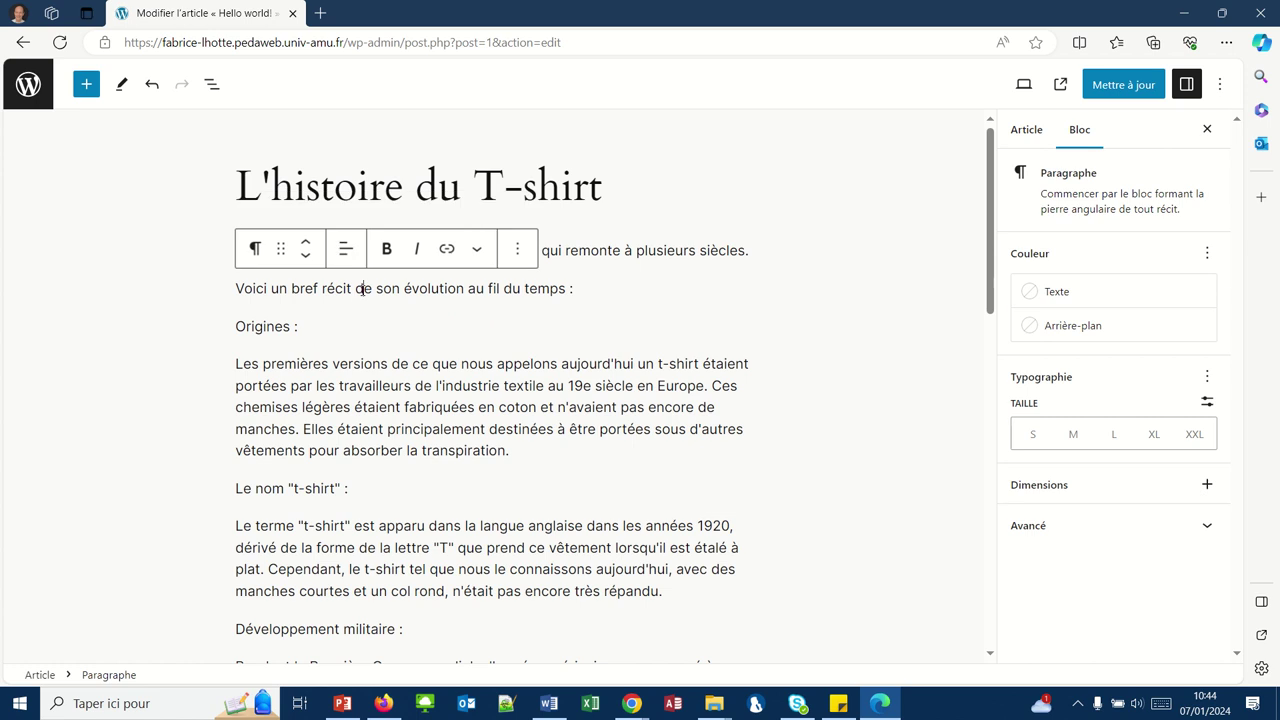
Centre the paragraph "Voici un bref récit de son évolution au fil du temps :" and update the published post.
left_click(348, 252)
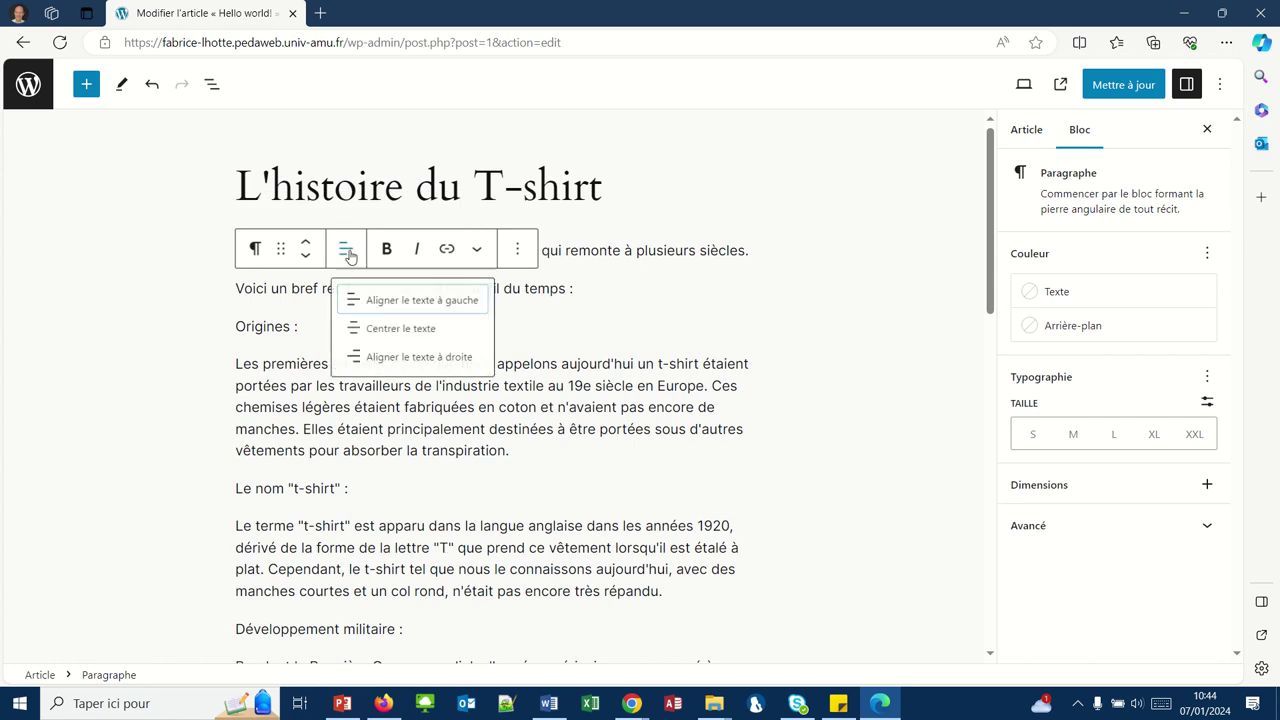
left_click(383, 328)
mouse_move(366, 310)
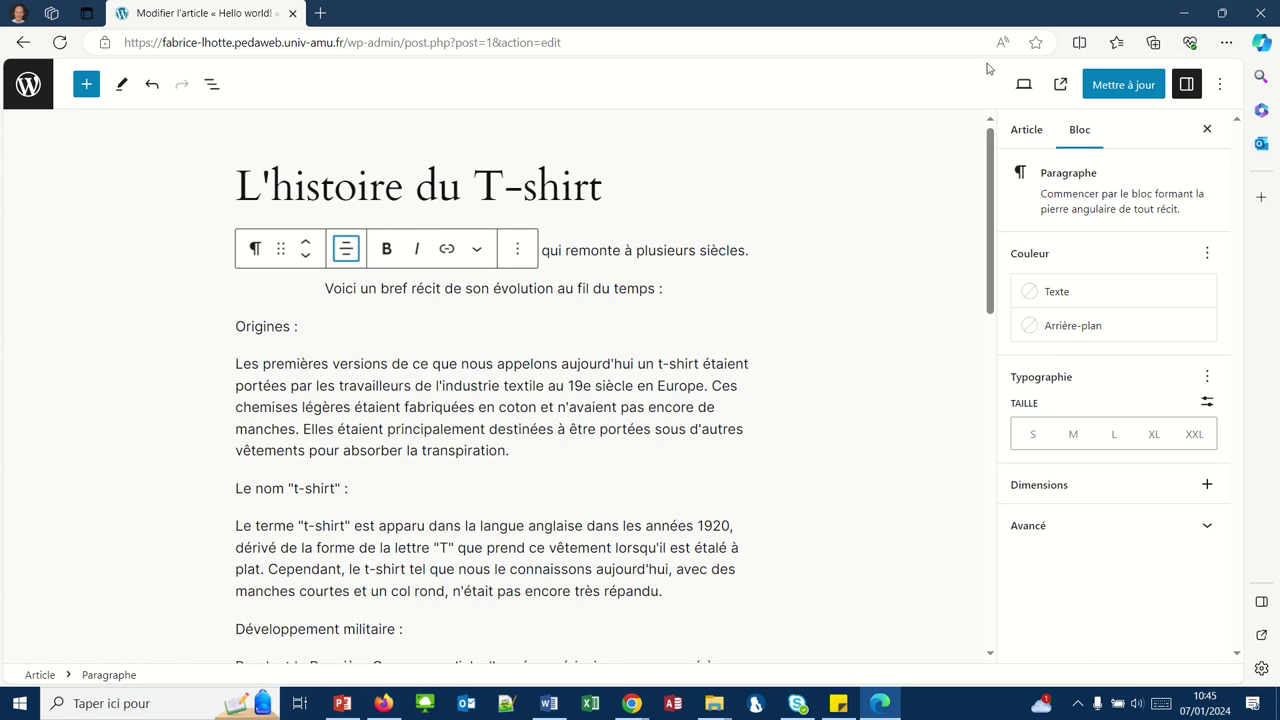
left_click(1104, 88)
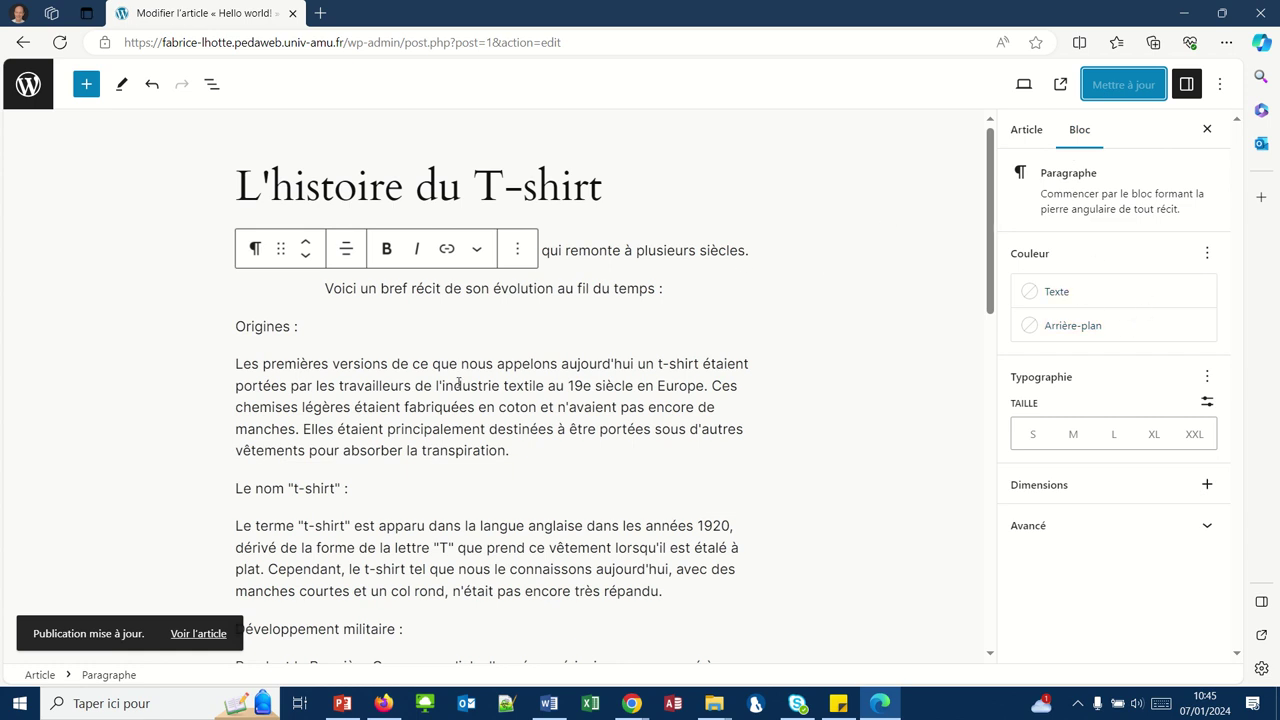
Search the page for "travaille" and italicise "travailleurs de l'industrie textile" in the Origines paragraph.
left_click(614, 287)
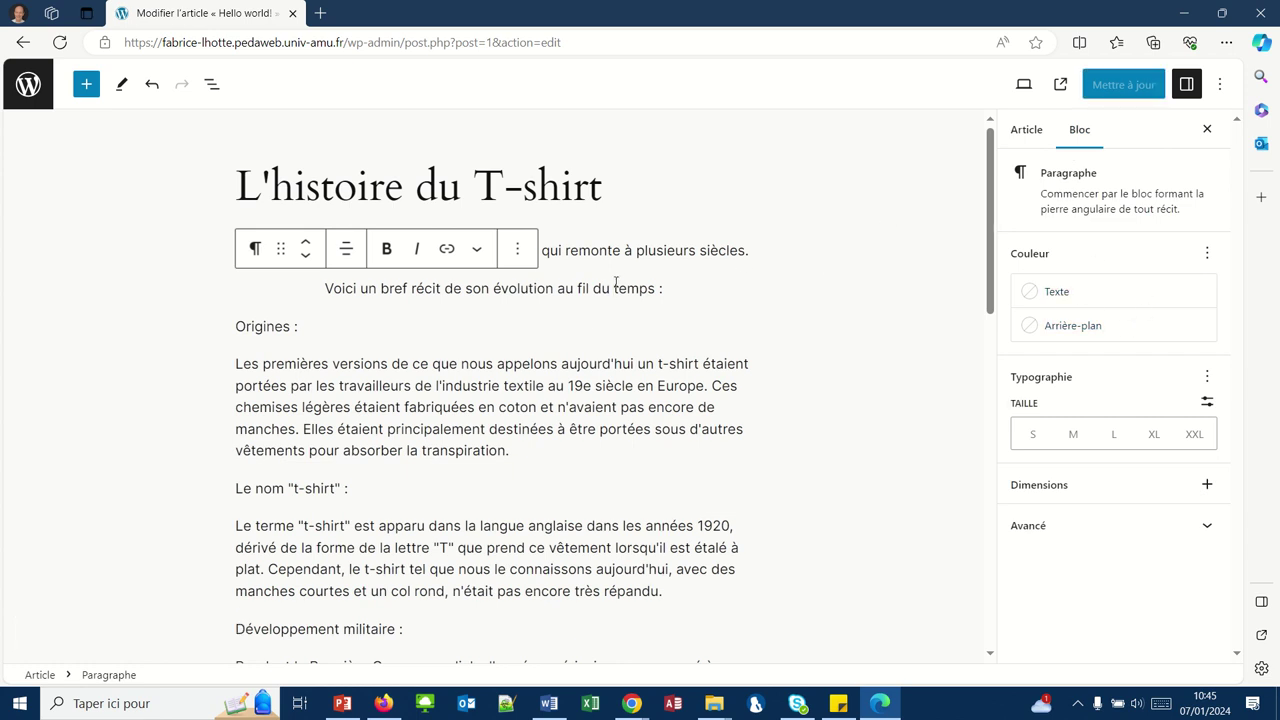
key("ctrl+f")
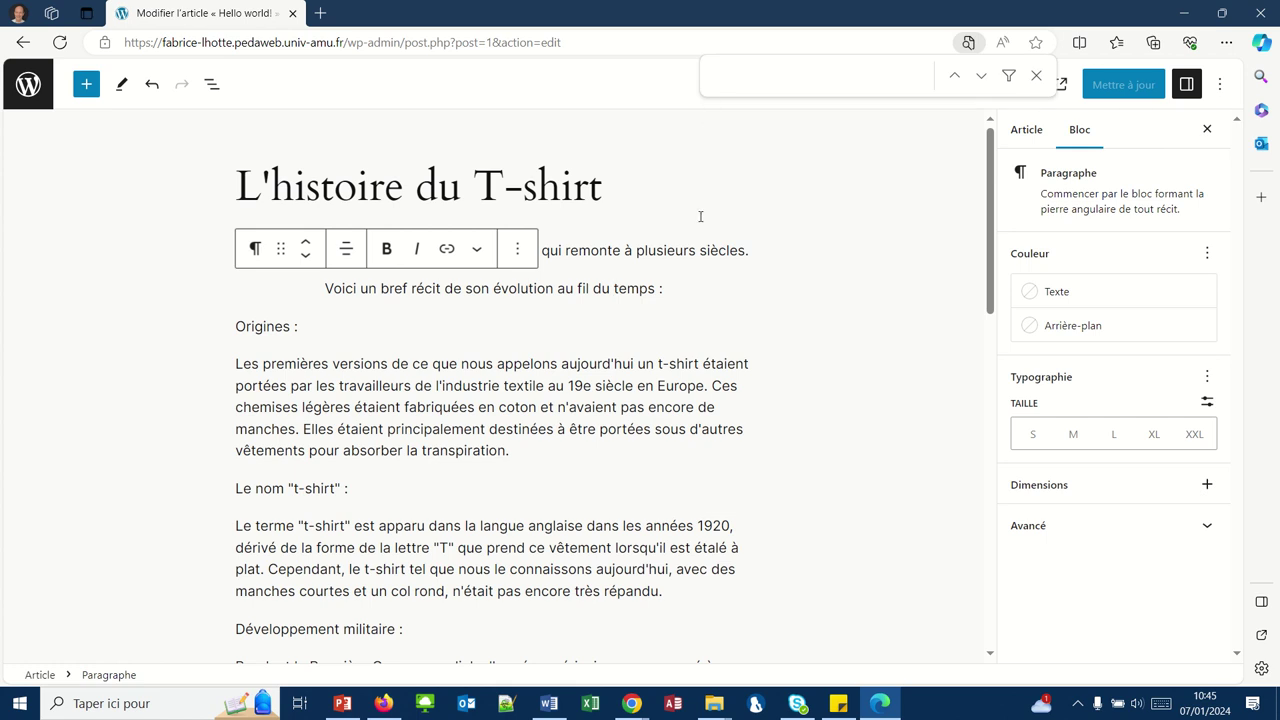
type("travaille")
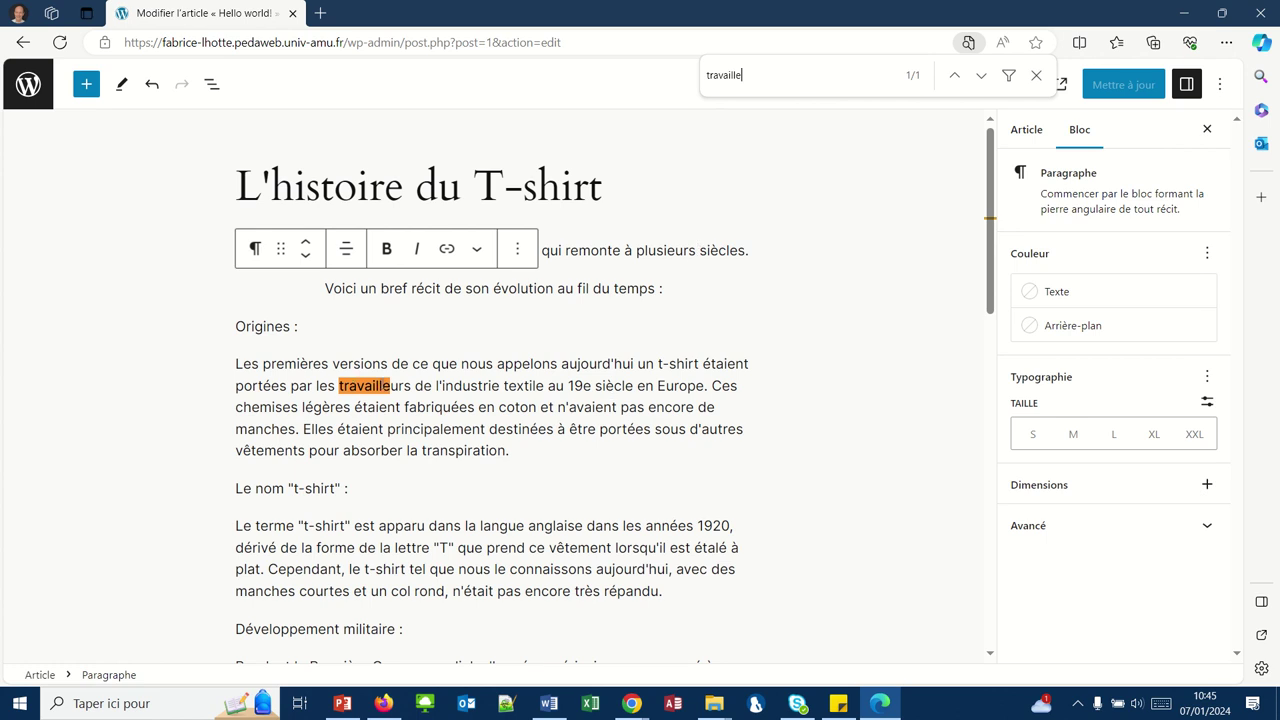
left_click(415, 389)
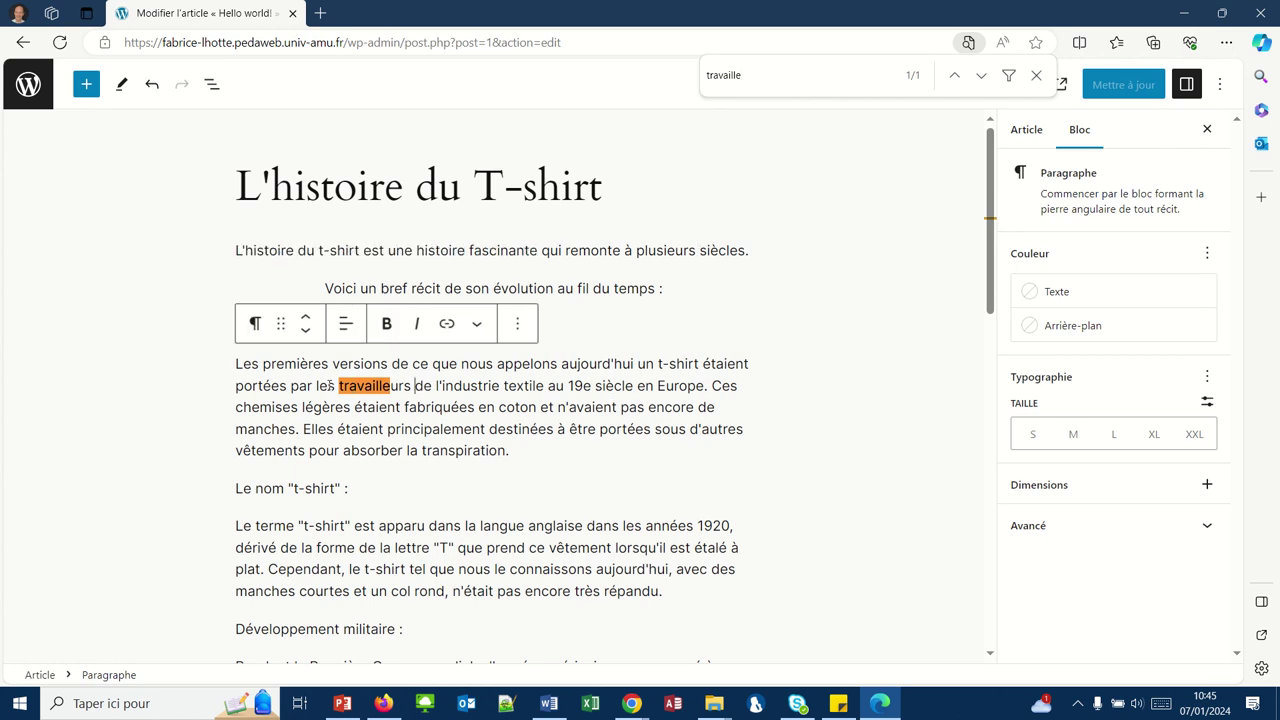
left_click_drag(337, 386, 544, 386)
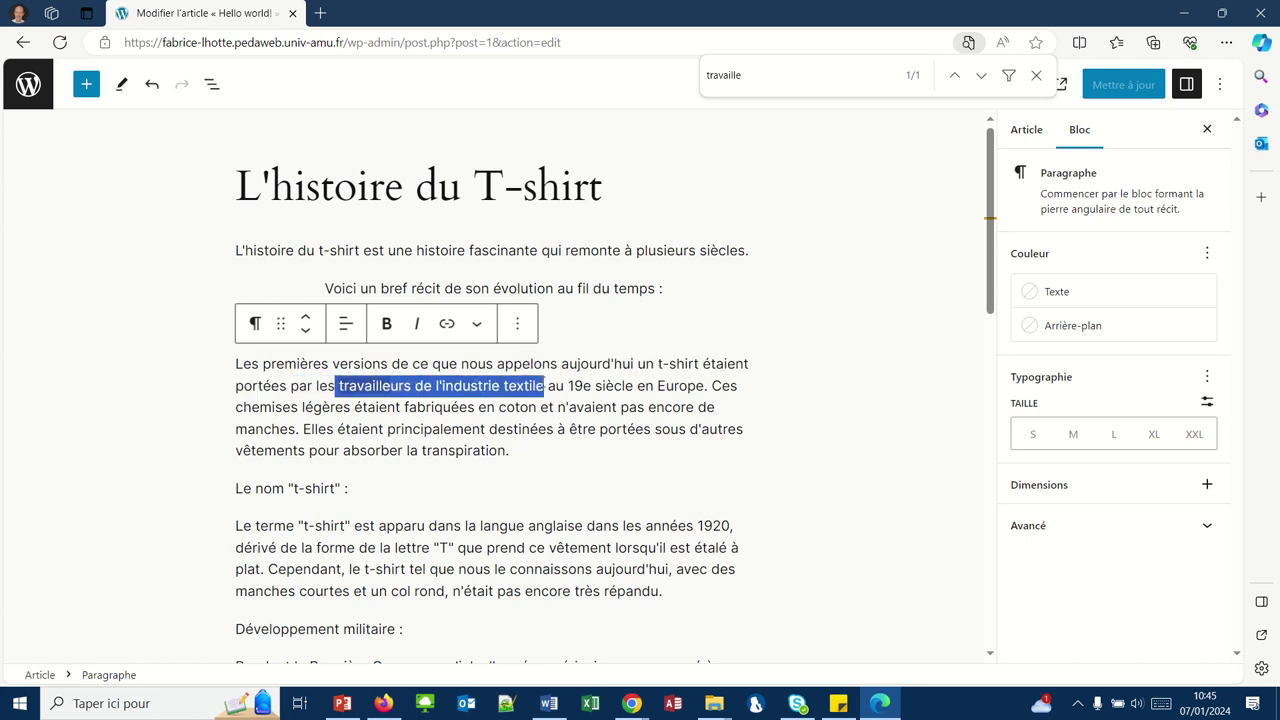
left_click(418, 326)
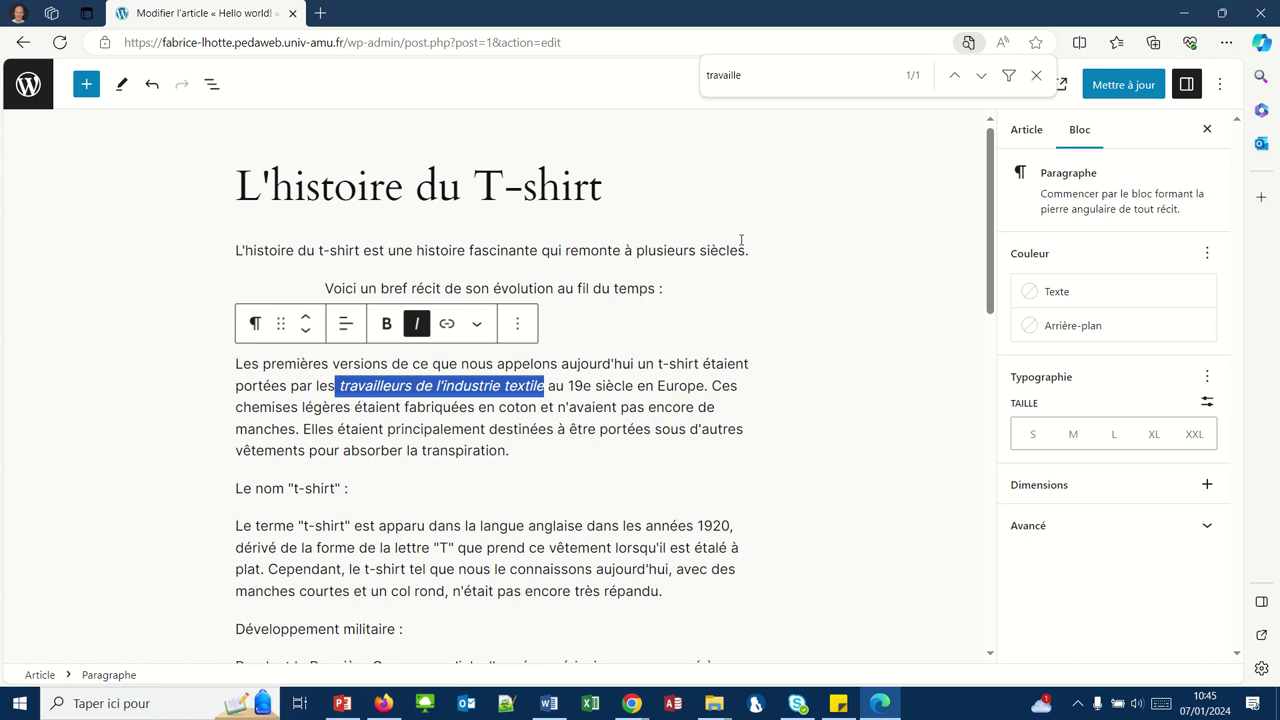
Make "chemises légères" bold in the Origines paragraph and update the published post.
left_click(234, 411)
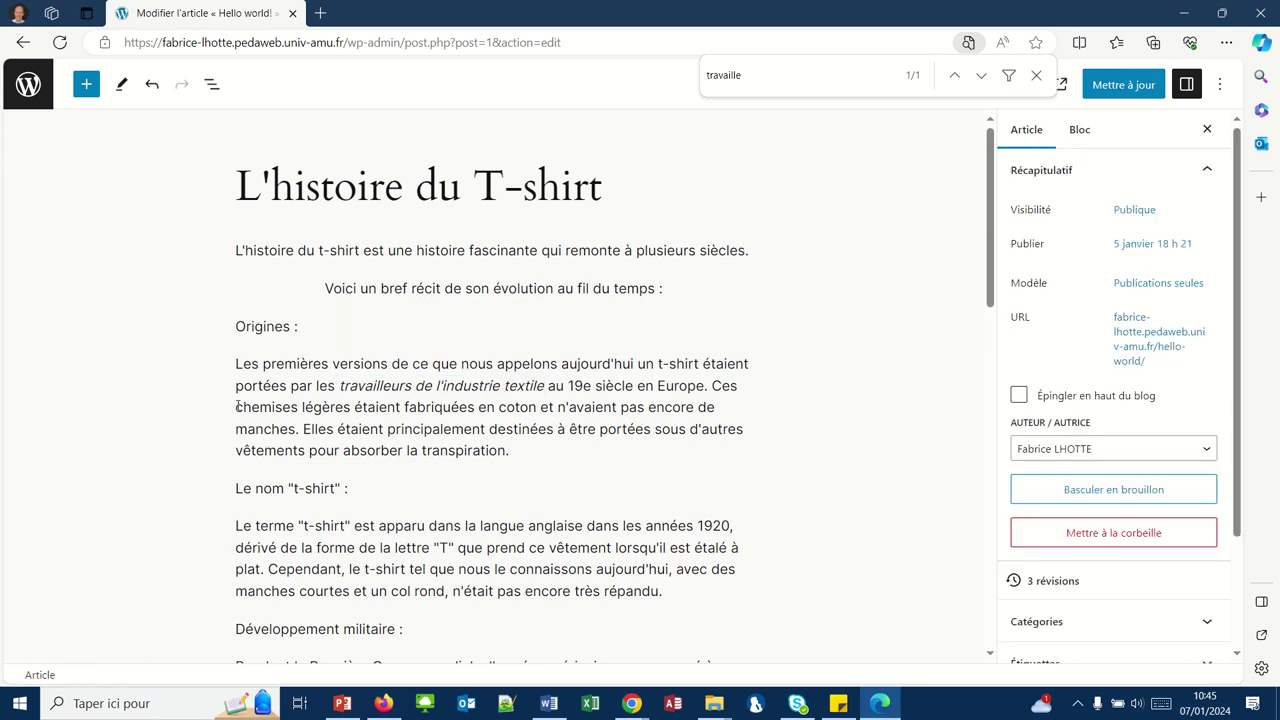
left_click_drag(350, 407, 238, 407)
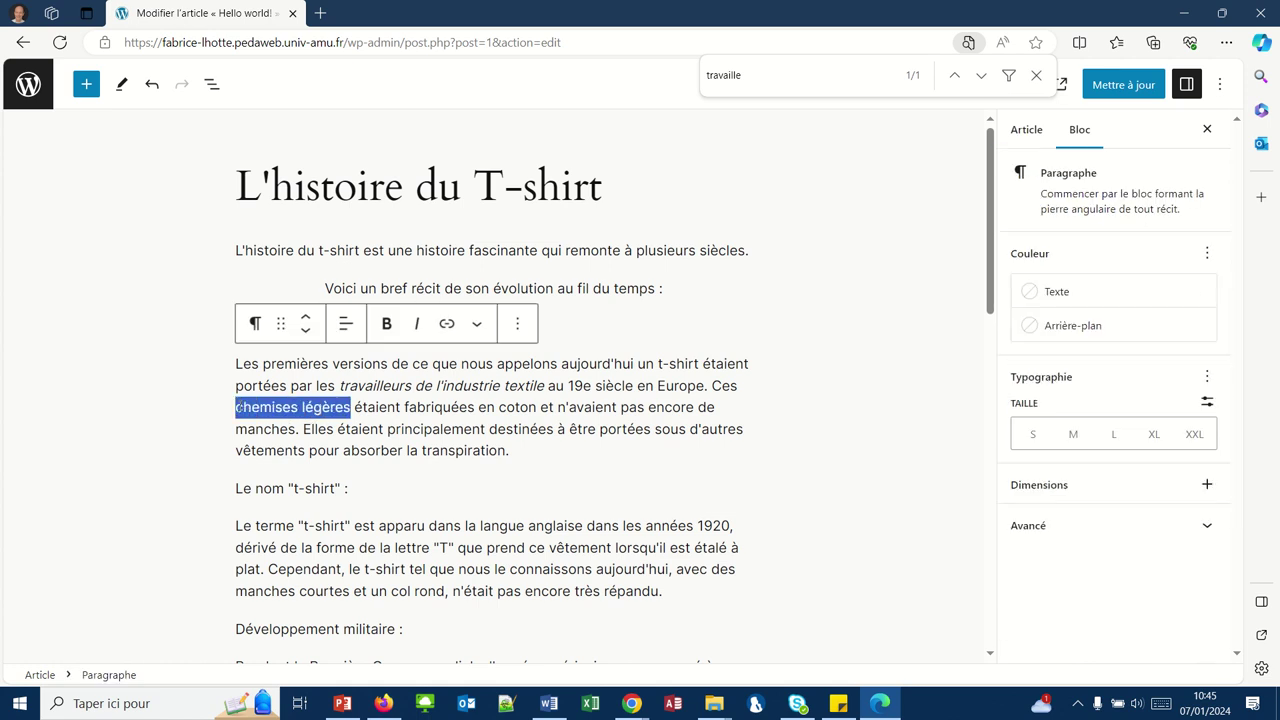
left_click(387, 323)
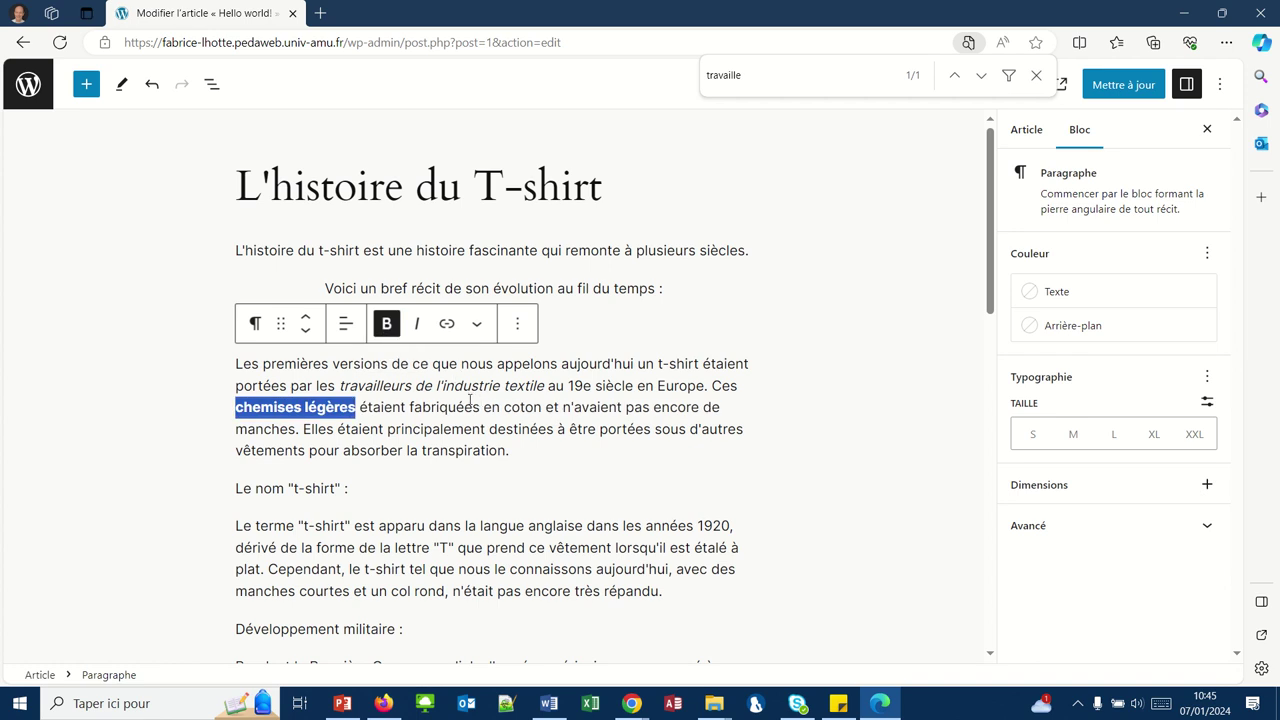
left_click(482, 451)
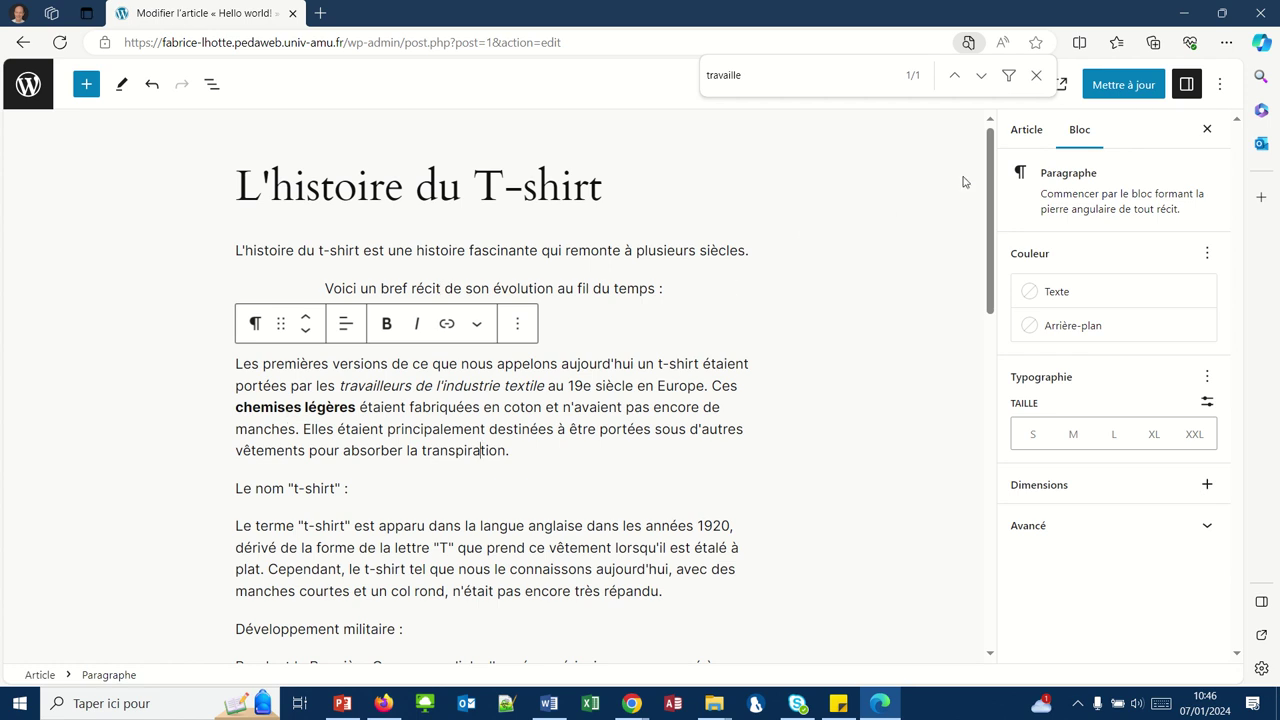
left_click(1136, 92)
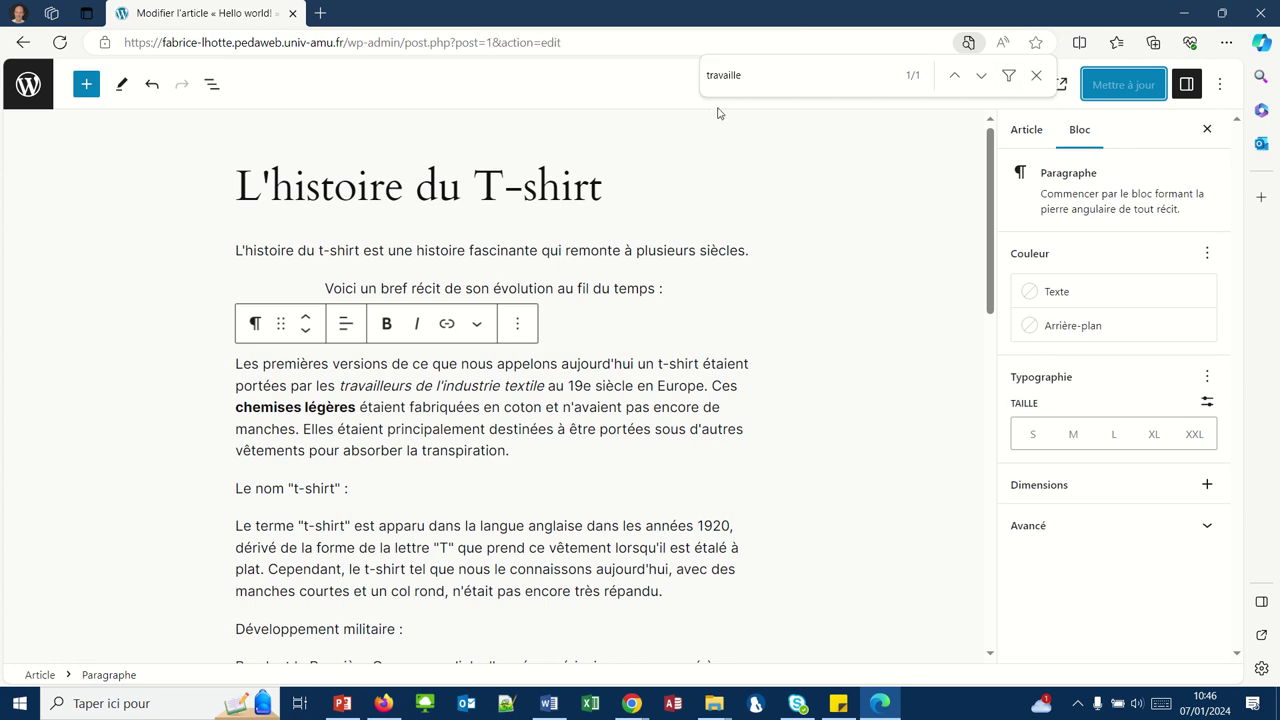
Search the page for "les ann", select "les années 1920" in the paragraph about the t-shirt name, and open the link entry for it.
left_click(794, 73)
key("BackSpace")
key("BackSpace")
key("BackSpace")
key("BackSpace")
key("BackSpace")
key("BackSpace")
key("BackSpace")
key("BackSpace")
key("BackSpace")
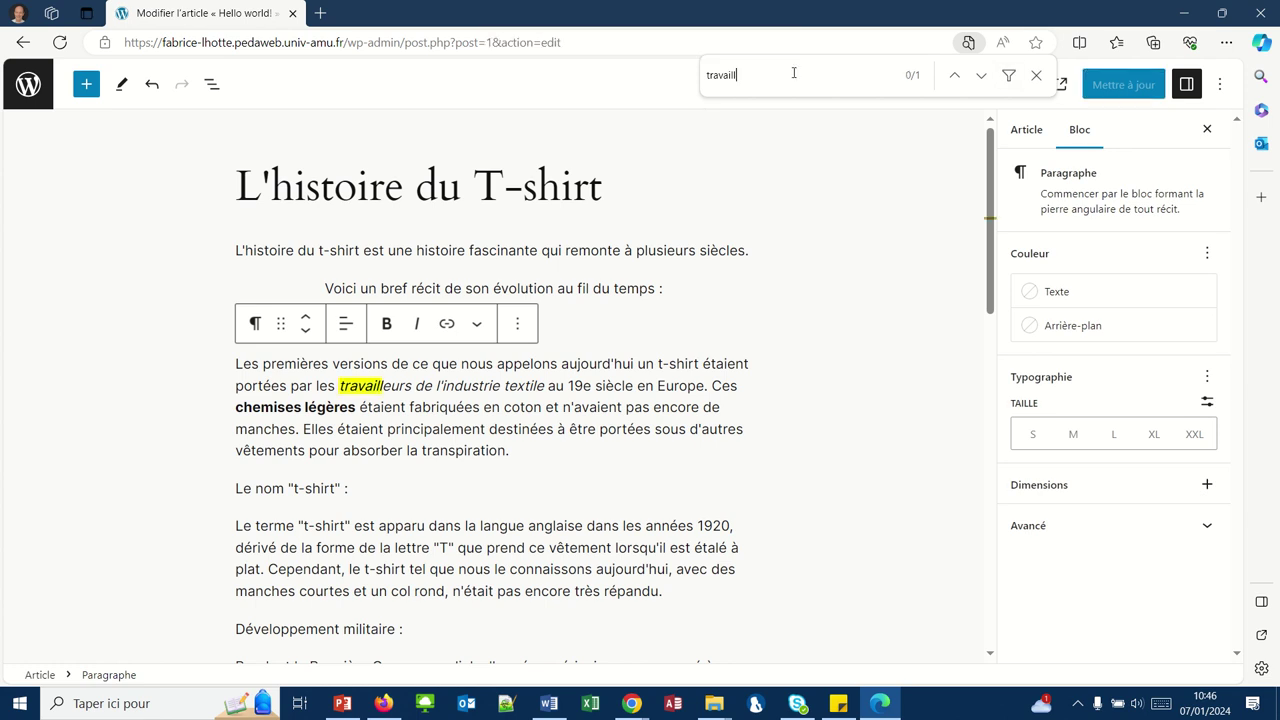
type("les ann")
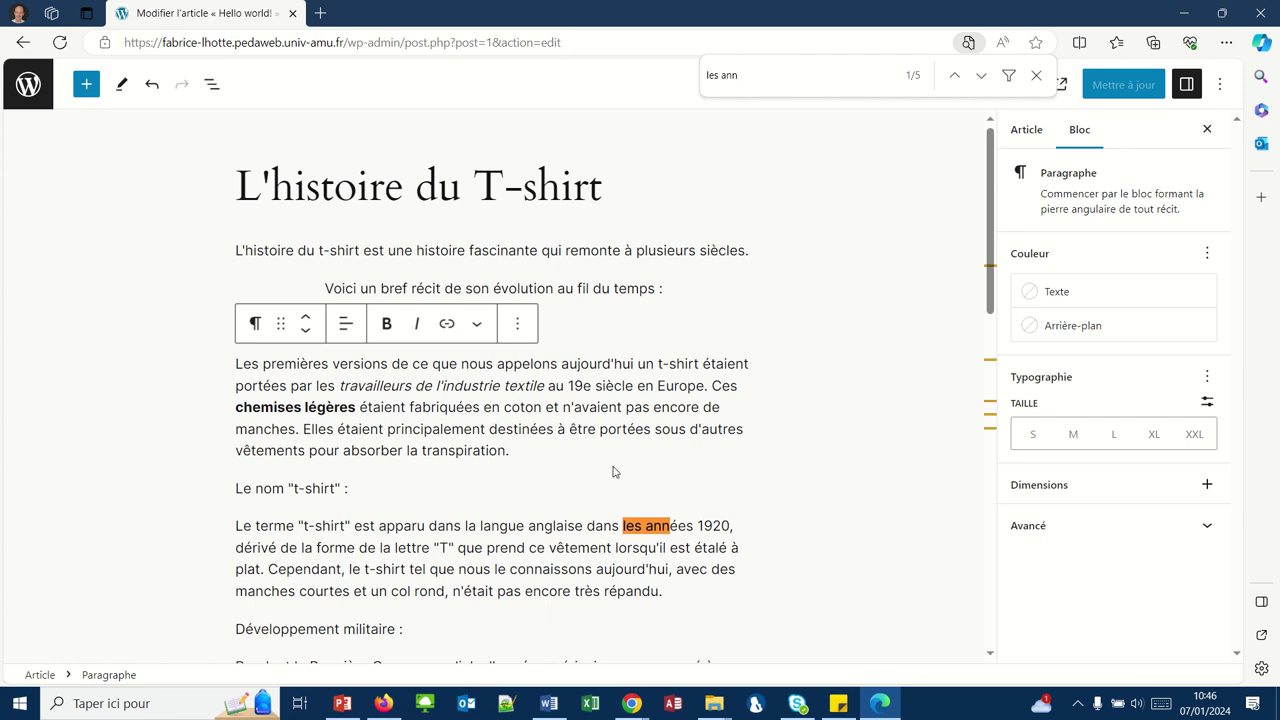
left_click(622, 525)
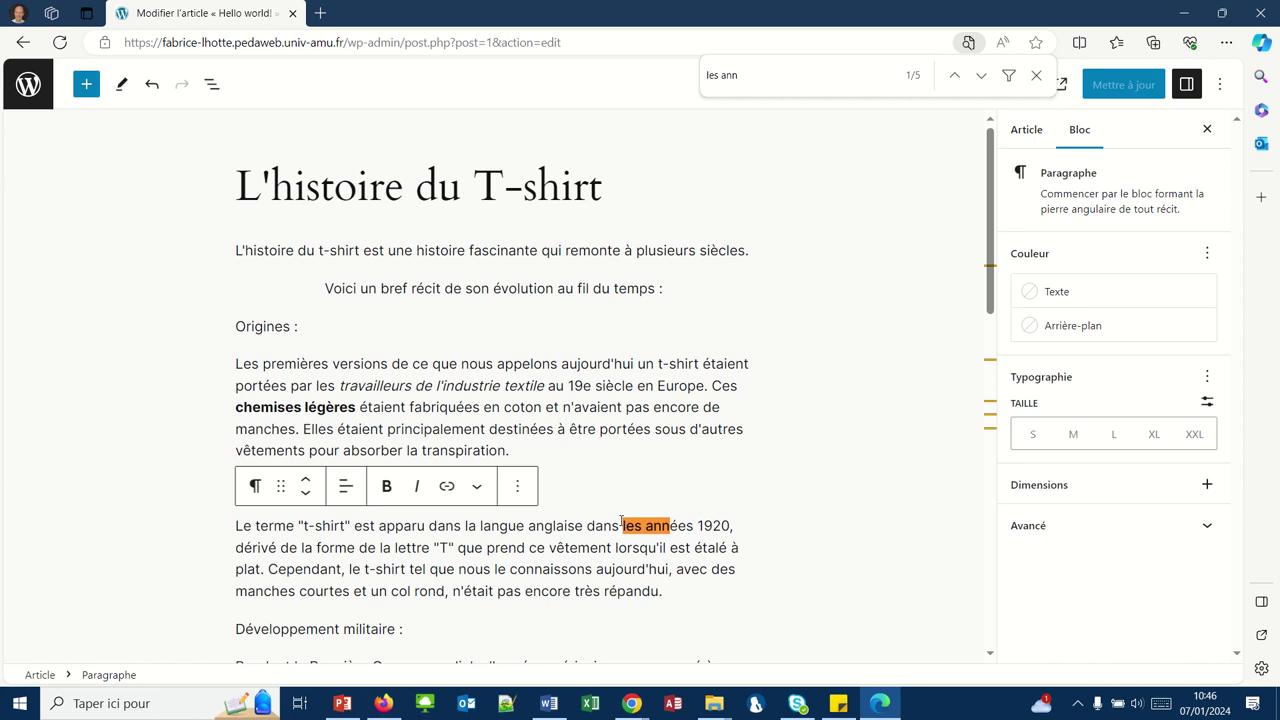
left_click_drag(622, 525, 730, 526)
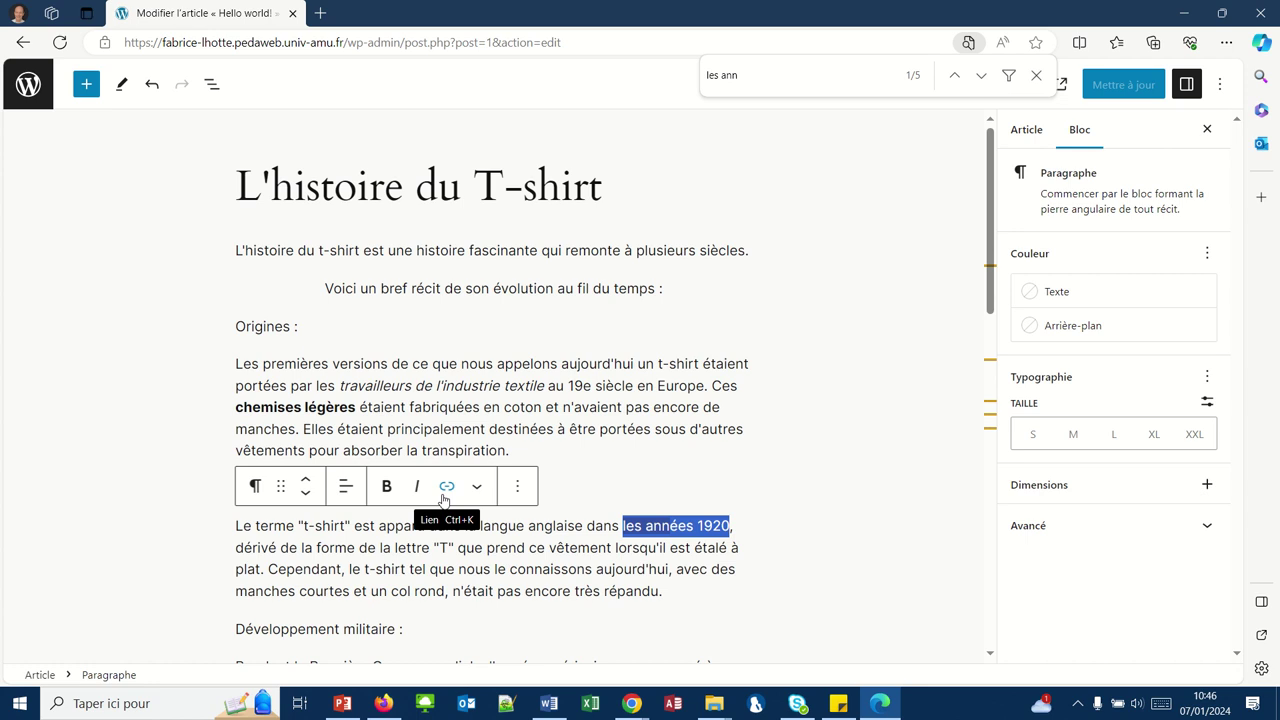
left_click(447, 487)
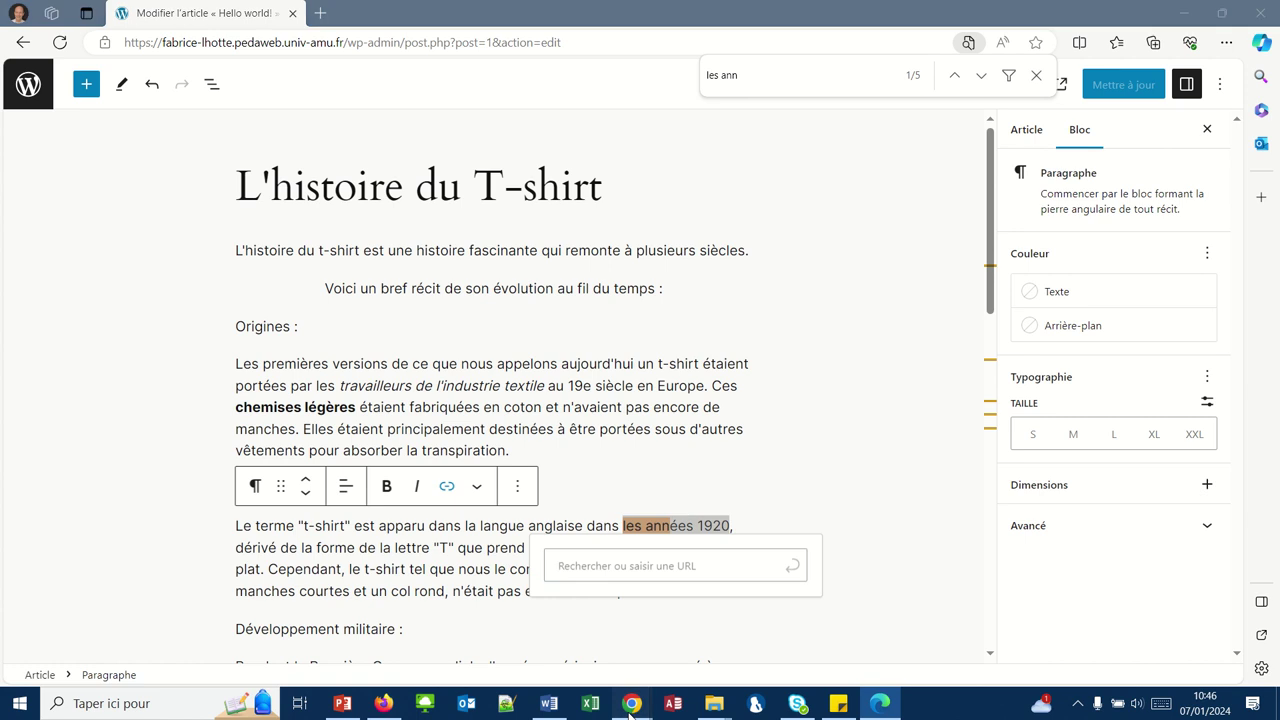
Switch to the AMeTICE course in Chrome, turn edit mode off, and copy the petroneparis.fr address from the WP005 resources.
mouse_move(630, 710)
left_click(498, 565)
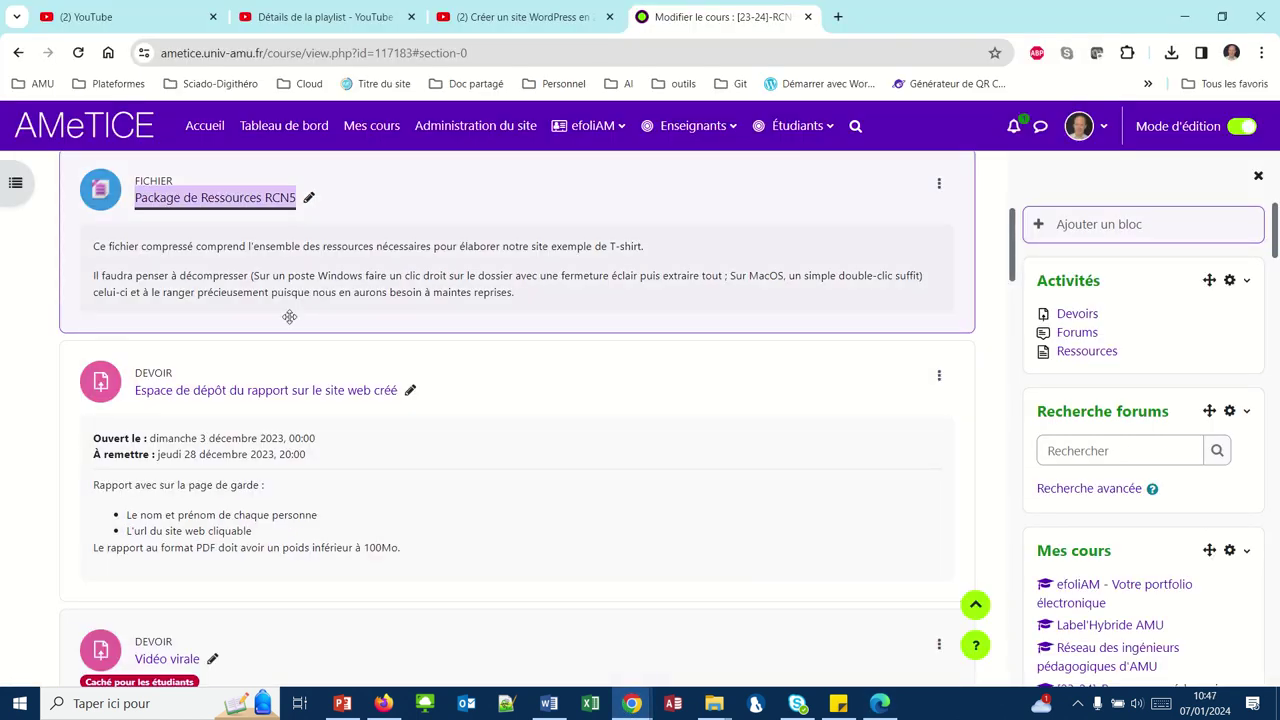
scroll(274, 443, "down", 3)
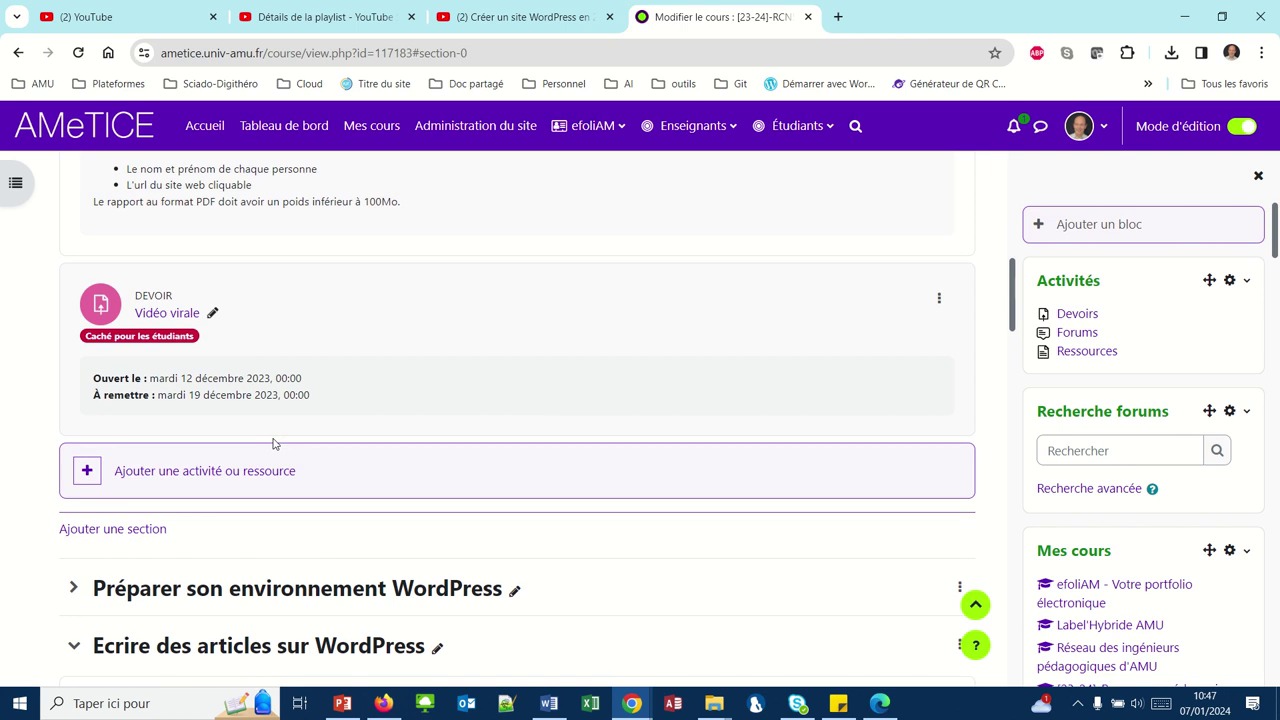
scroll(274, 443, "down", 4)
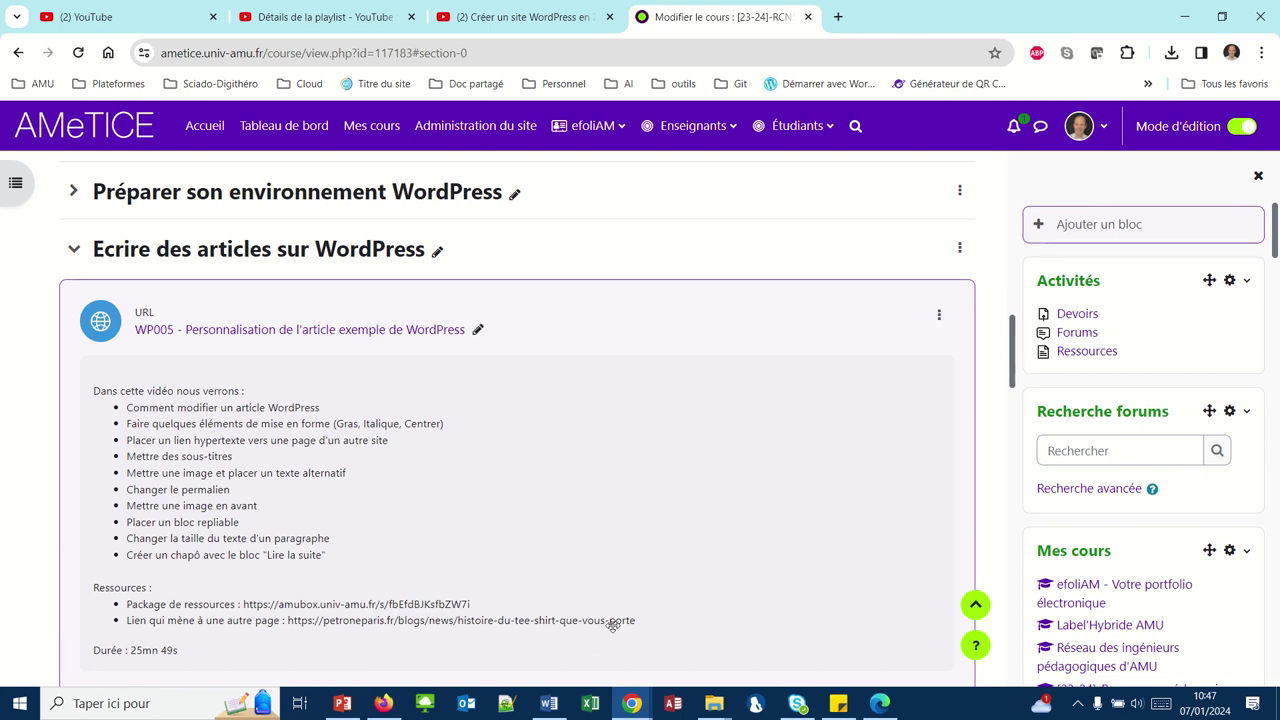
left_click_drag(635, 621, 545, 618)
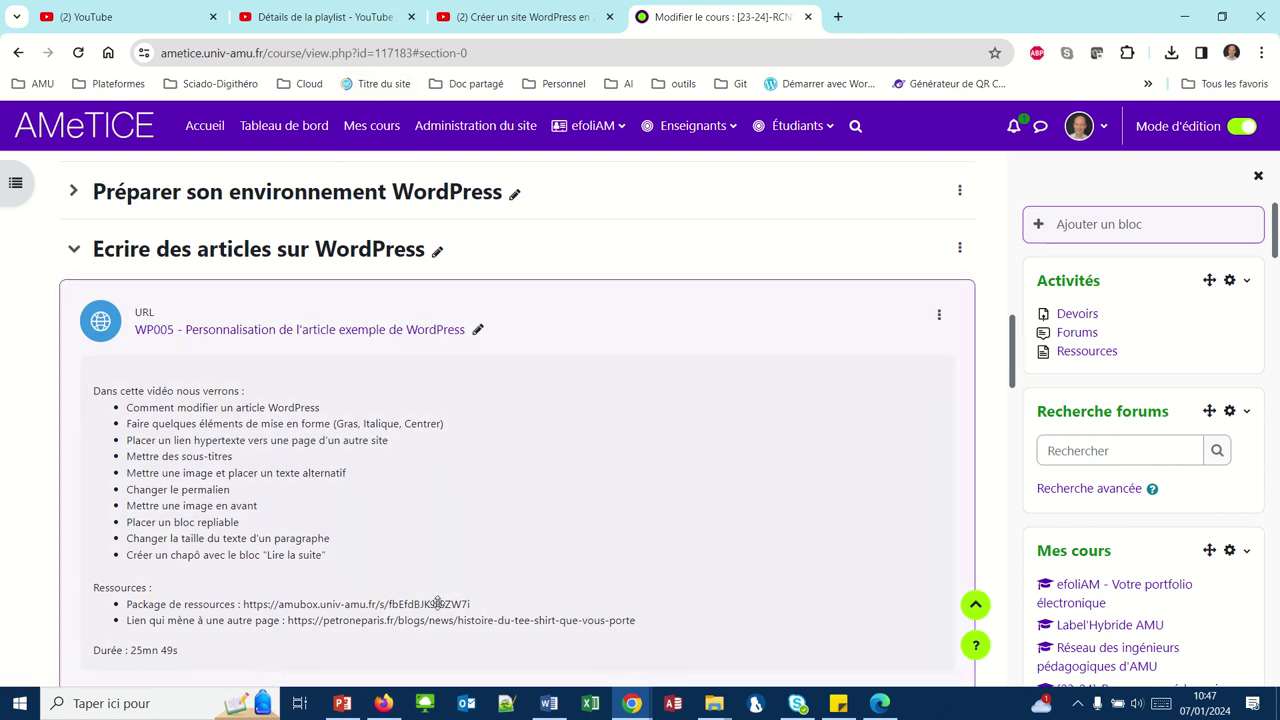
left_click(1236, 130)
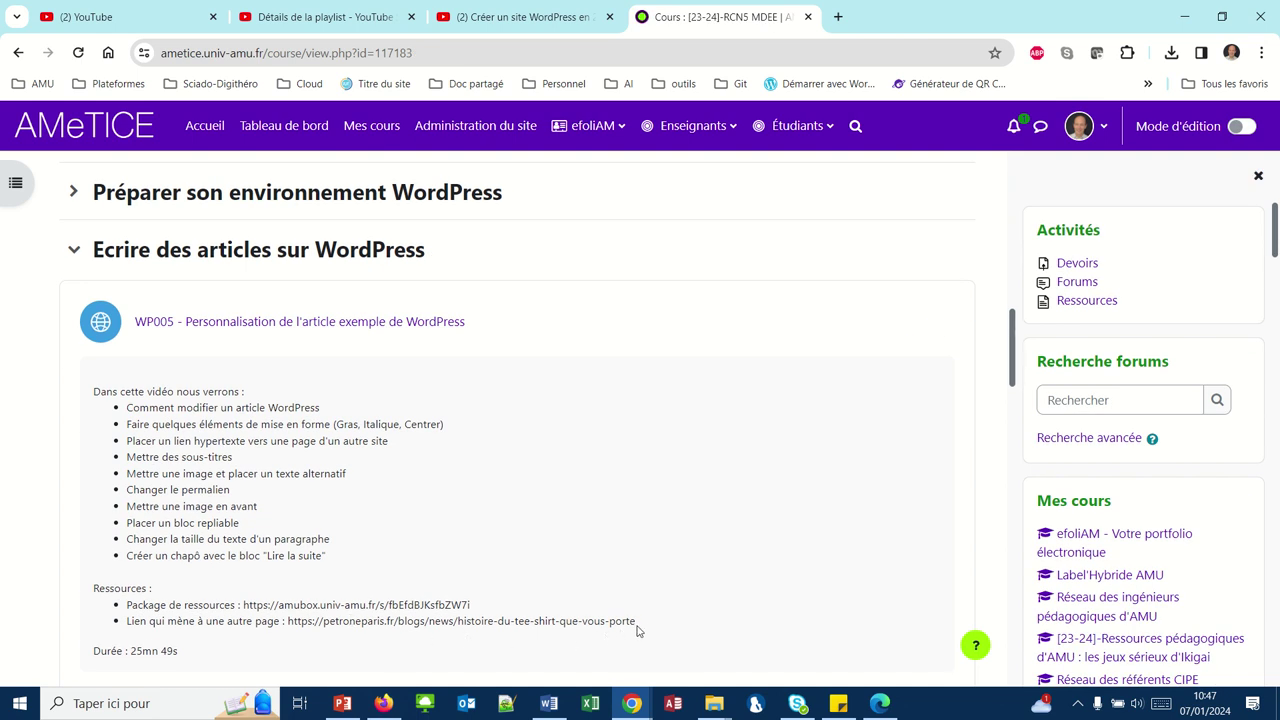
left_click_drag(637, 628, 289, 624)
key("ctrl+c")
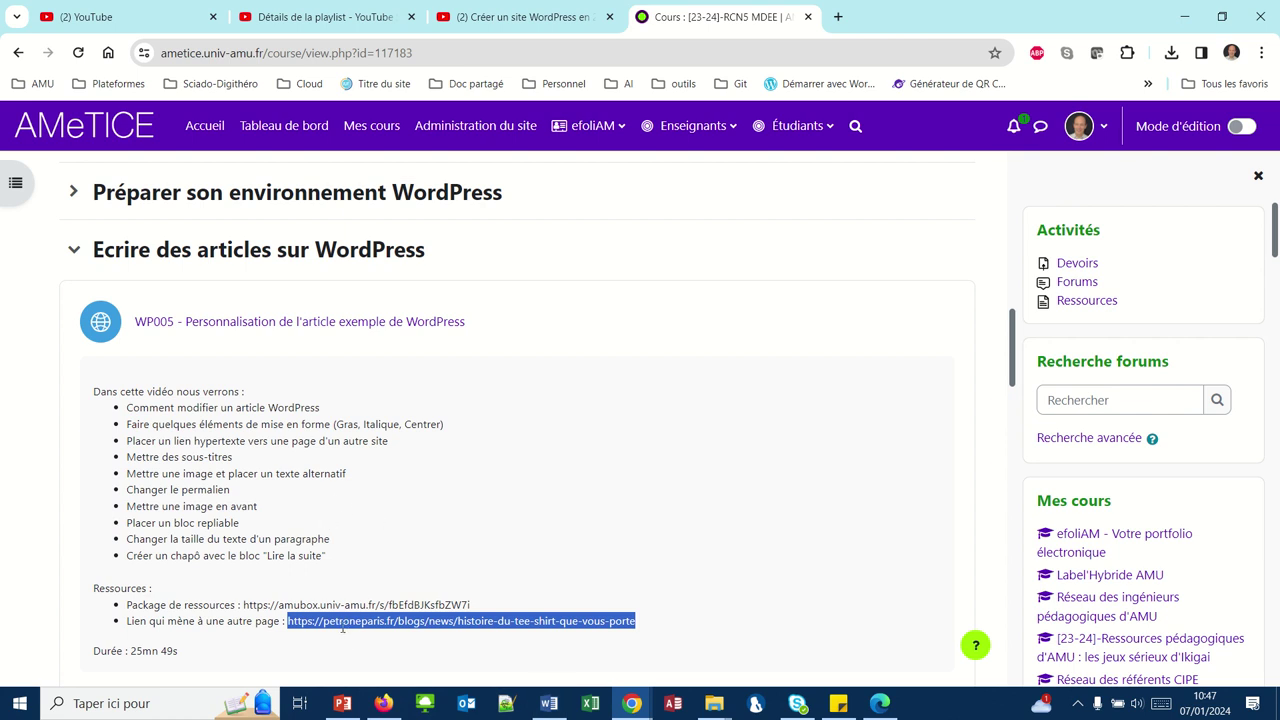
Return to the WordPress editor in Edge, link "les années 1920" to the copied petroneparis.fr address, and update the post.
left_click(548, 705)
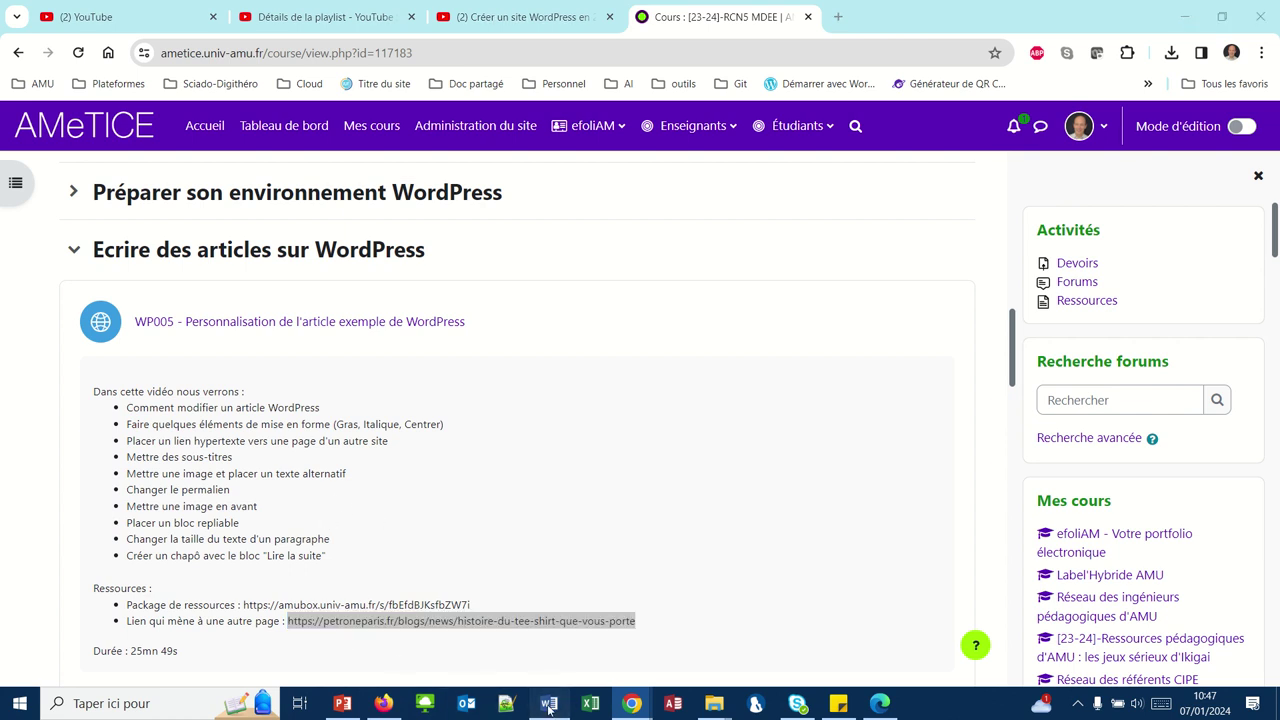
left_click(631, 703)
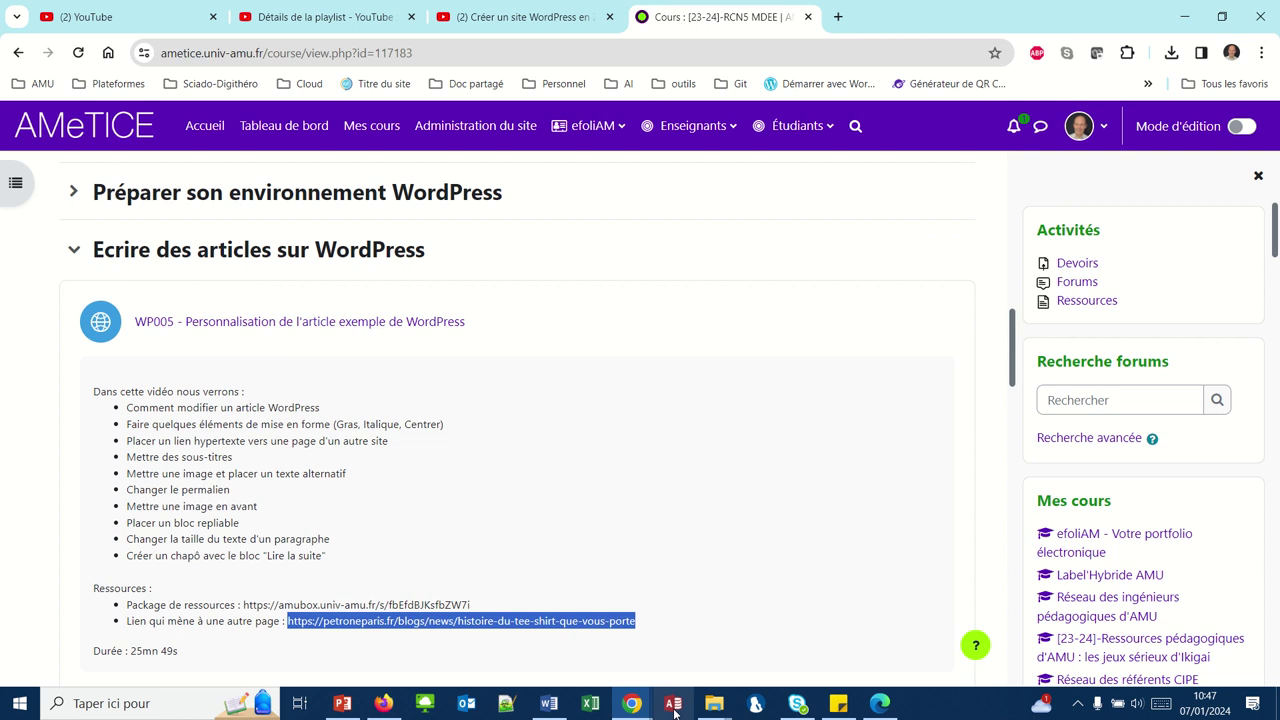
mouse_move(398, 708)
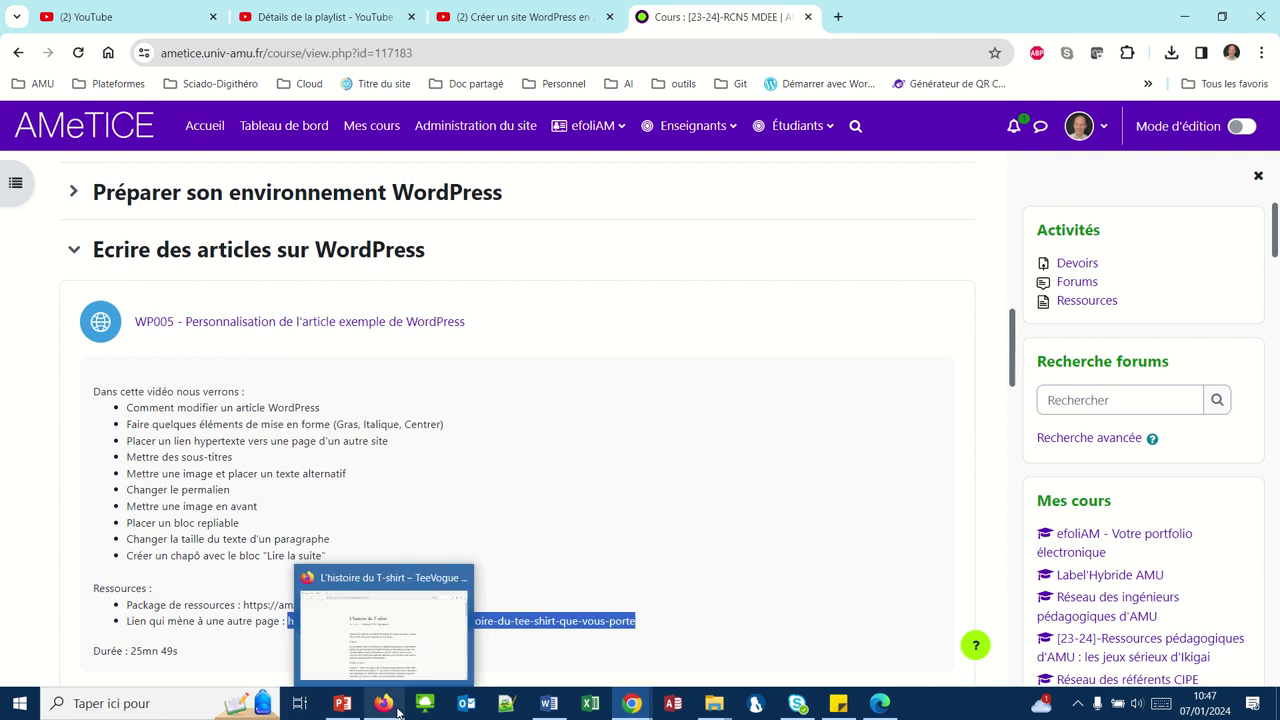
left_click(882, 705)
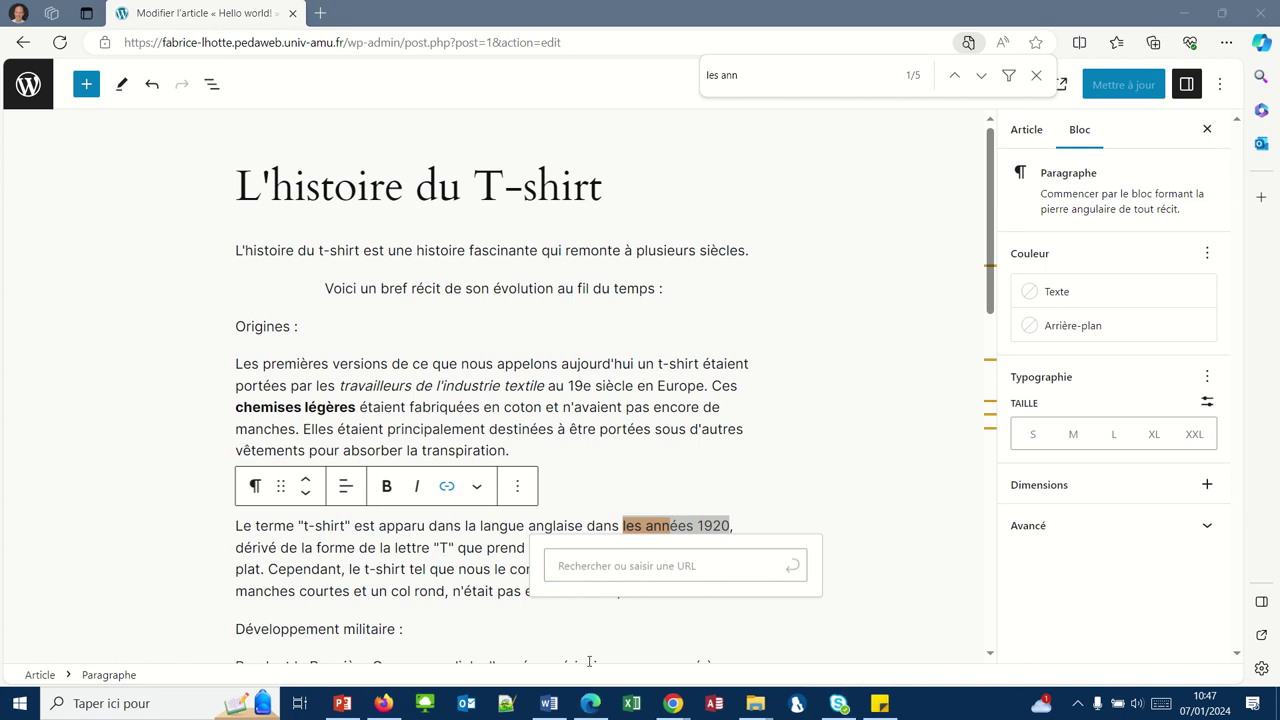
left_click(572, 569)
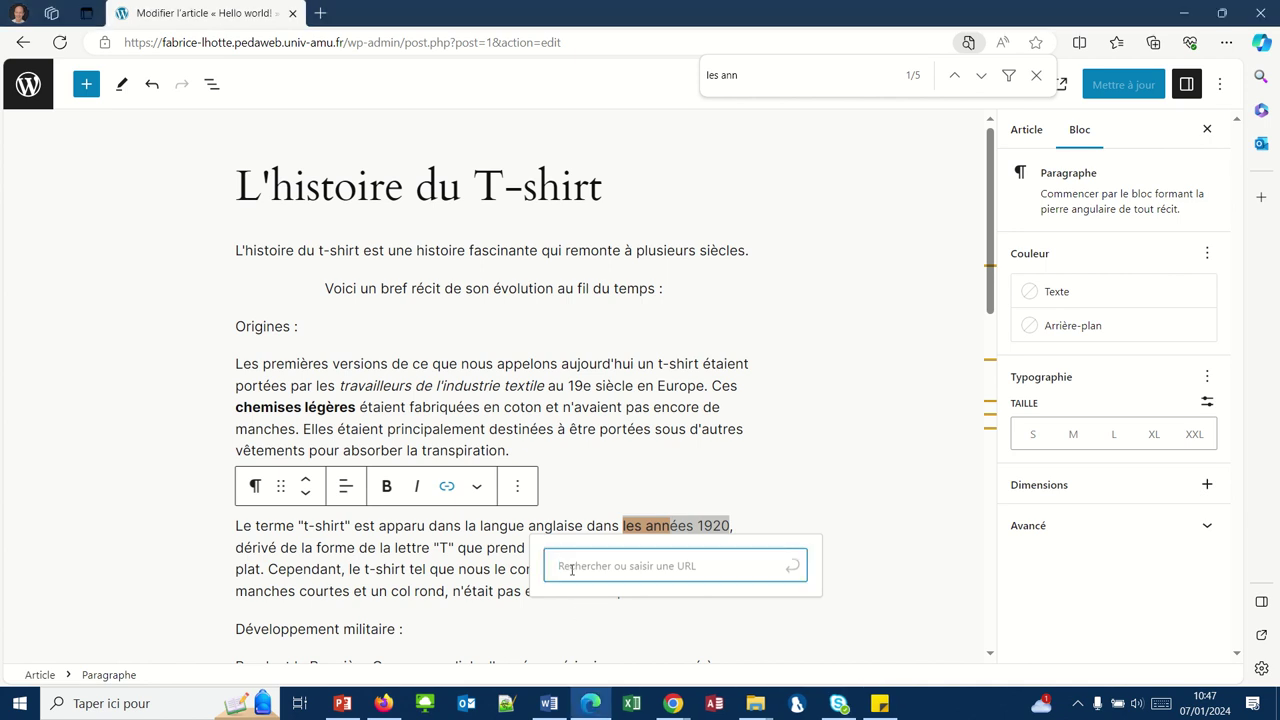
key("ctrl+v")
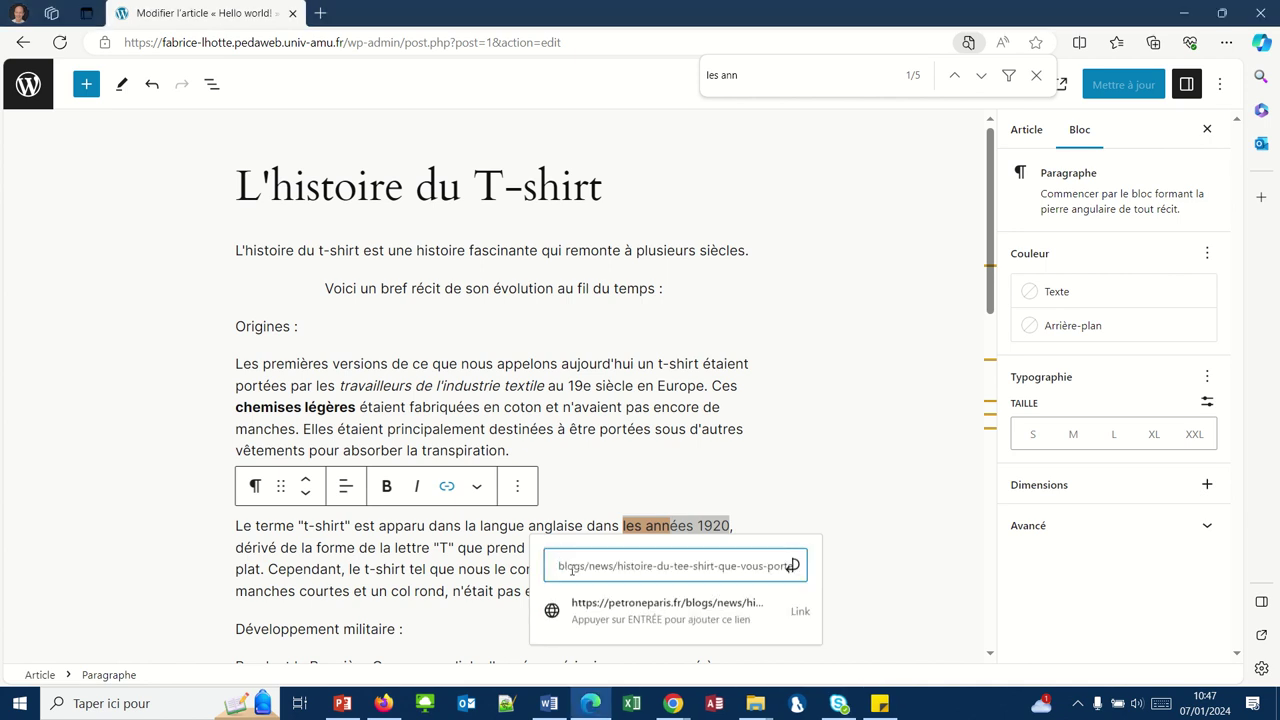
left_click(548, 620)
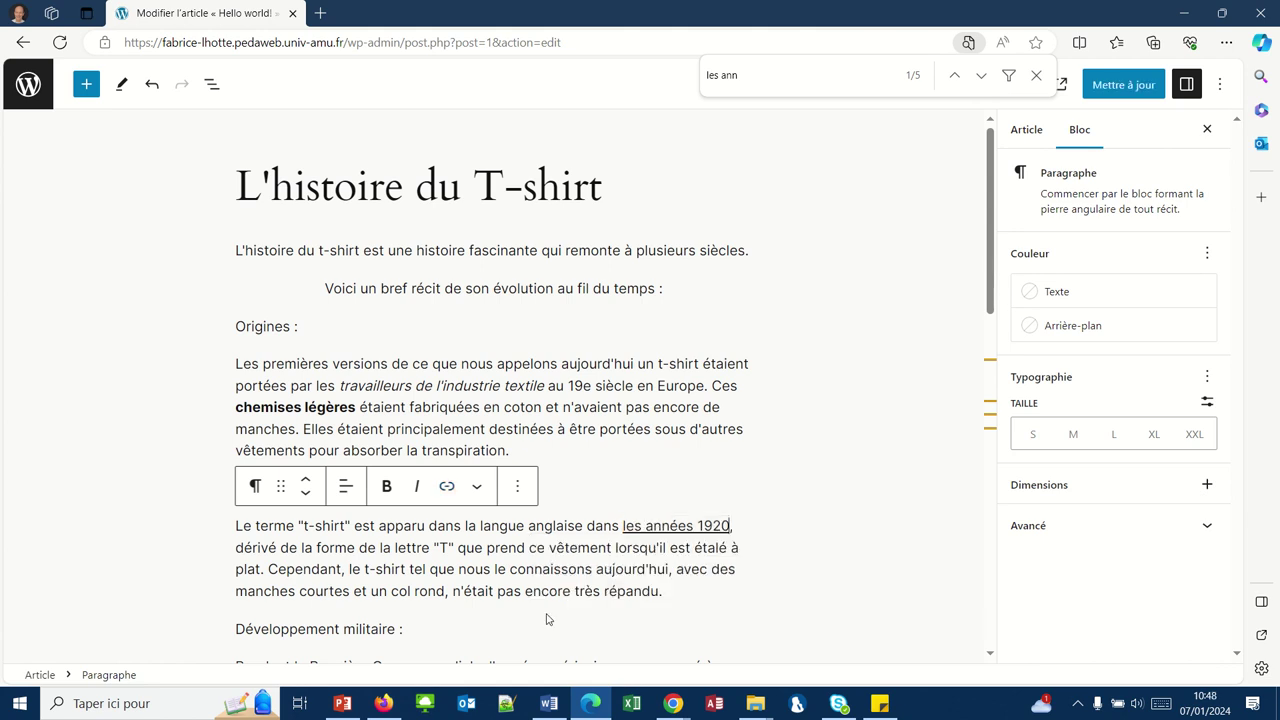
key("ctrl+z")
left_click(1098, 95)
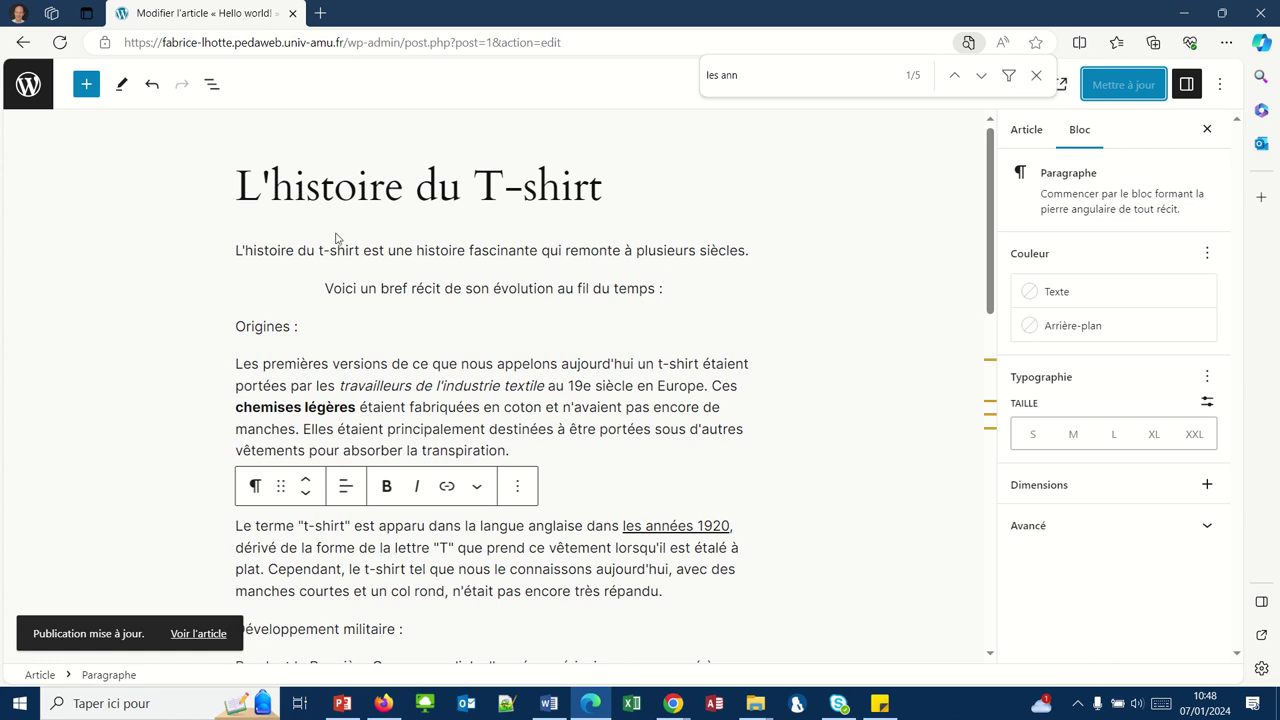
Switch to Firefox, reload the published article, follow the "les années 1920" link, and select the address of the page it opens.
left_click(385, 706)
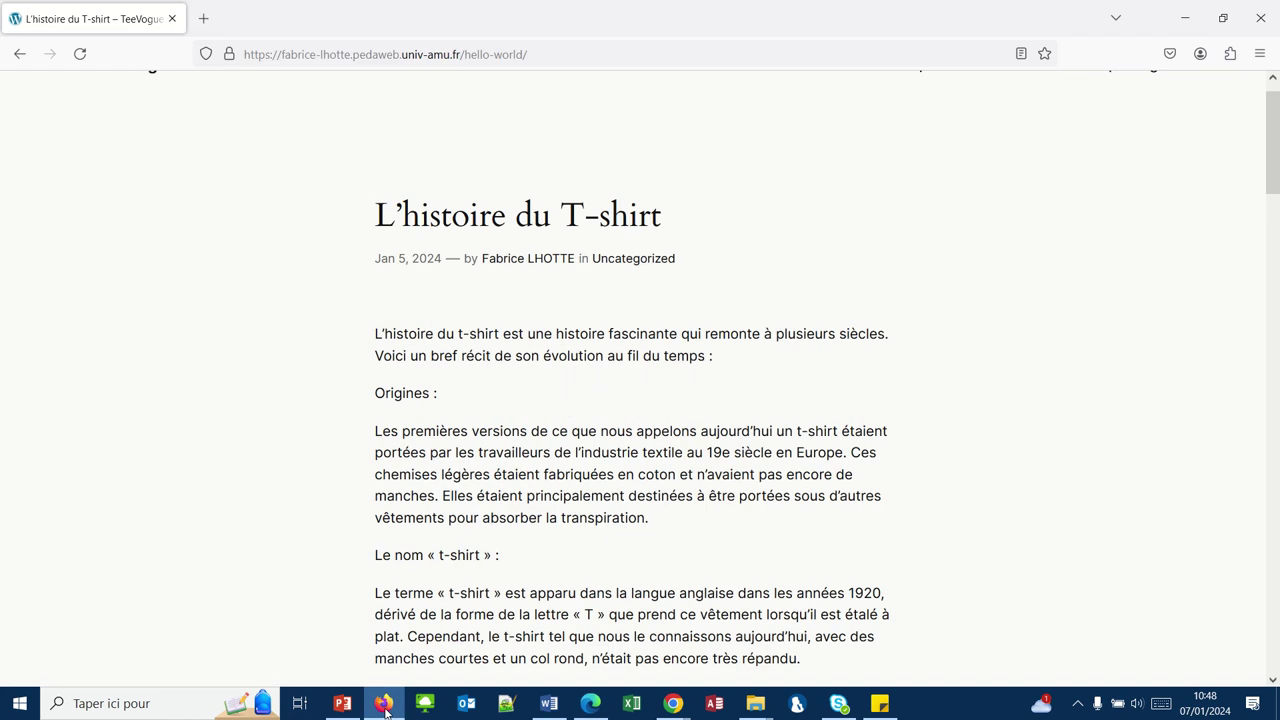
left_click(80, 56)
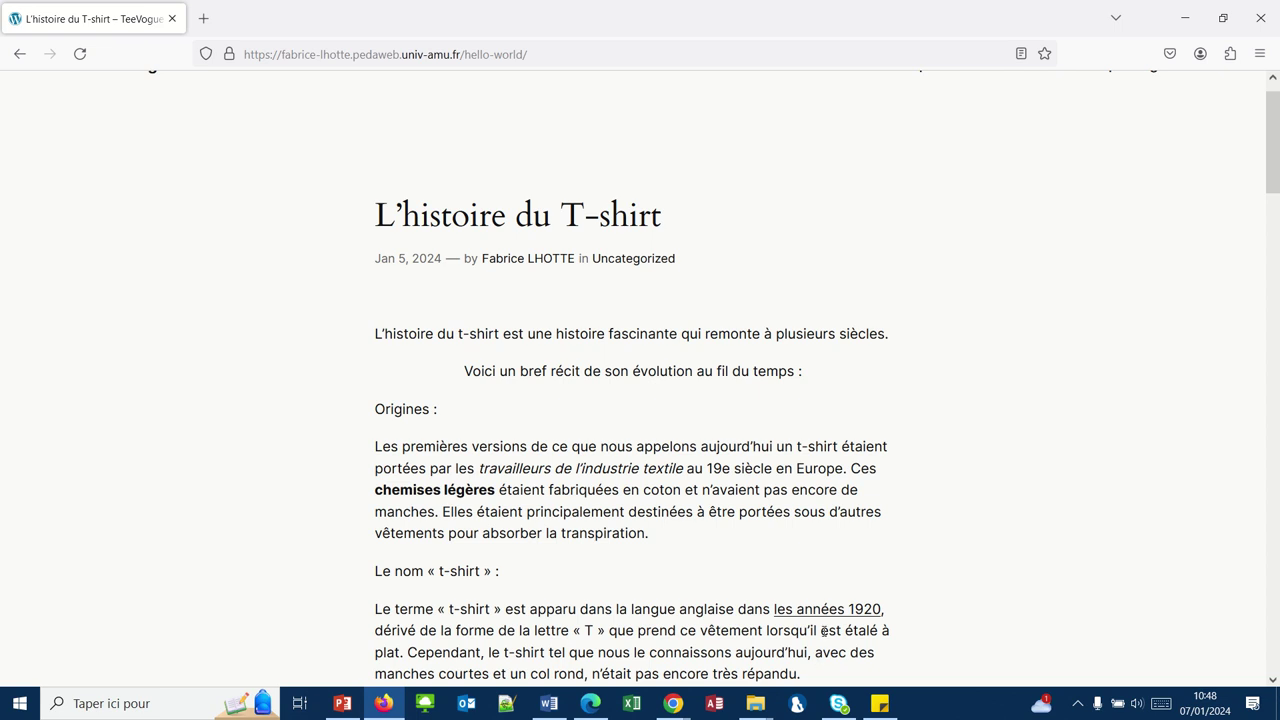
left_click(822, 616)
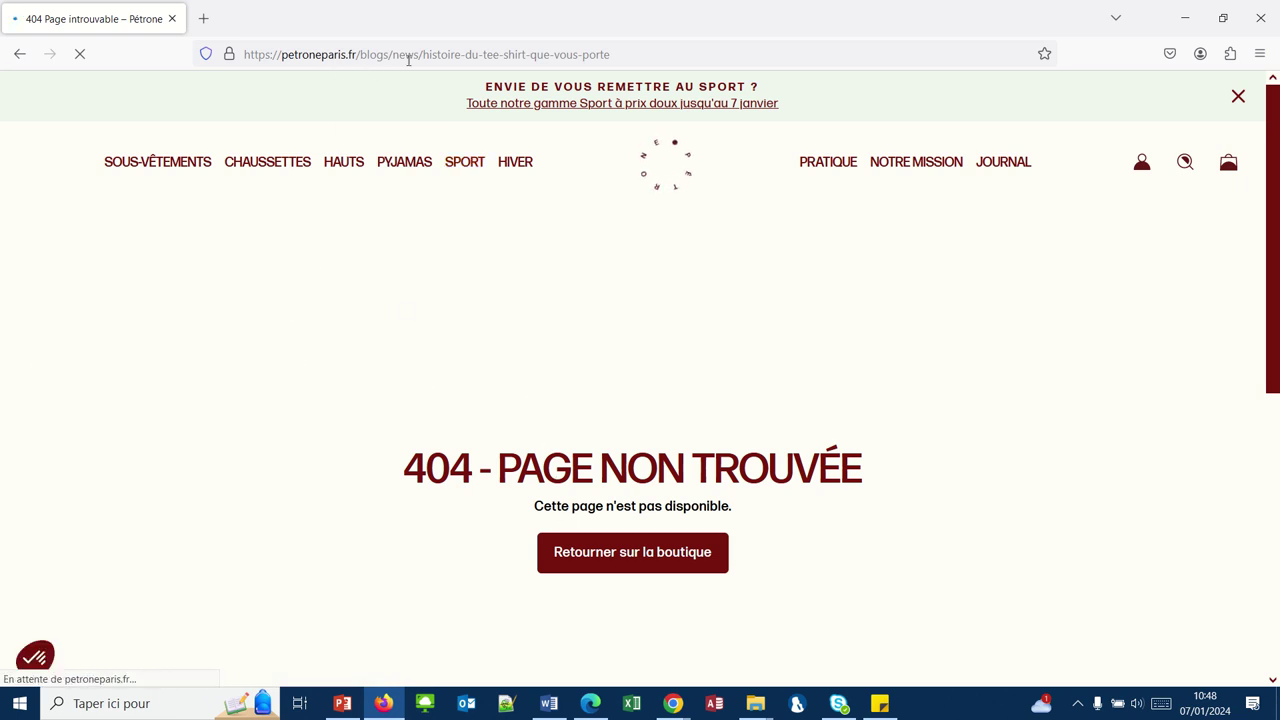
mouse_move(409, 5)
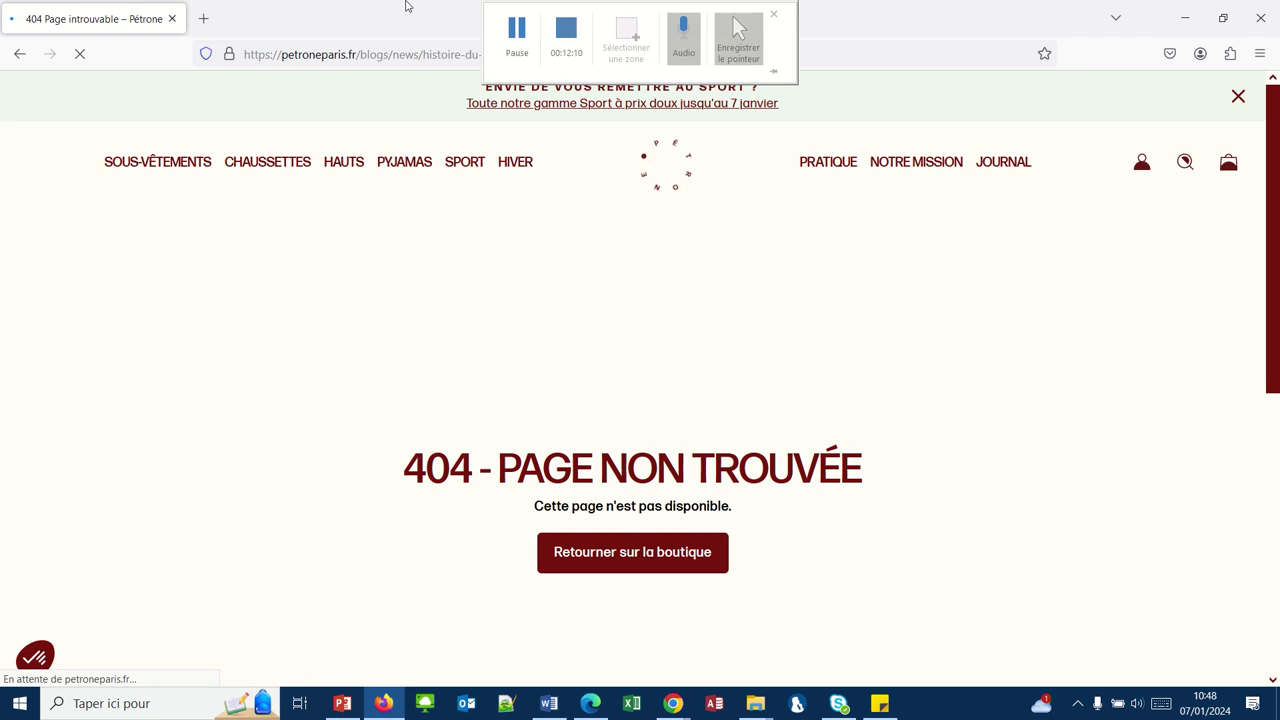
left_click(514, 33)
left_click(409, 52)
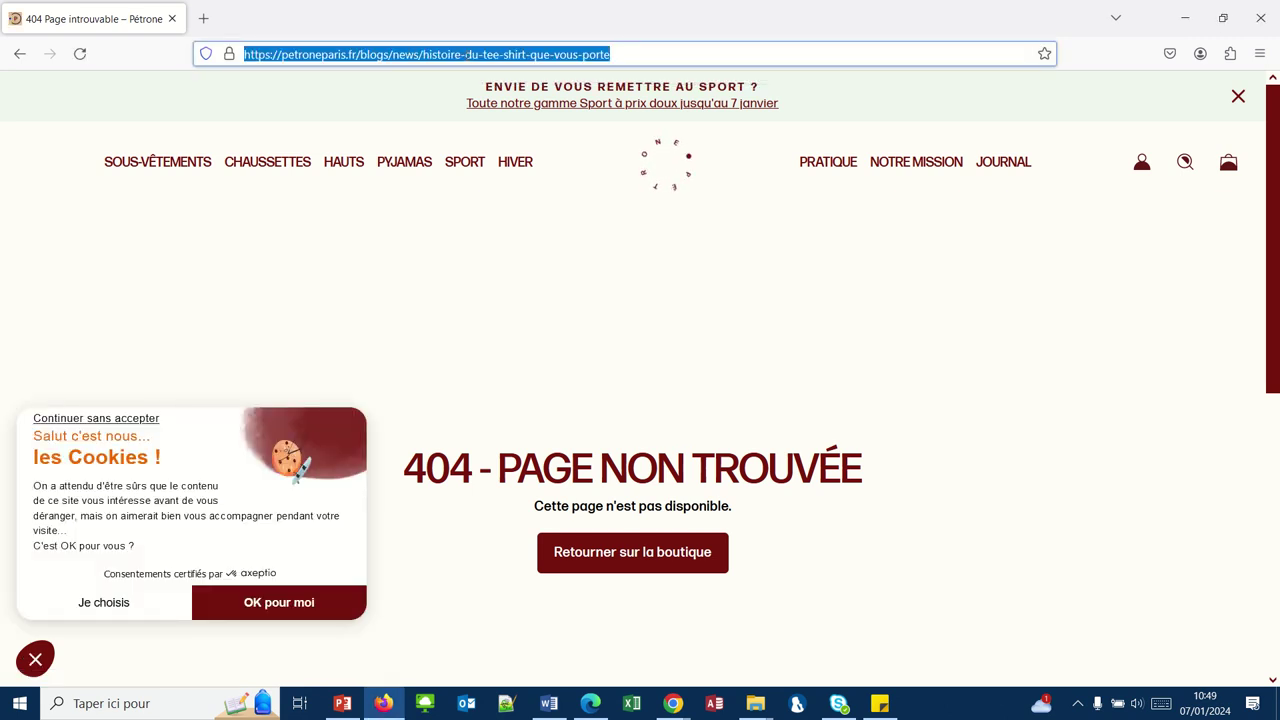
left_click(614, 55)
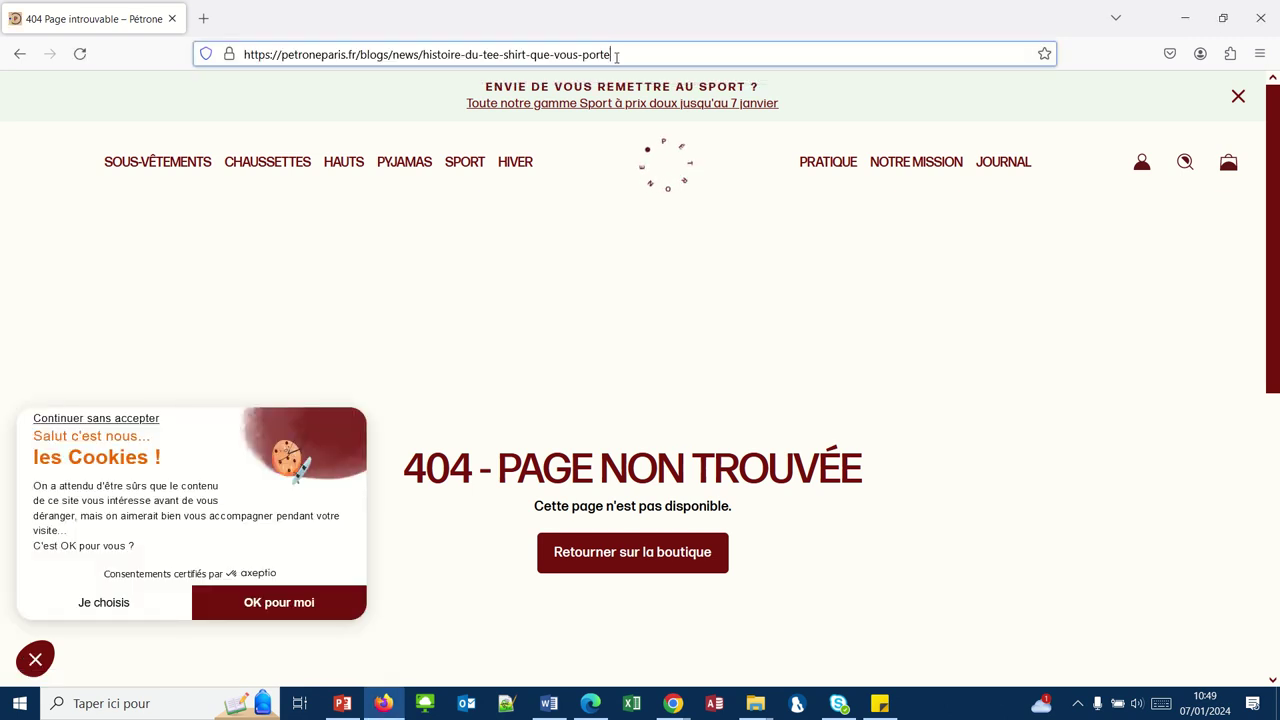
type("z")
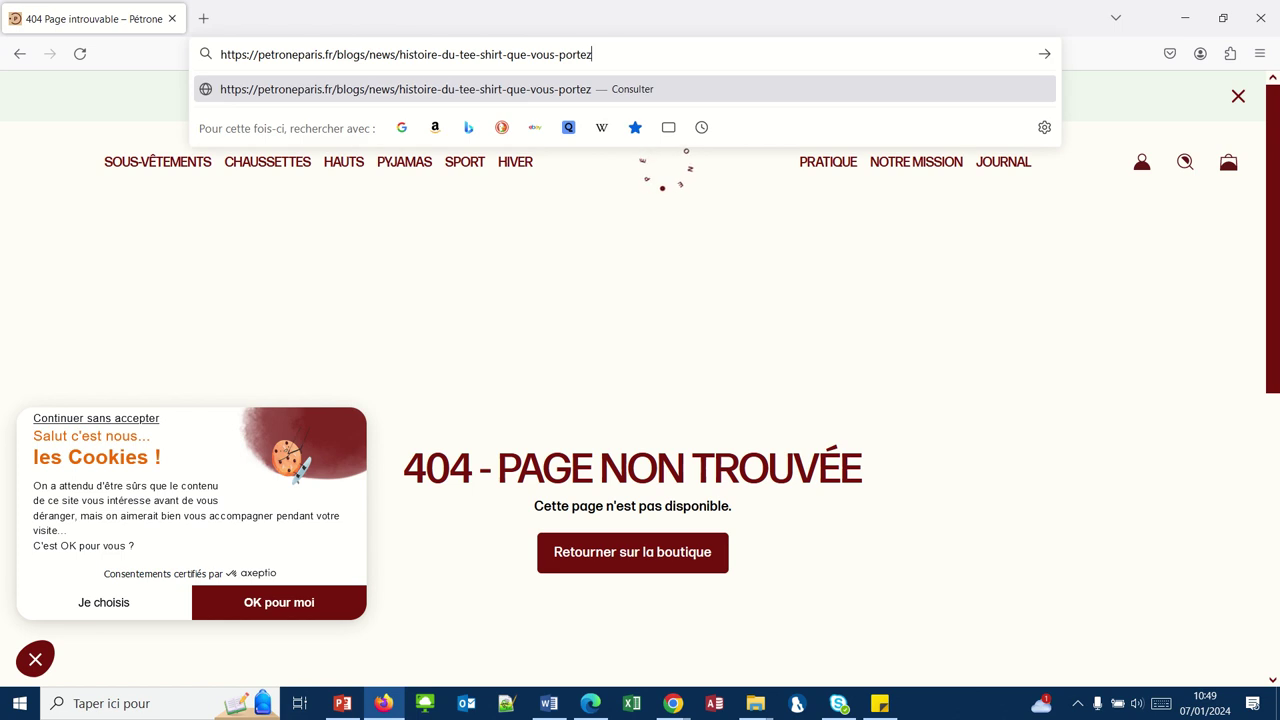
key("Return")
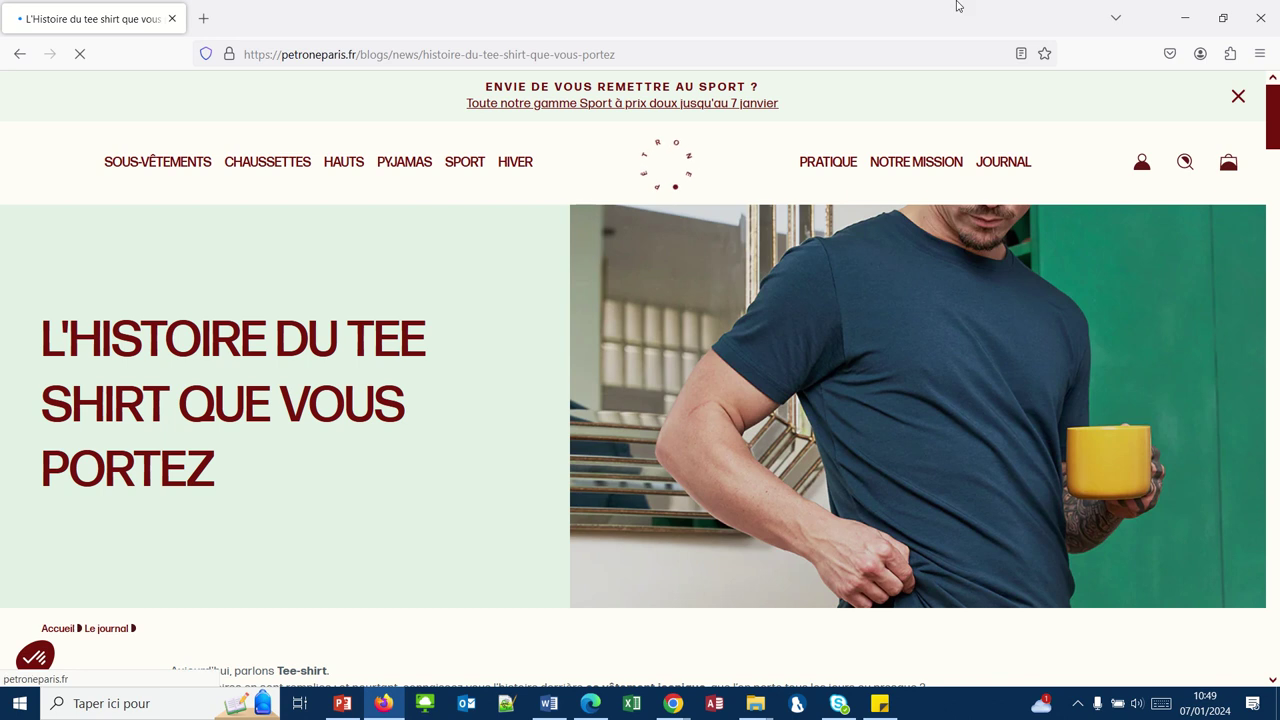
Return to the WordPress editor in Edge and correct the "les années 1920" link address so it ends in "histoire-du-tee-shirt-que-vous-portez", saving the link.
left_click(1184, 18)
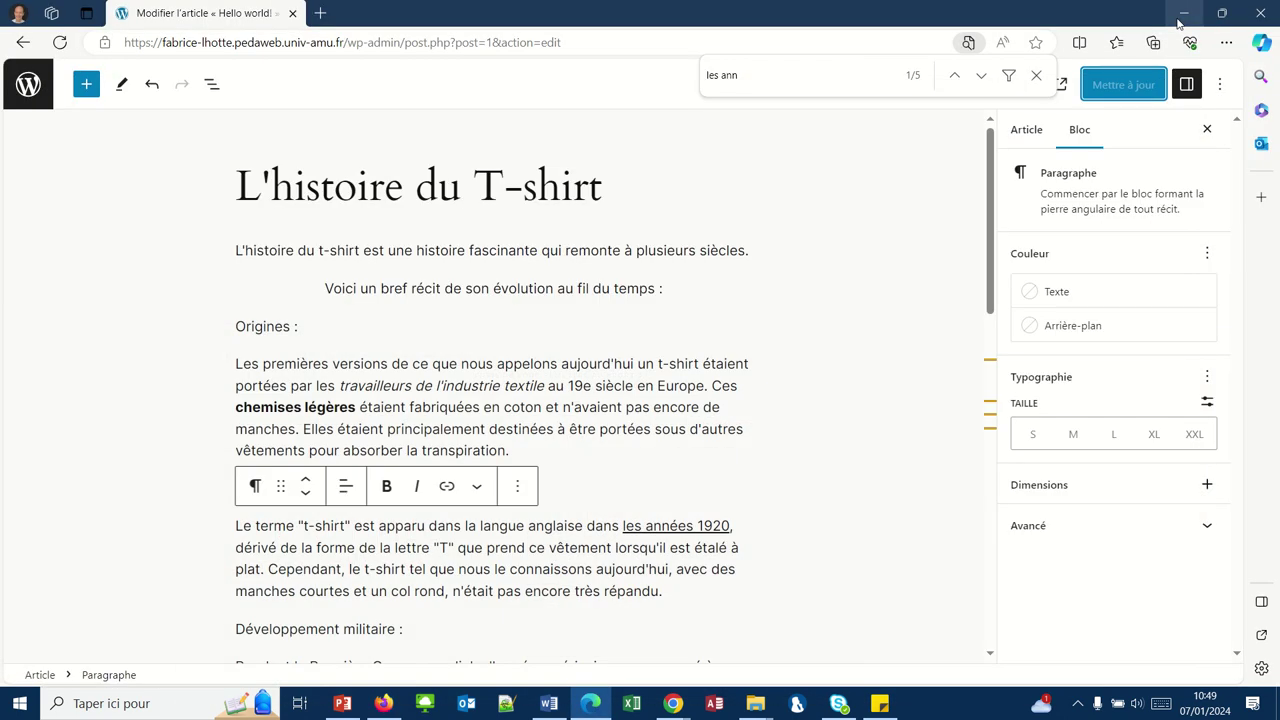
left_click(680, 524)
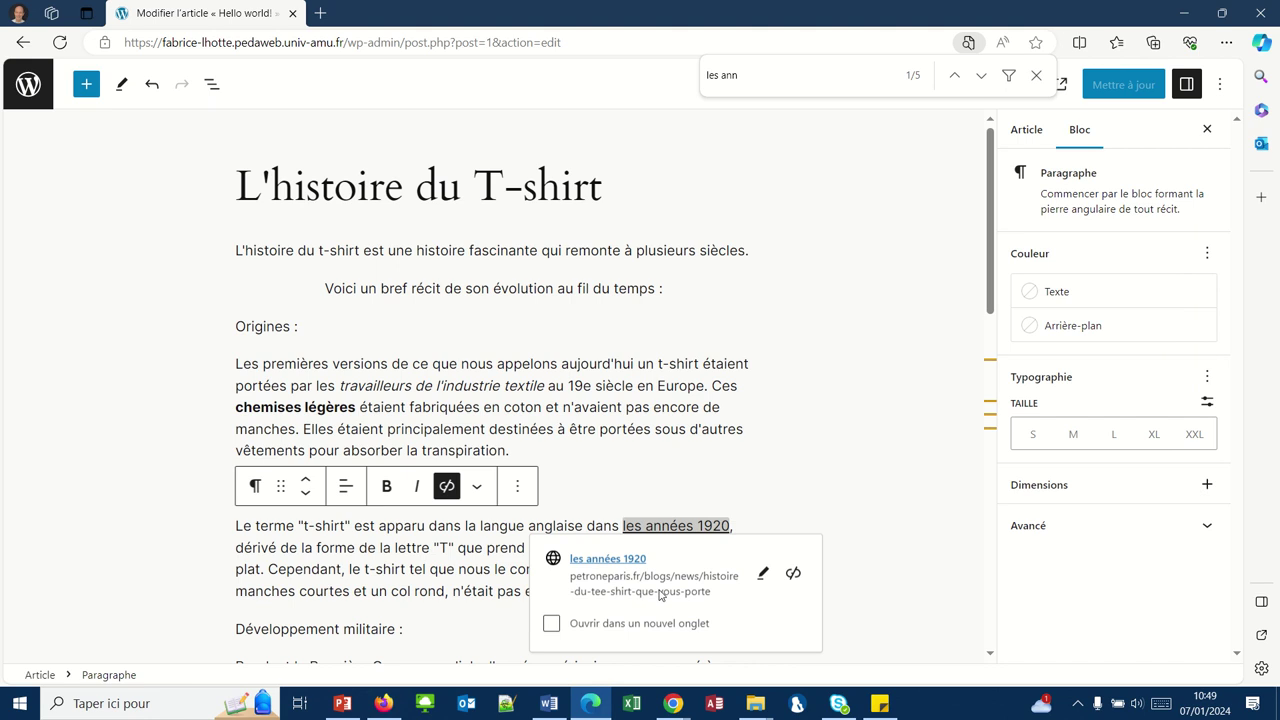
left_click(764, 576)
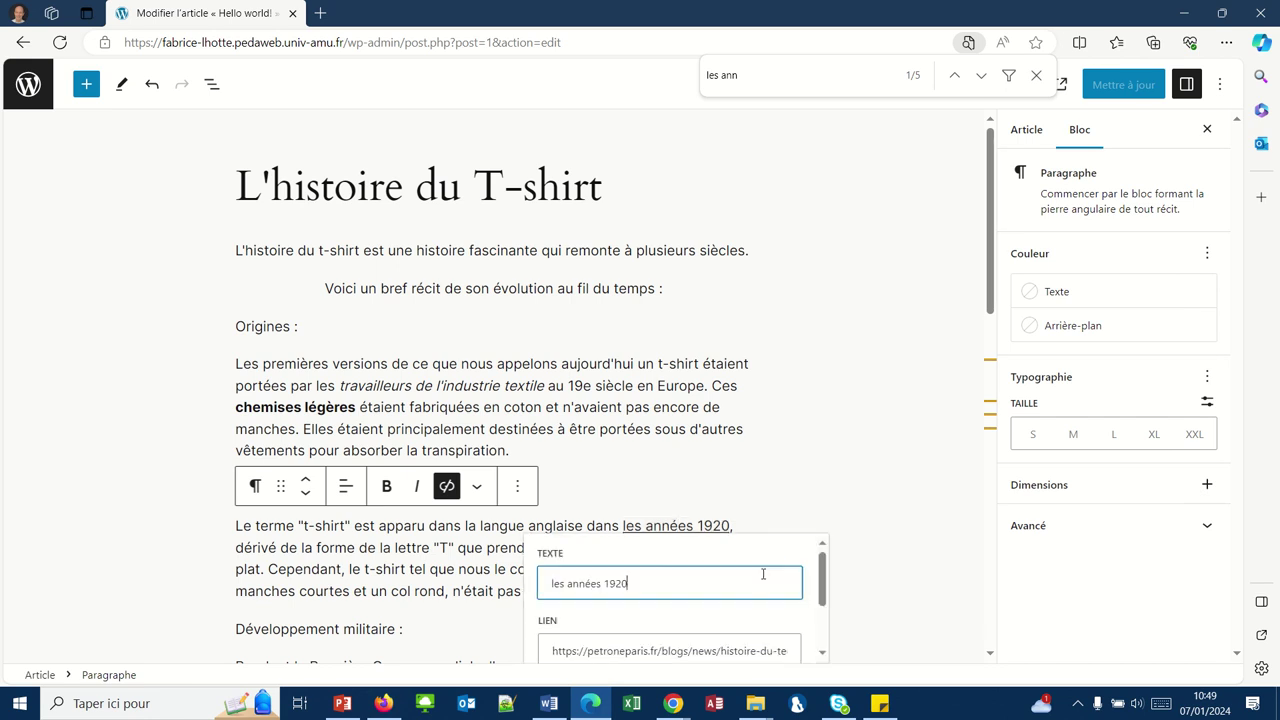
scroll(706, 626, "down", 2)
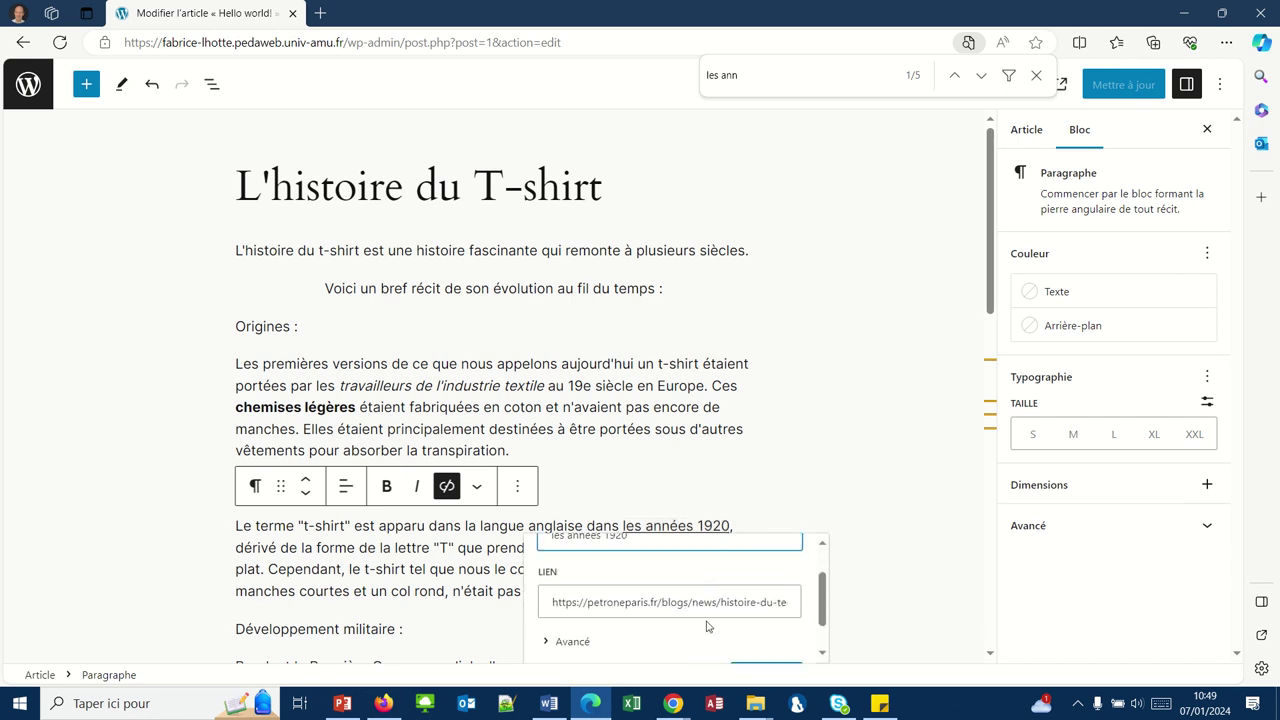
left_click(704, 596)
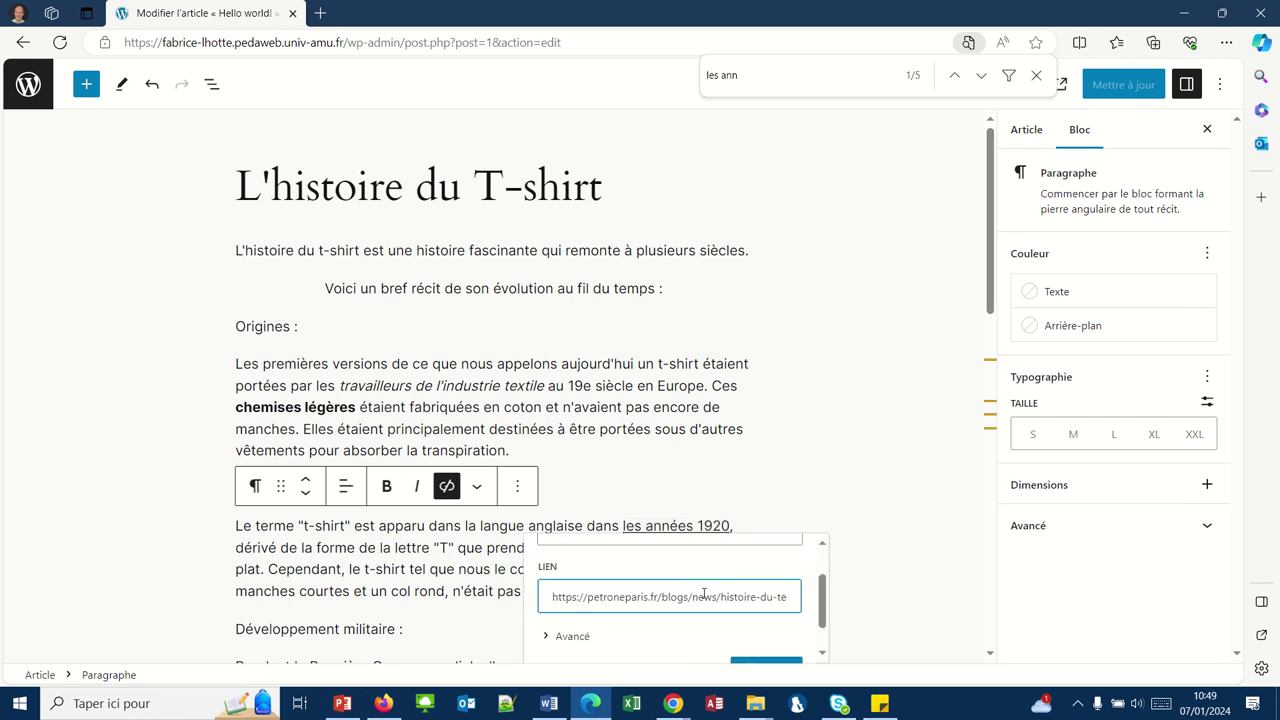
key("Right")
key("Right")
key("Right")
key("Right")
key("Right")
key("Right")
key("Right")
key("Right")
key("Right")
key("Right")
key("Right")
key("Right")
key("Right")
key("Right")
key("Right")
key("Right")
key("Right")
key("Right")
key("Right")
key("Right")
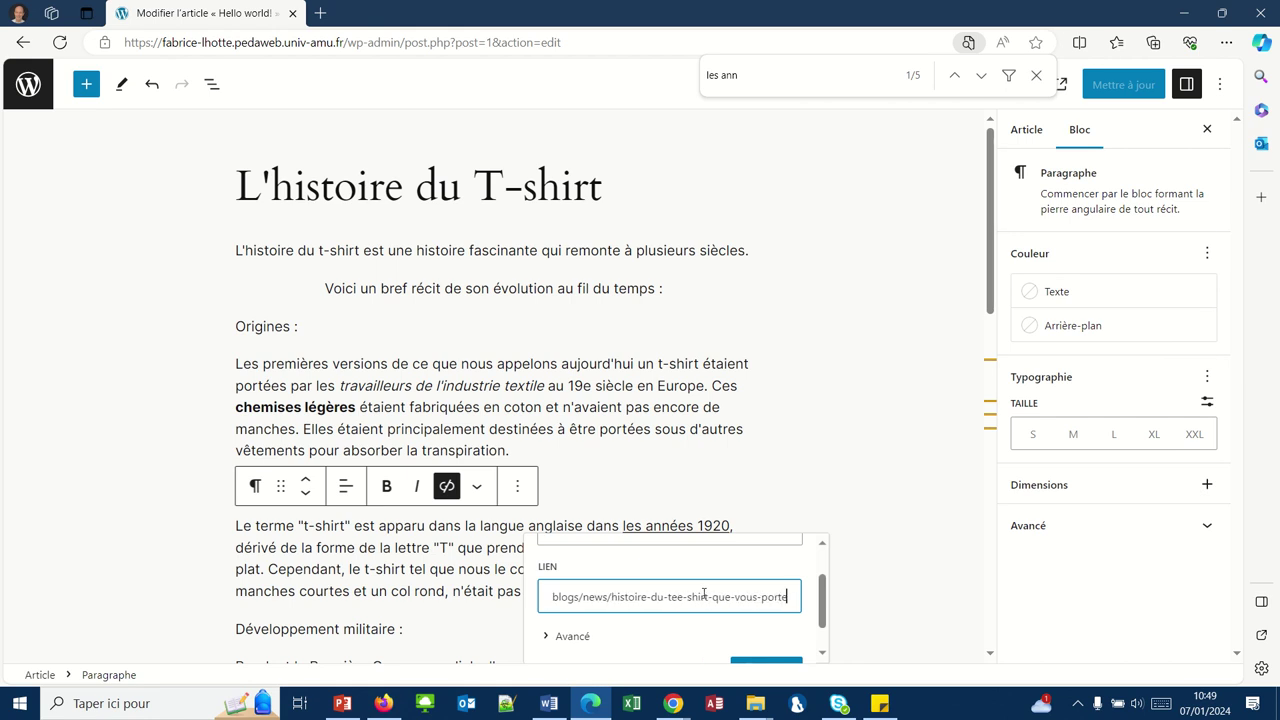
type("z")
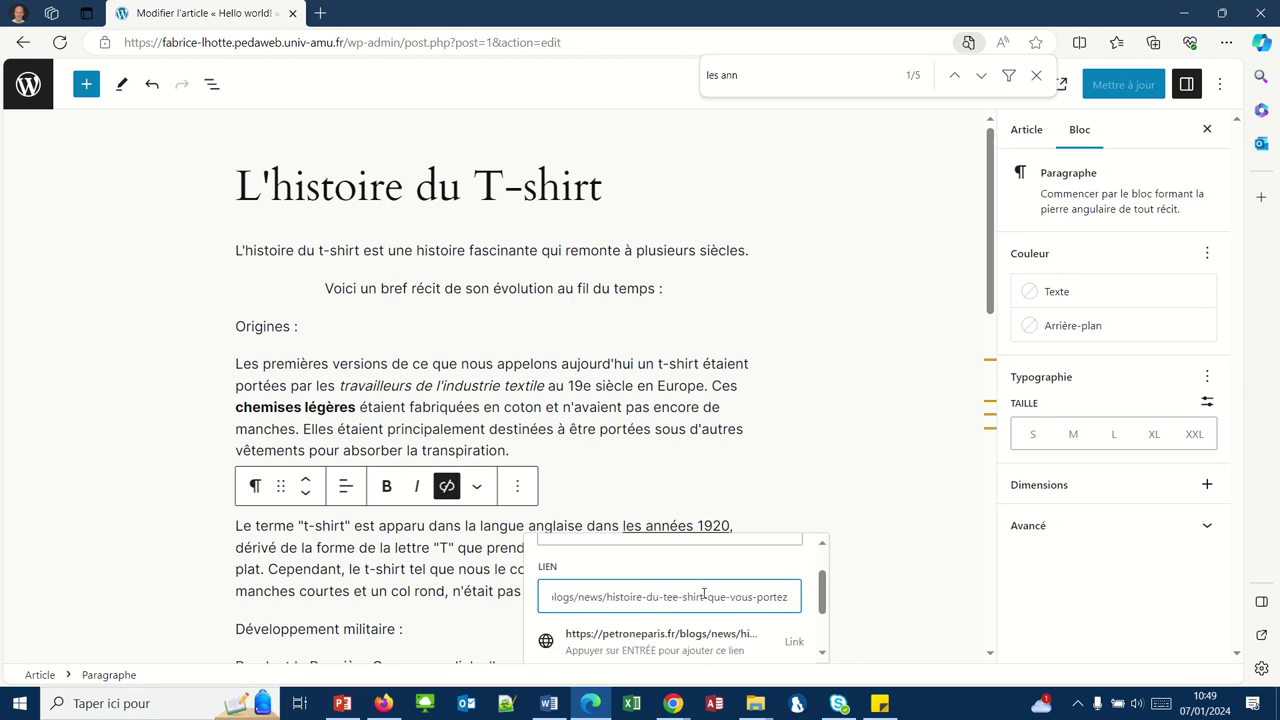
scroll(633, 540, "down", 1)
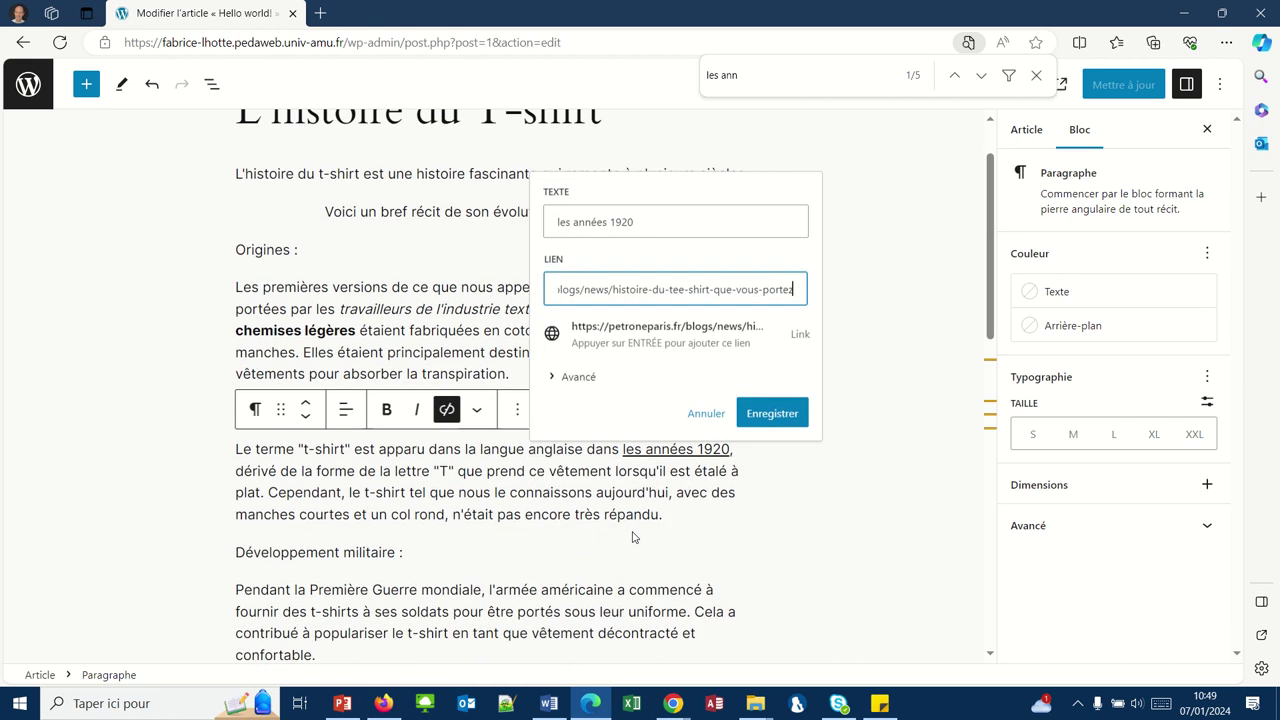
left_click(765, 415)
Set the "les années 1920" link to open in a new tab and update the post.
left_click(683, 450)
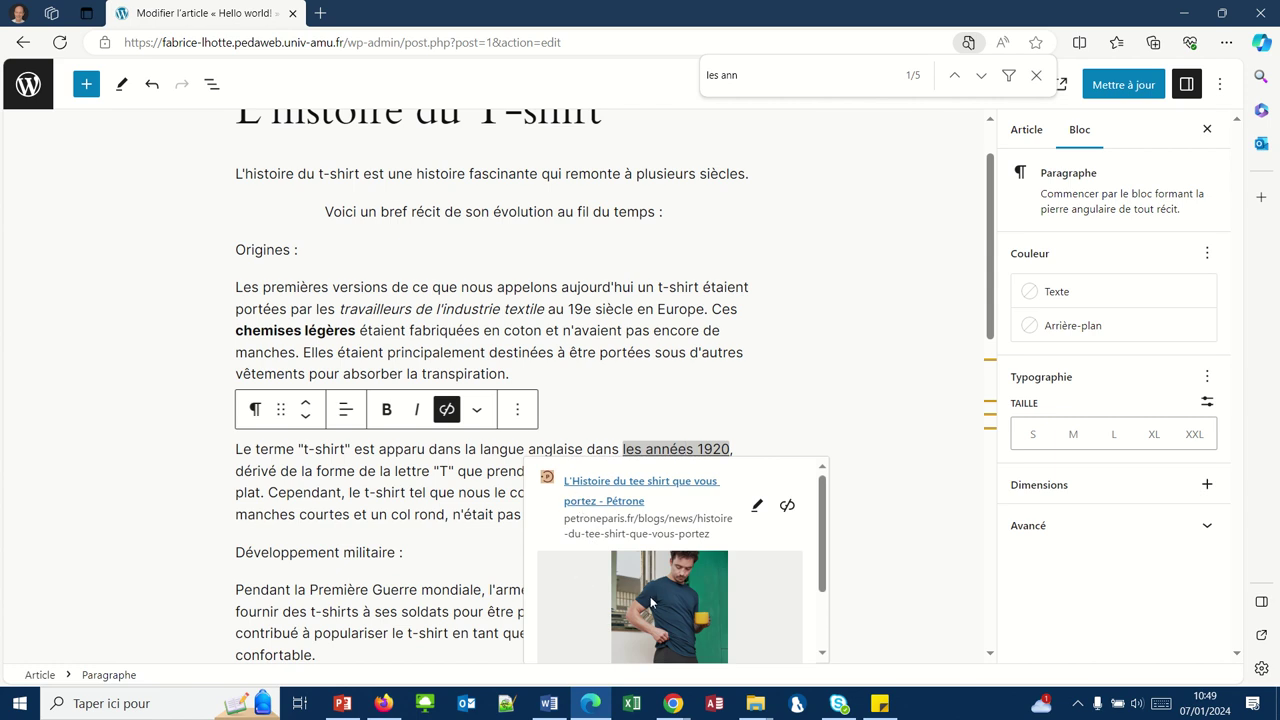
scroll(543, 525, "down", 3)
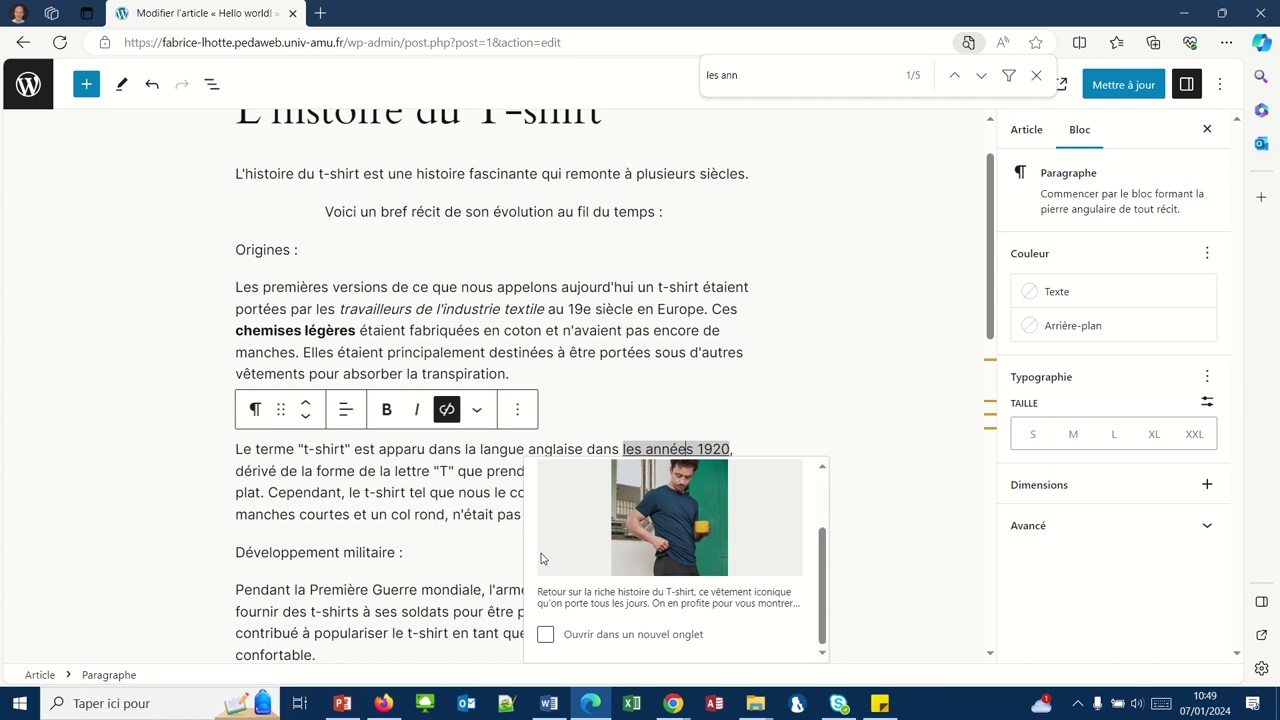
left_click(545, 640)
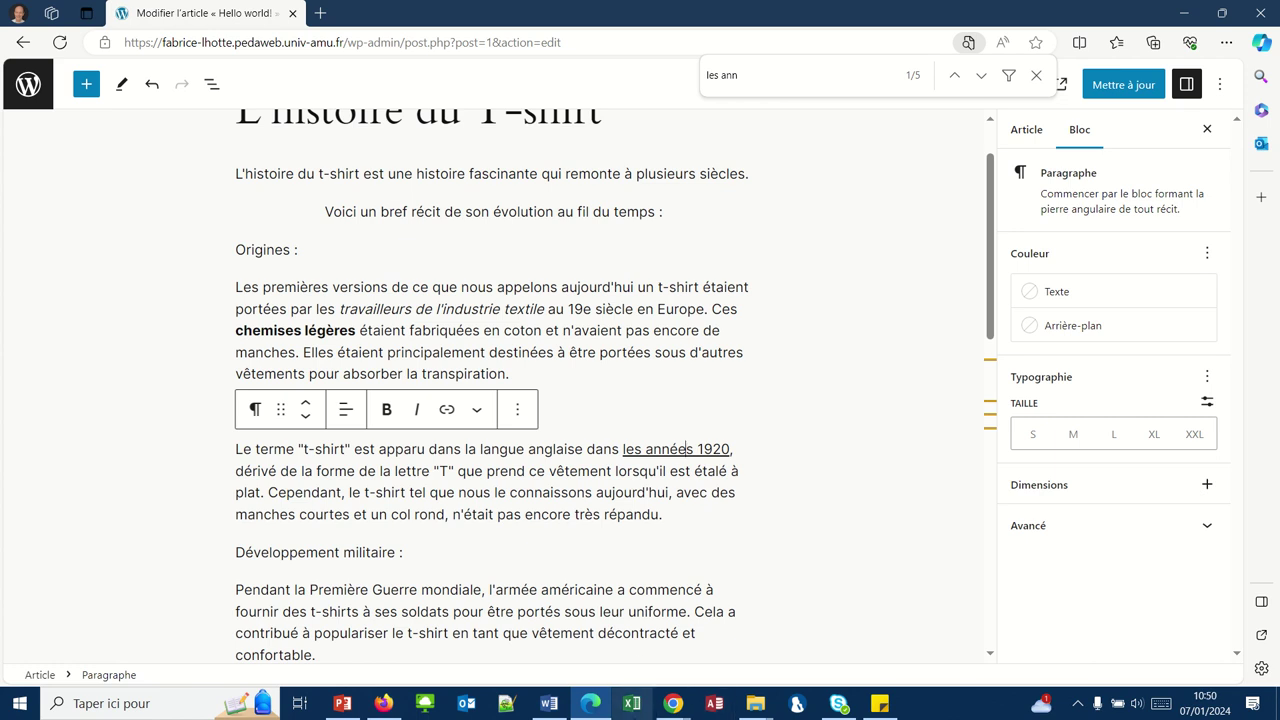
left_click(1112, 88)
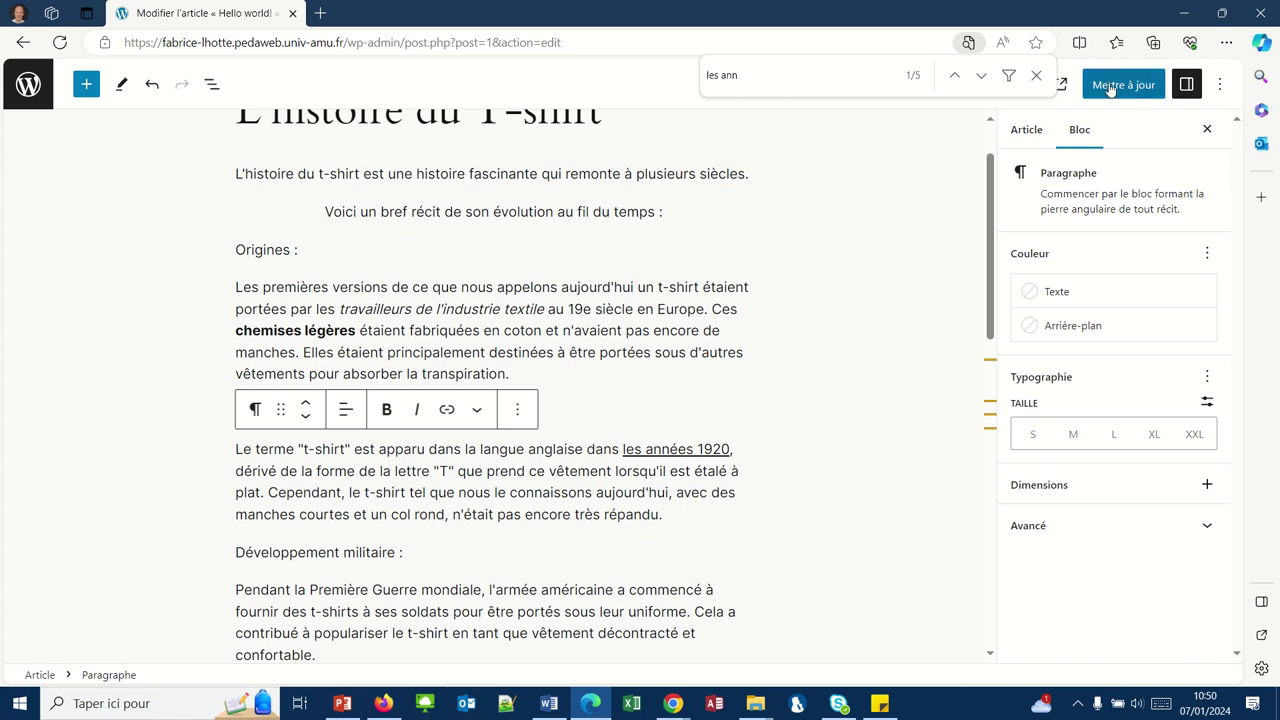
Switch to Firefox, go back to the published article, and follow its "les années 1920" link.
left_click(383, 703)
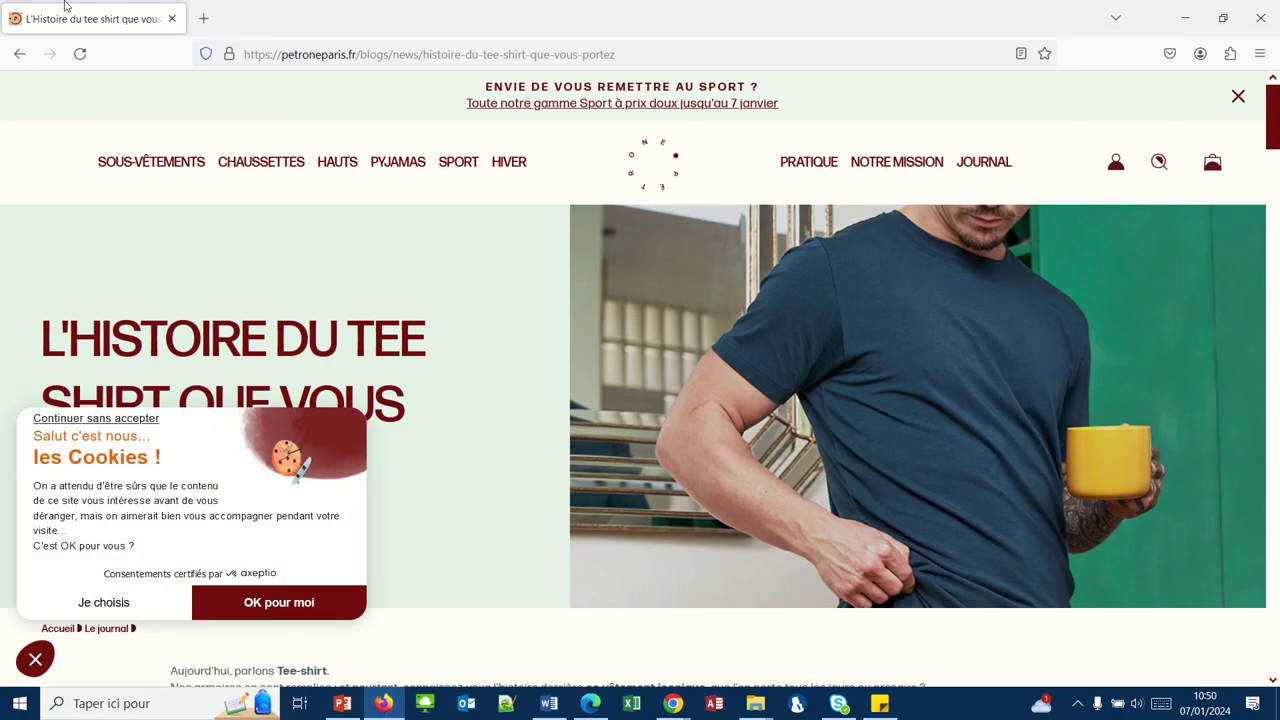
left_click(18, 54)
left_click(18, 54)
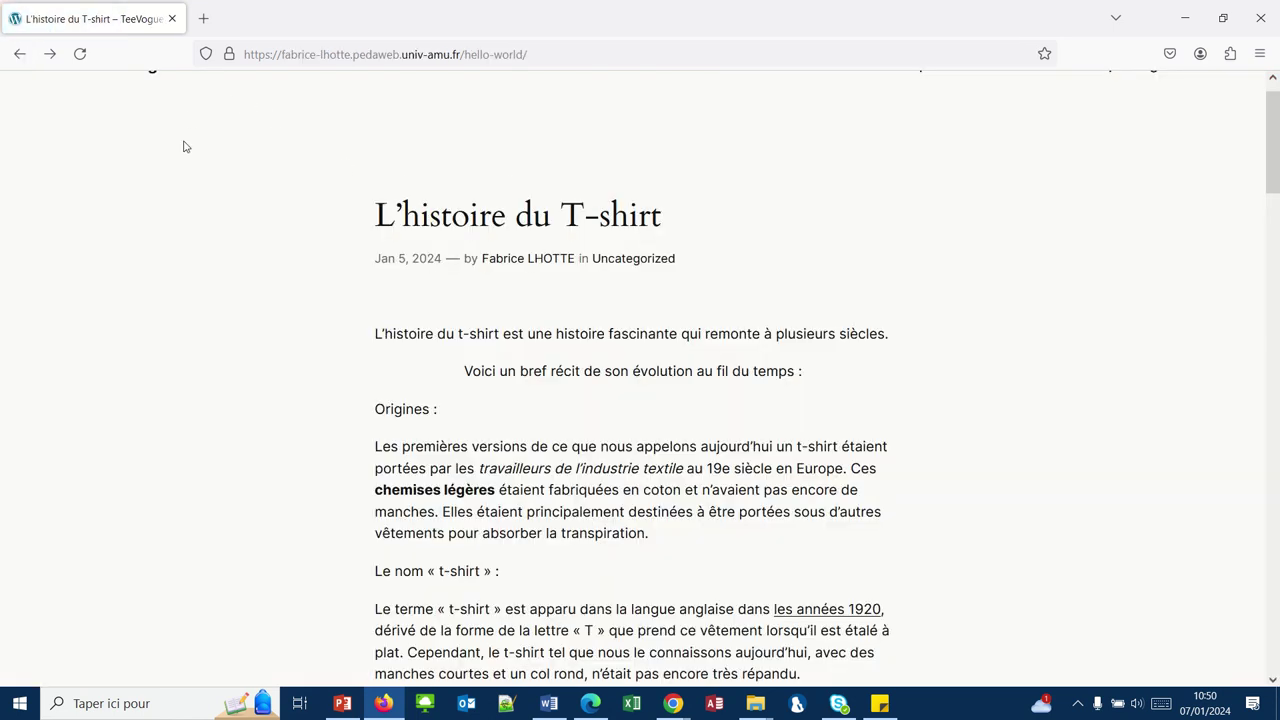
scroll(397, 362, "down", 2)
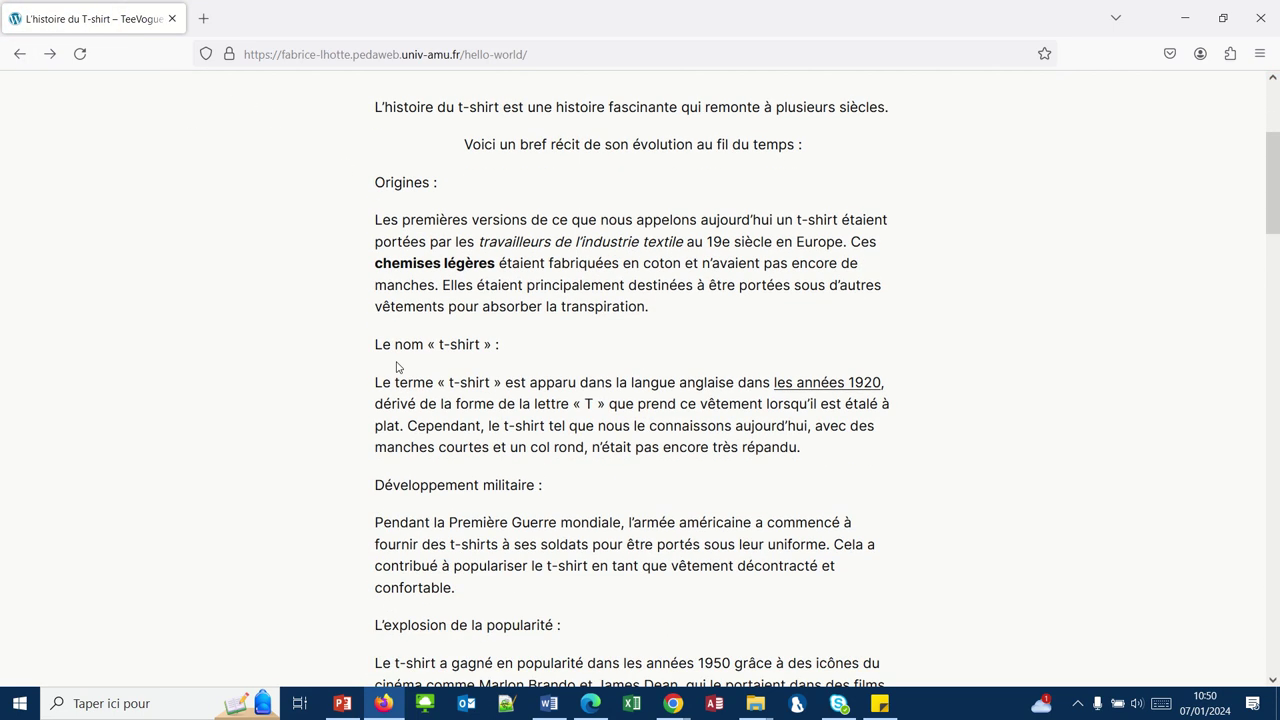
left_click(803, 384)
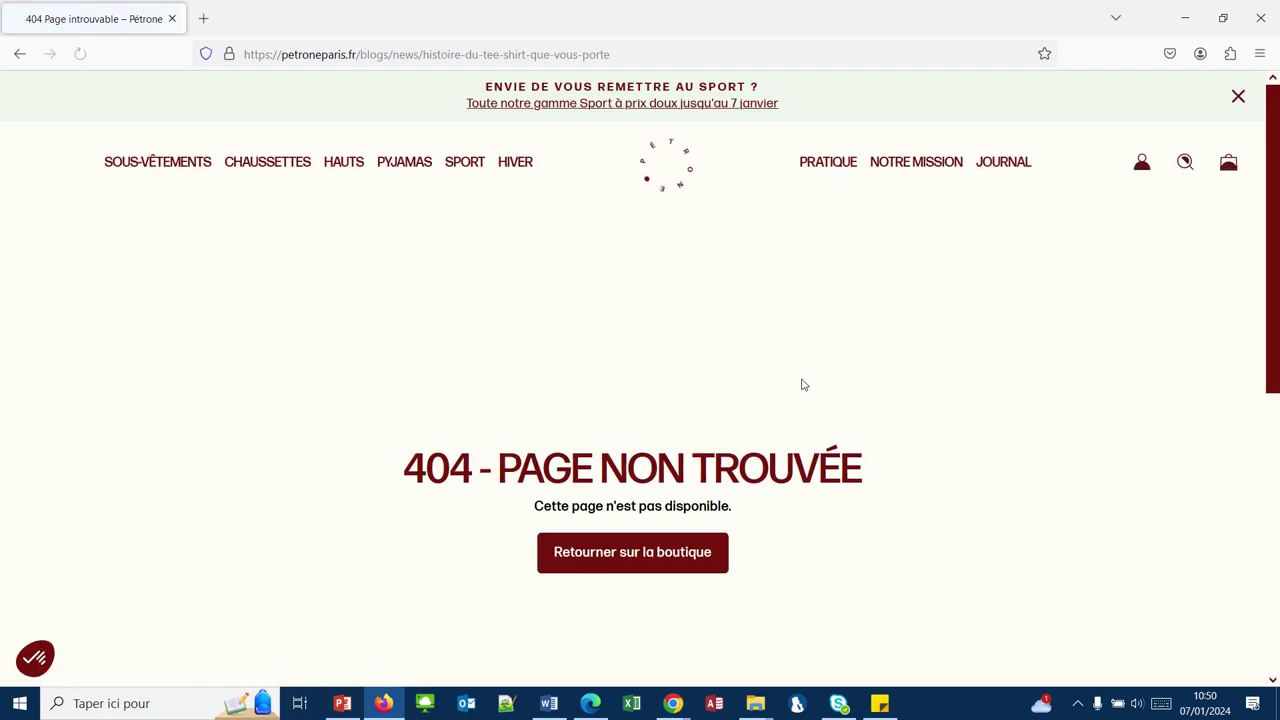
Go back to the TeeVogue Store home page, reload it, and test the "les années 1920" link in "L'histoire du T-shirt", closing the tab it opens.
left_click(18, 55)
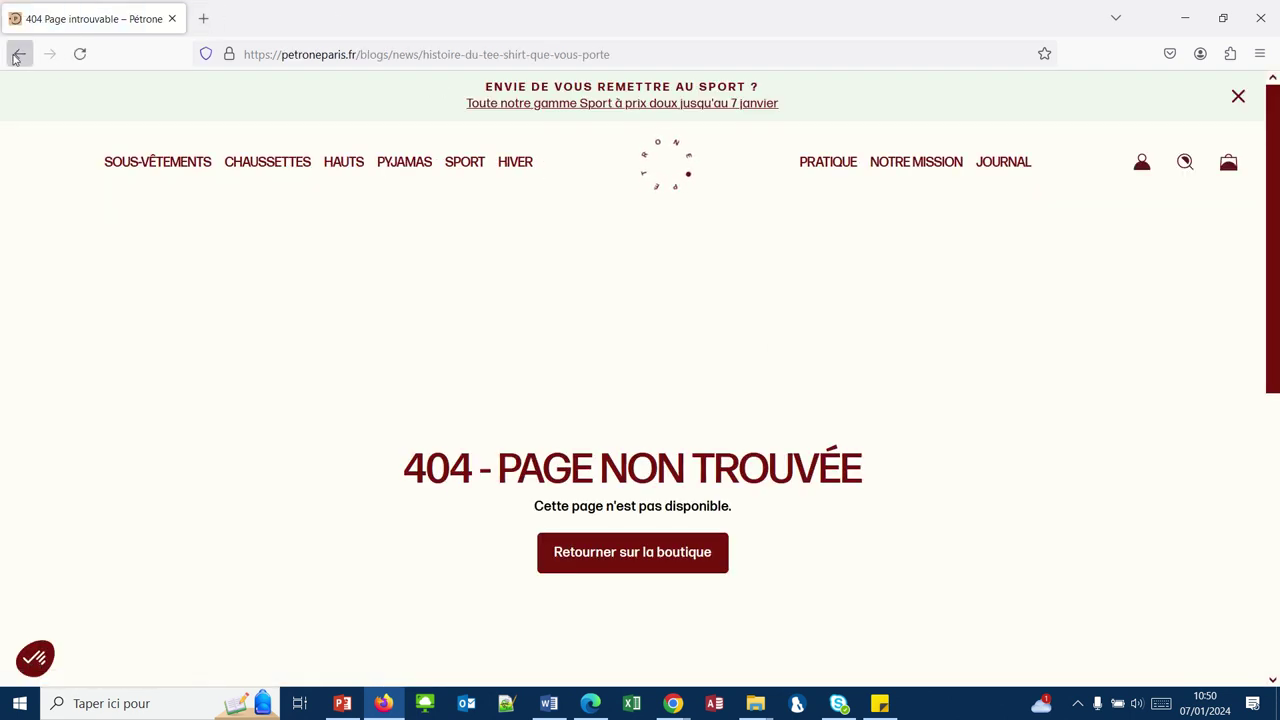
left_click(17, 55)
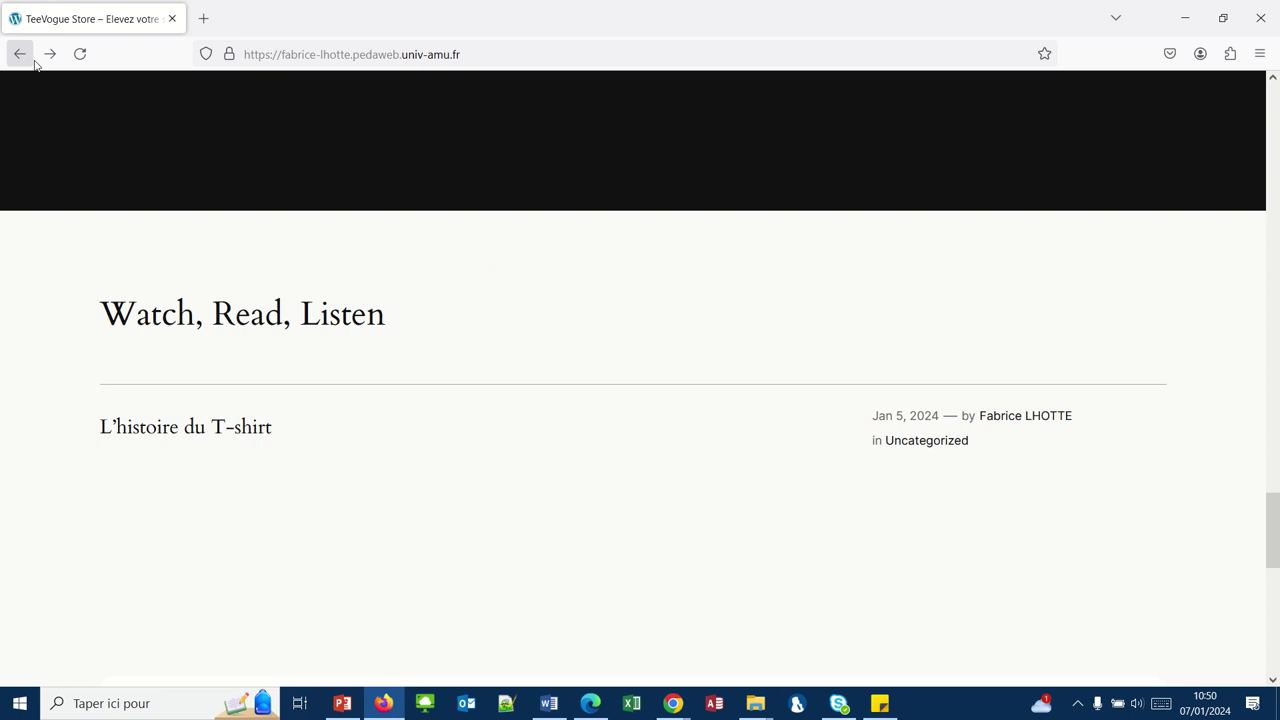
left_click(80, 54)
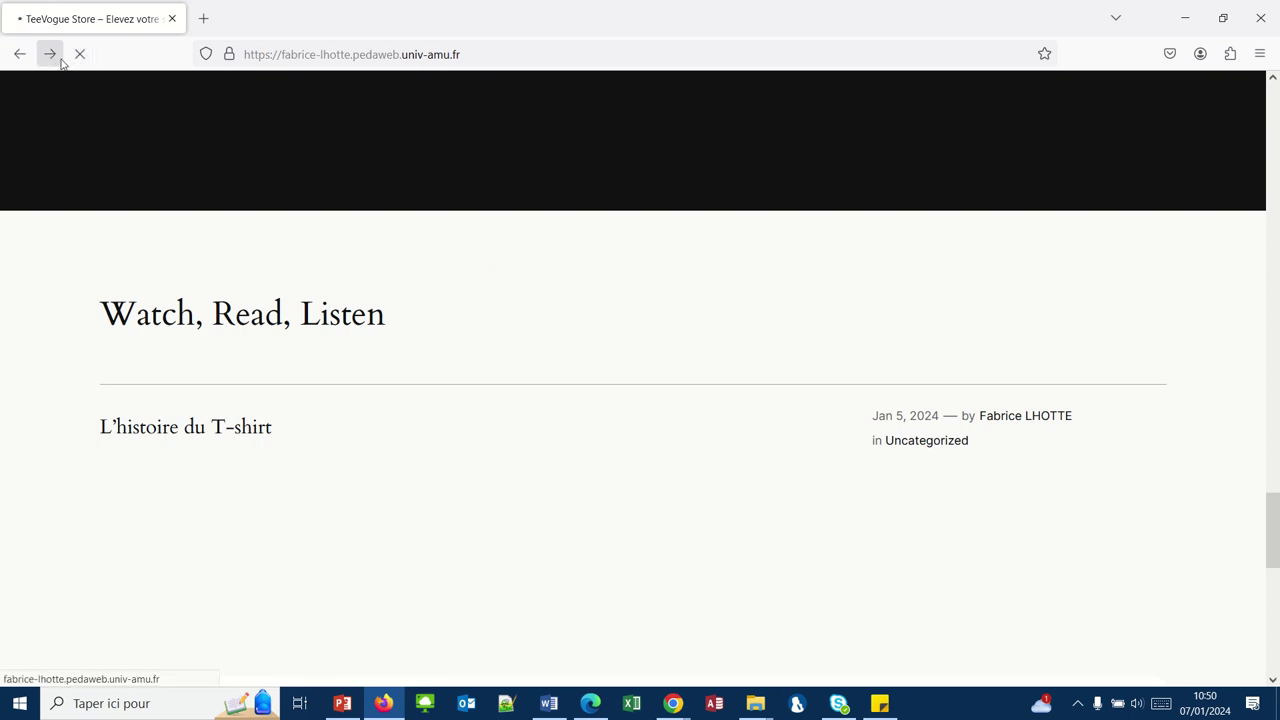
left_click(203, 438)
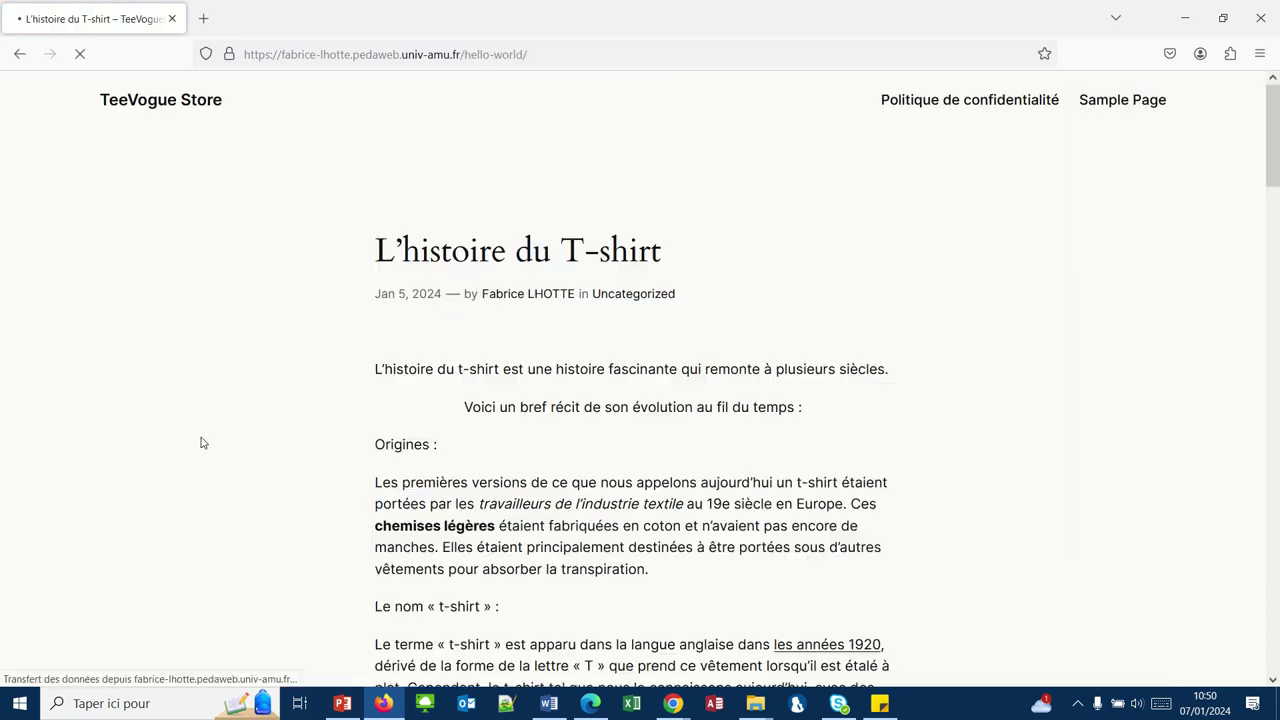
scroll(580, 517, "down", 2)
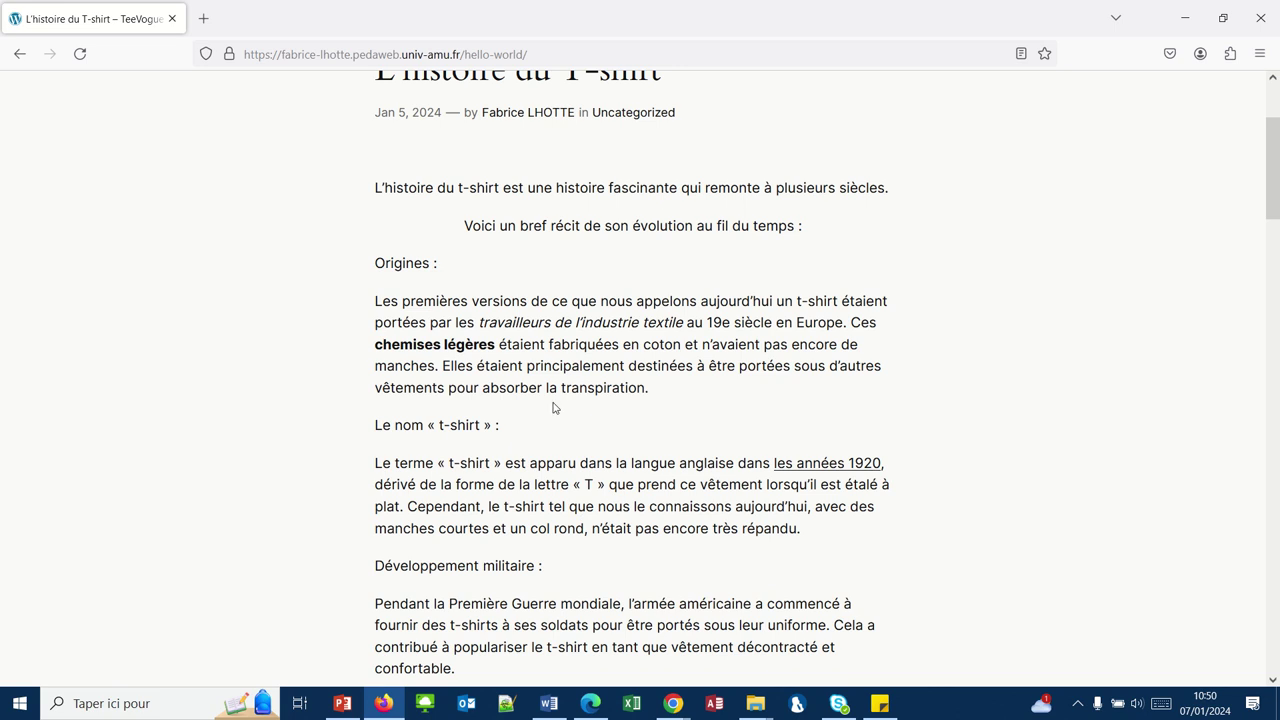
left_click(806, 464)
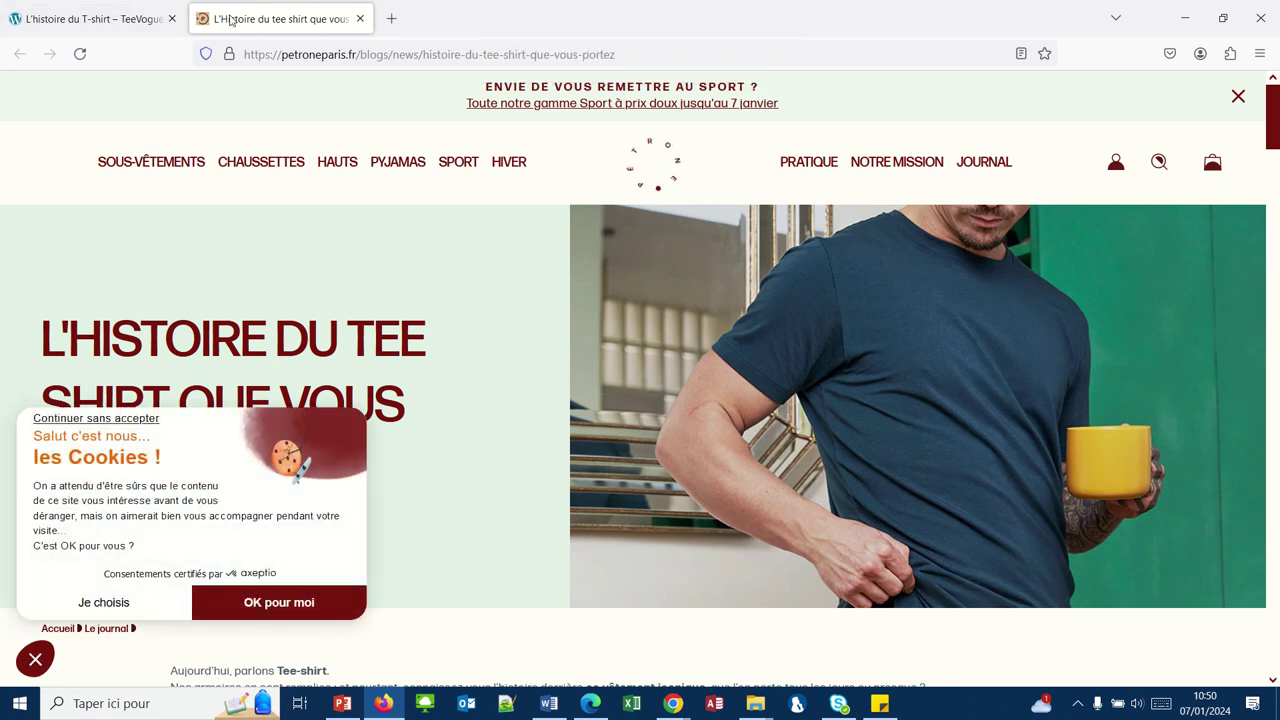
left_click(361, 21)
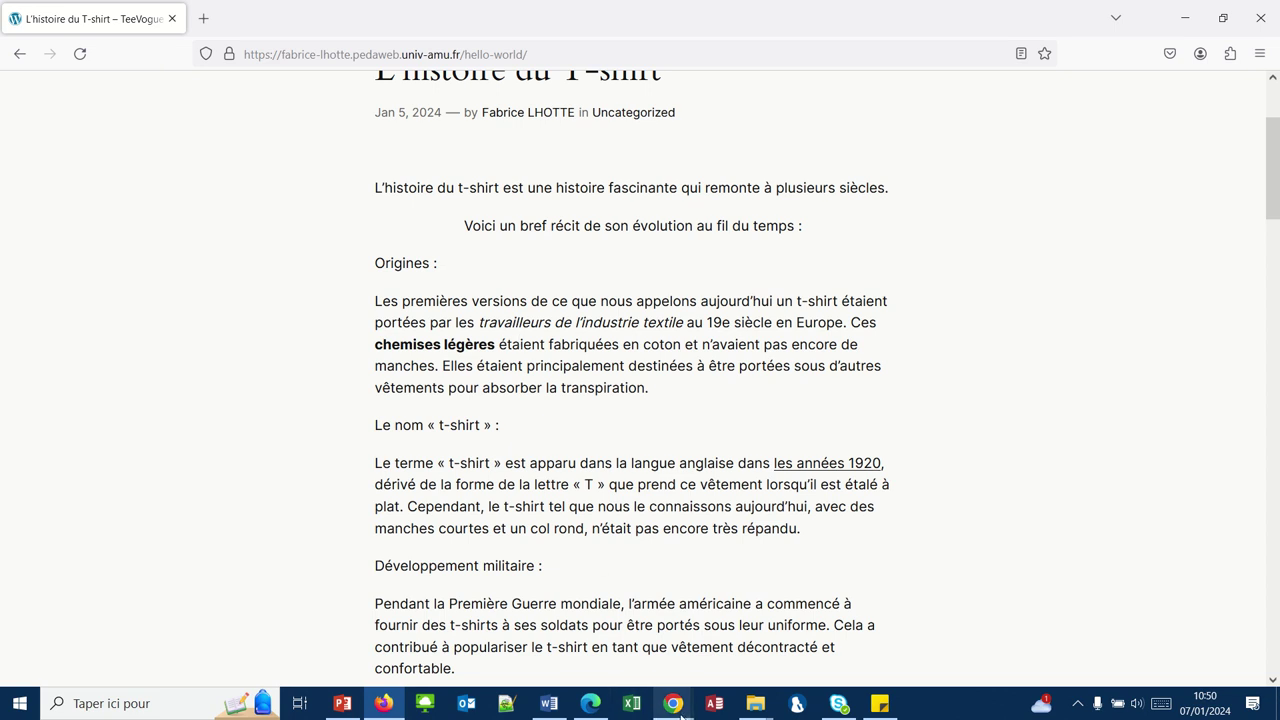
Return to the WordPress editor in Edge and transform the "Origines :" paragraph into a heading (Titre).
mouse_move(392, 5)
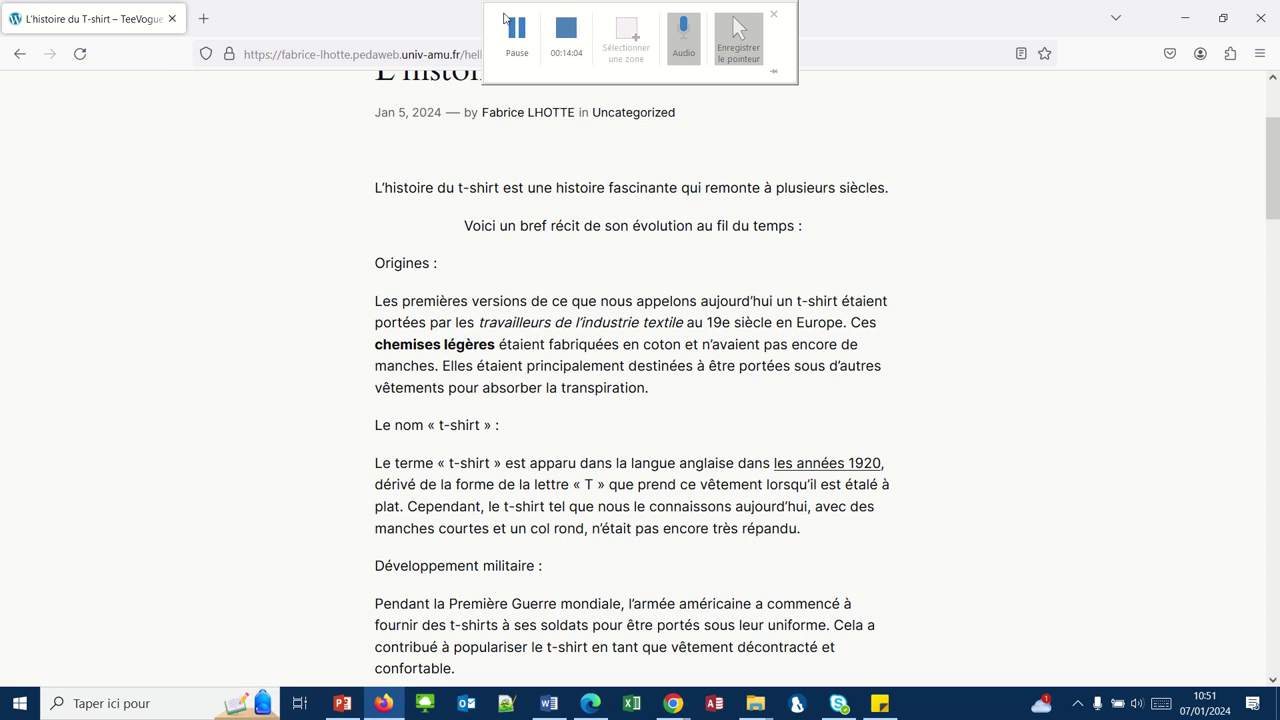
left_click(589, 705)
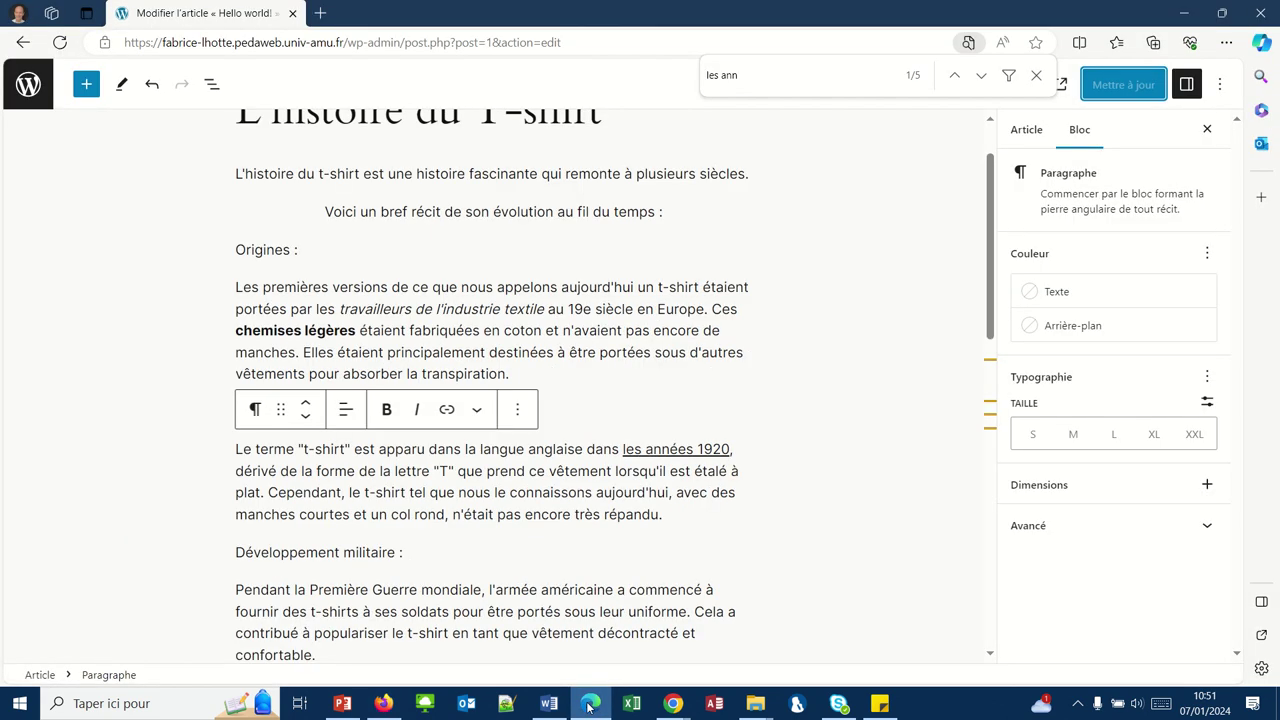
left_click(439, 457)
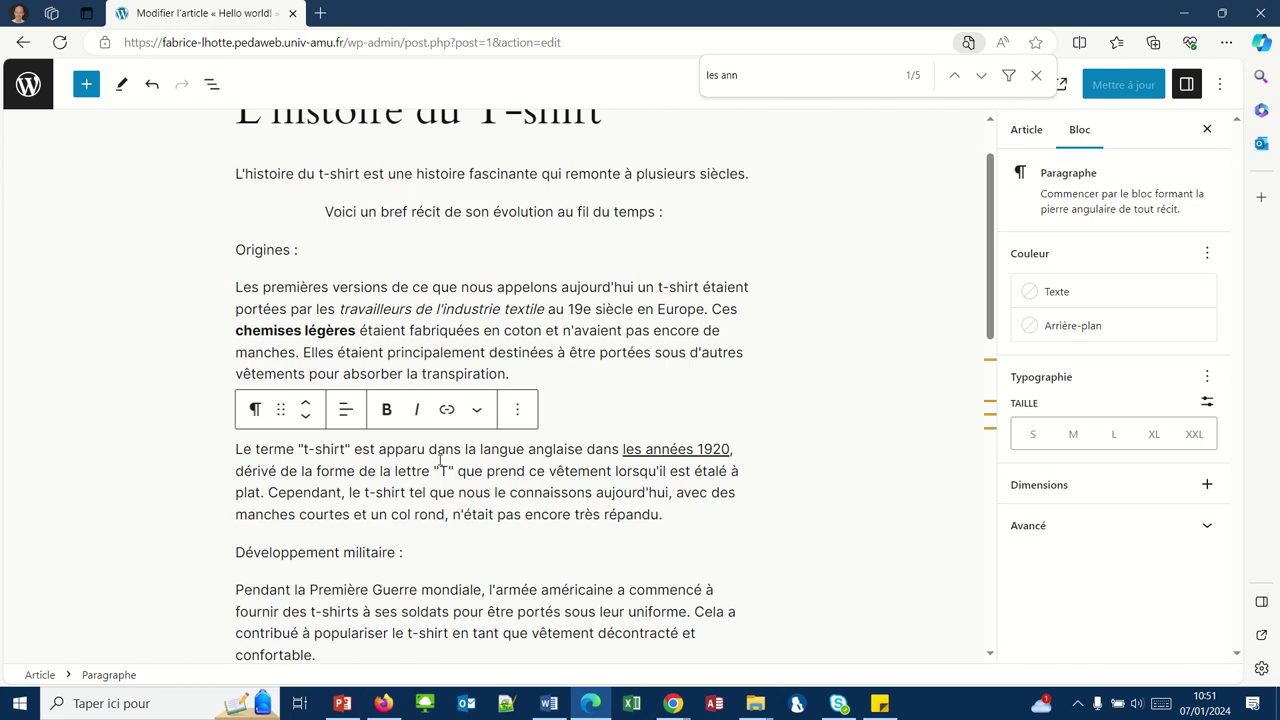
left_click_drag(440, 455, 412, 449)
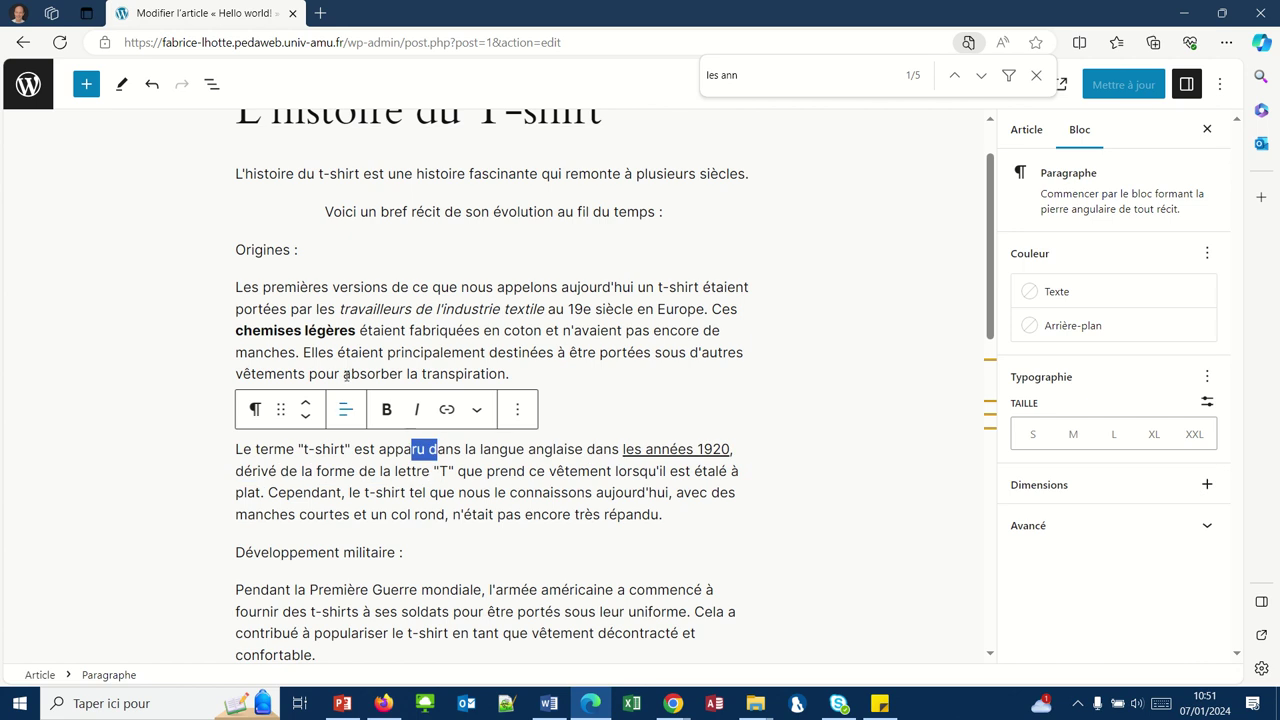
left_click(267, 255)
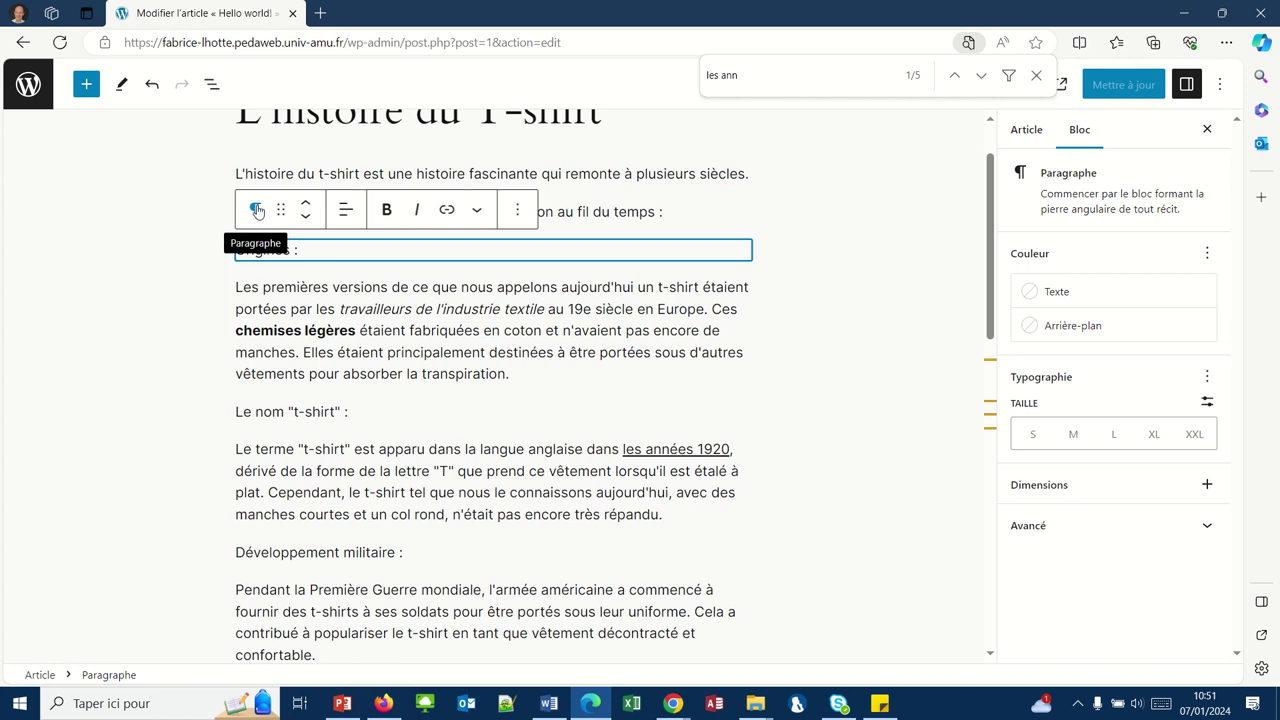
left_click(256, 213)
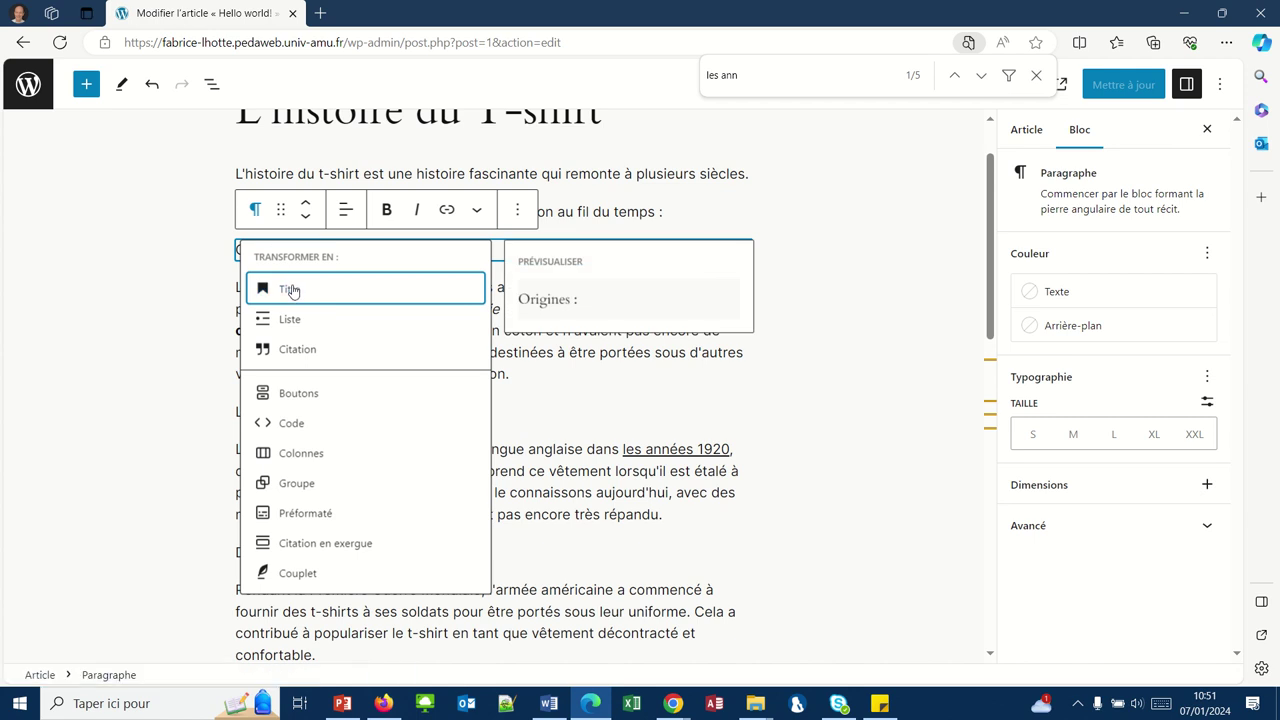
left_click(290, 289)
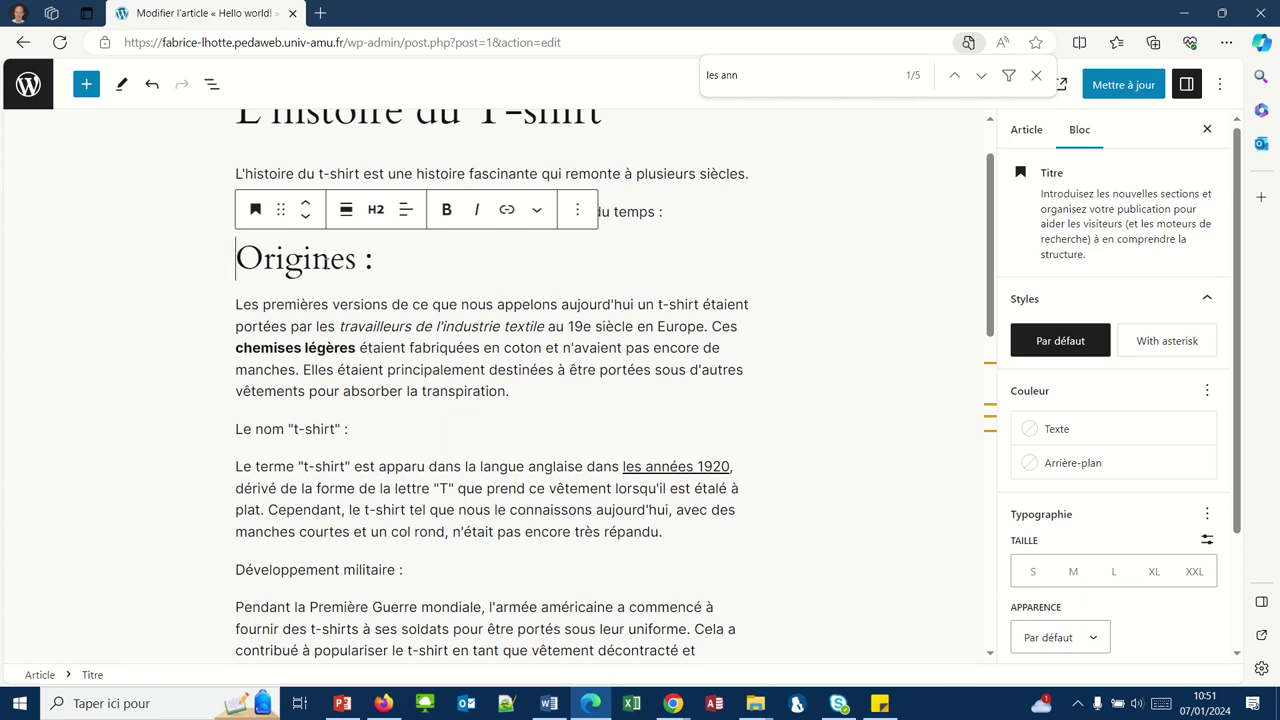
Transform the "Le nom "t-shirt" :" and "Développement militaire :" paragraphs into headings (Titre).
left_click(283, 428)
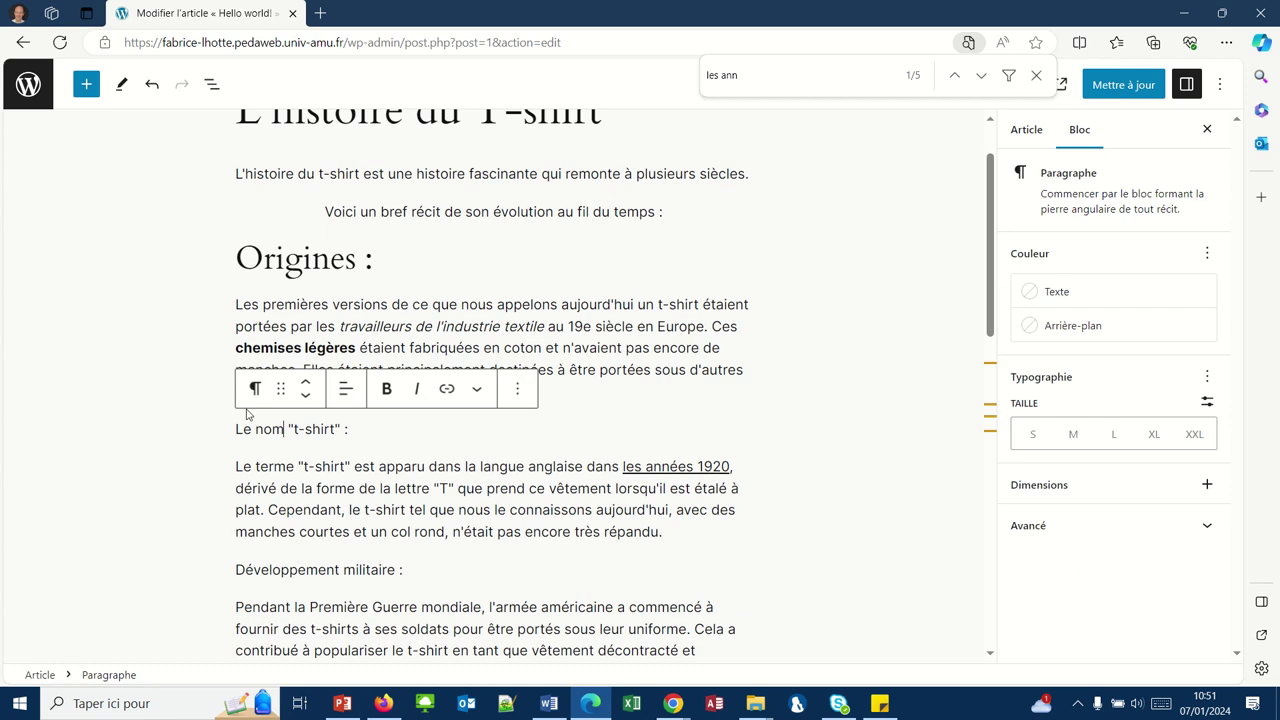
left_click(255, 388)
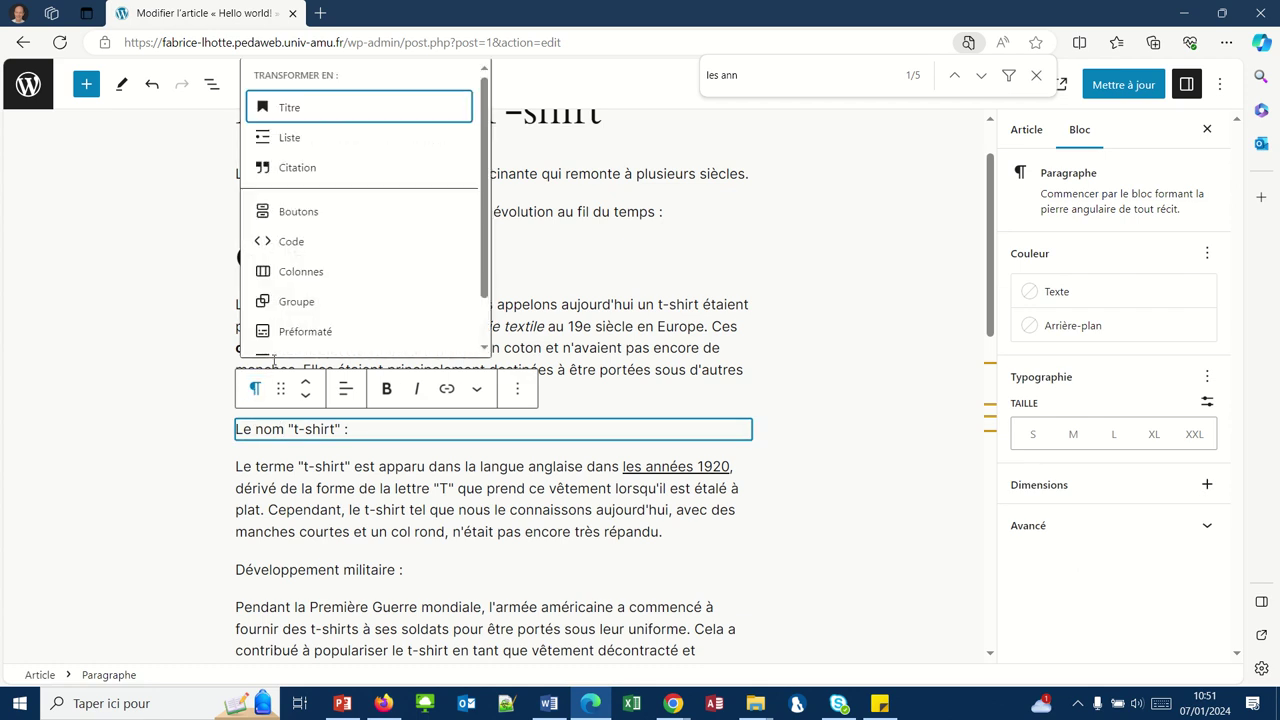
left_click(291, 113)
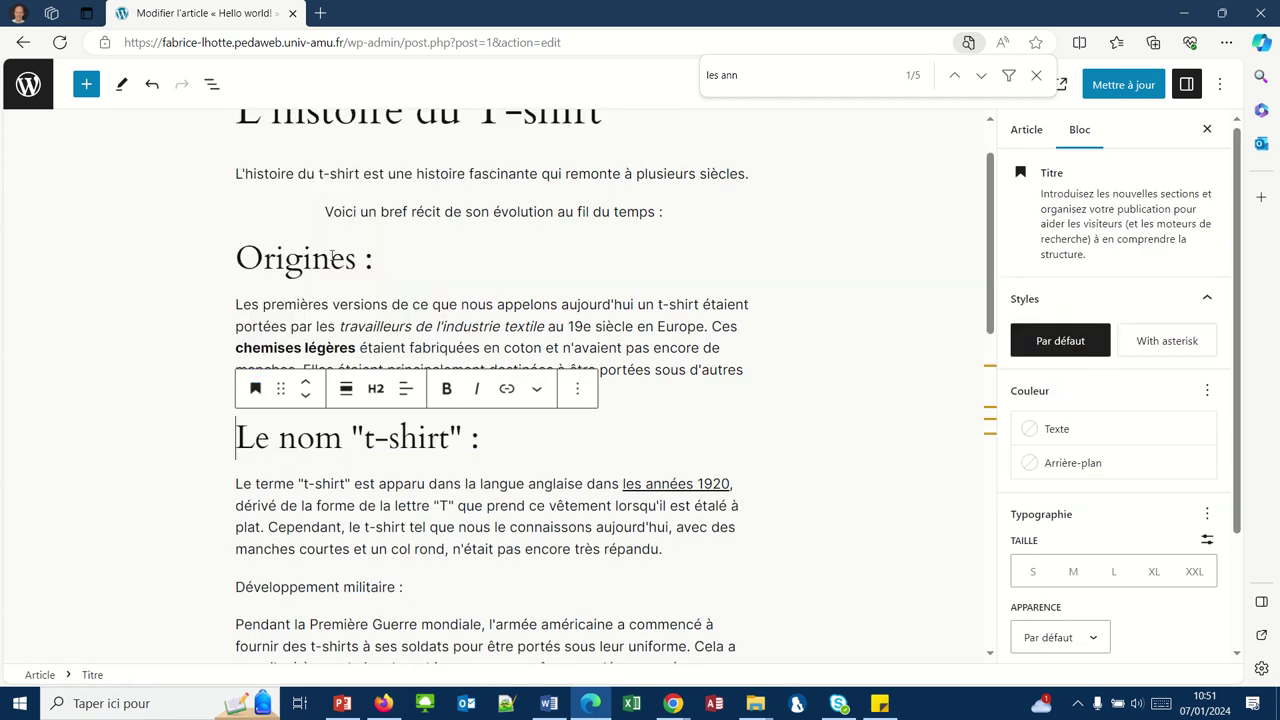
left_click(312, 587)
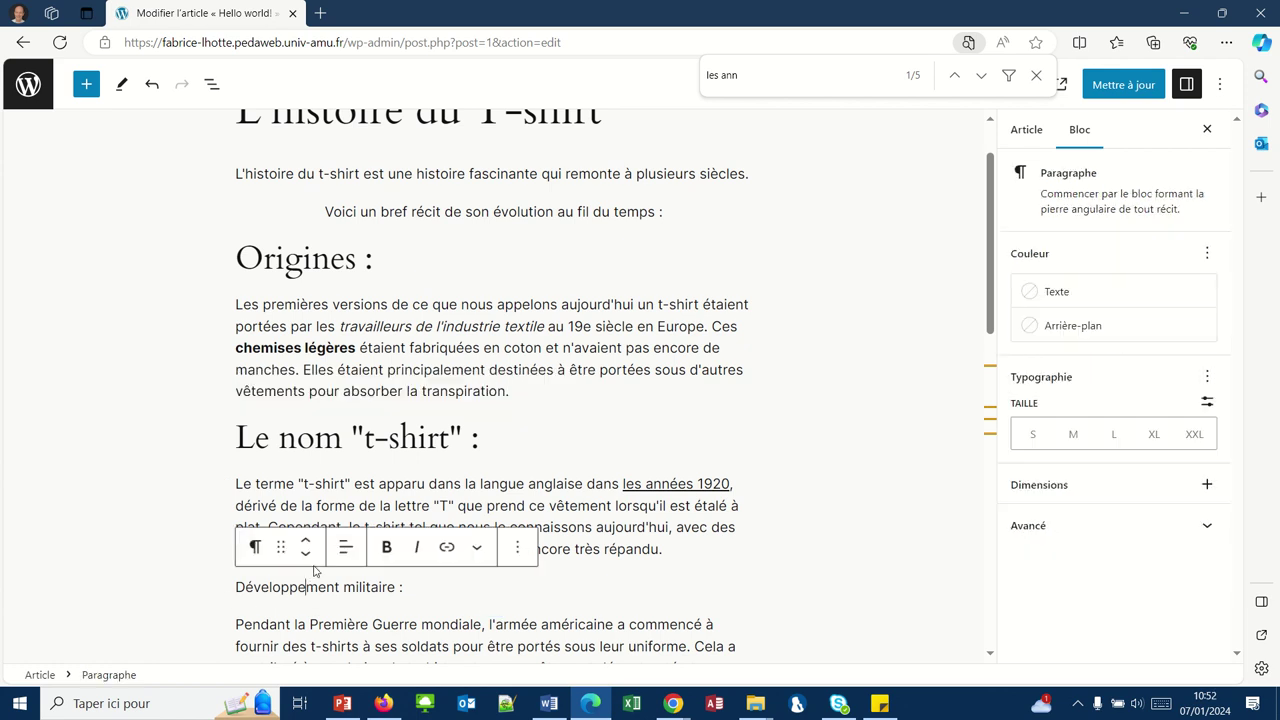
left_click(255, 547)
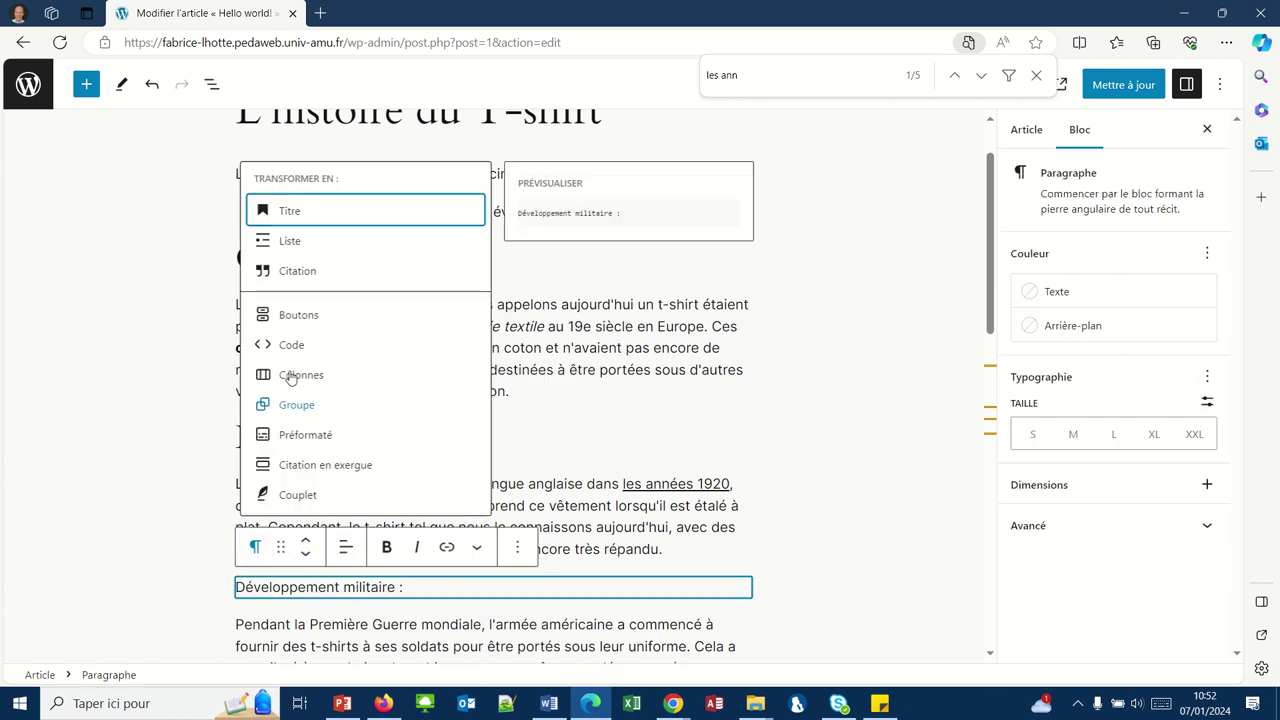
left_click(287, 212)
Transform the "L'explosion de la popularité :" and "Les années 1960 et 1970 :" paragraphs into headings (Titre).
scroll(184, 386, "down", 1)
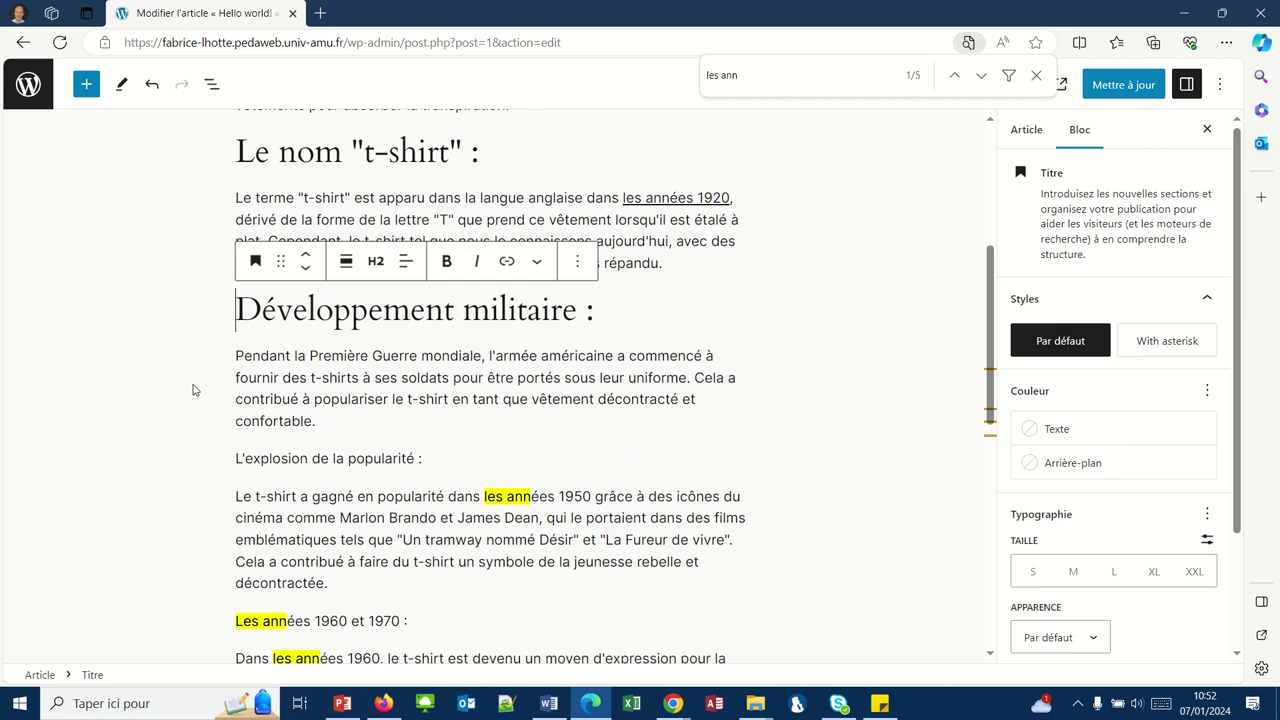
left_click(278, 455)
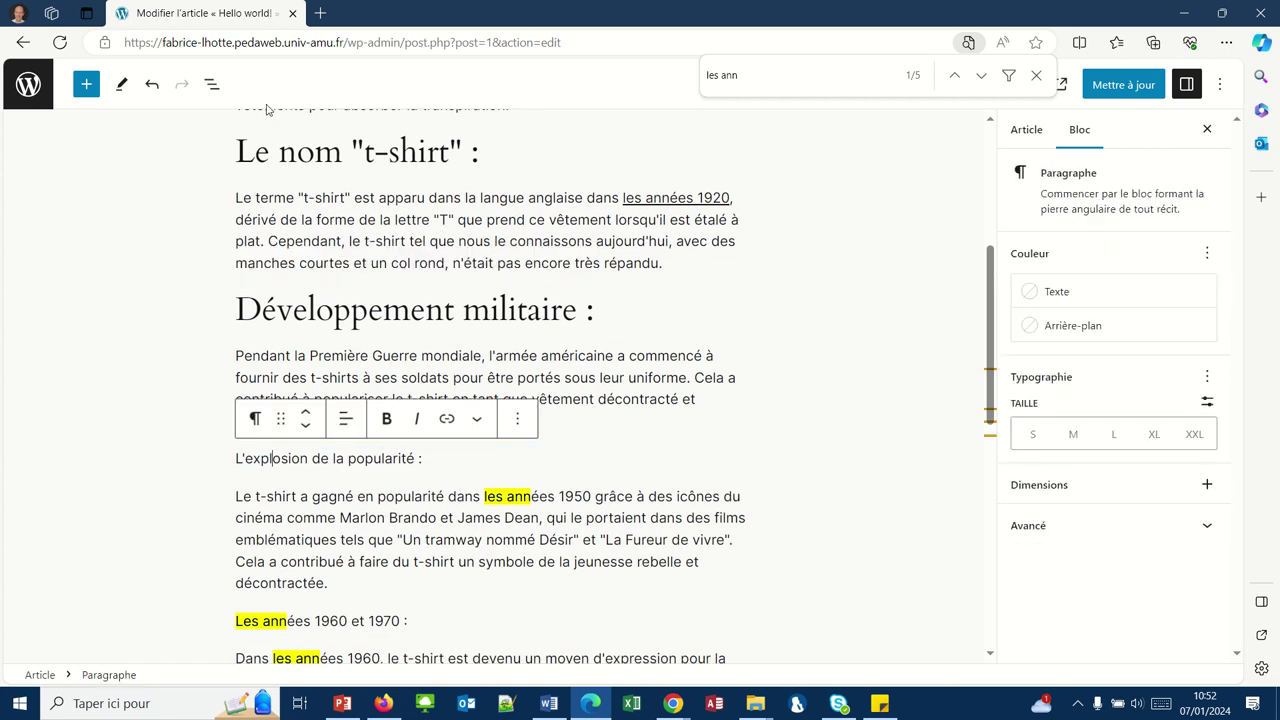
left_click(255, 423)
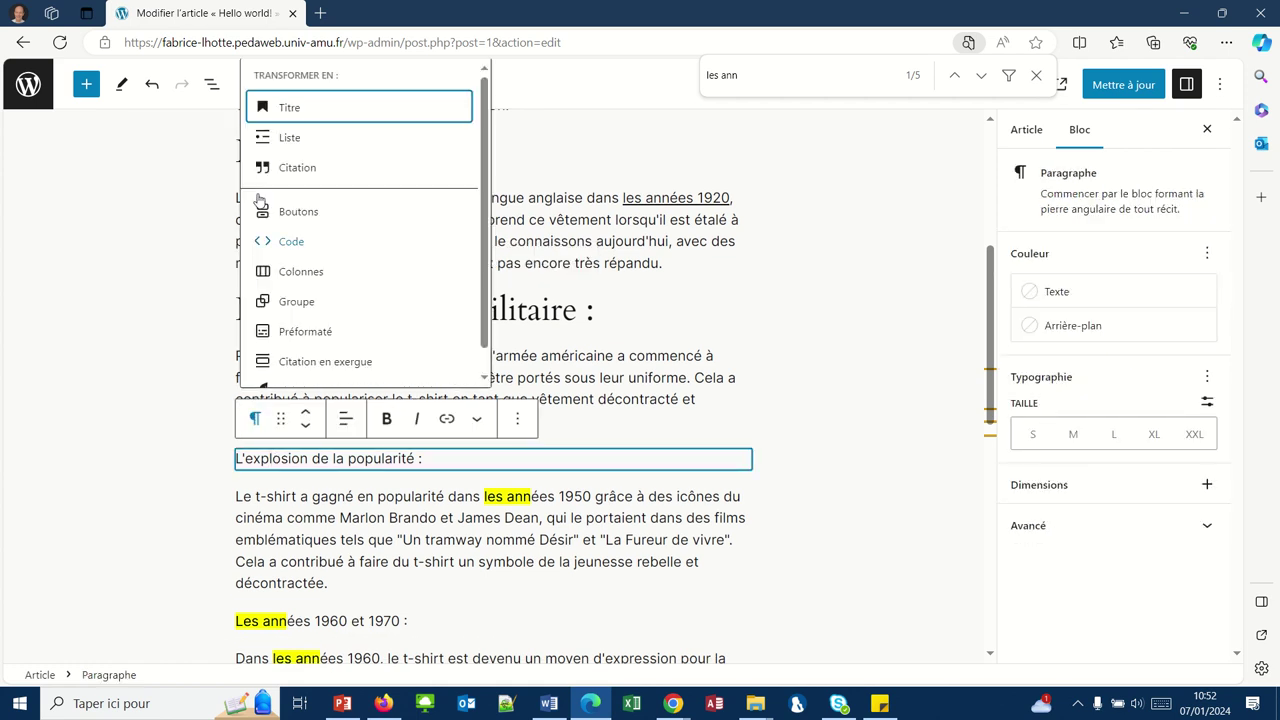
left_click(285, 108)
scroll(350, 485, "down", 5)
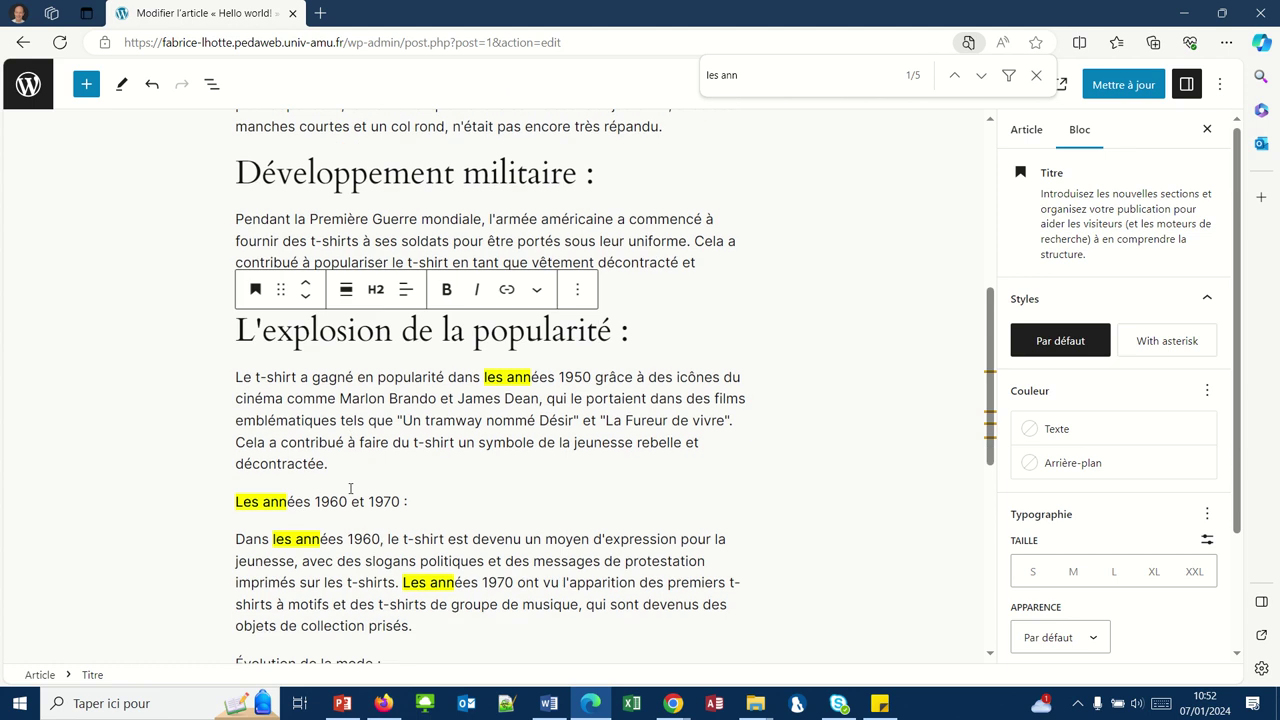
left_click(333, 367)
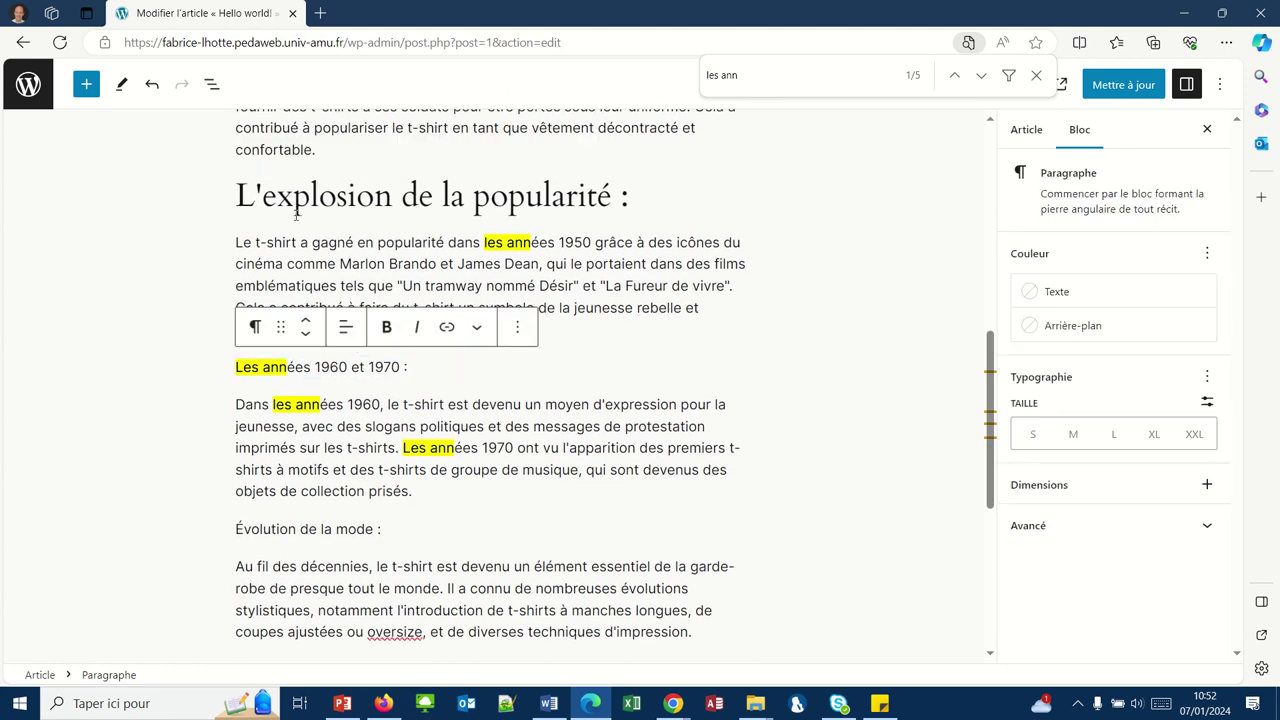
left_click(252, 330)
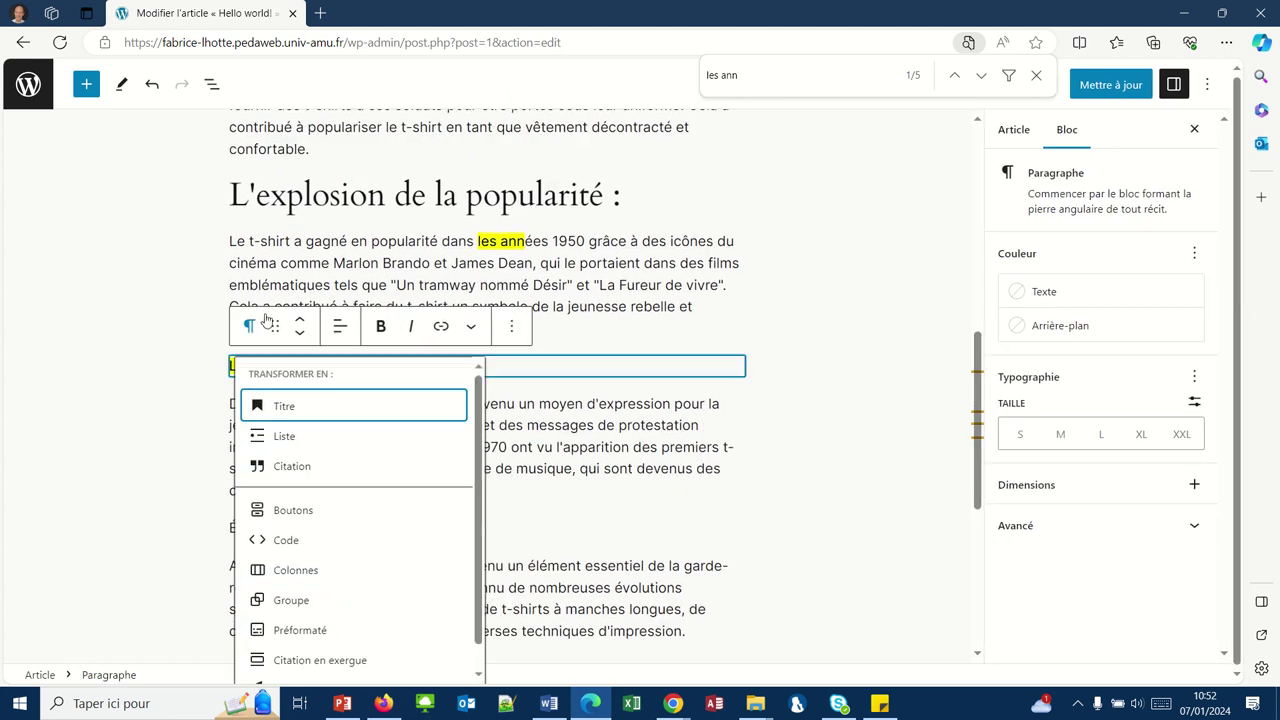
left_click(286, 406)
Transform "Évolution de la mode :" and "Le t-shirt dans la culture contemporaine :" into headings (Titre) and update the post.
scroll(352, 510, "down", 2)
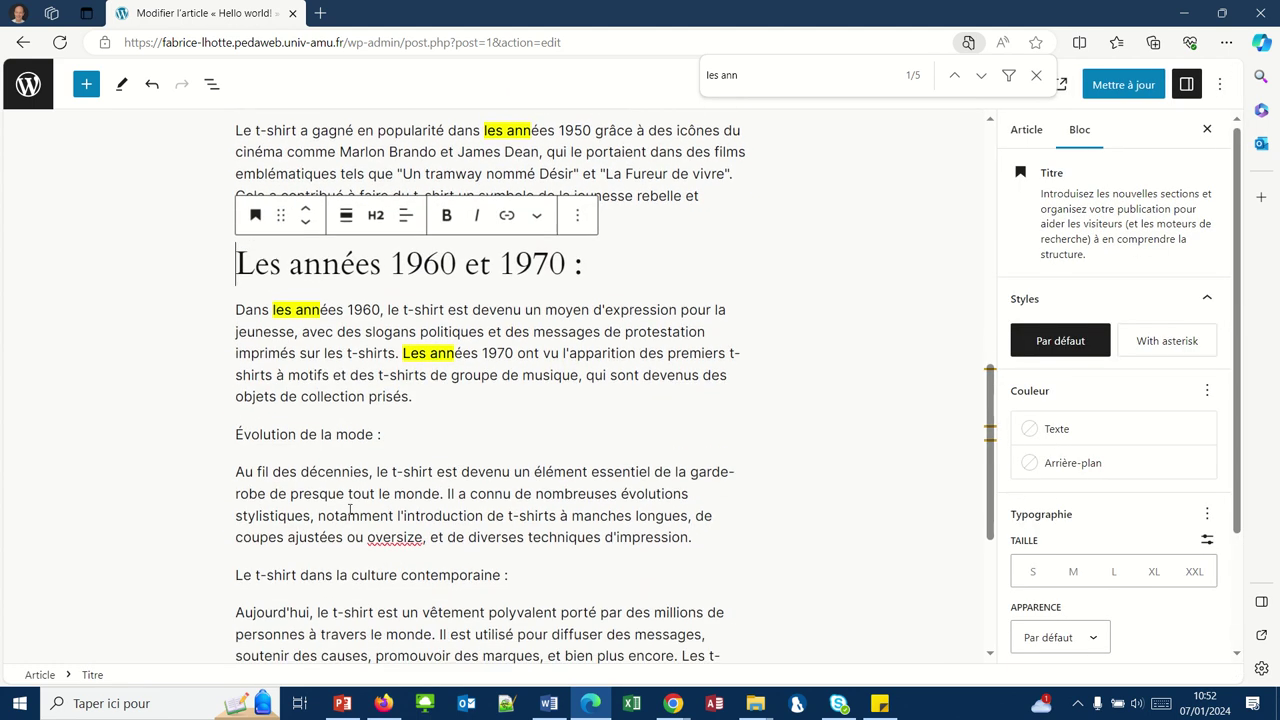
left_click(327, 431)
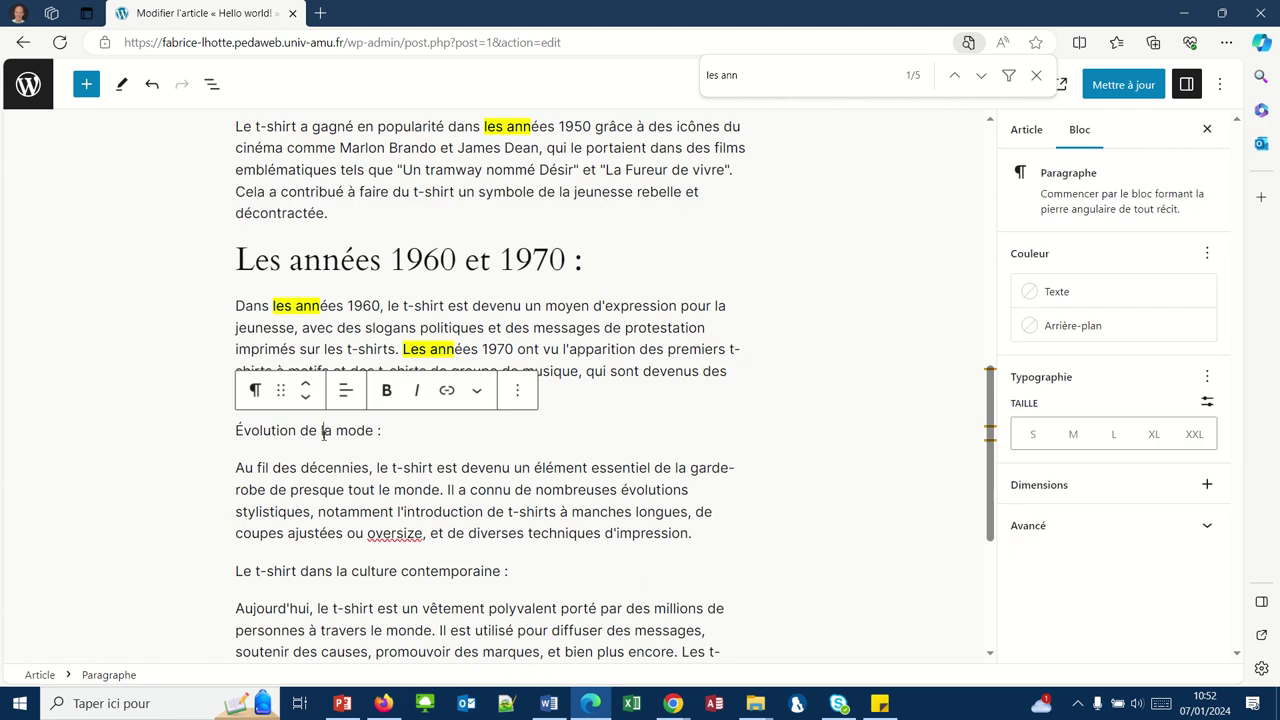
left_click(254, 390)
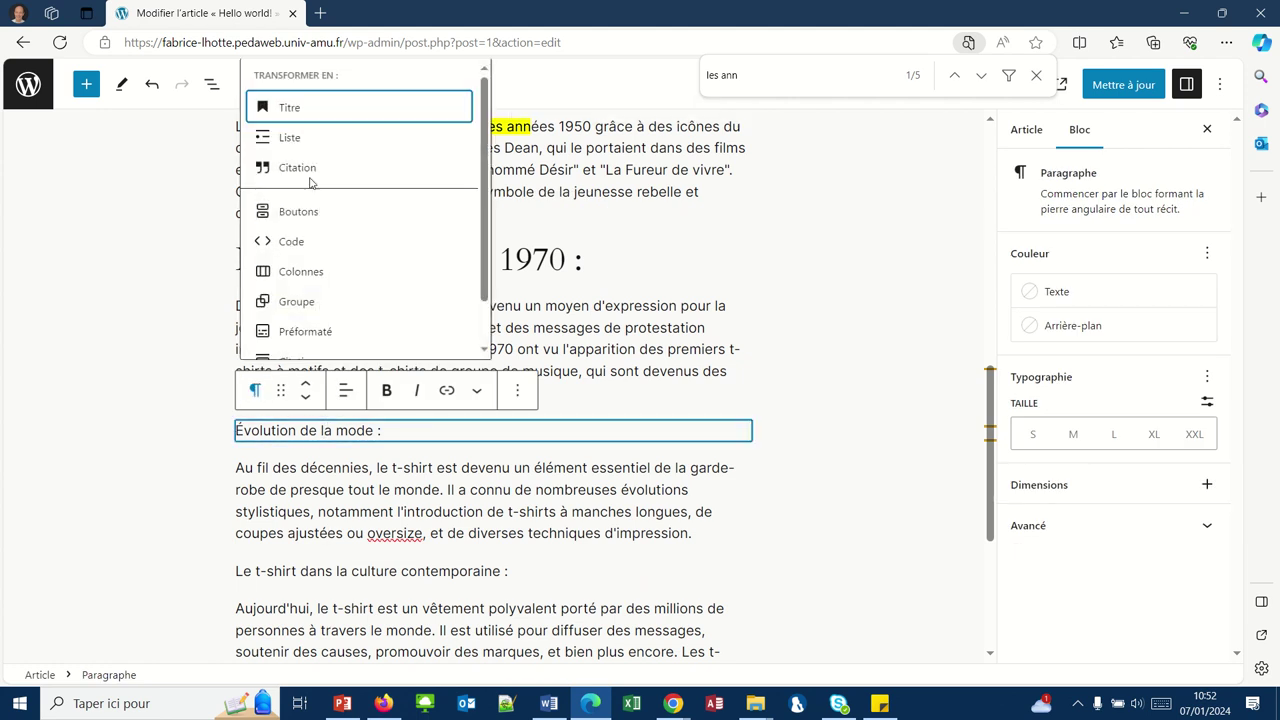
left_click(300, 108)
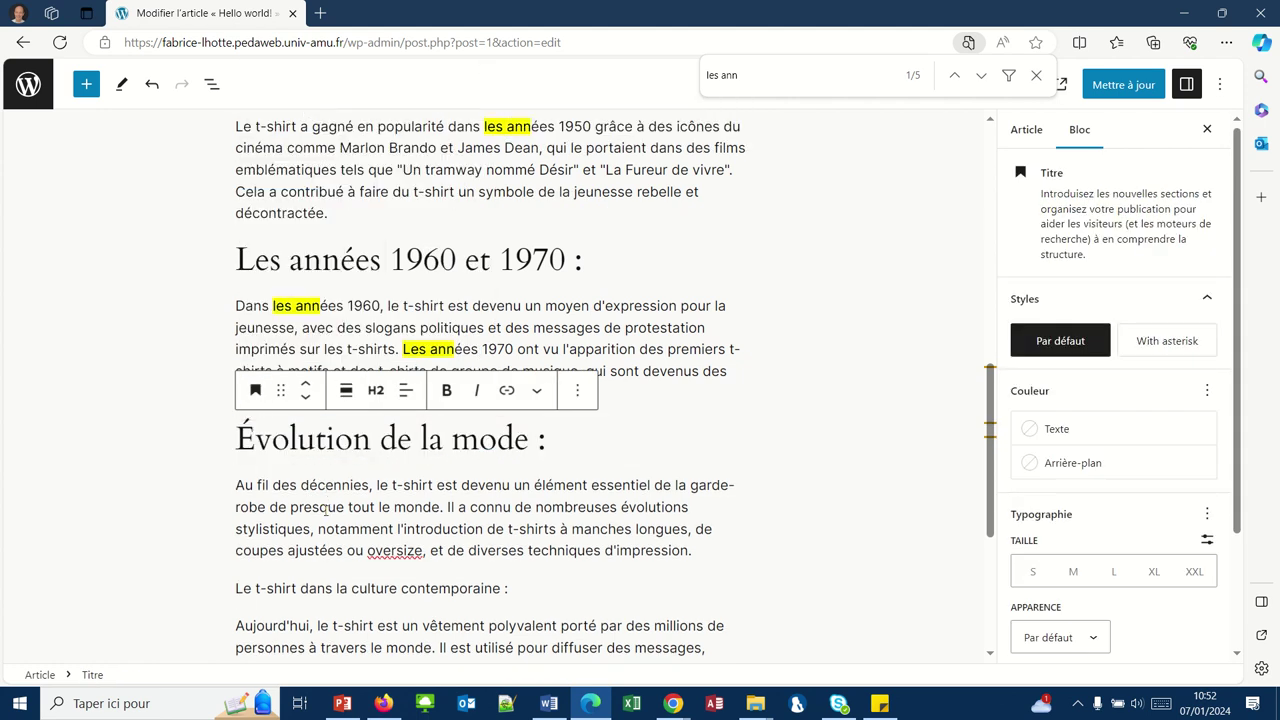
left_click(329, 588)
left_click(256, 549)
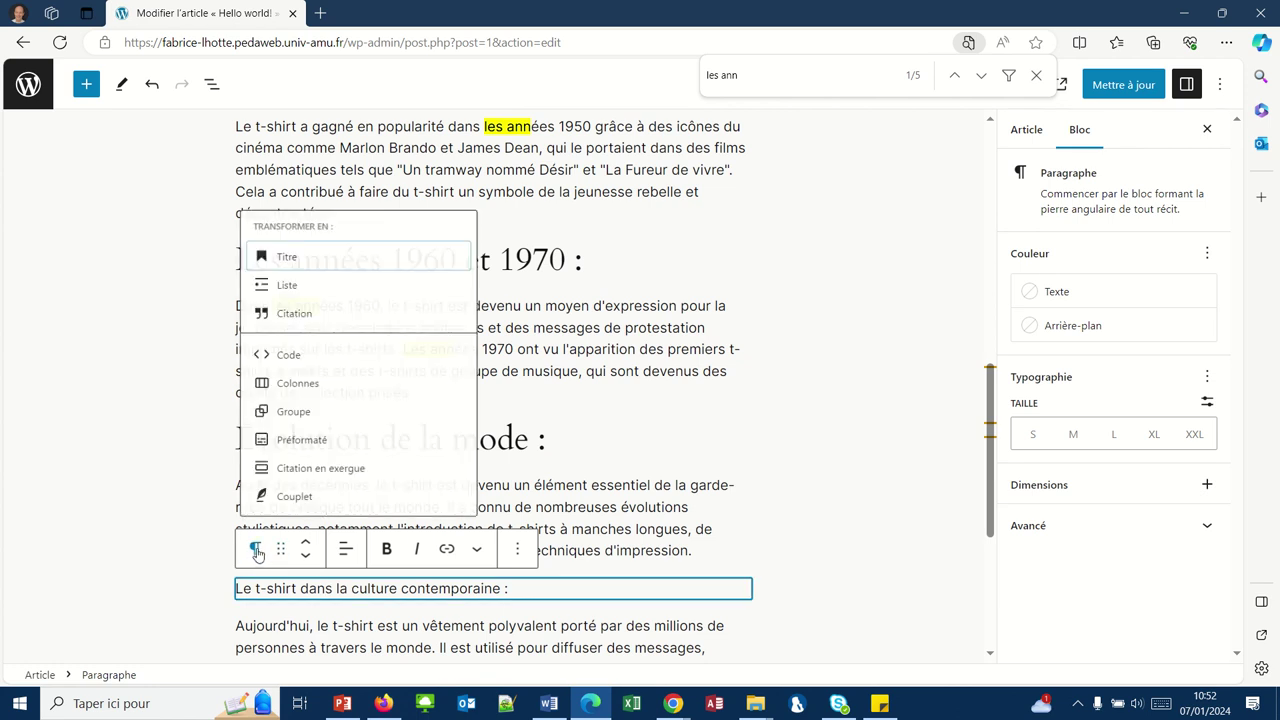
left_click(272, 246)
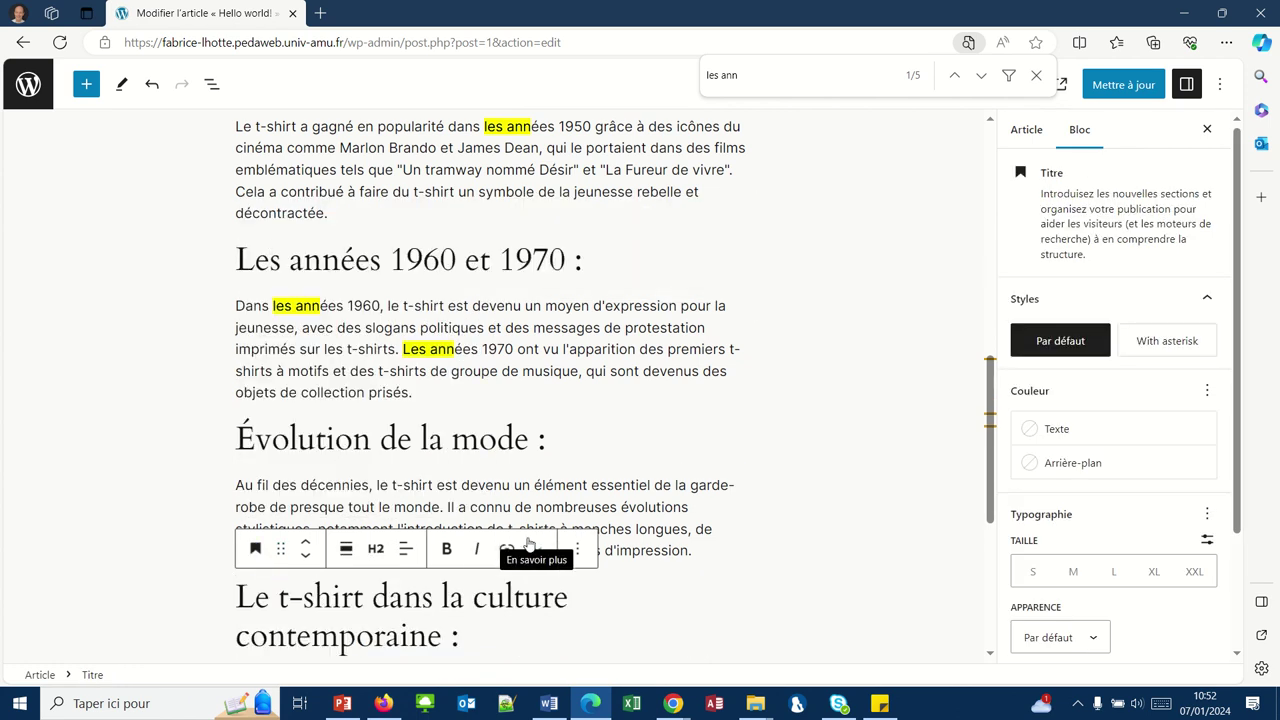
scroll(510, 550, "down", 3)
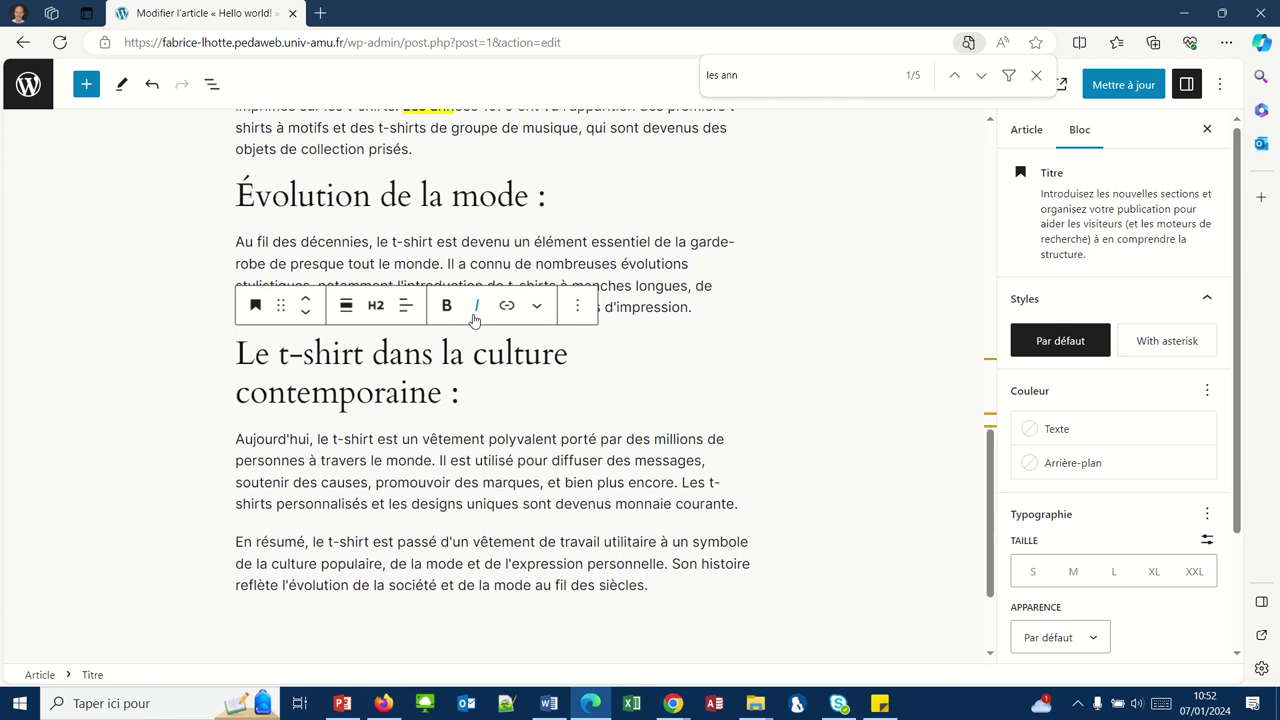
left_click(1106, 86)
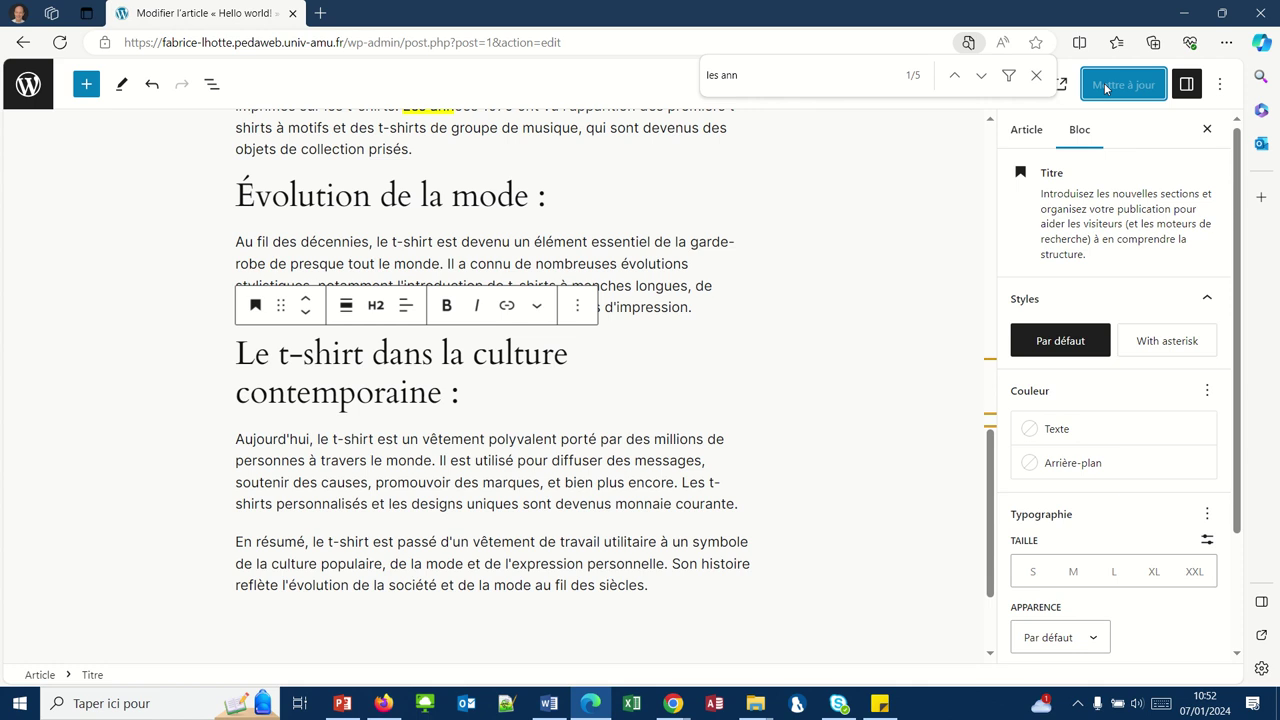
Search the page for "explo" to locate the "L'explosion de la popularité :" heading.
left_click(801, 64)
key("BackSpace")
key("BackSpace")
key("BackSpace")
key("BackSpace")
key("BackSpace")
key("BackSpace")
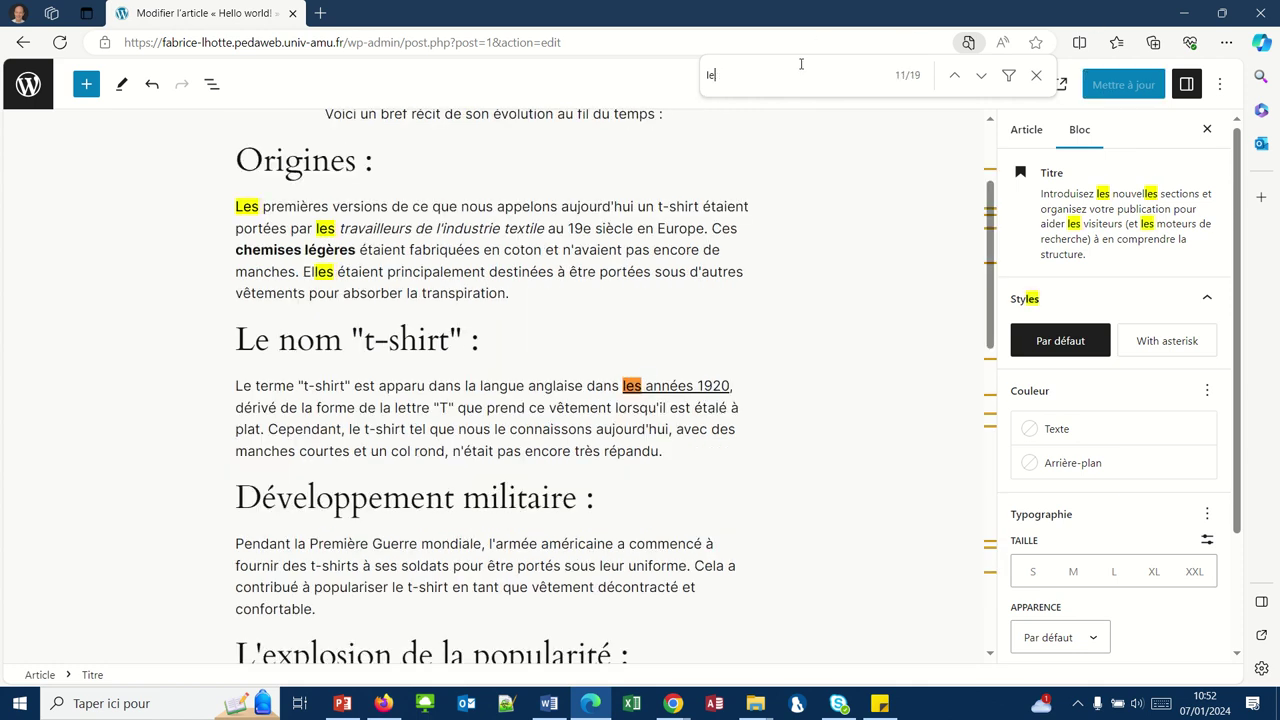
key("BackSpace")
type("explo")
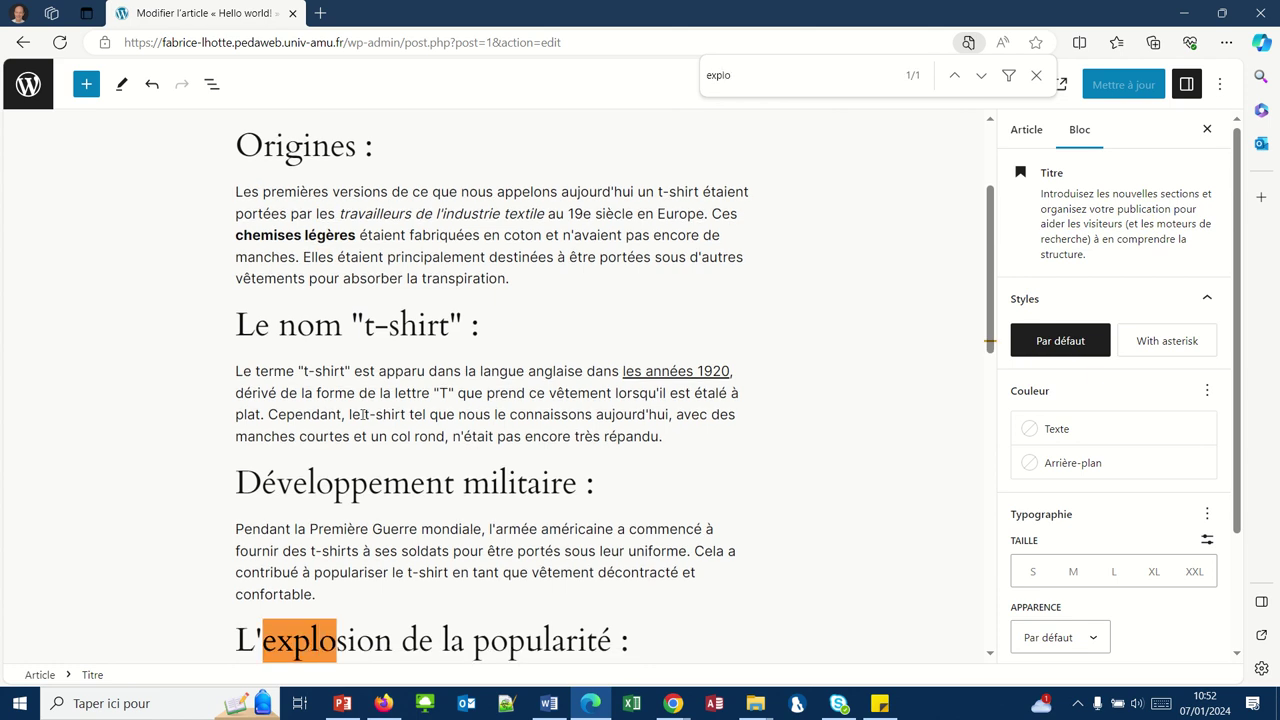
Insert an Image block between the "Développement militaire" paragraph and the "L'explosion de la popularité :" heading.
left_click(316, 593)
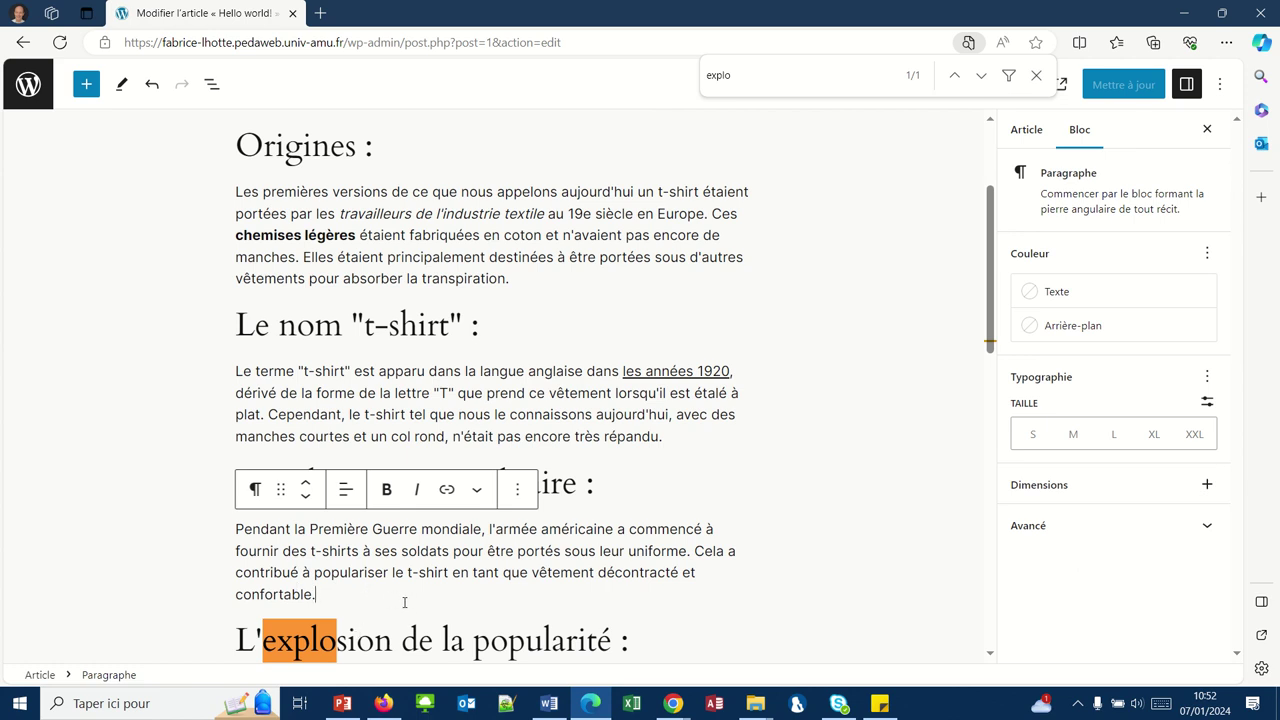
left_click(493, 613)
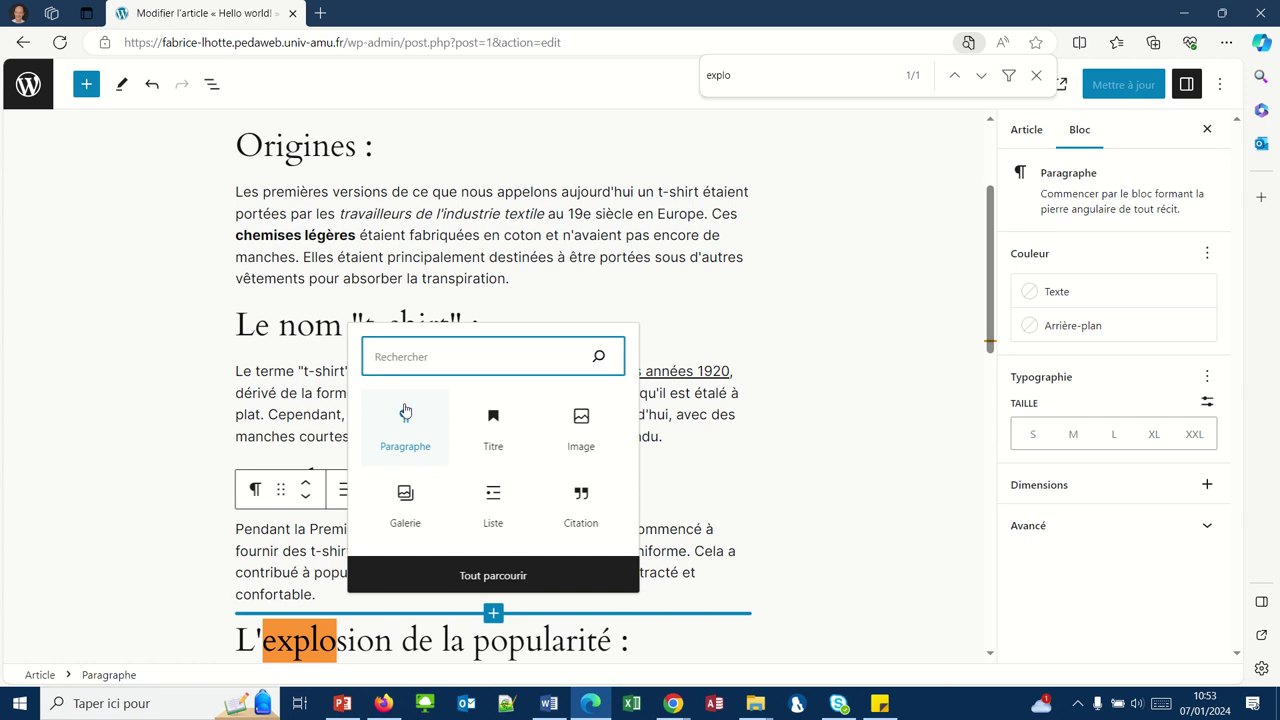
left_click(581, 420)
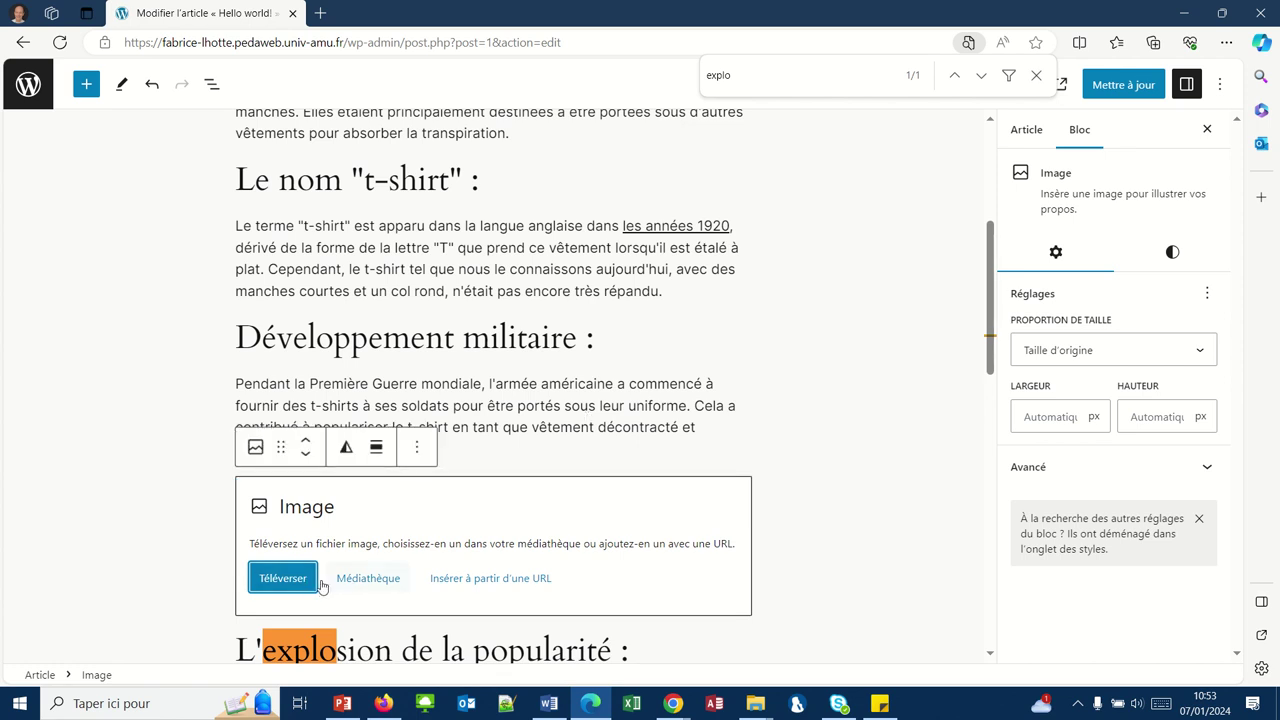
Start a file upload from the image block's media library and browse to the inner RCN5-Package ressrources folder in Téléchargements.
left_click(360, 582)
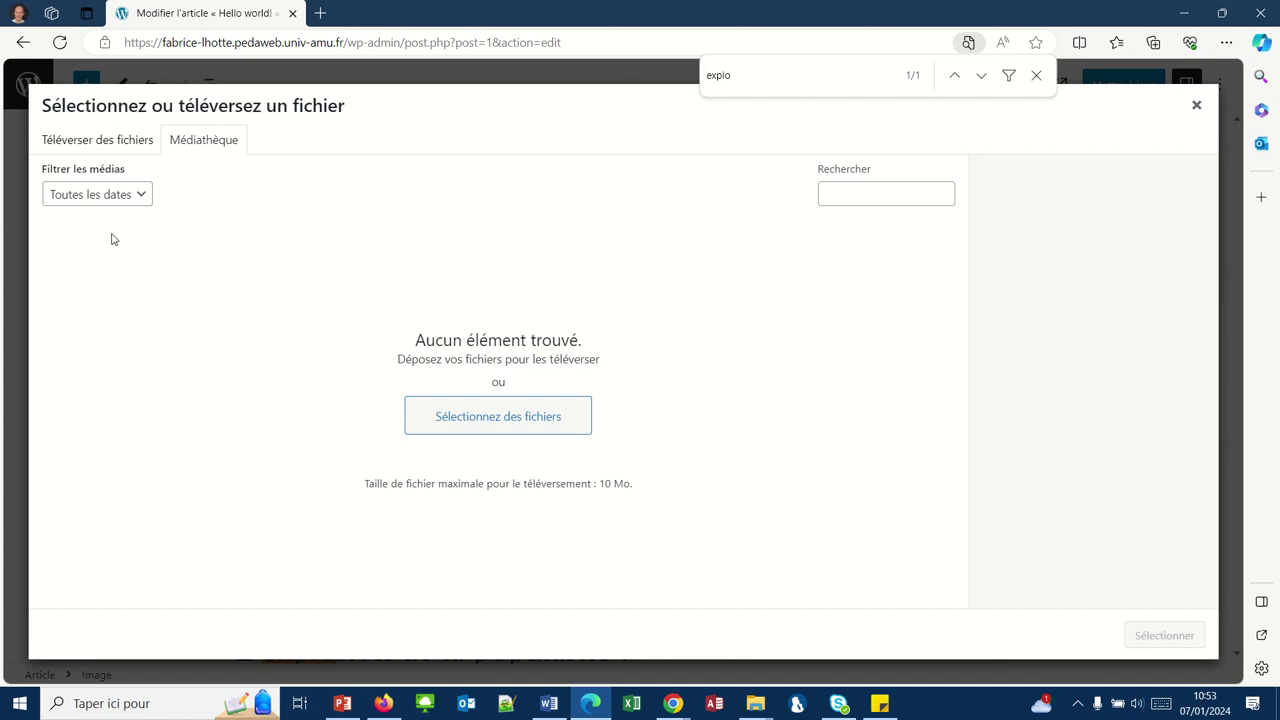
left_click(80, 143)
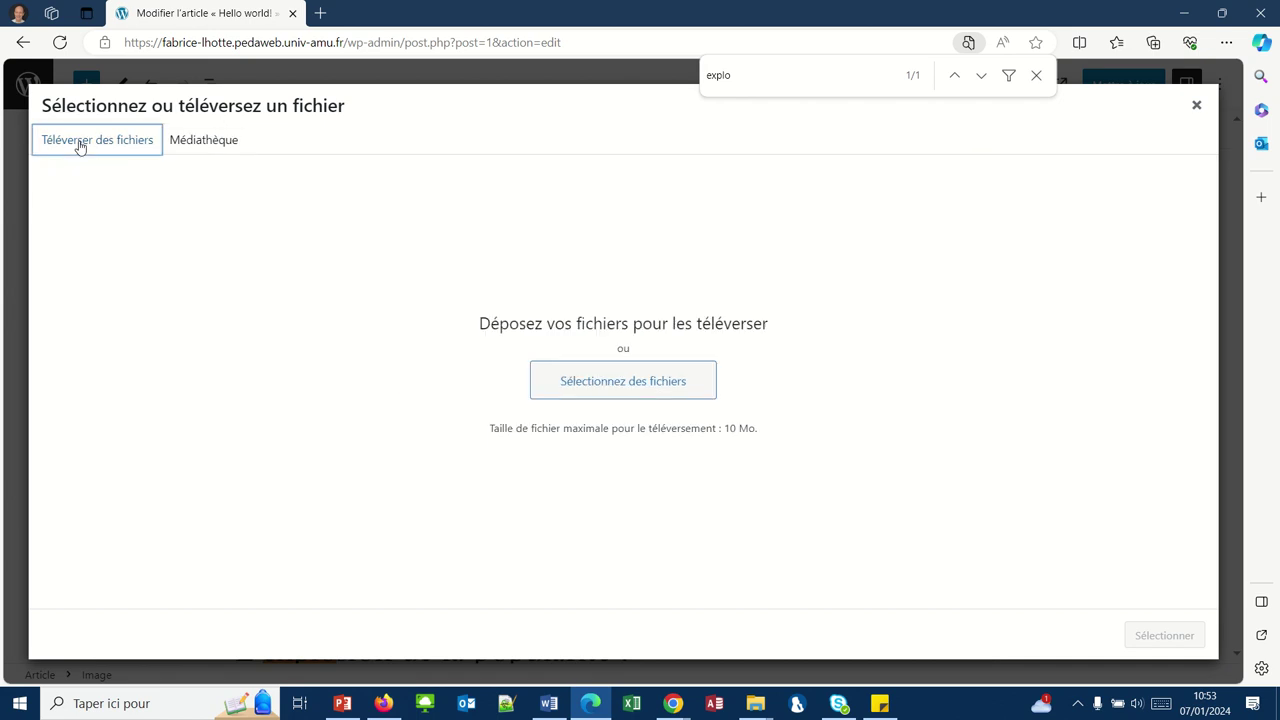
left_click(580, 395)
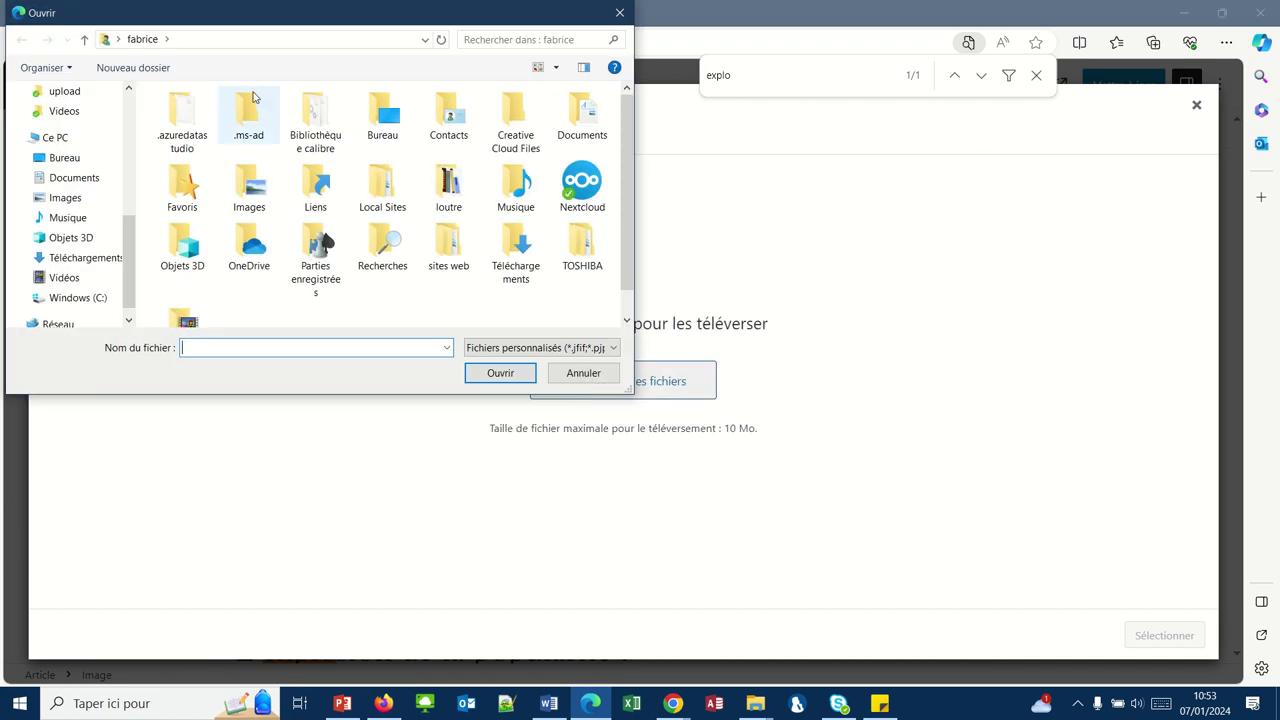
left_click(128, 107)
left_click(128, 107)
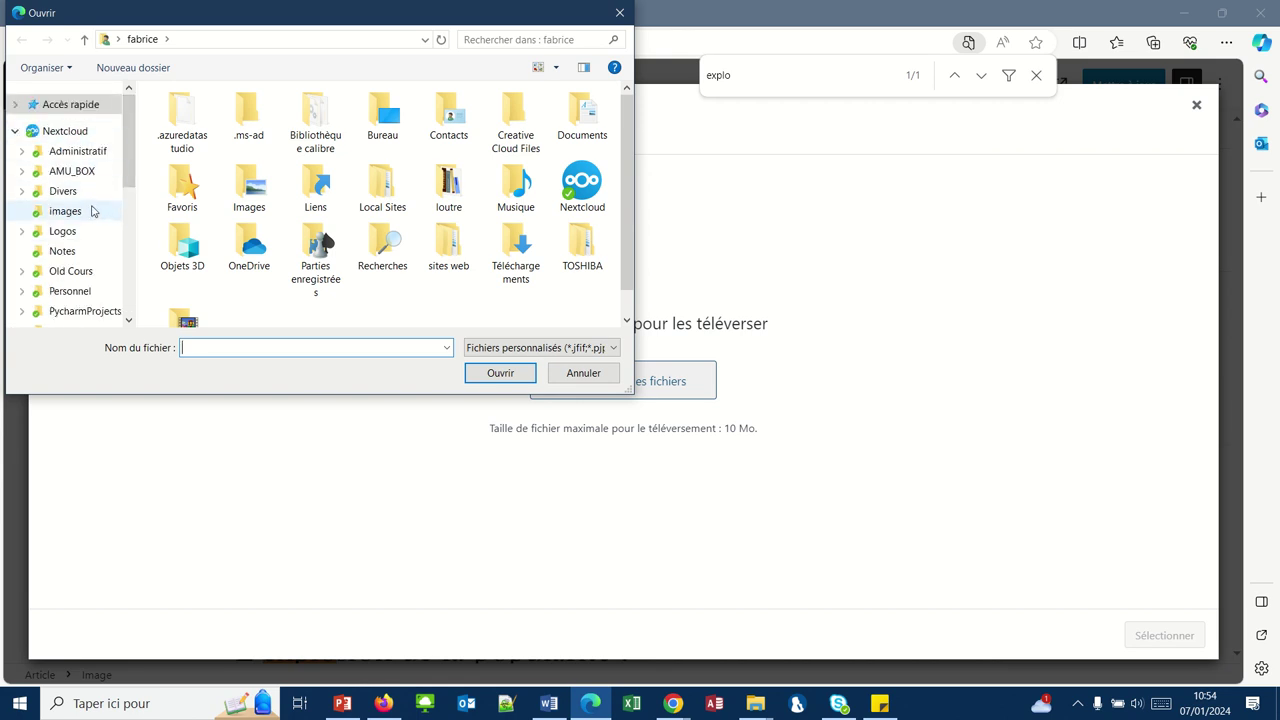
left_click(129, 289)
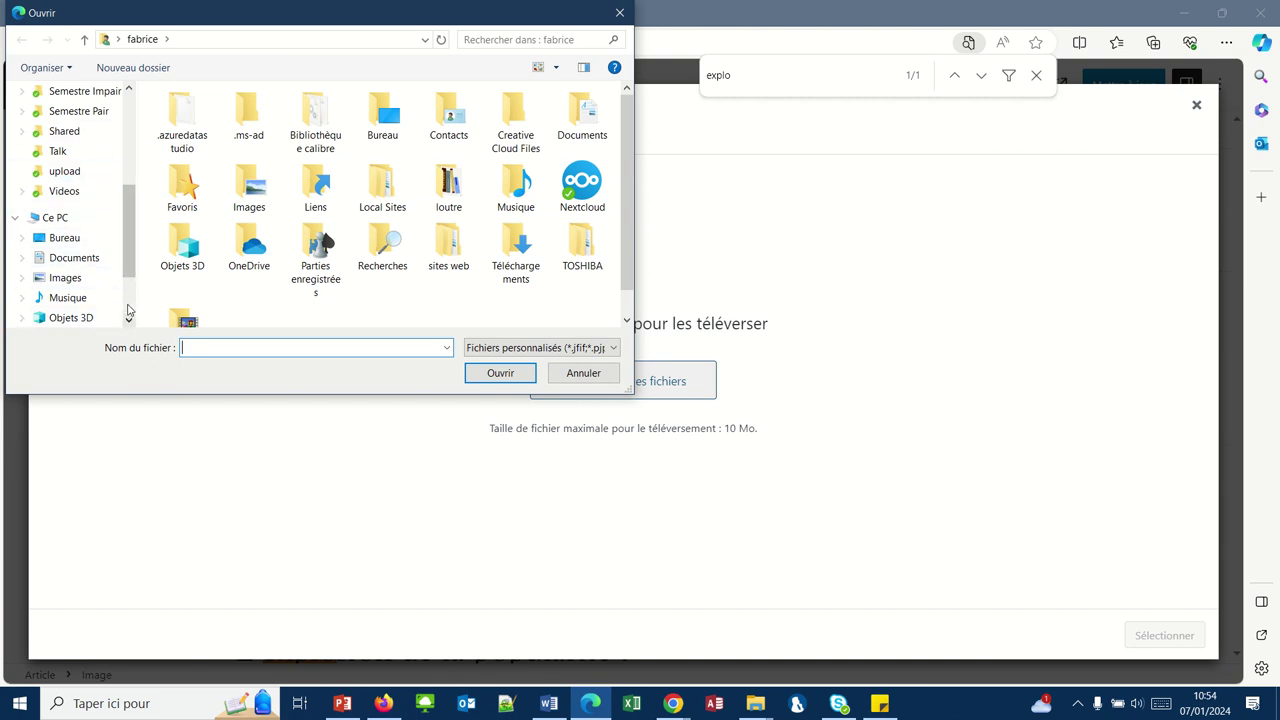
left_click(130, 316)
left_click(67, 243)
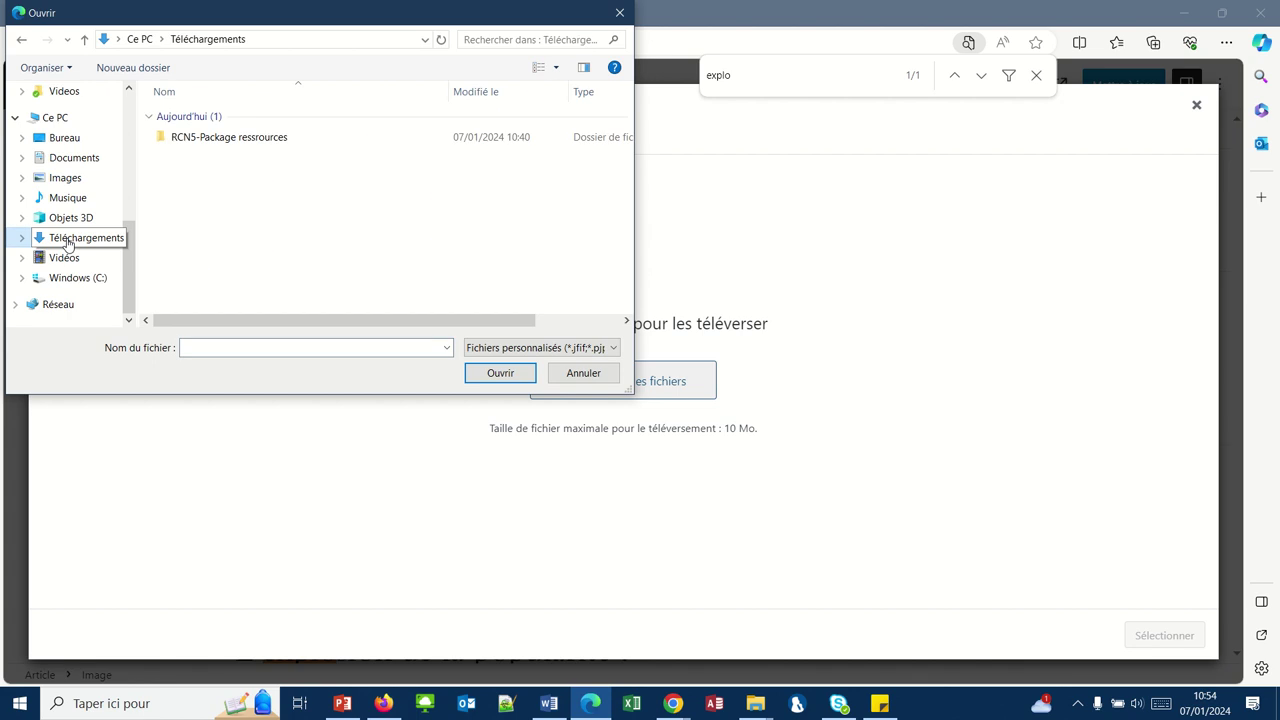
double_click(198, 142)
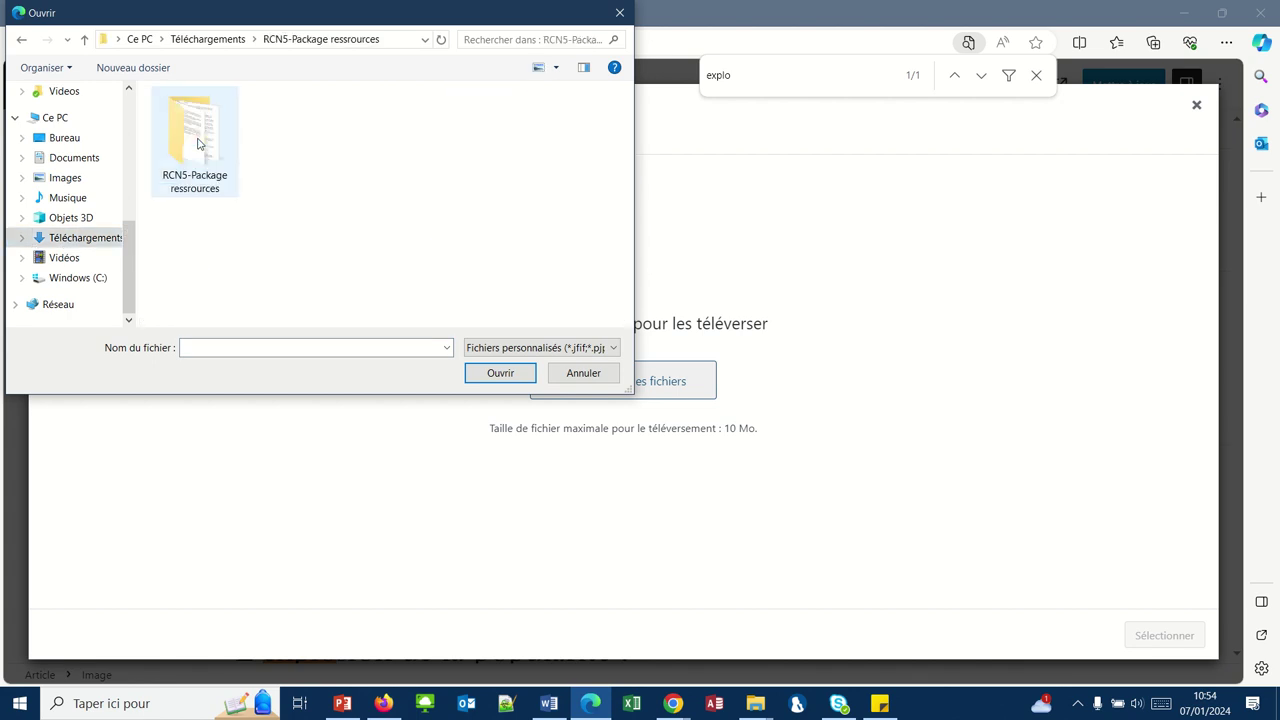
double_click(198, 142)
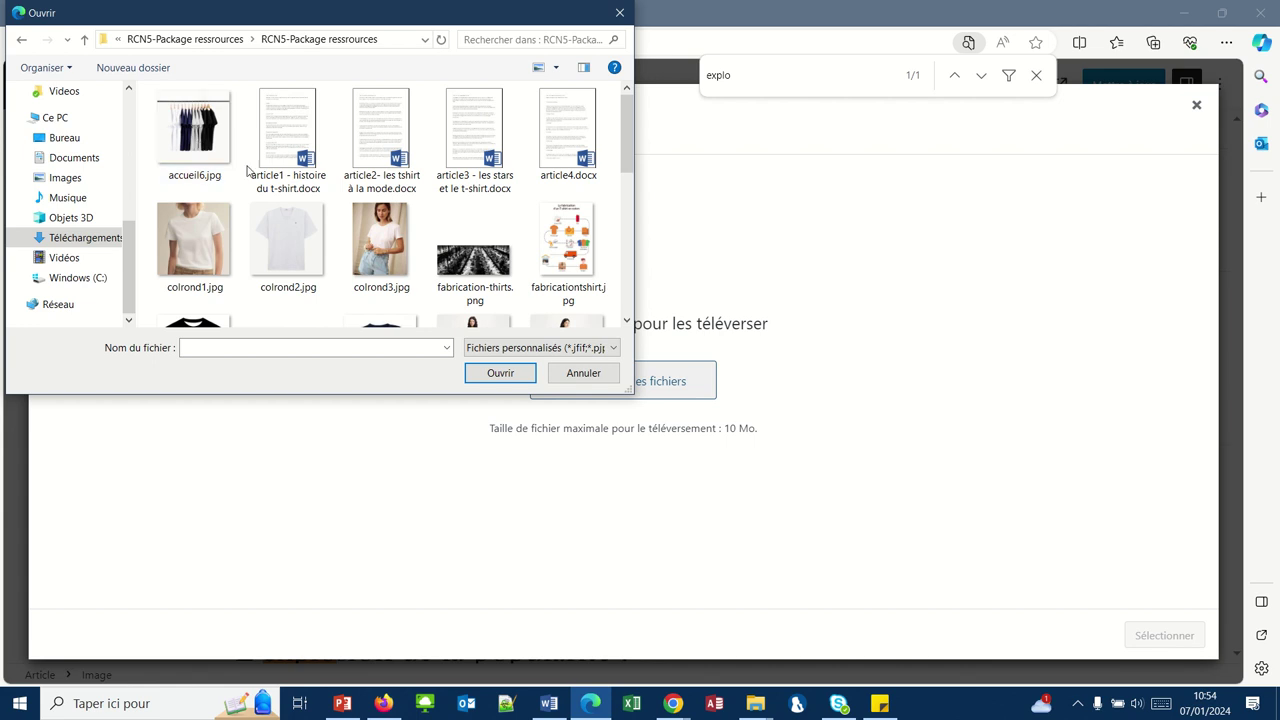
Upload the image tshirt-us-navy.jpeg to the media library.
left_click(627, 305)
left_click(627, 305)
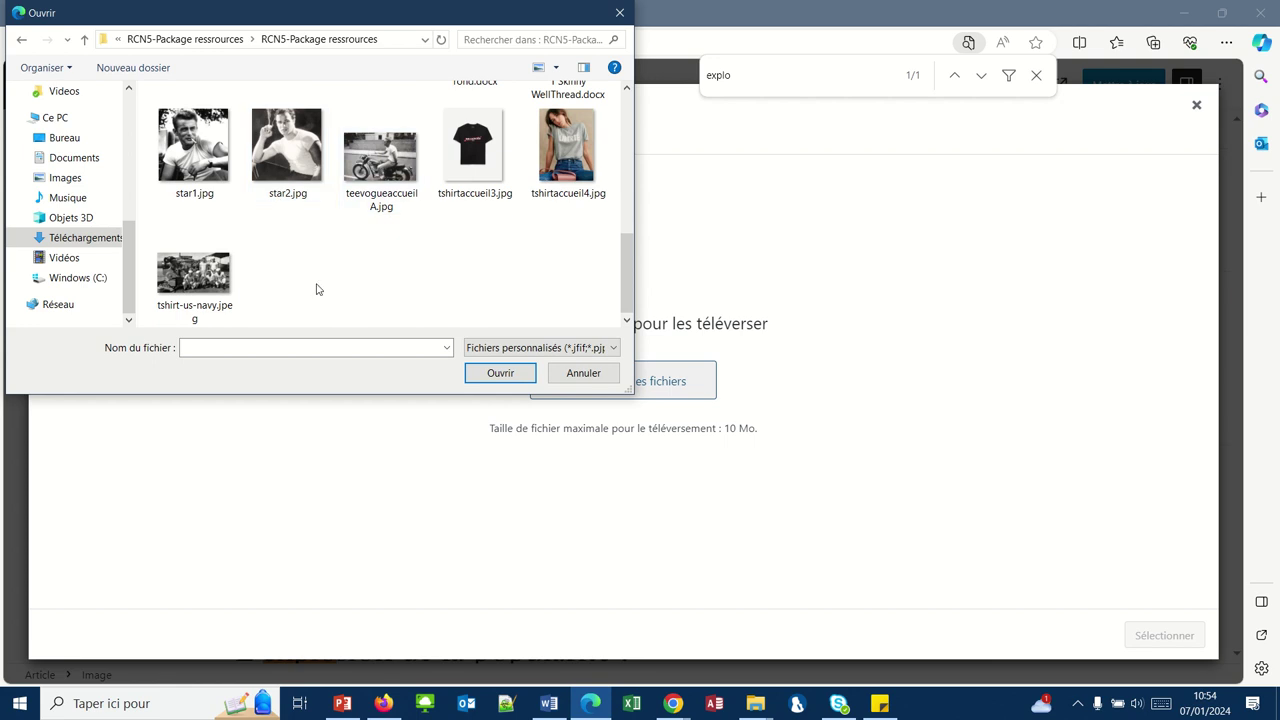
left_click(195, 285)
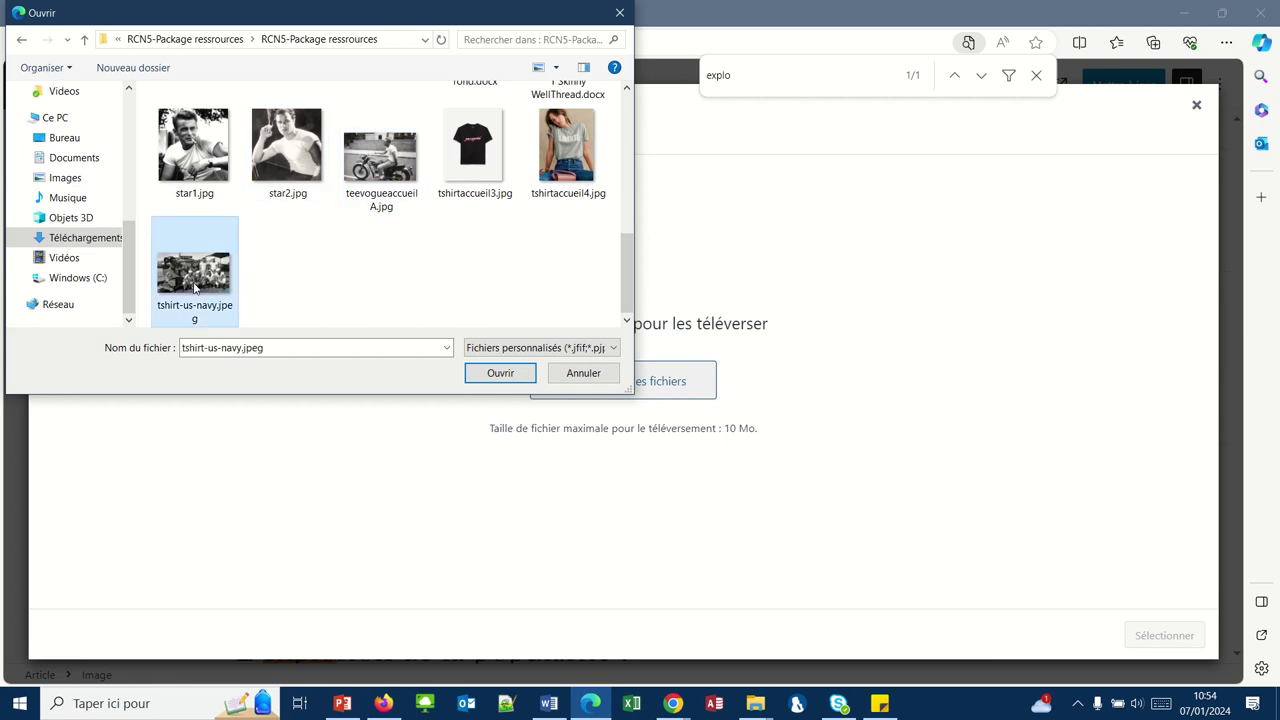
left_click(513, 379)
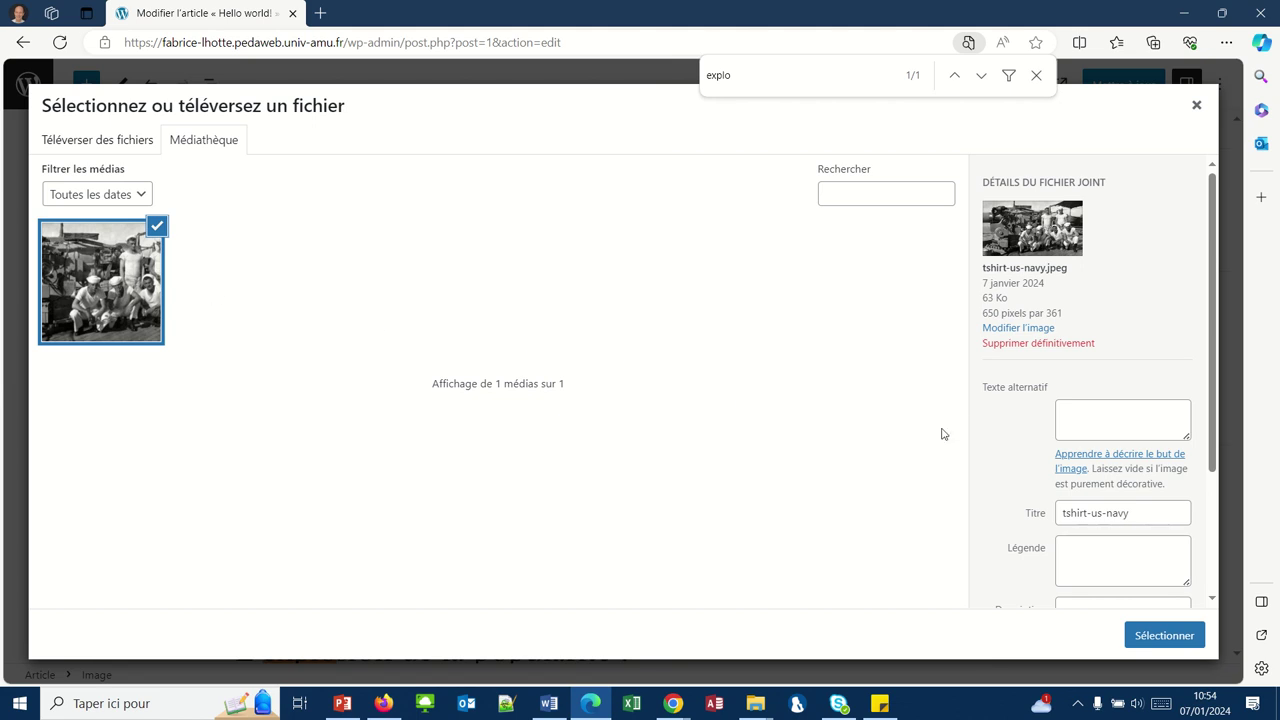
Give tshirt-us-navy.jpeg the alternative text "T-shirts des années 1930" and insert it into the image block.
left_click(1089, 421)
type("-shir")
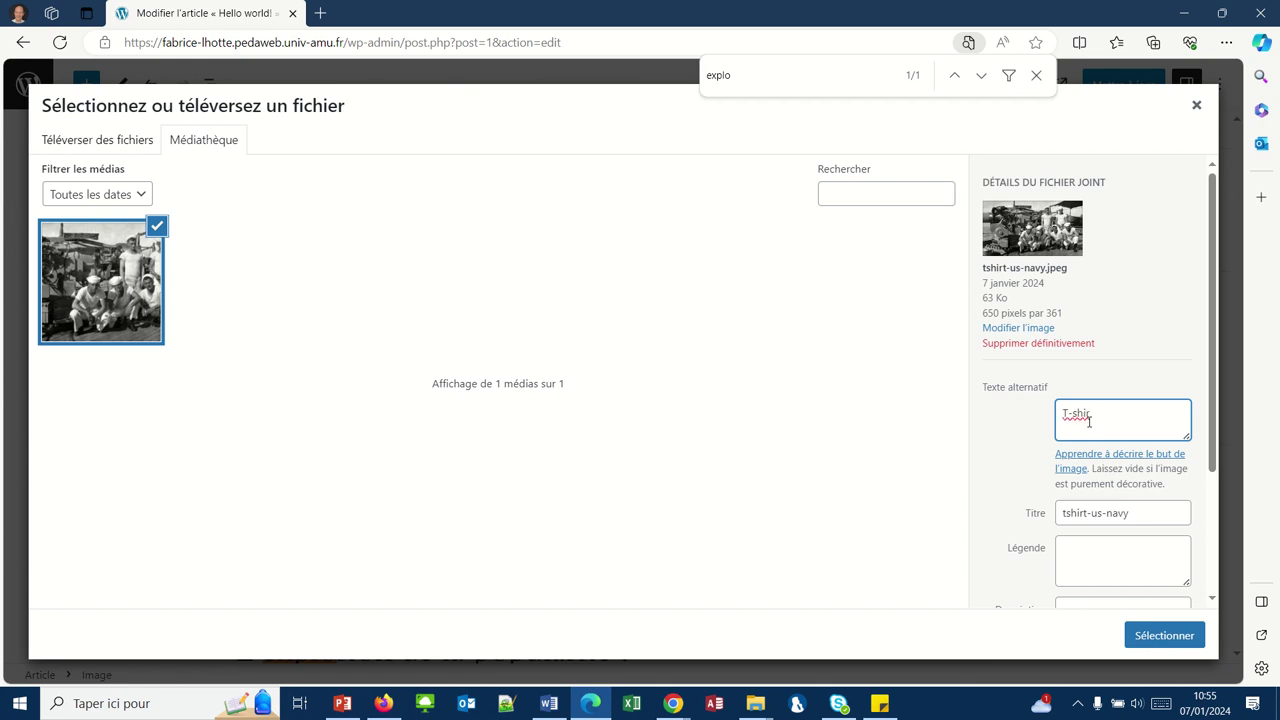
type("ts das années 301930")
scroll(1023, 483, "down", 2)
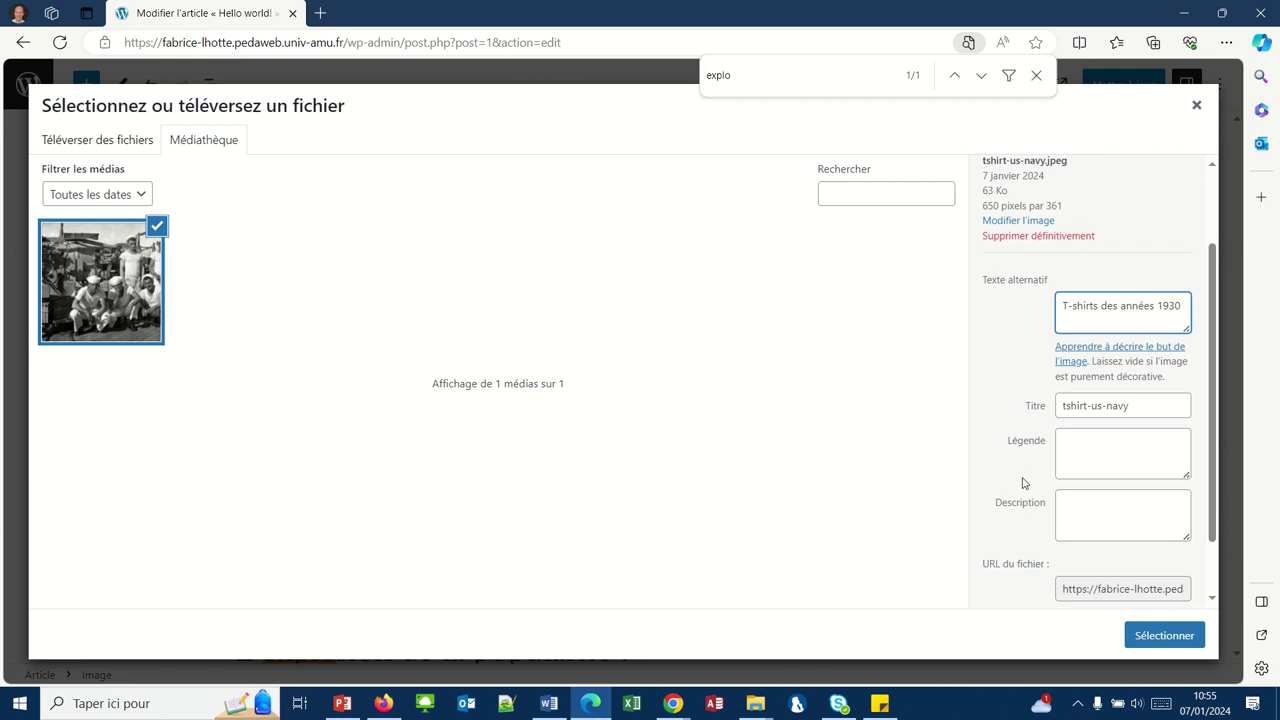
scroll(1023, 483, "down", 1)
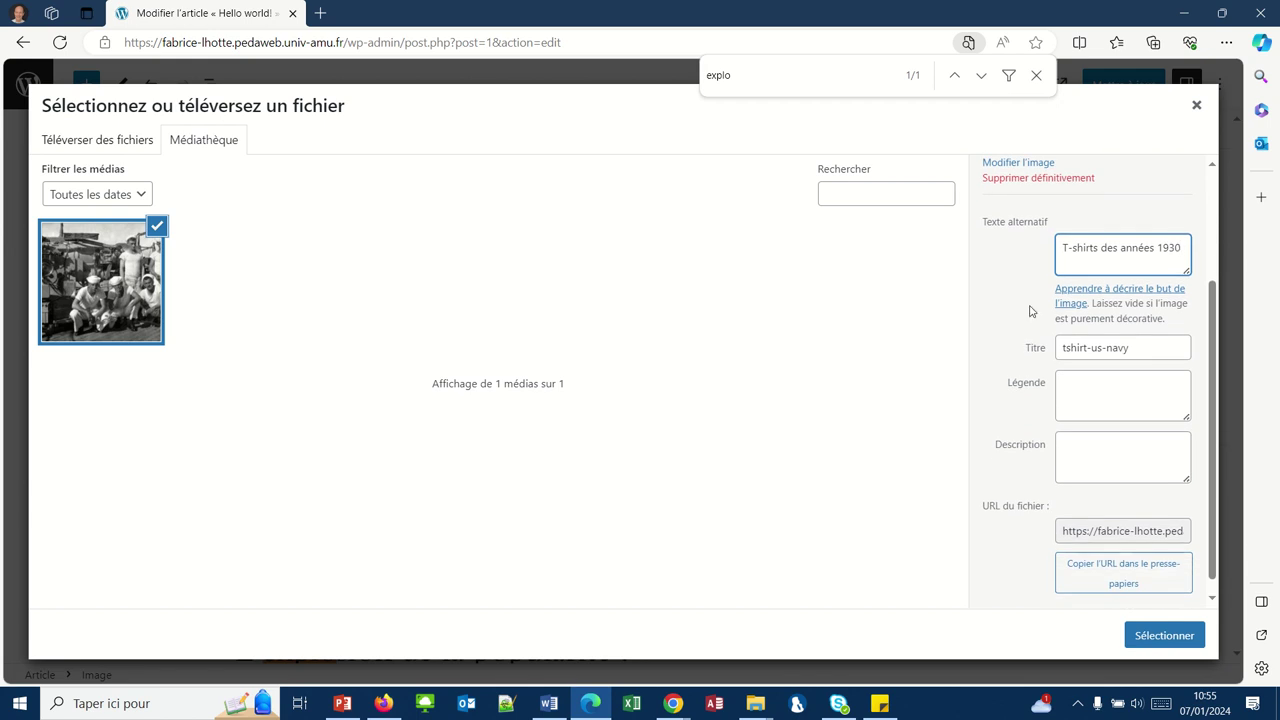
left_click(1147, 638)
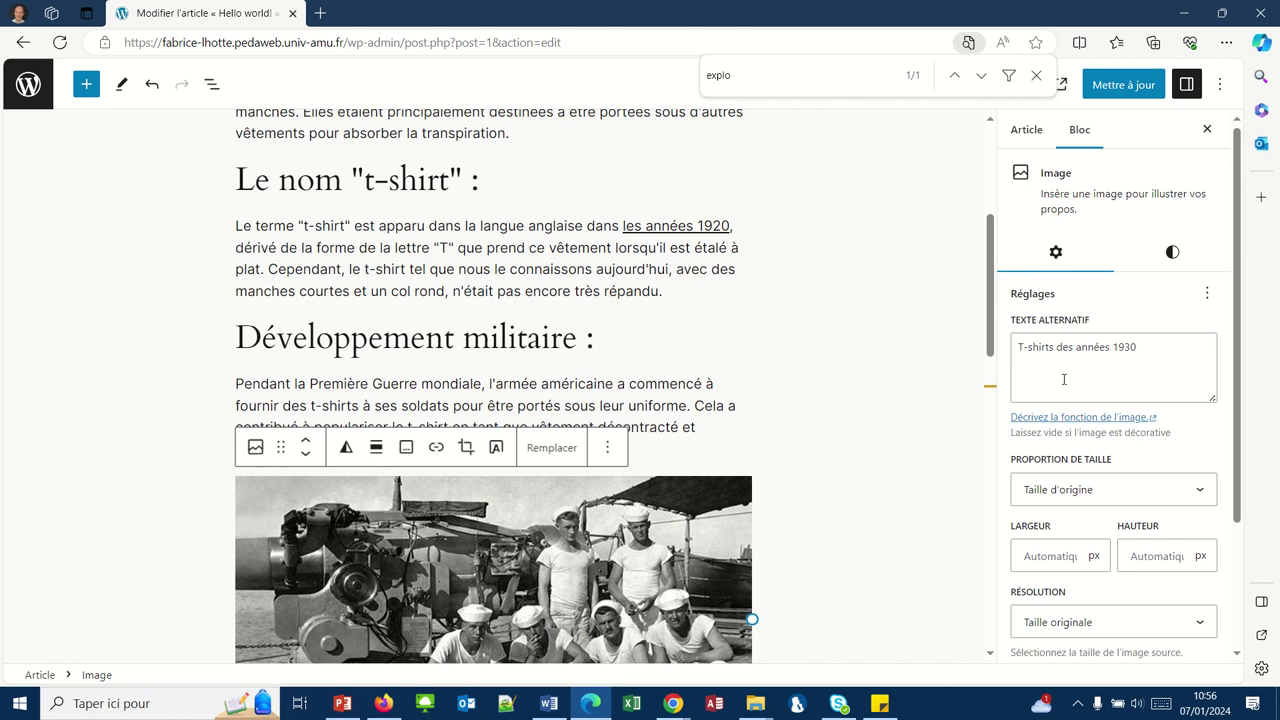
Set the image's aspect ratio to Large - 16:9 and enable enlarging on click (Agrandir au clic).
scroll(1064, 379, "down", 2)
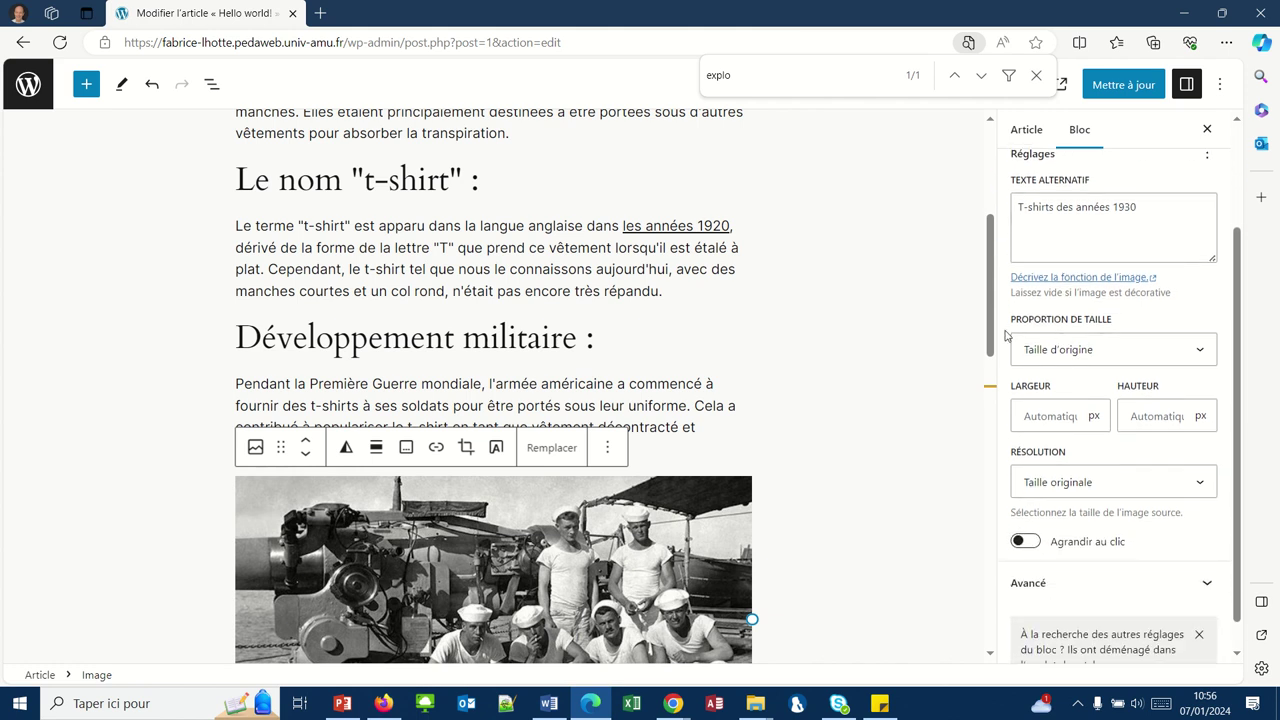
left_click(1199, 354)
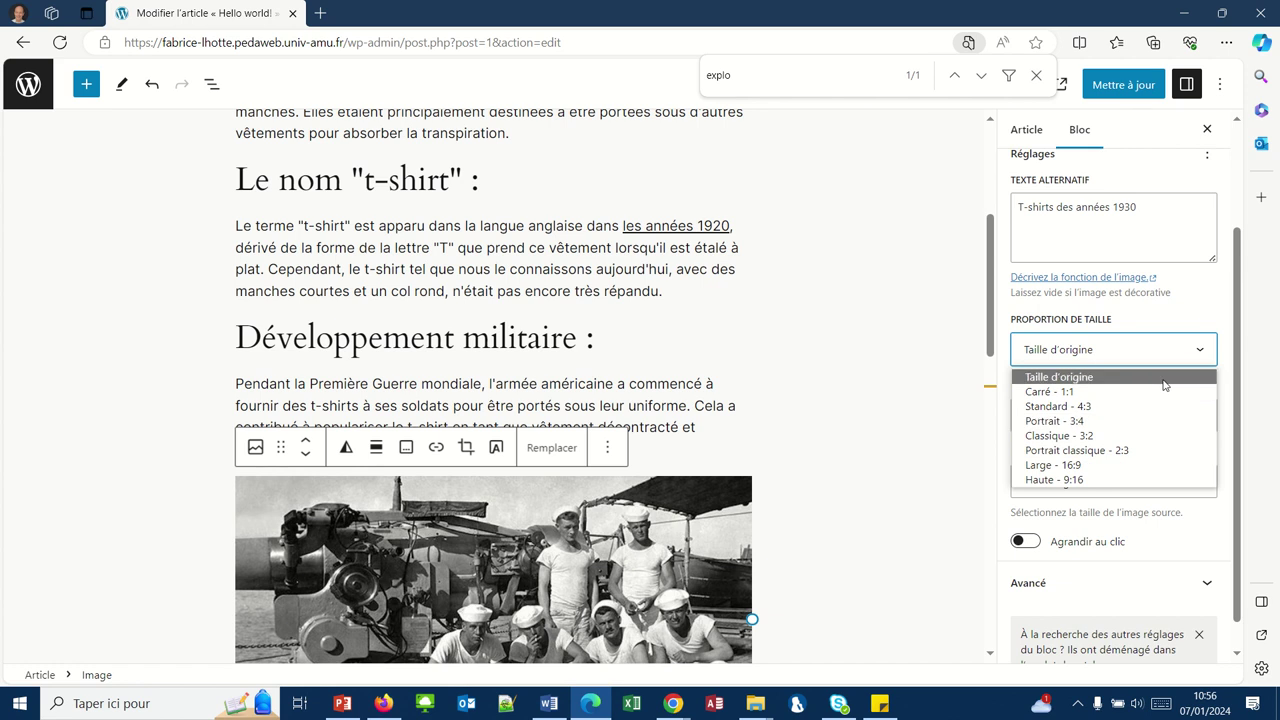
left_click(1075, 470)
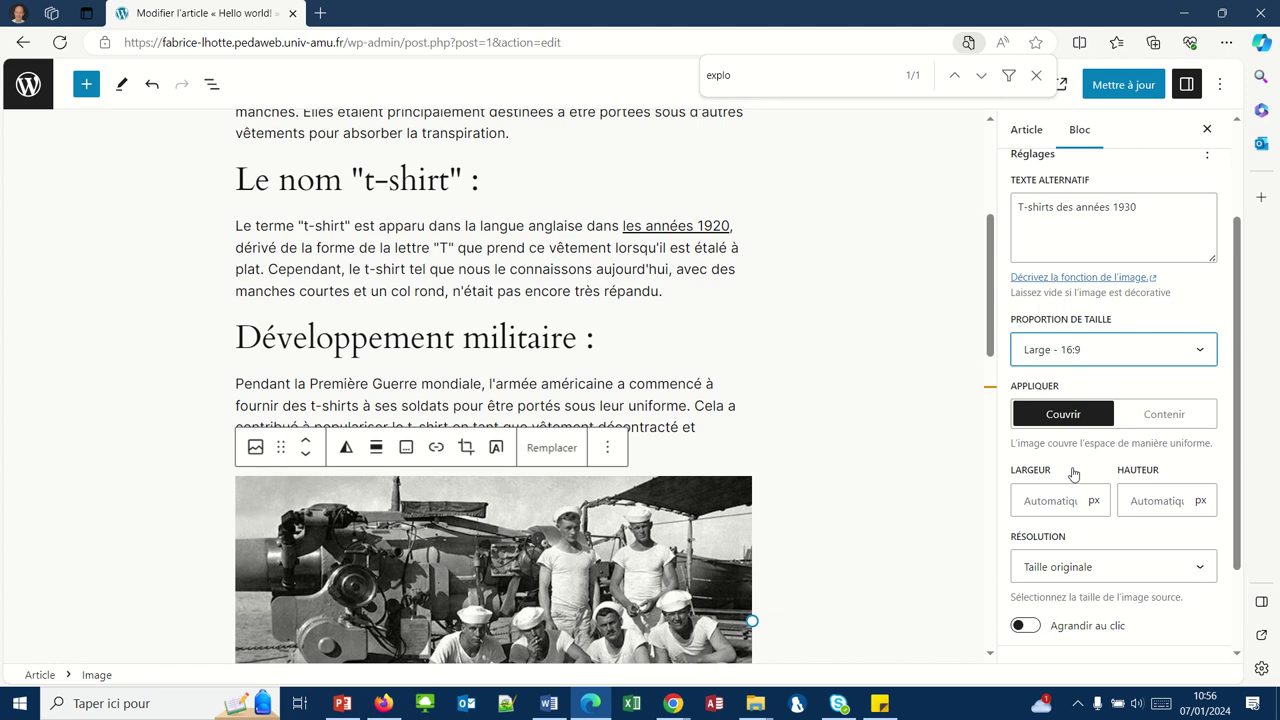
scroll(1073, 473, "down", 2)
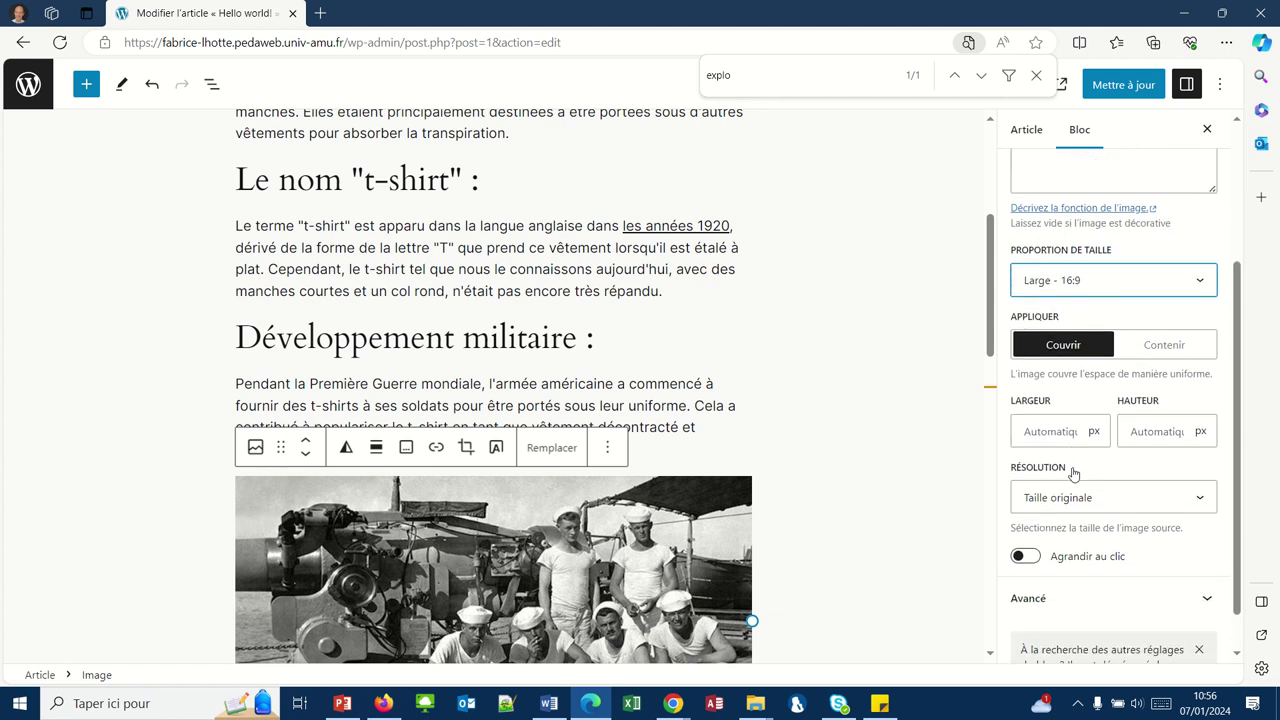
scroll(1073, 473, "down", 1)
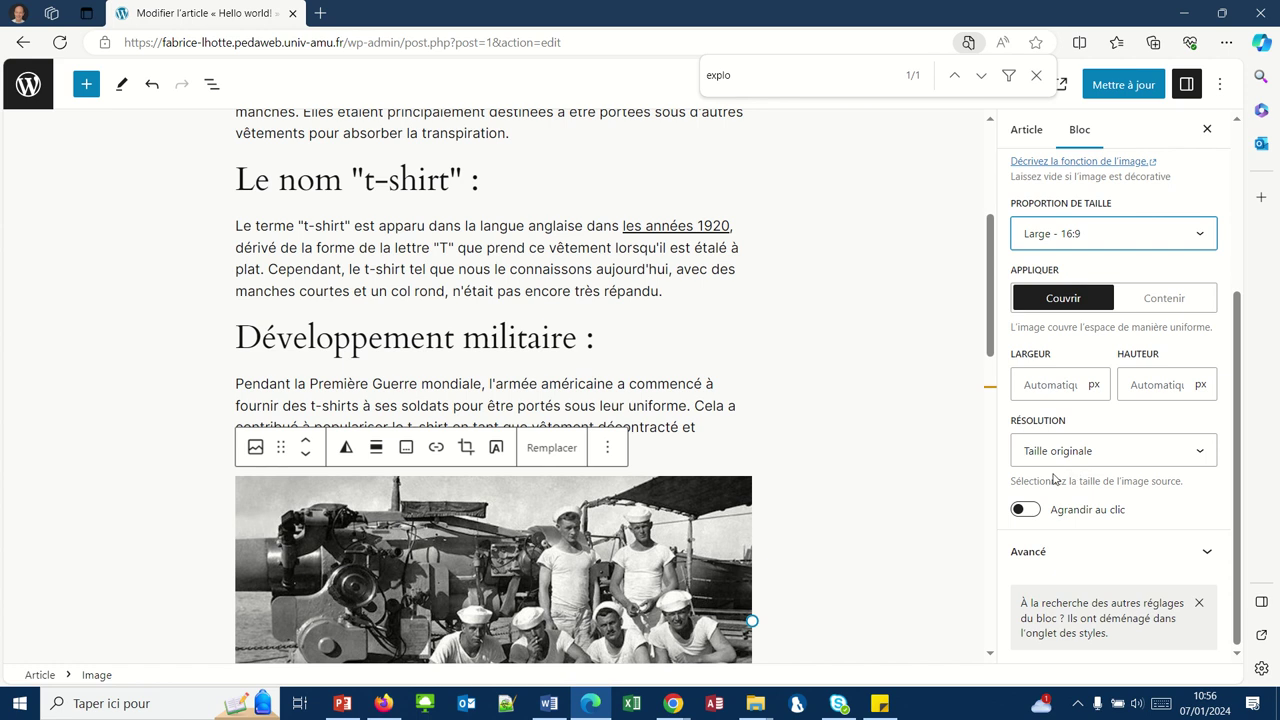
left_click(1029, 512)
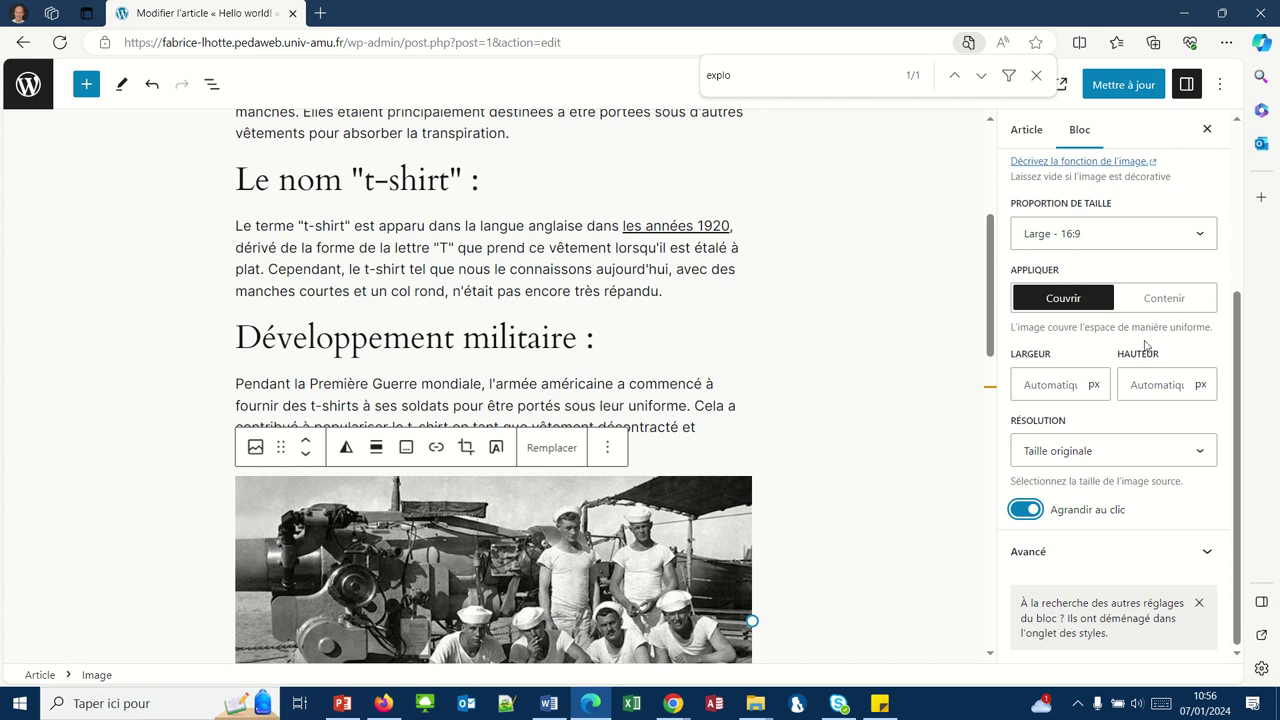
scroll(1077, 327, "up", 2)
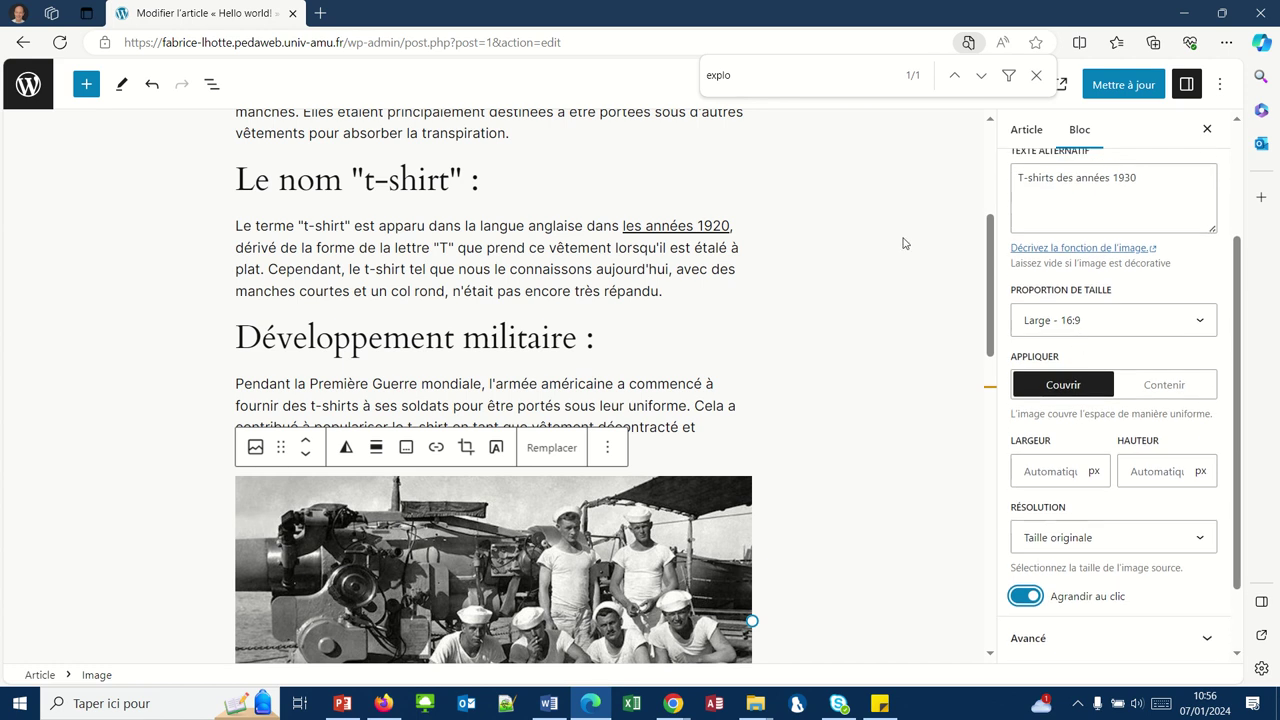
left_click(513, 25)
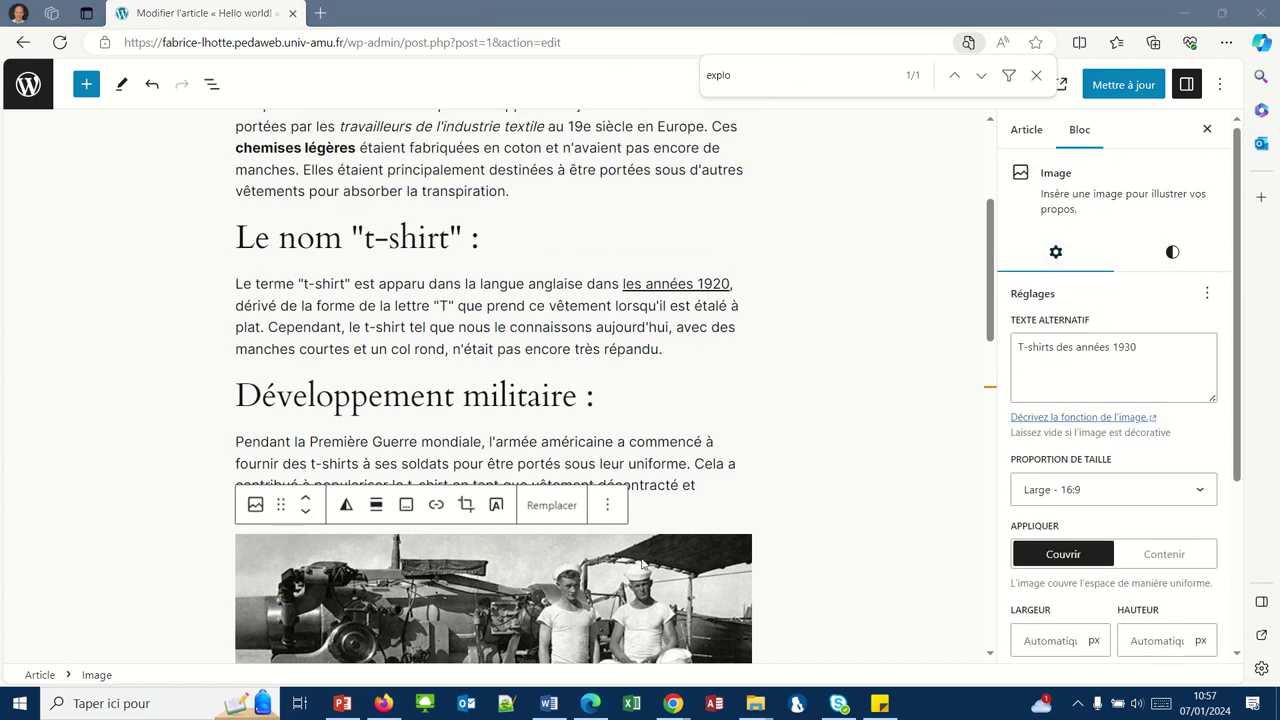
scroll(617, 533, "down", 2)
scroll(614, 391, "down", 1)
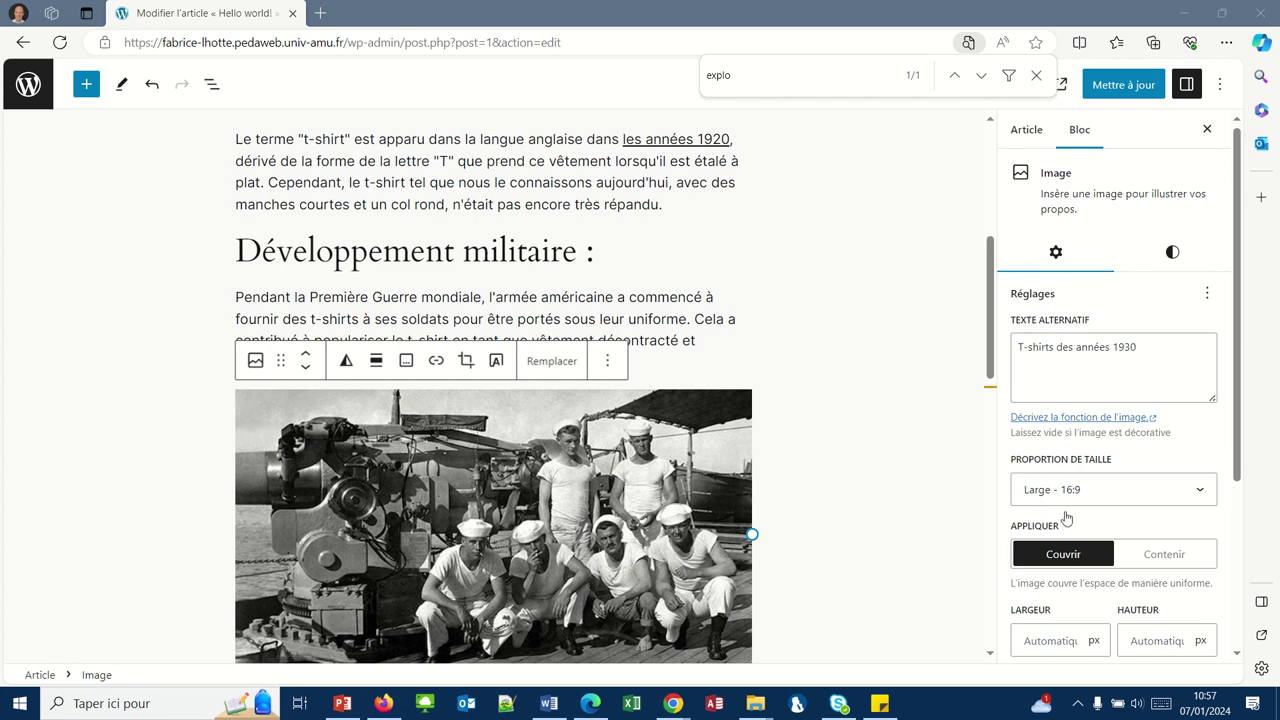
left_click(1186, 85)
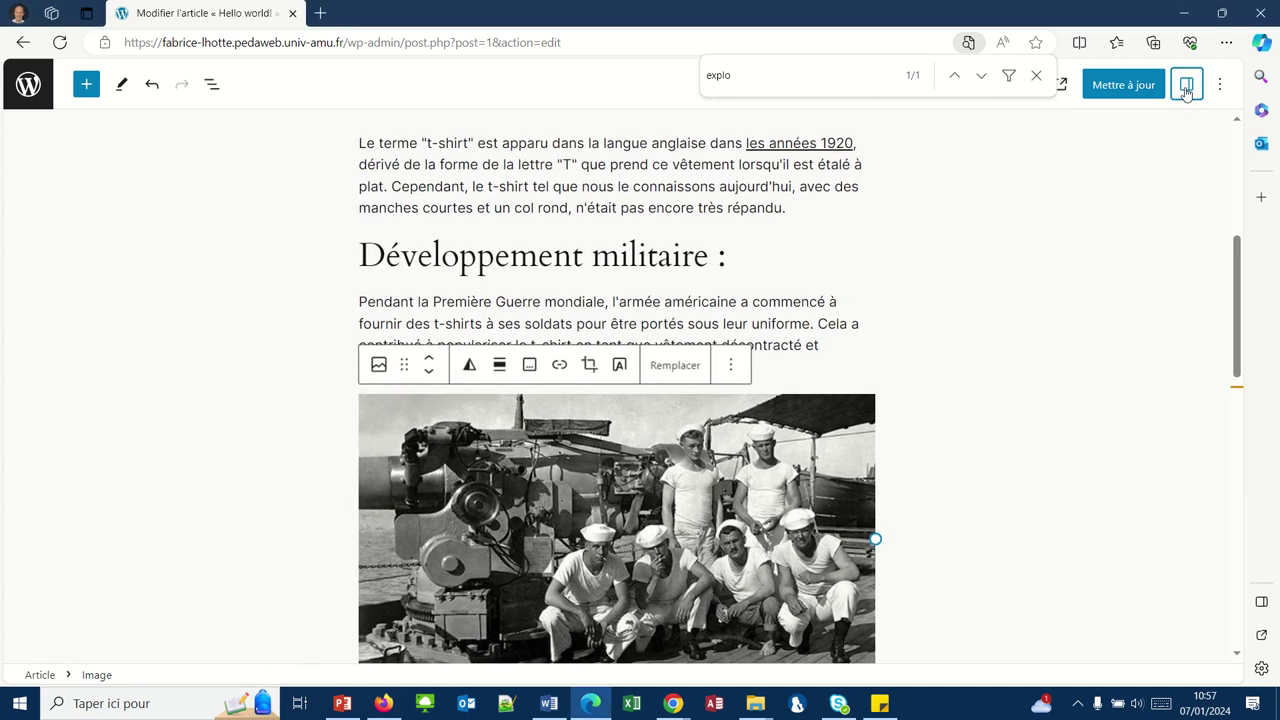
left_click(1186, 87)
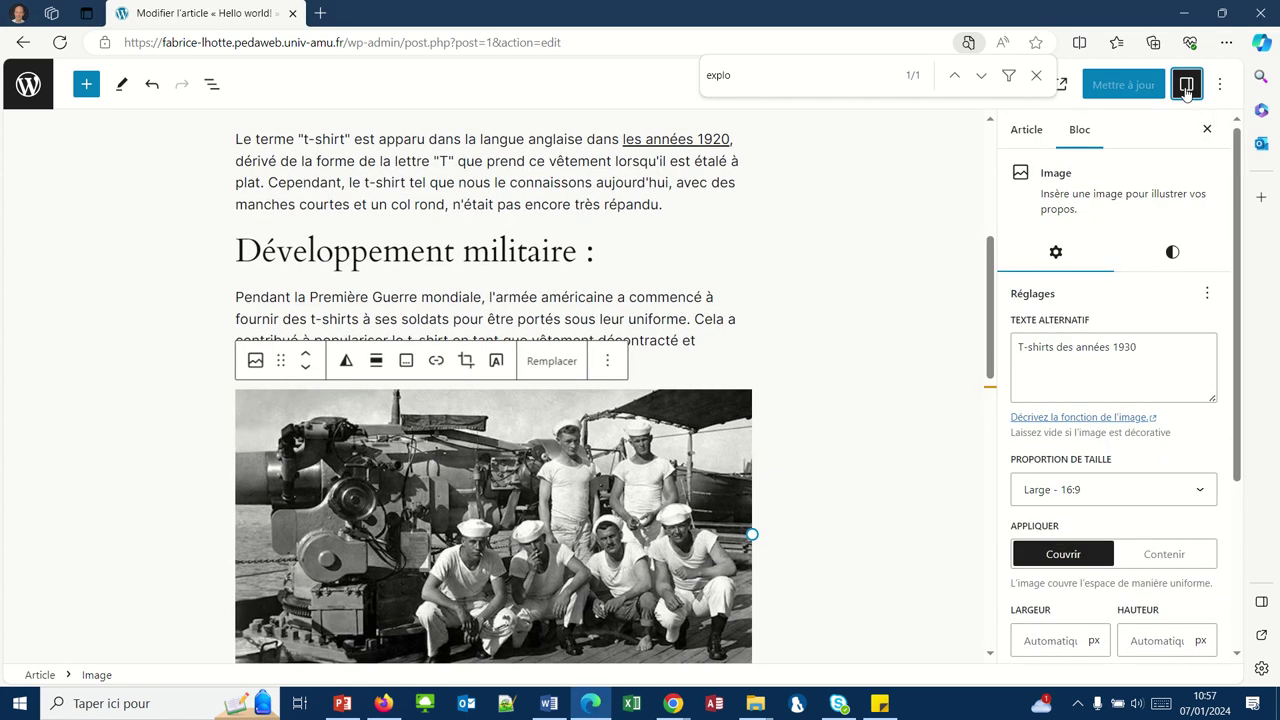
scroll(1104, 428, "down", 3)
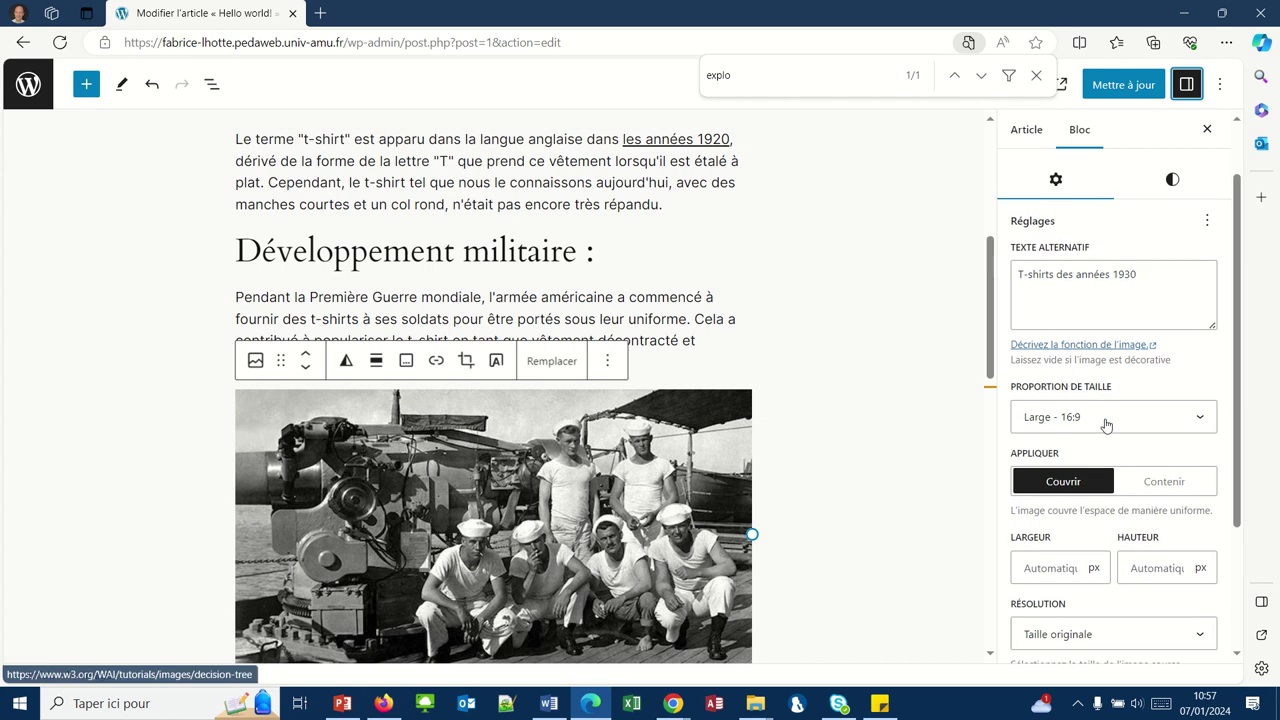
scroll(1106, 425, "up", 3)
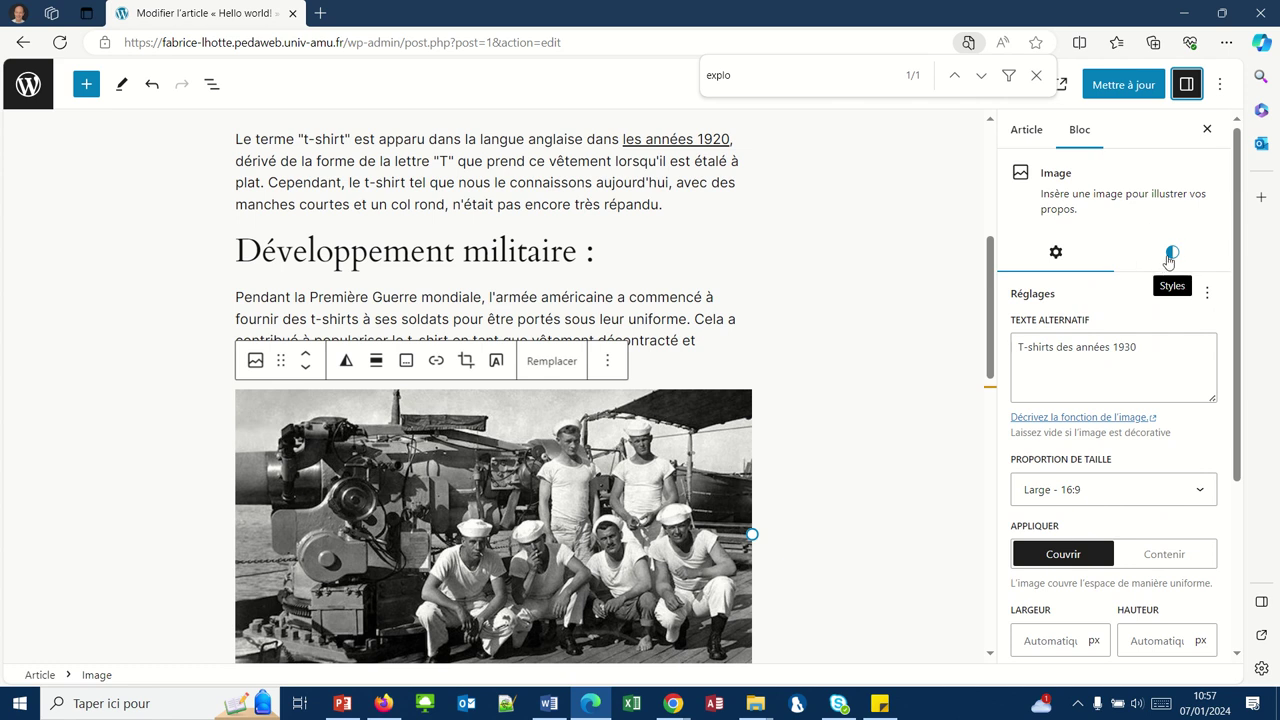
Apply the Arrondis style to the image and set its corner radius to 30 px.
left_click(1169, 261)
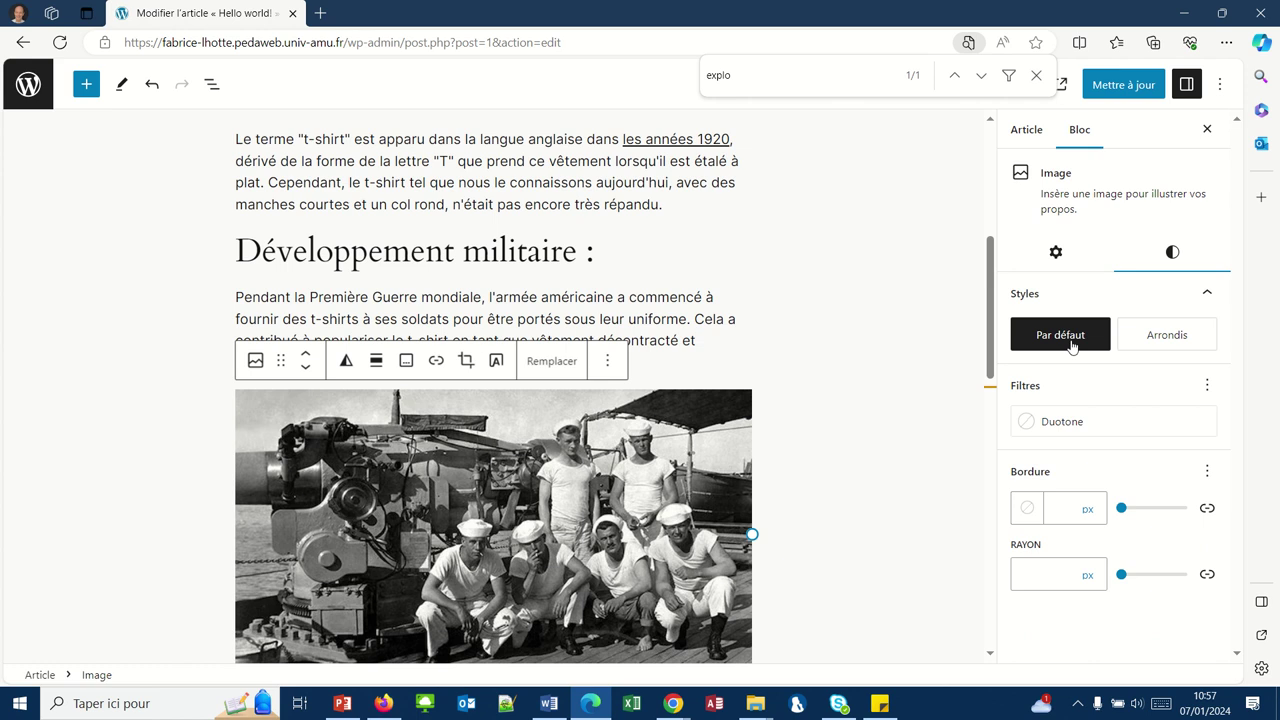
left_click(587, 482)
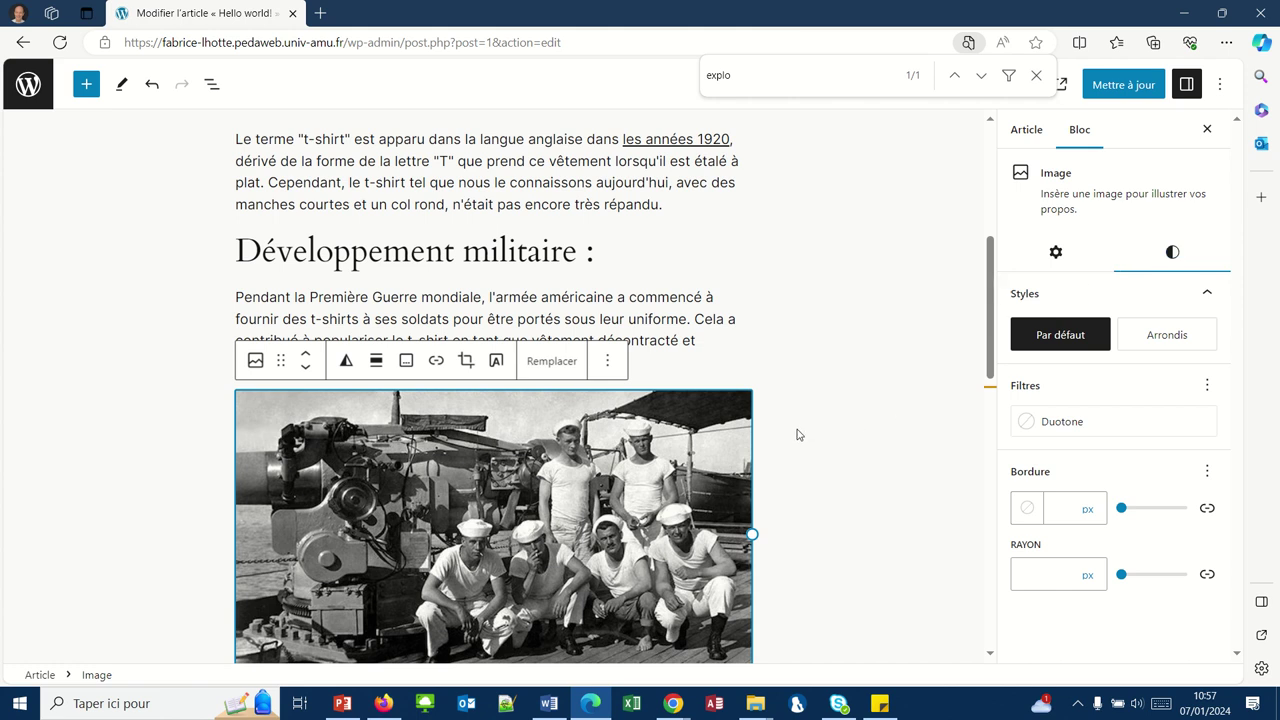
left_click(1163, 345)
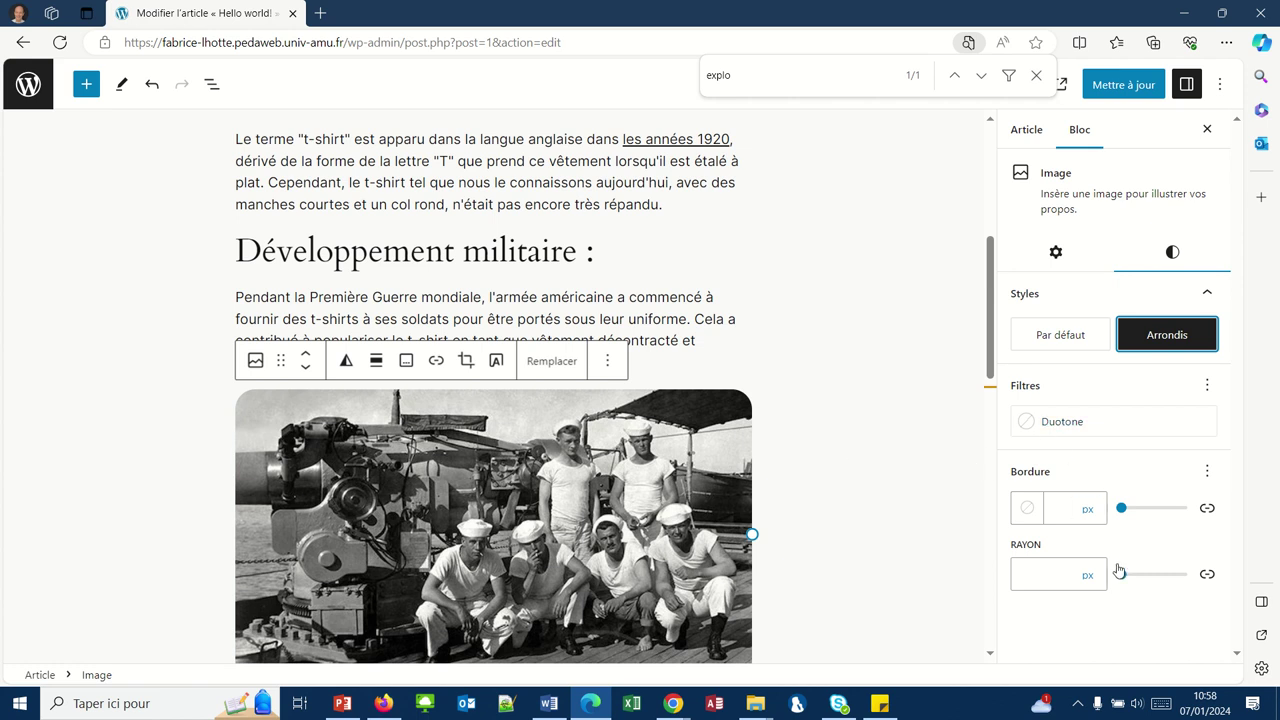
left_click(1031, 568)
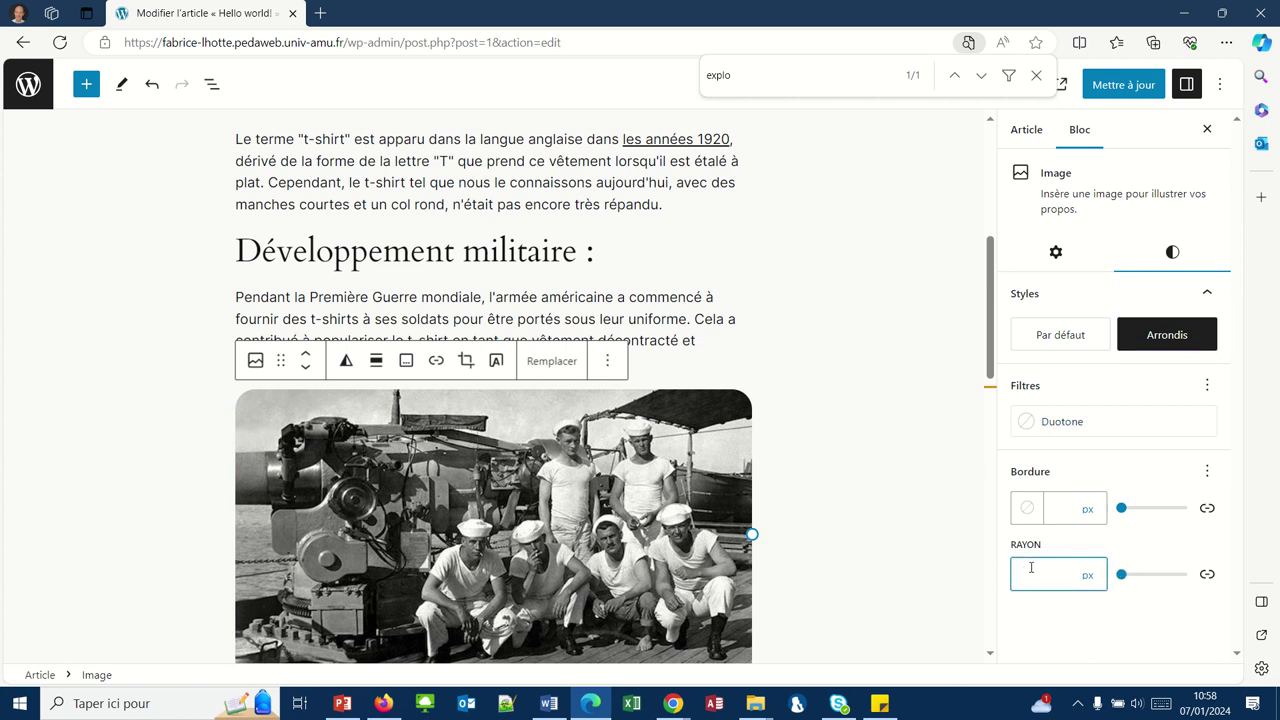
type("30")
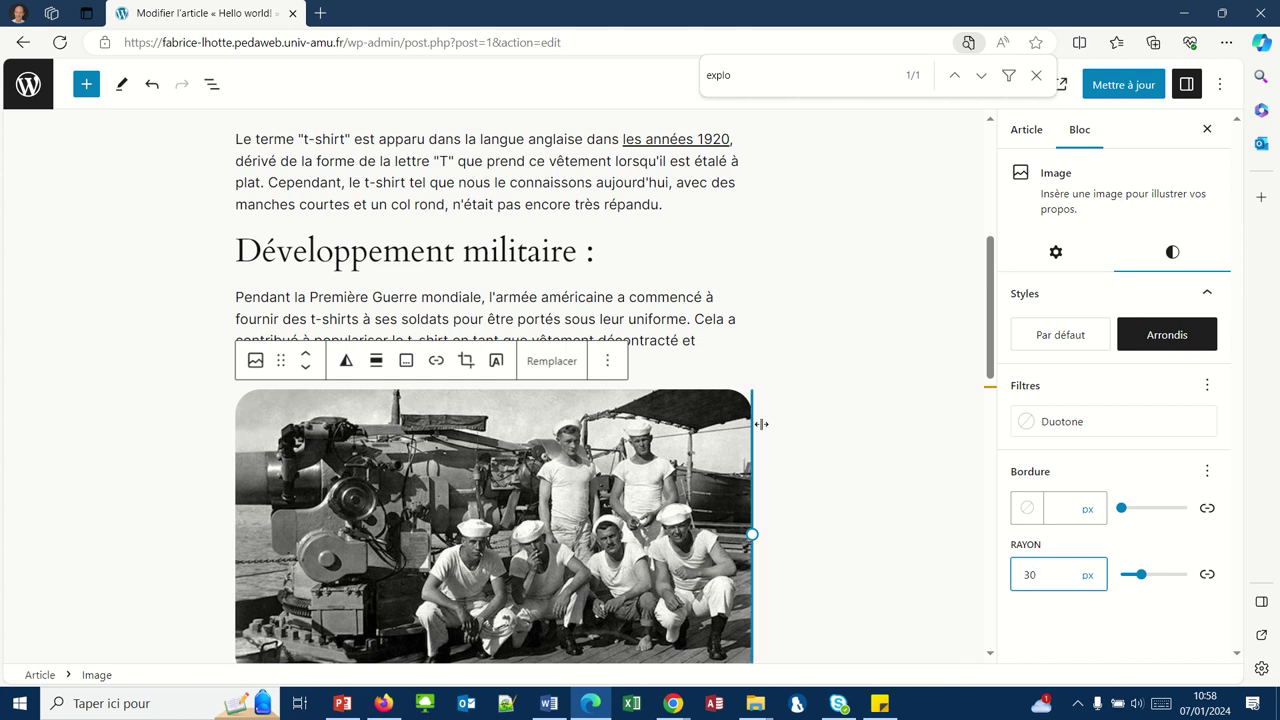
type("0")
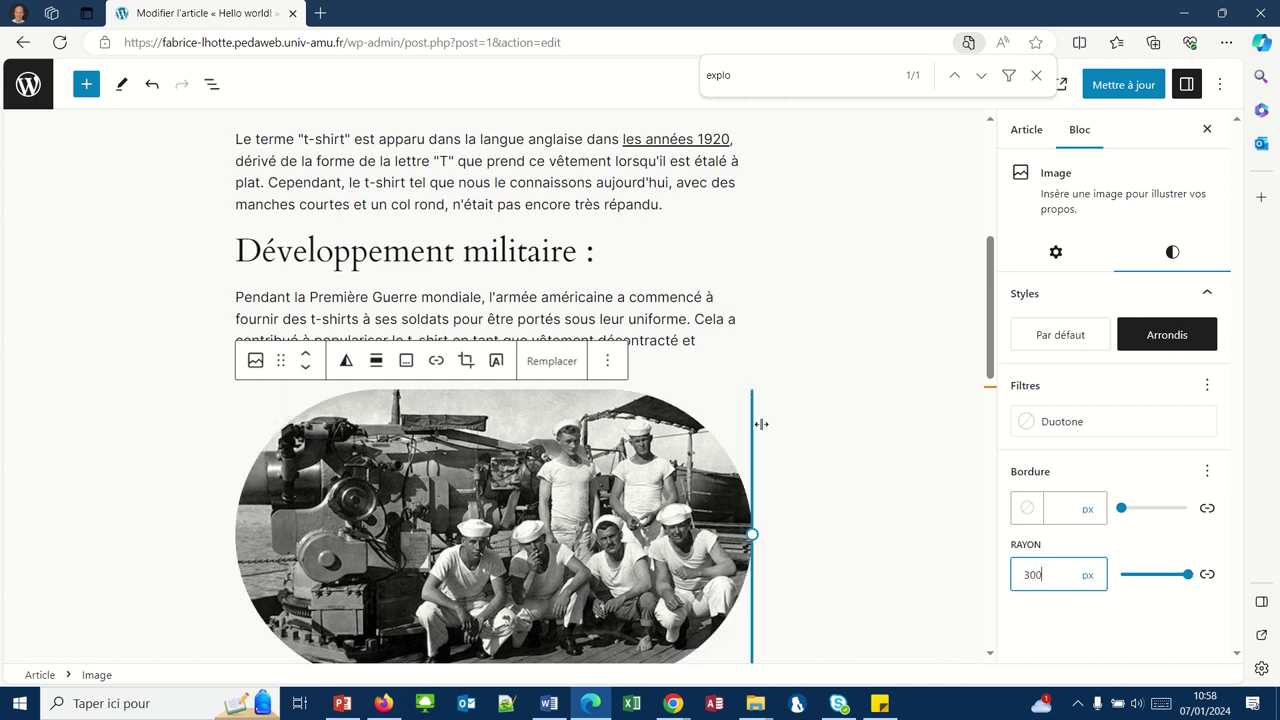
key("BackSpace")
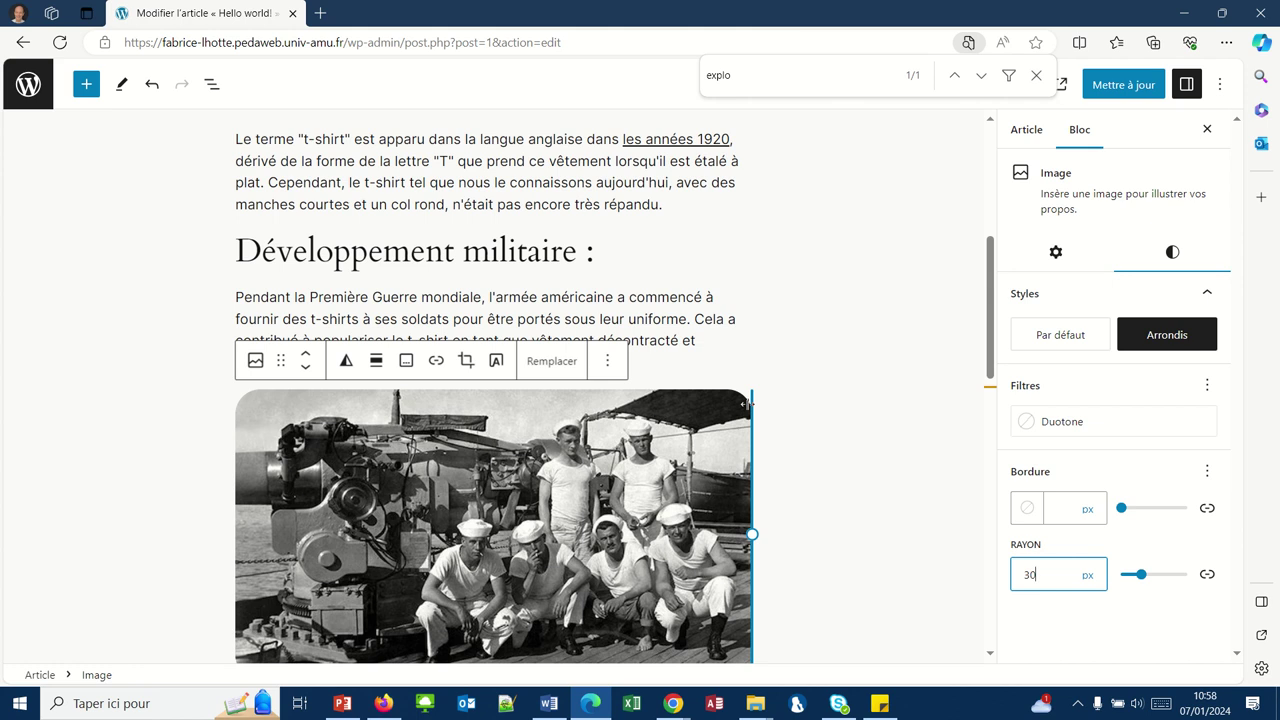
Try the red theme colour Accent / Three as the image's border colour, and reset the border colour.
left_click(1023, 522)
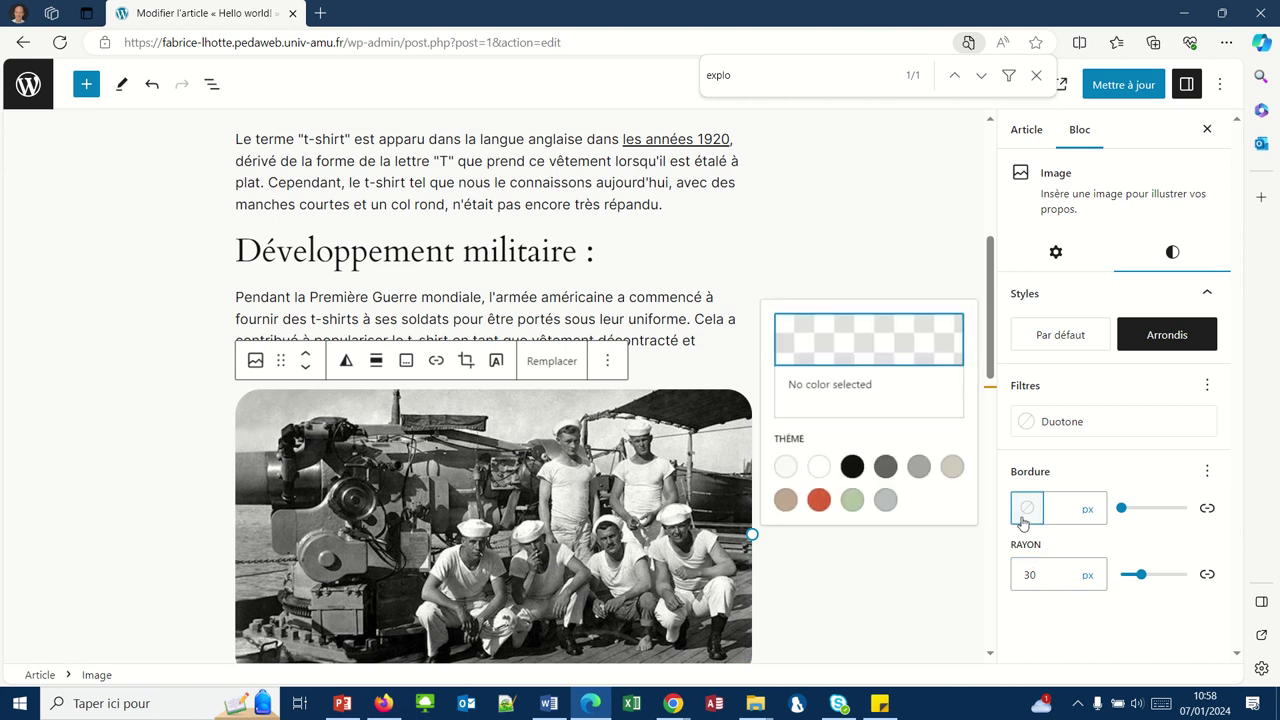
left_click(819, 466)
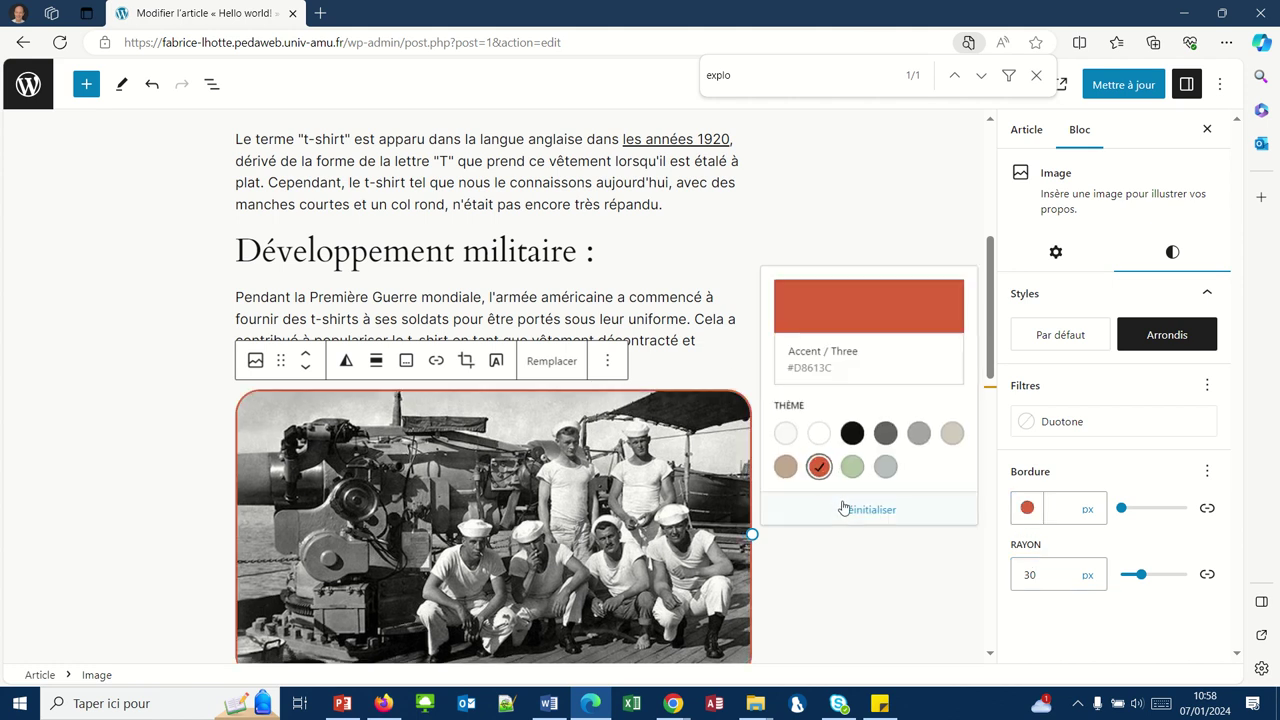
left_click(825, 372)
left_click_drag(825, 370, 747, 366)
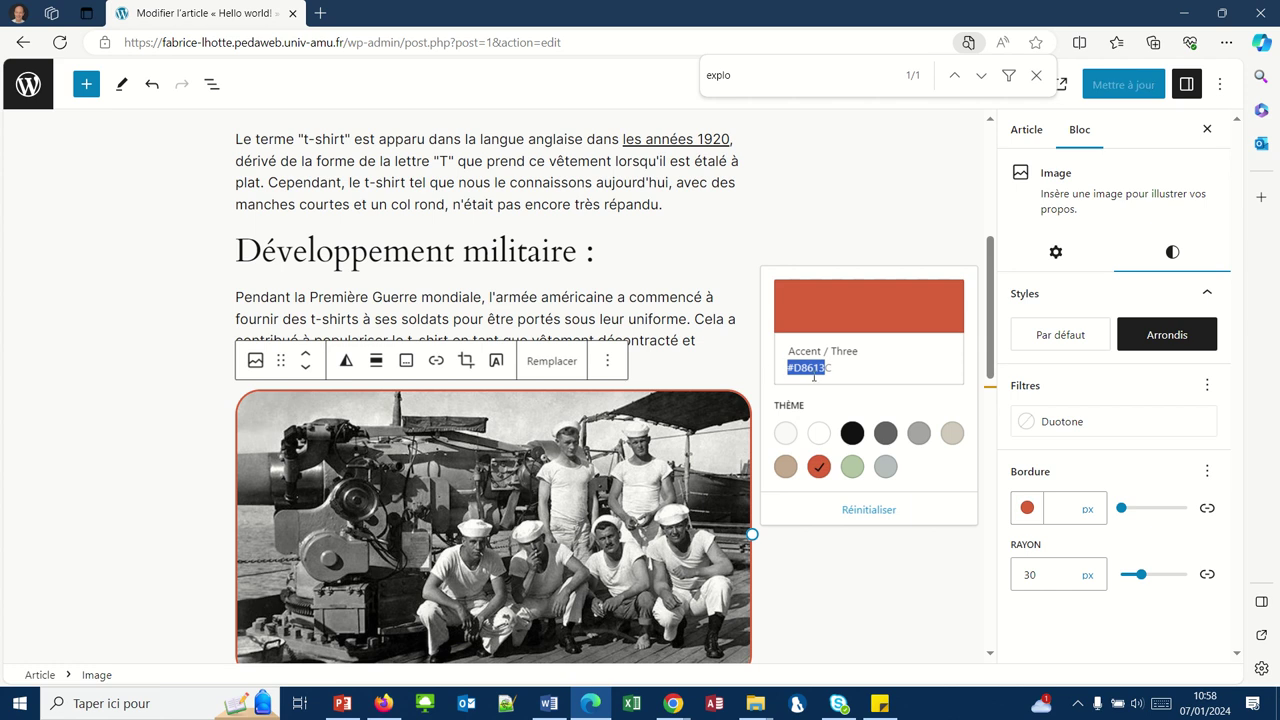
left_click(867, 511)
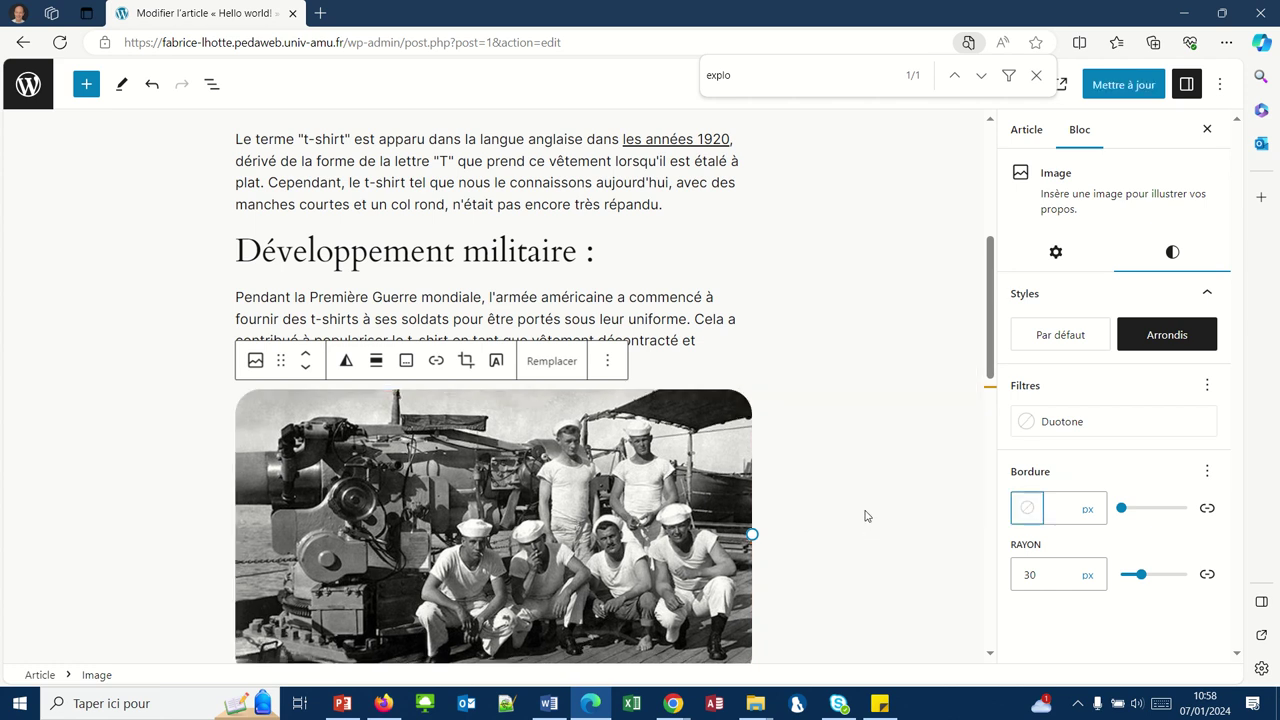
Set the border width of the sailors image to 8 px.
mouse_move(608, 8)
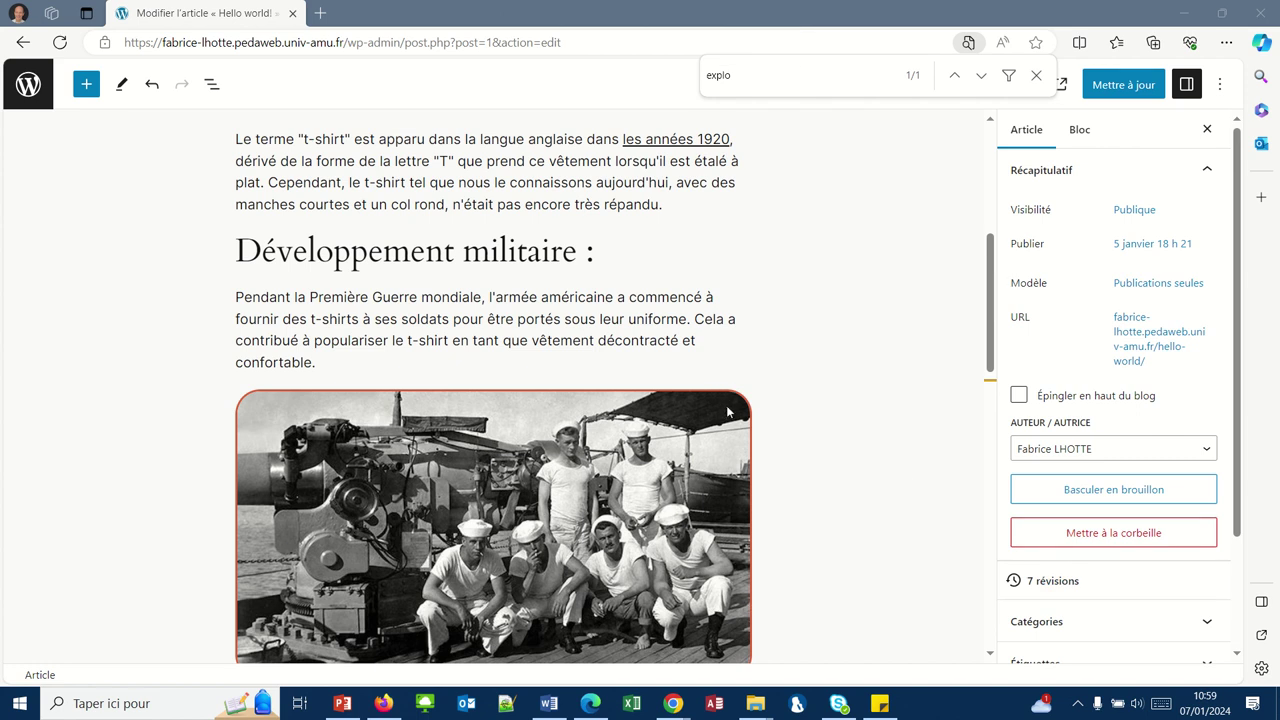
left_click(660, 455)
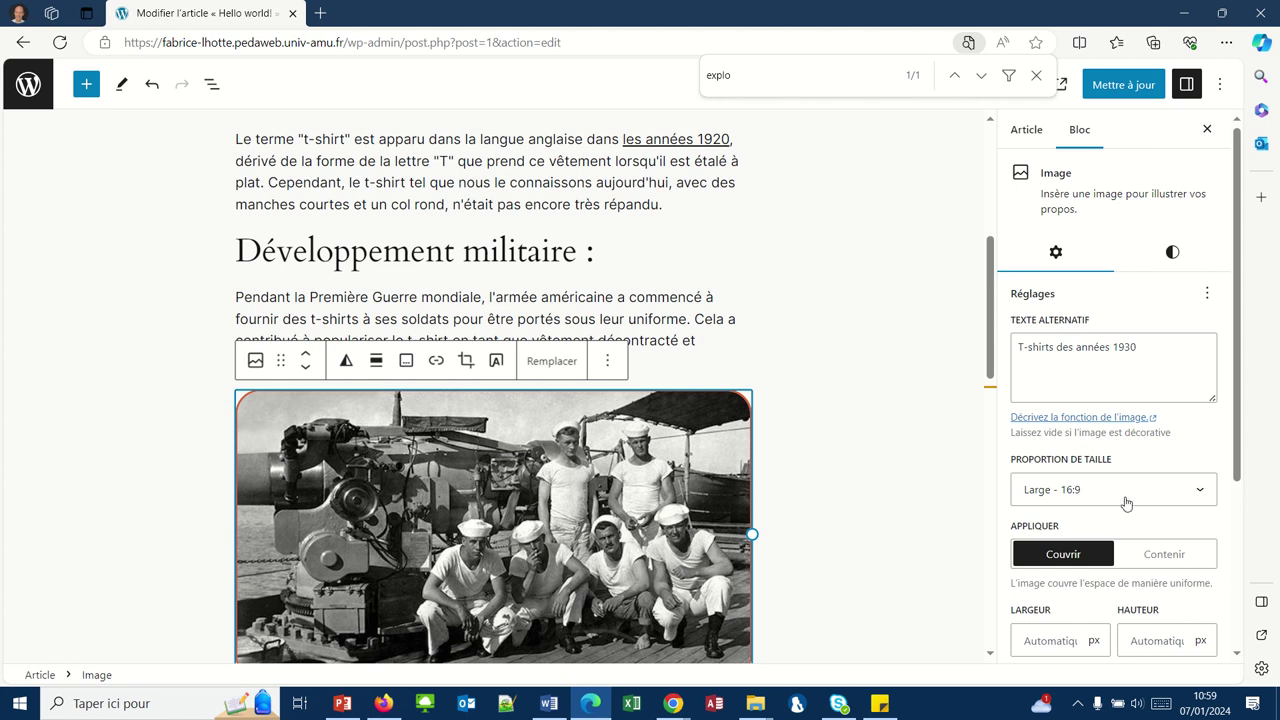
left_click(1172, 254)
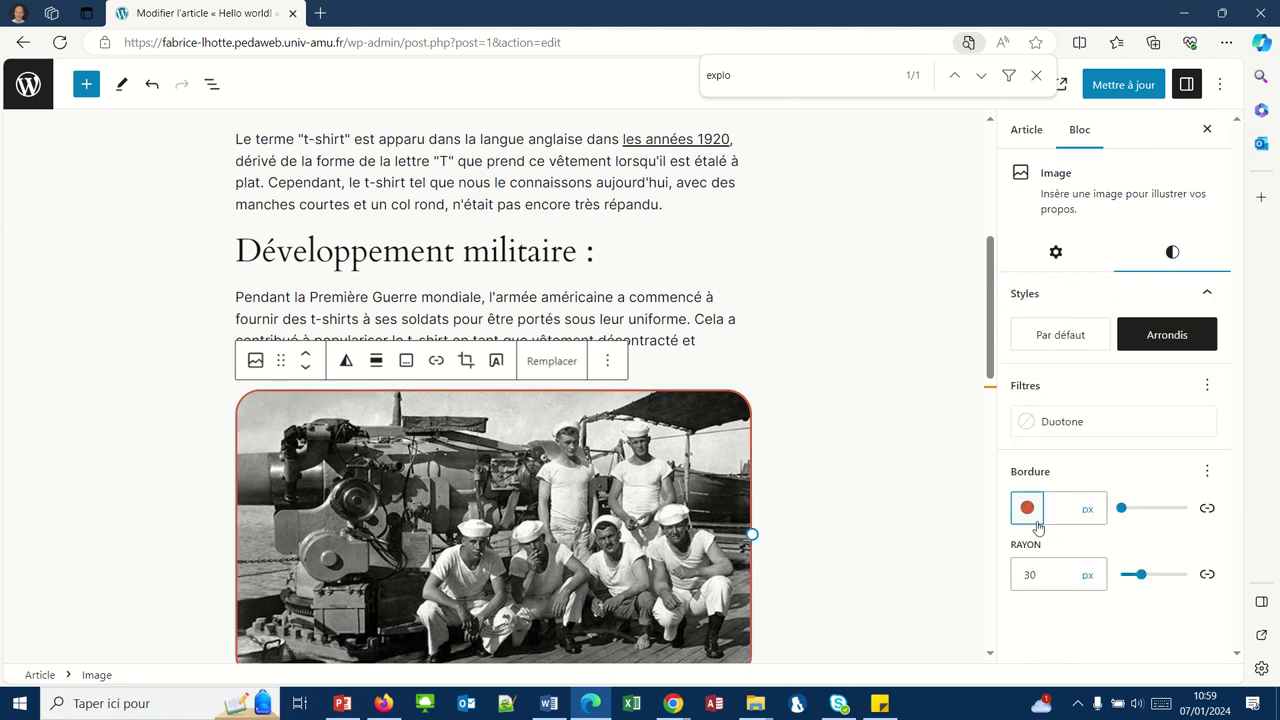
left_click(1062, 507)
type("4")
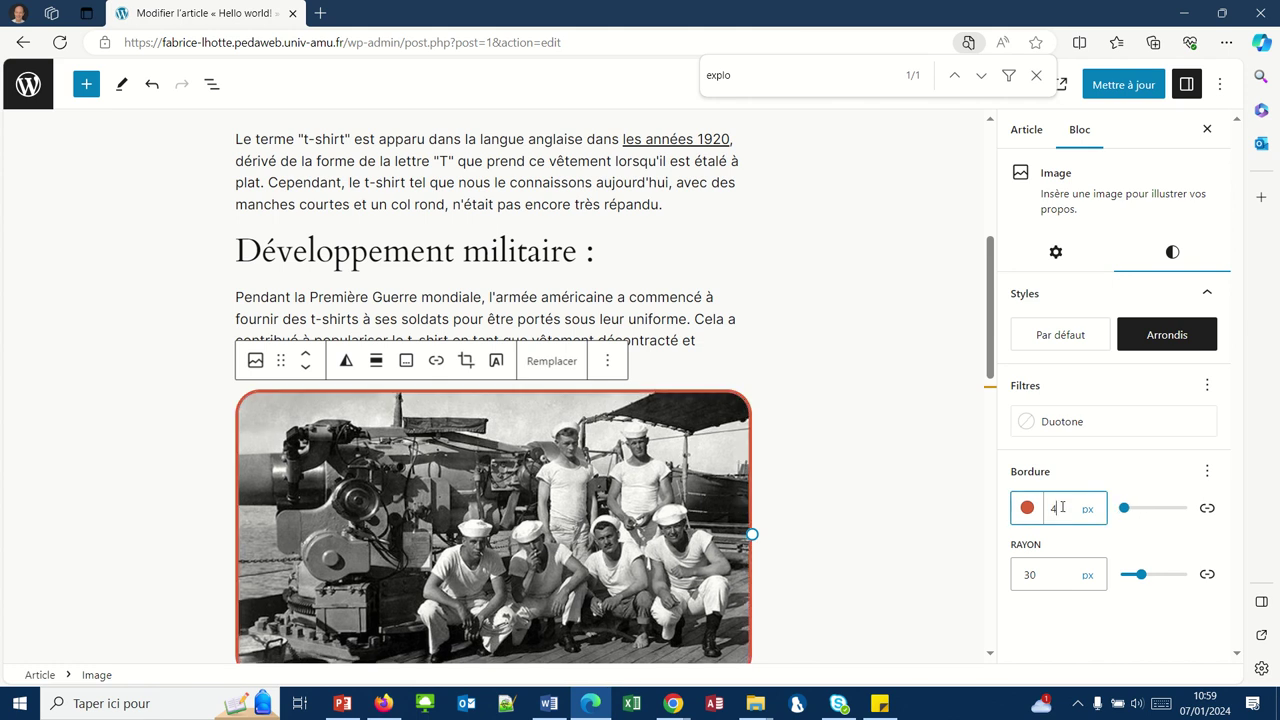
key("BackSpace")
type("8")
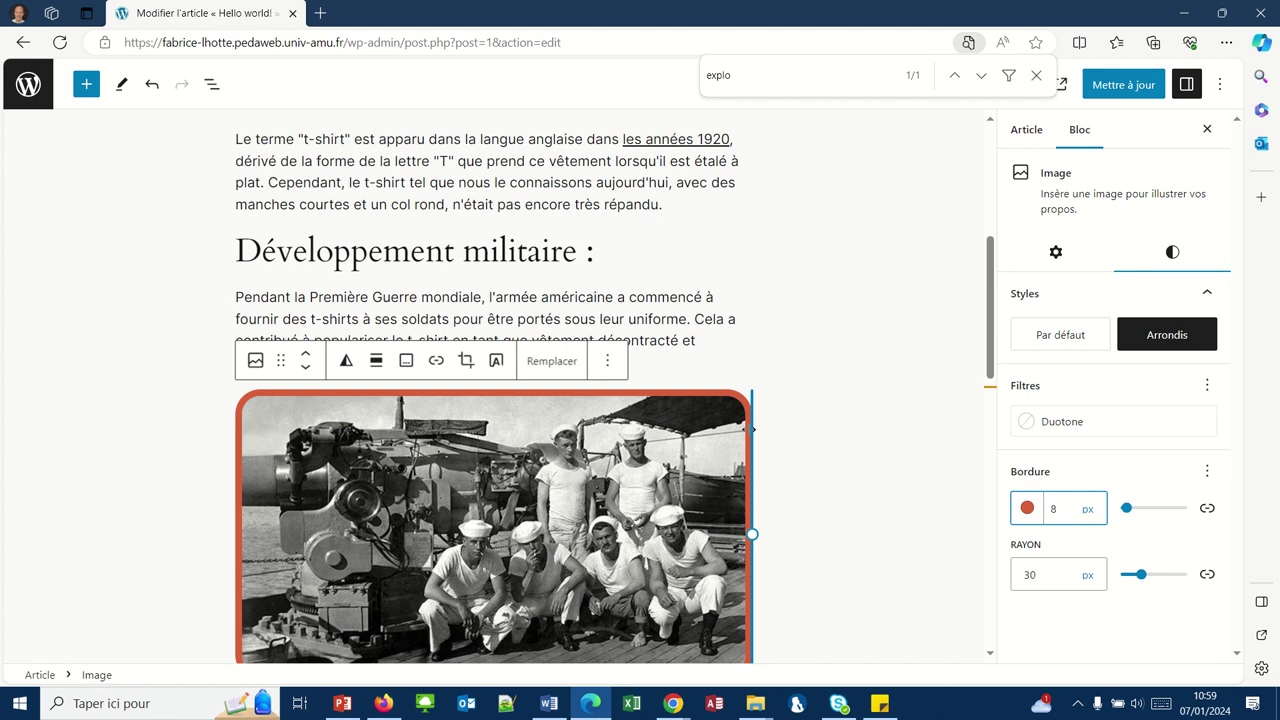
Open the custom colour picker for the sailors image's border colour.
left_click(1027, 508)
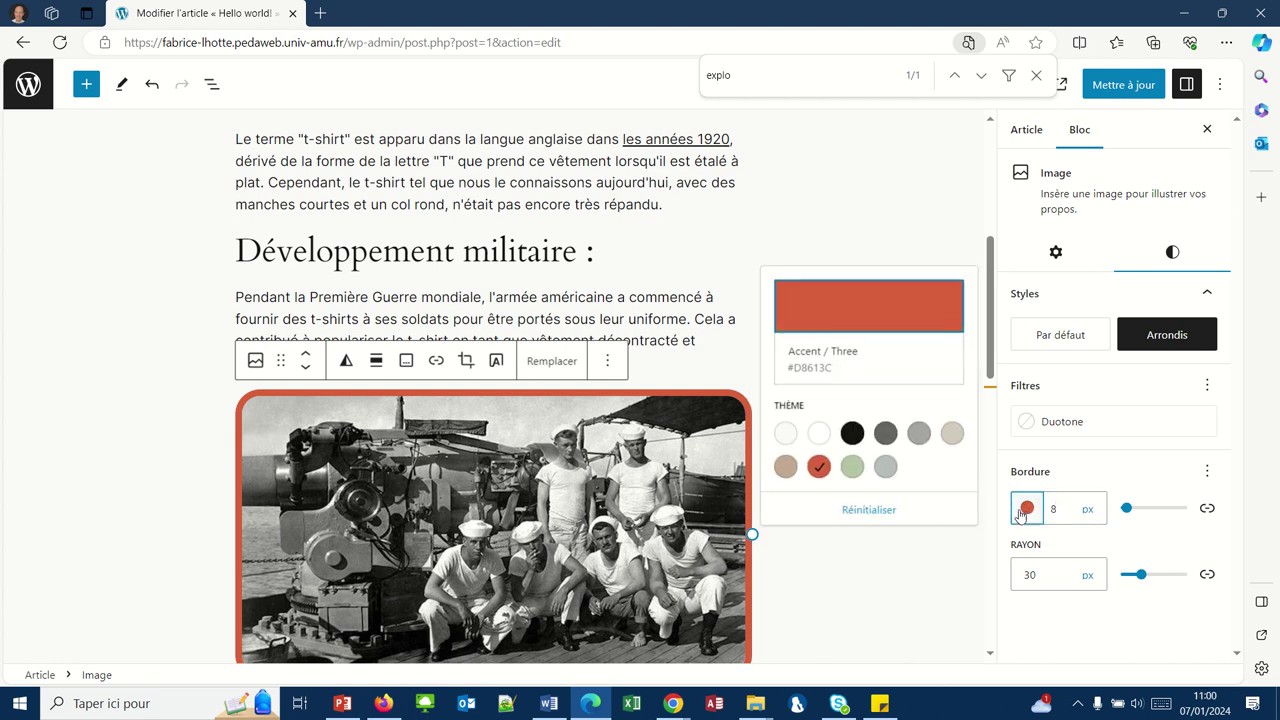
left_click(864, 323)
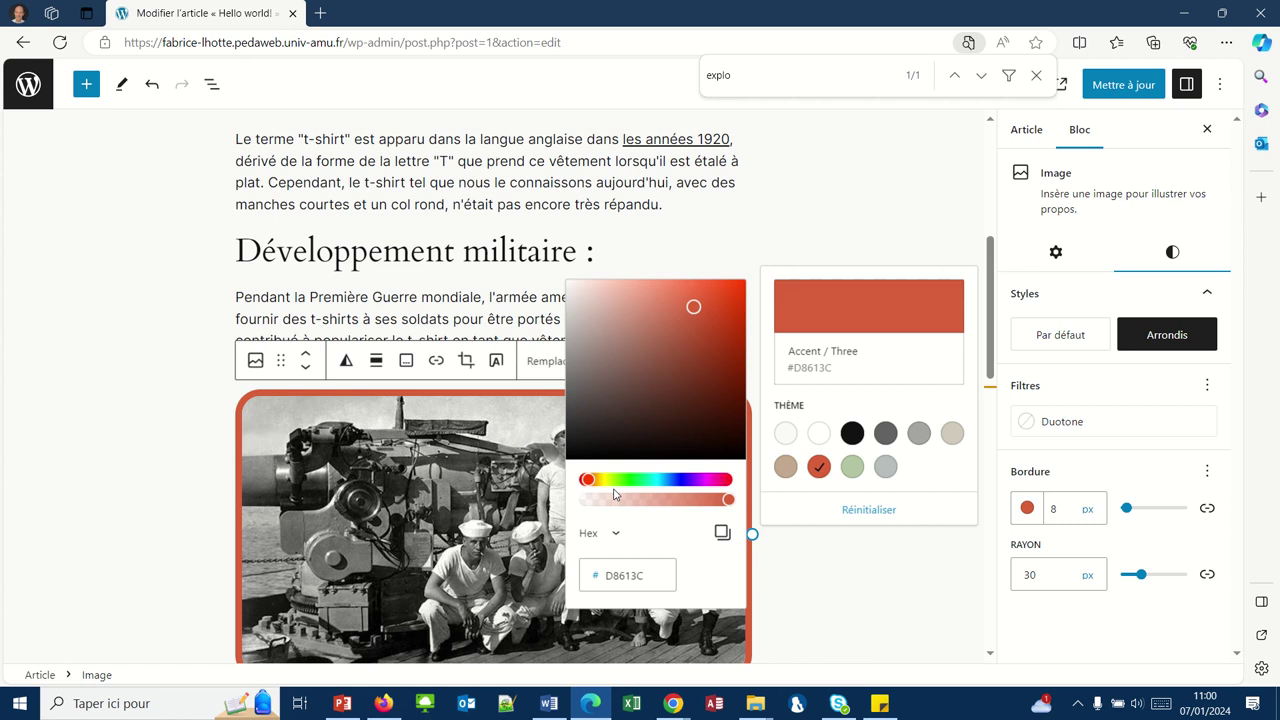
Search the web for "logo aix marseille université" in a new browser tab.
left_click(320, 14)
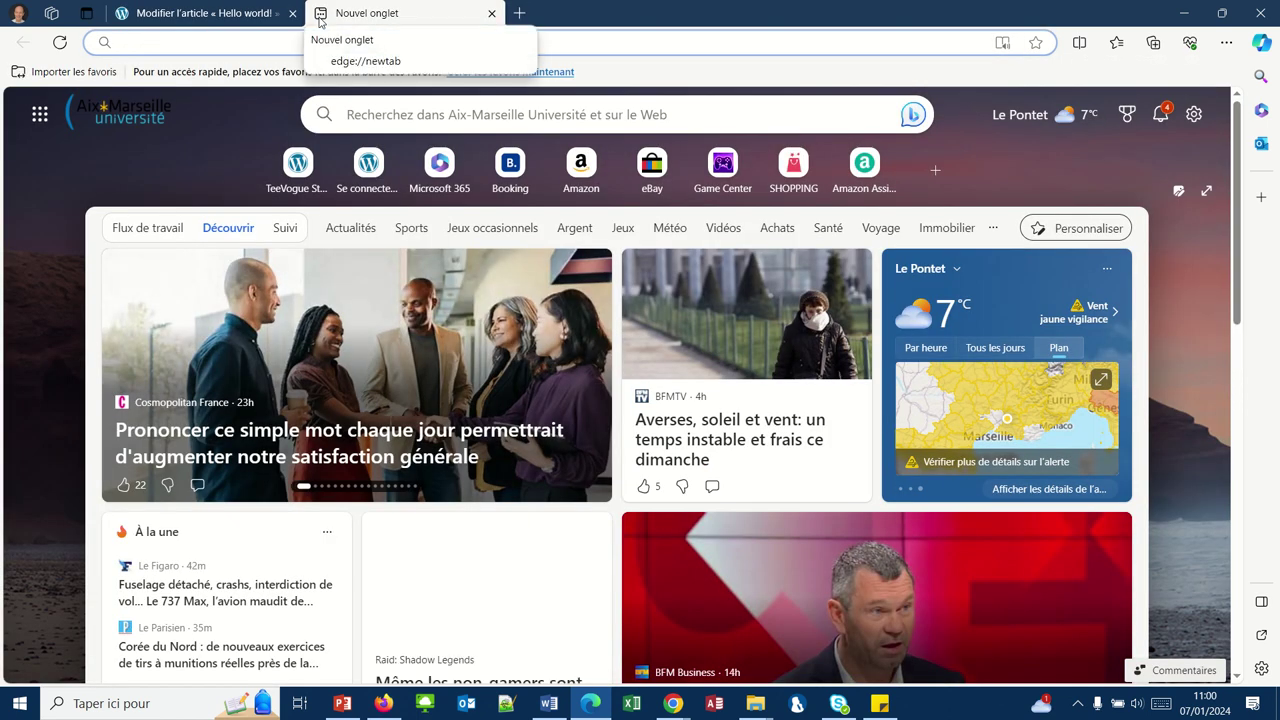
type("logo ai")
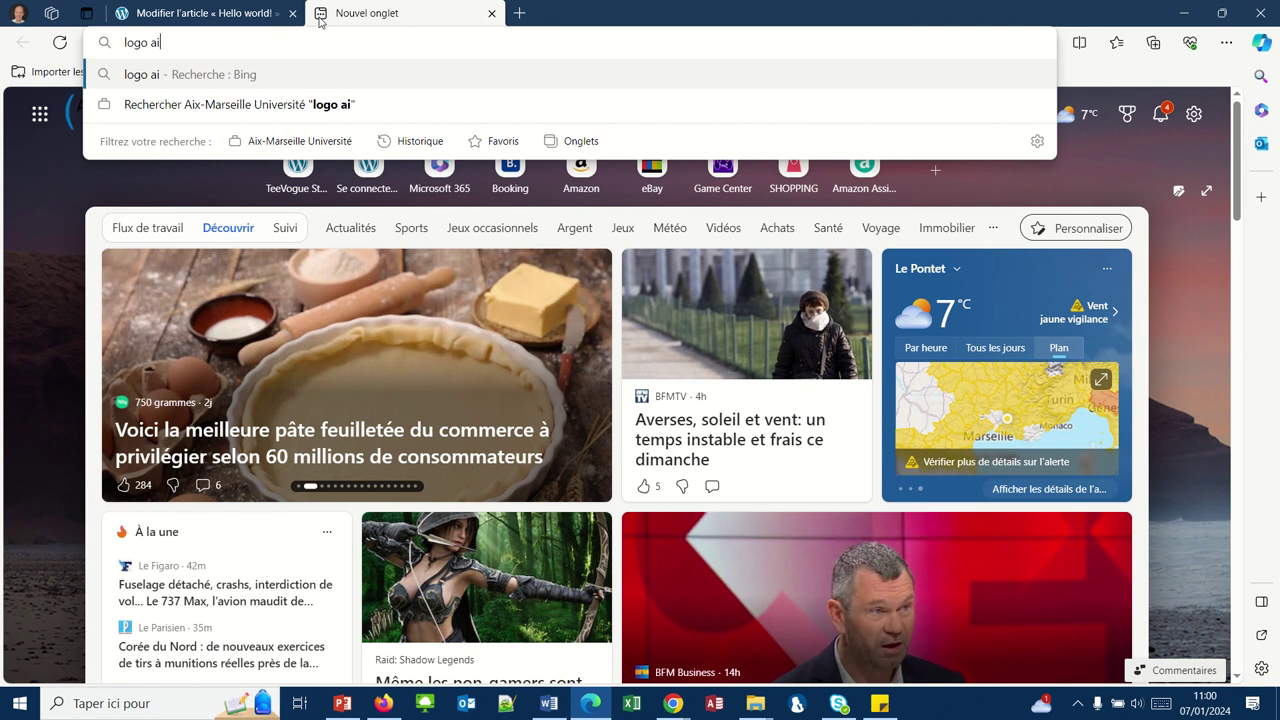
type("x mar")
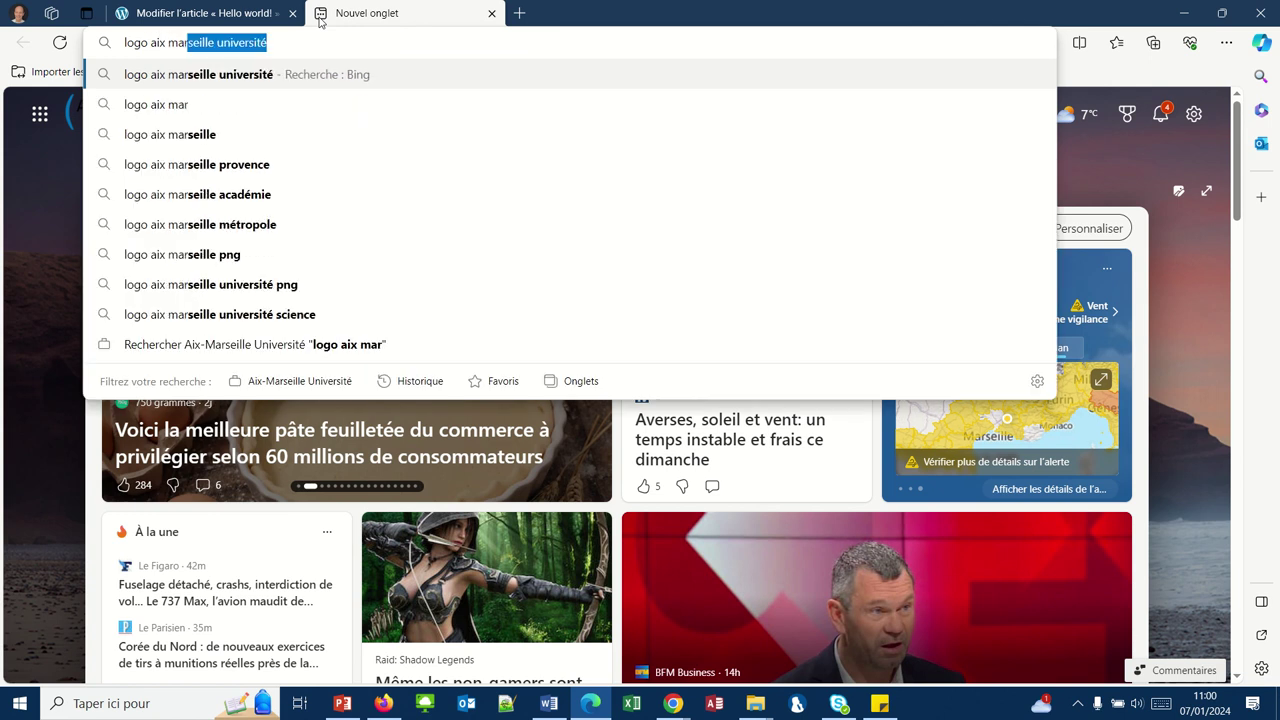
key("Return")
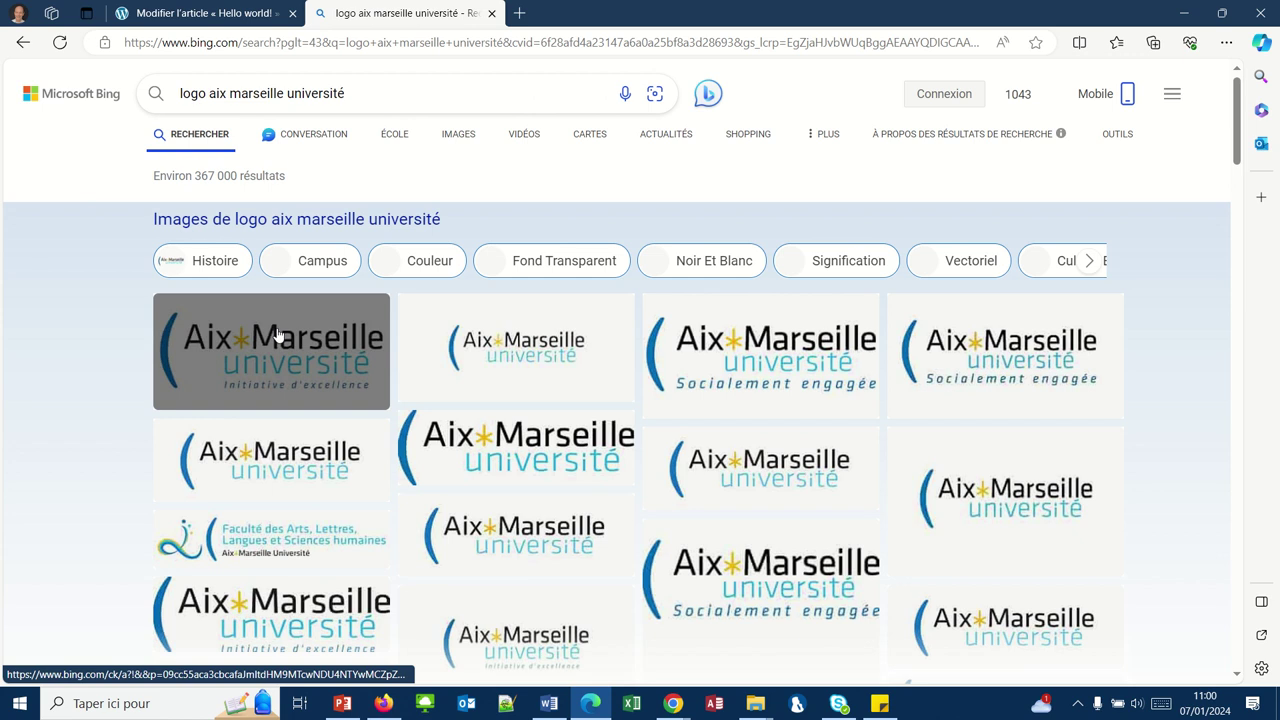
Try to copy the first Aix-Marseille université logo from the search results and paste it onto the blank slide in PowerPoint.
left_click(279, 334)
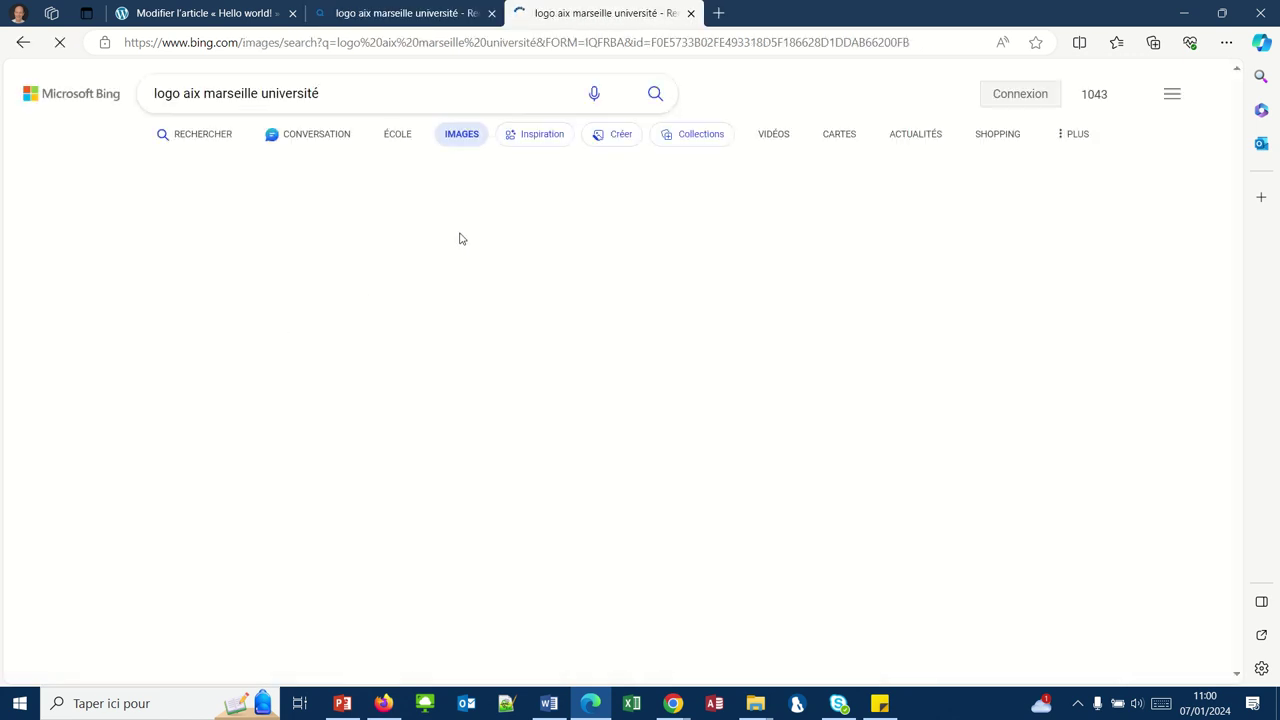
left_click(400, 14)
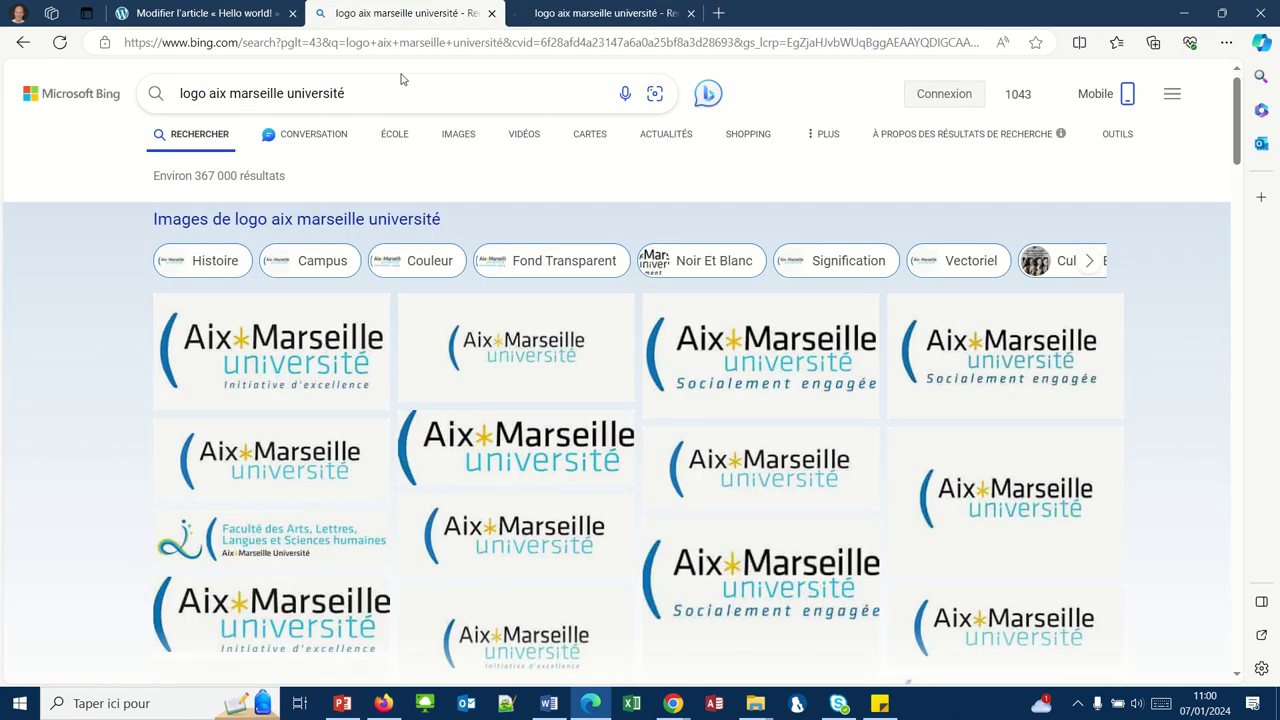
right_click(352, 321)
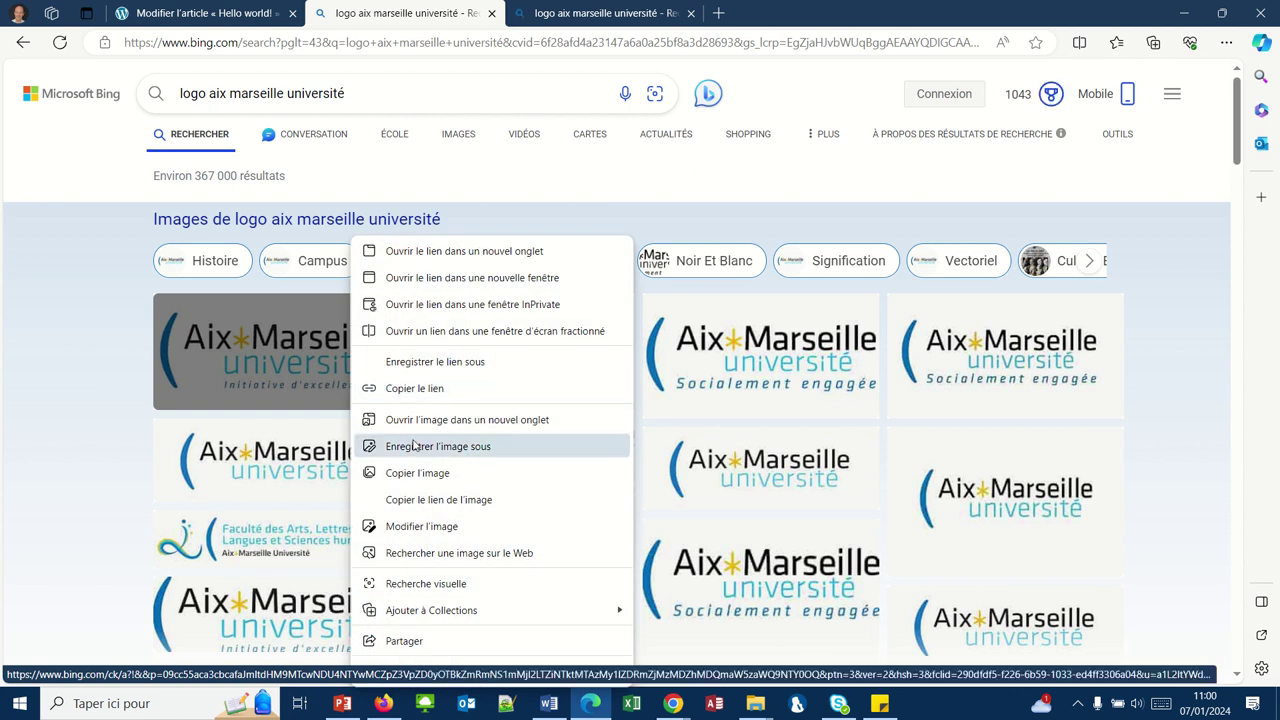
left_click(412, 476)
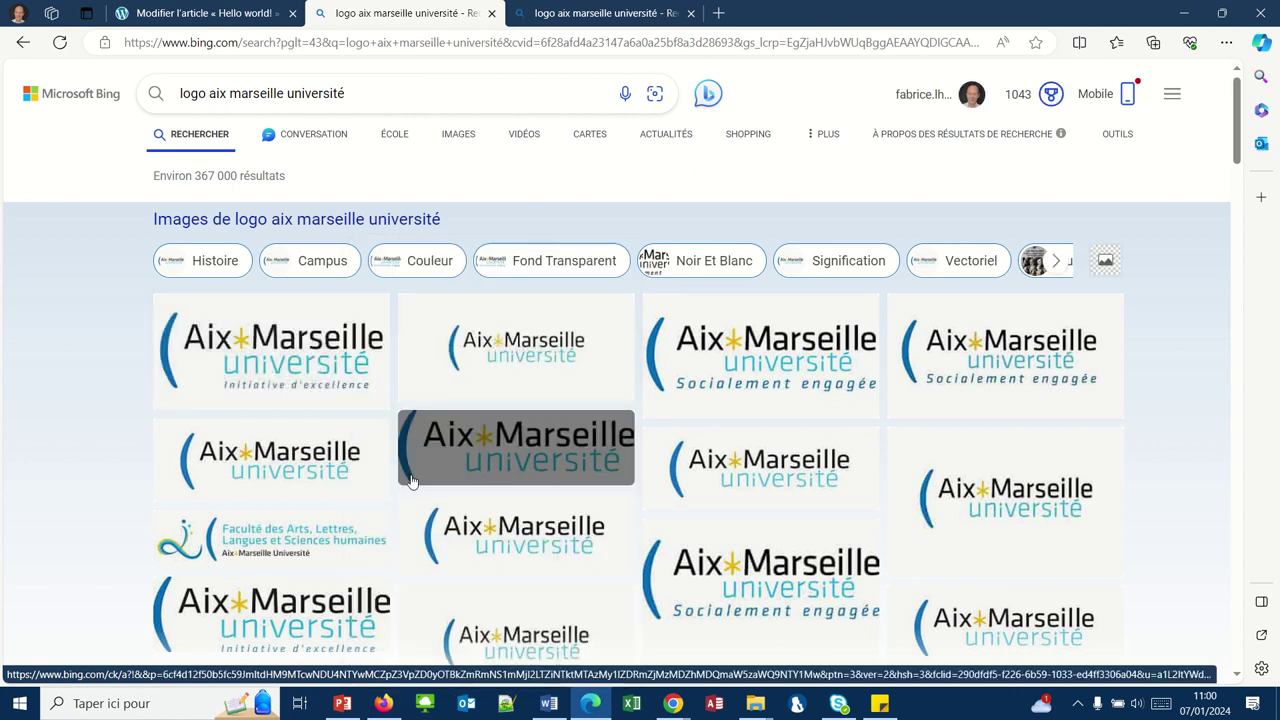
left_click(343, 704)
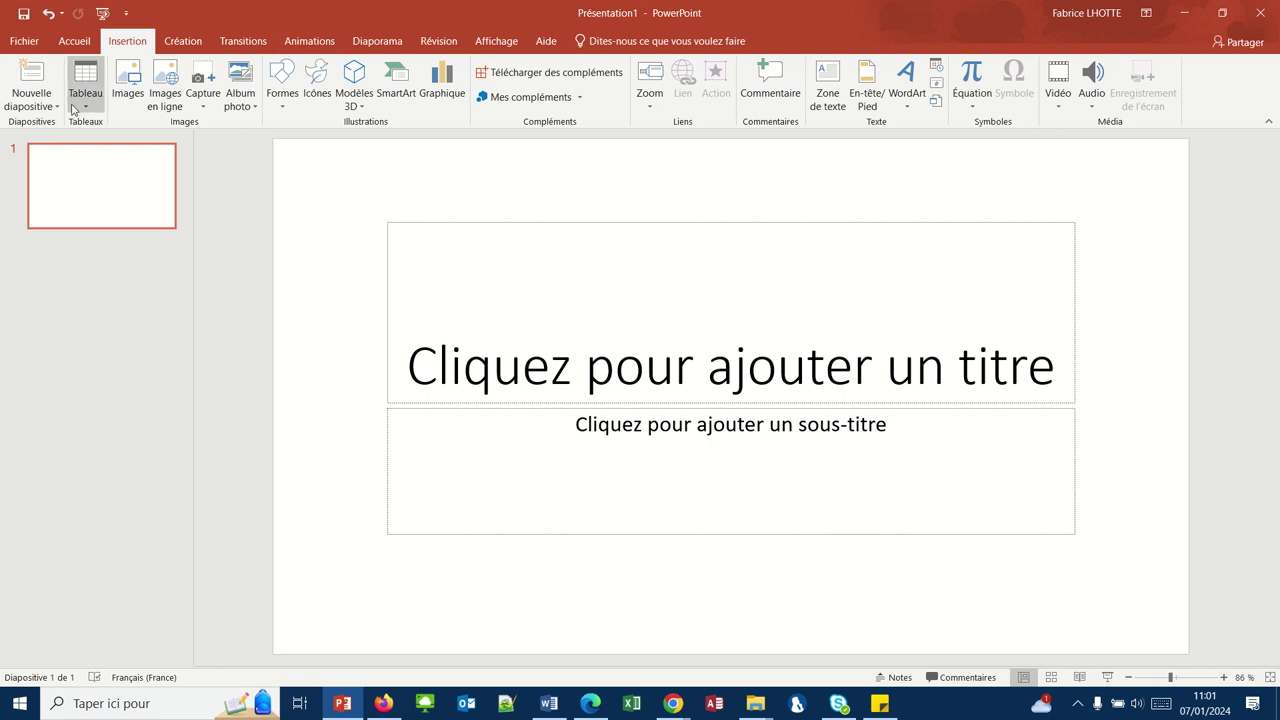
type("https://petroneparis.fr/blogs/news/histoire-du-tee-shirt-que-vous-porte")
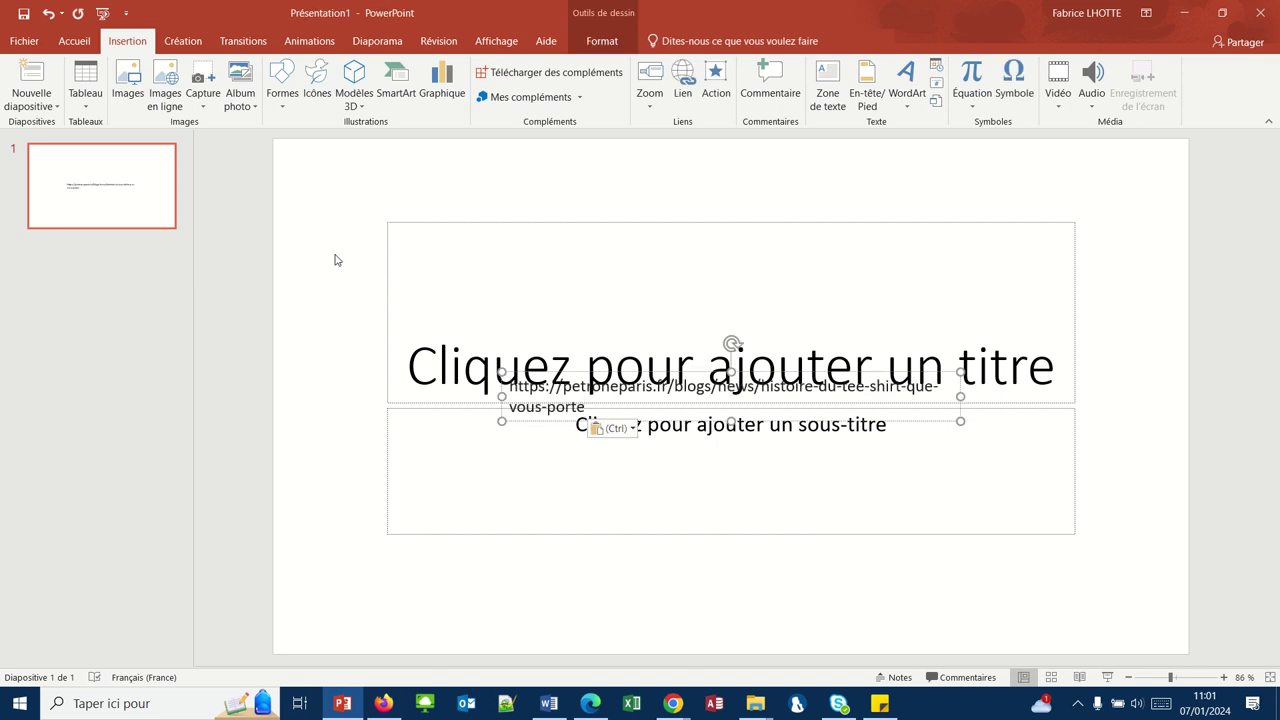
left_click(359, 281)
key("ctrl+v")
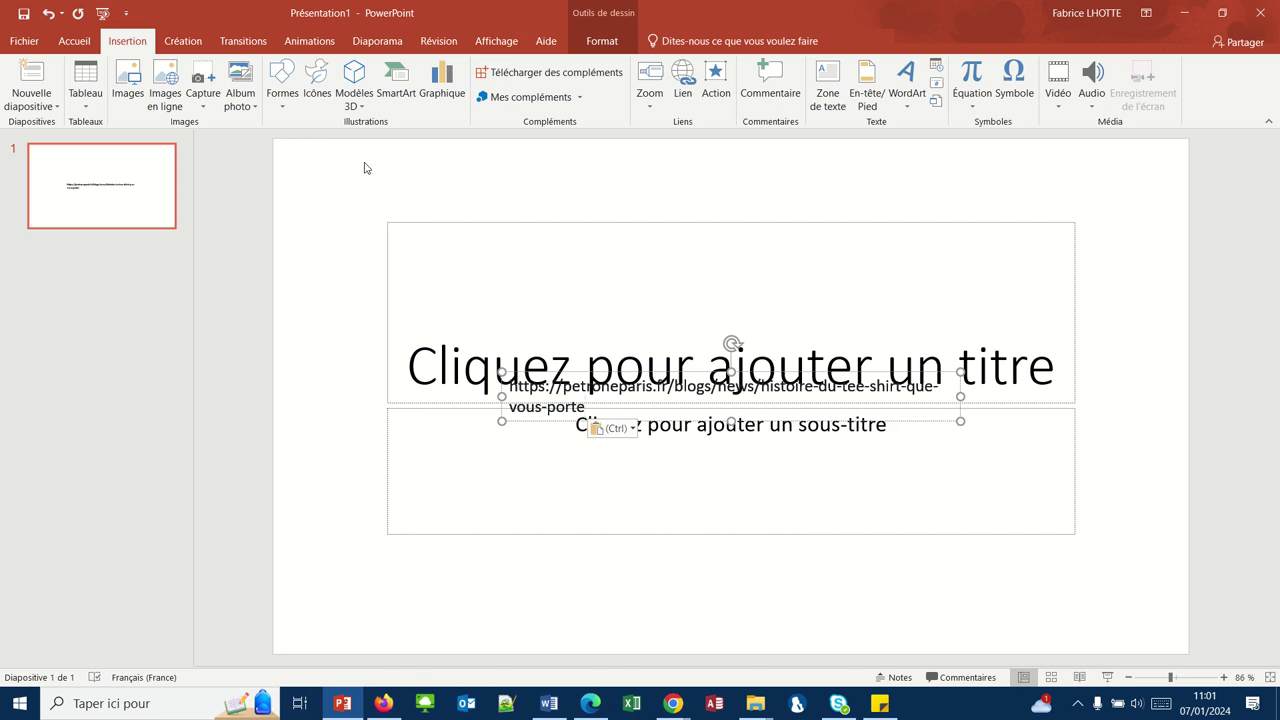
Return to Edge, open the first Aix-Marseille université logo in its enlarged view and copy the image.
left_click(590, 703)
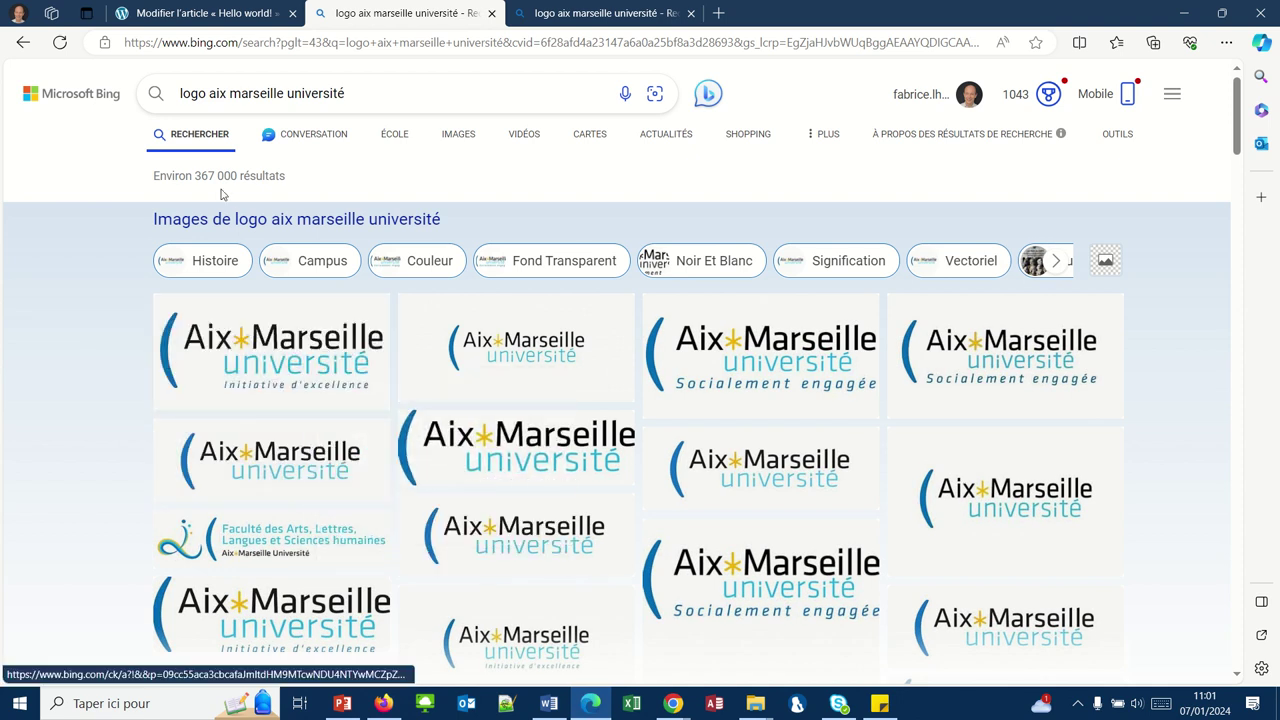
left_click(257, 322)
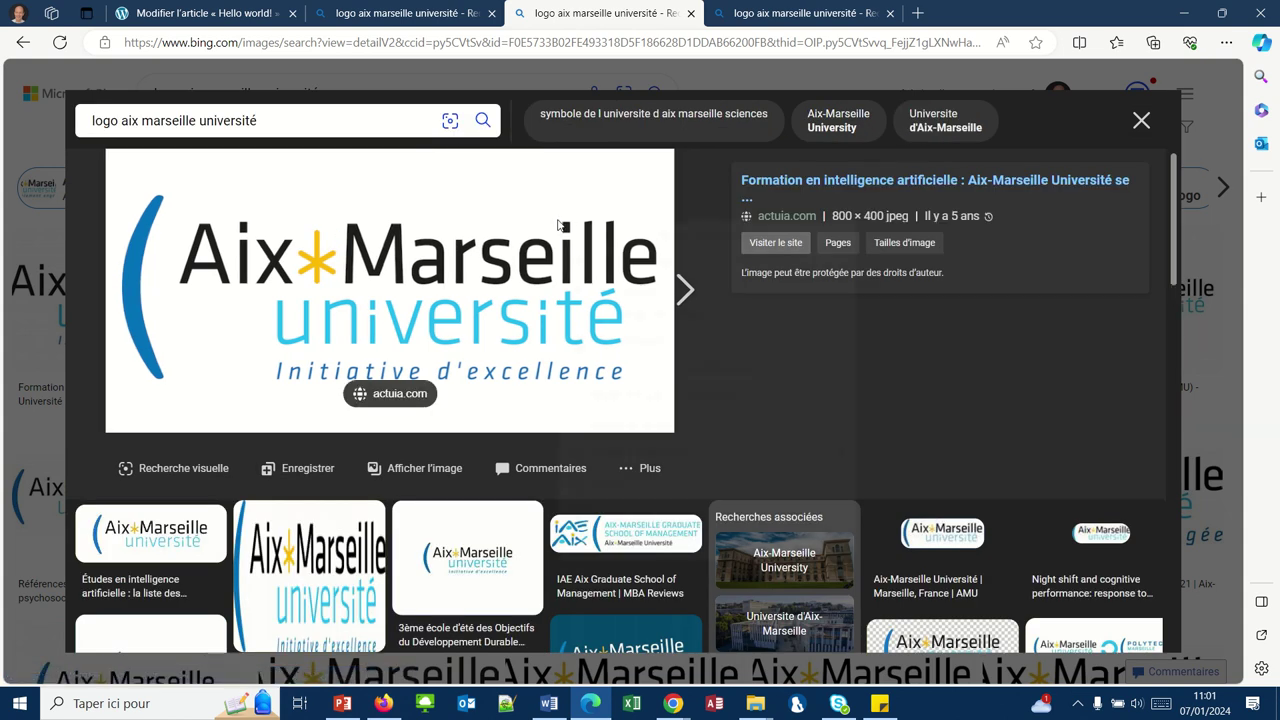
right_click(558, 223)
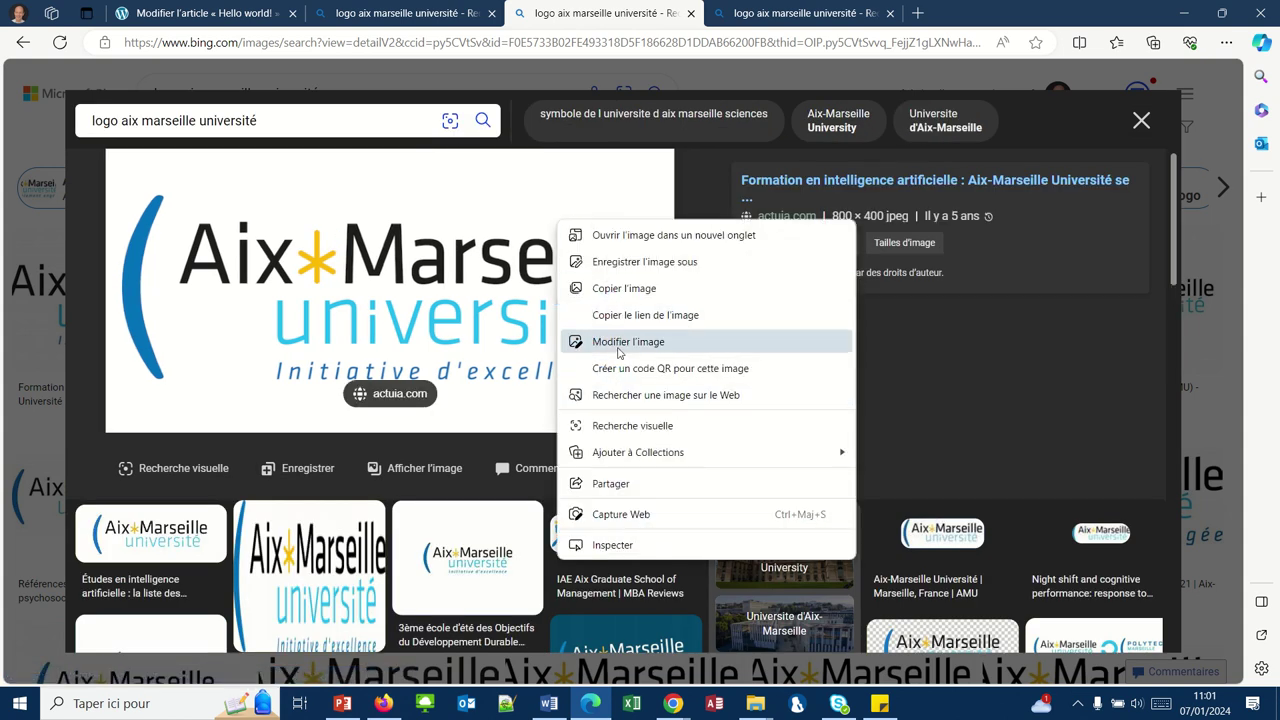
left_click(622, 310)
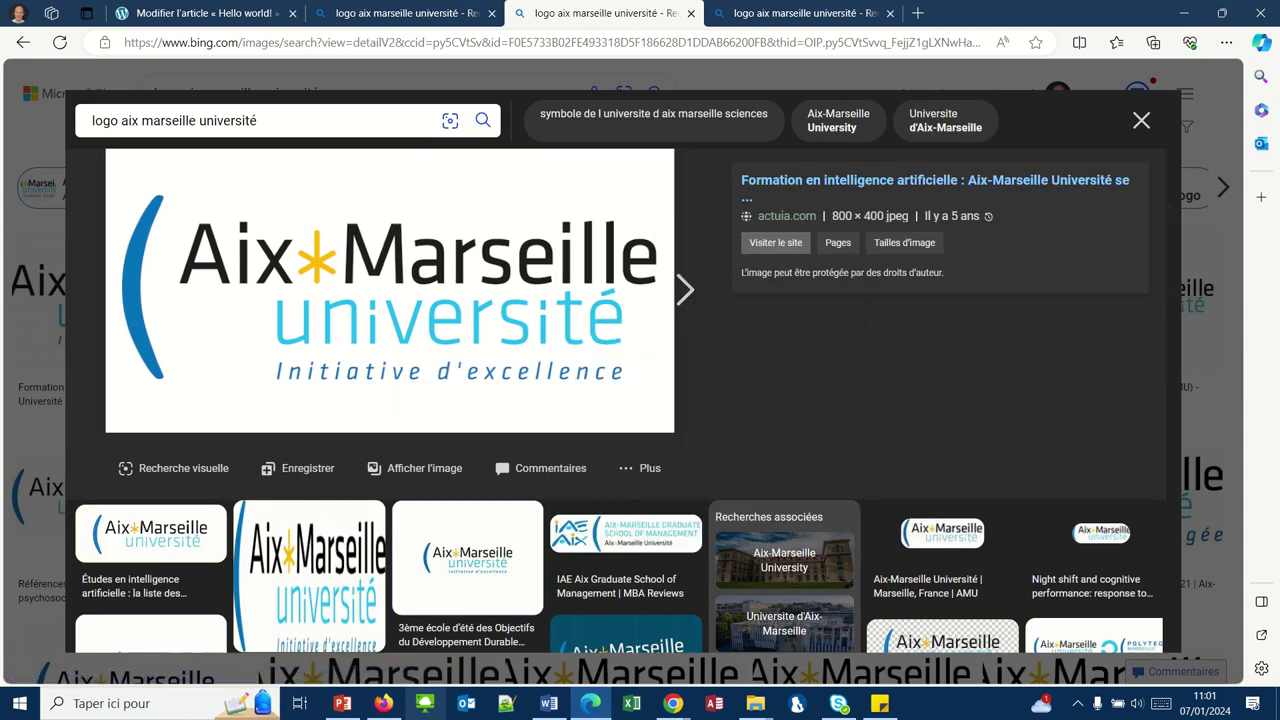
Paste the copied logo onto the PowerPoint slide and open its picture border colour options.
left_click(347, 708)
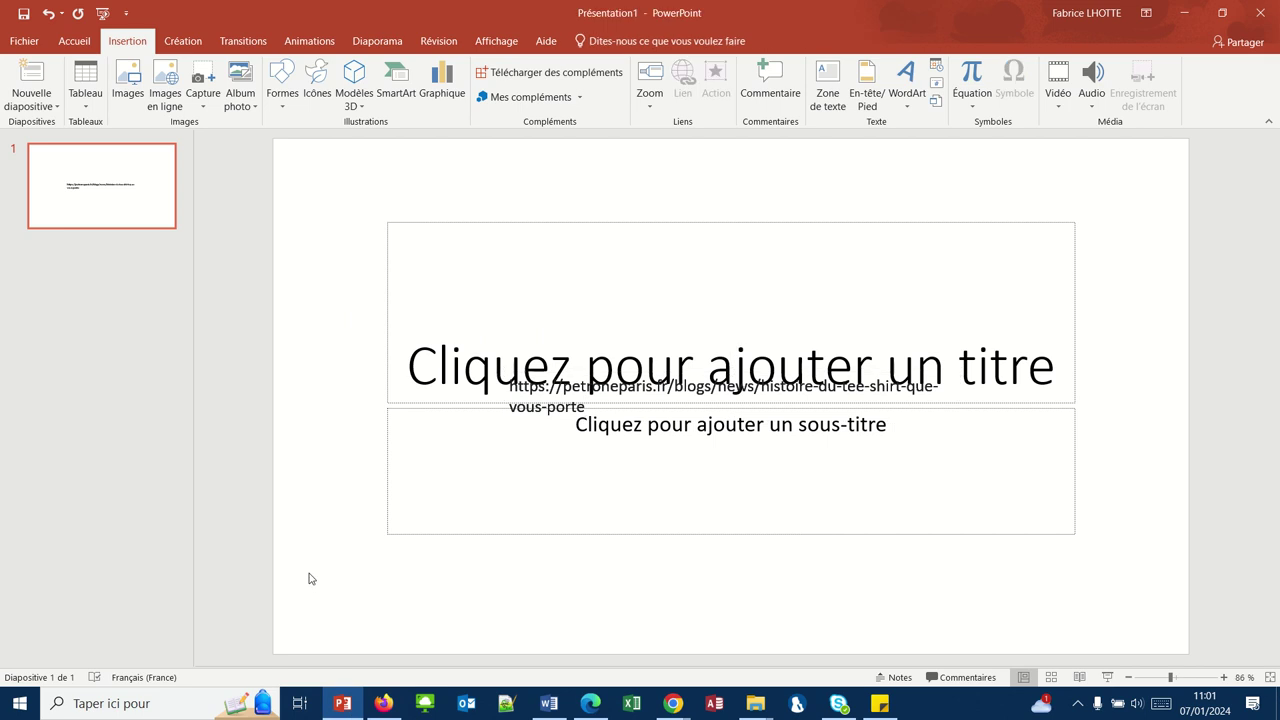
key("ctrl+v")
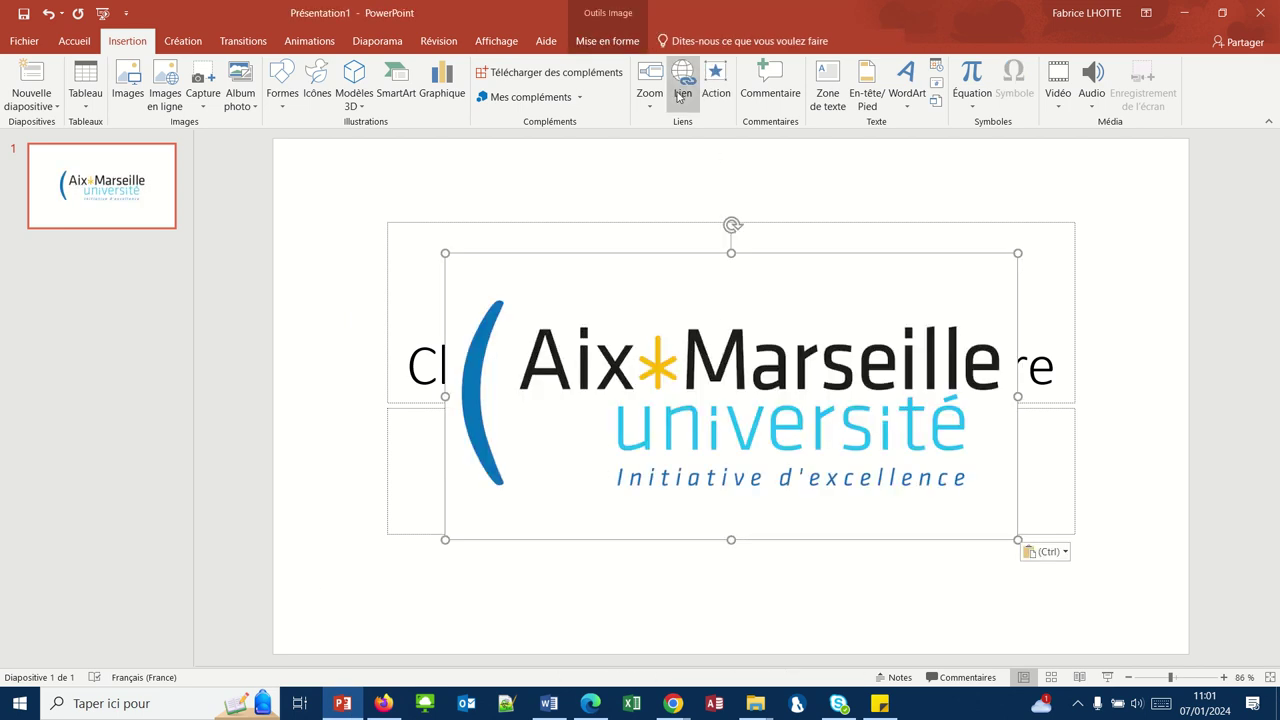
left_click(615, 52)
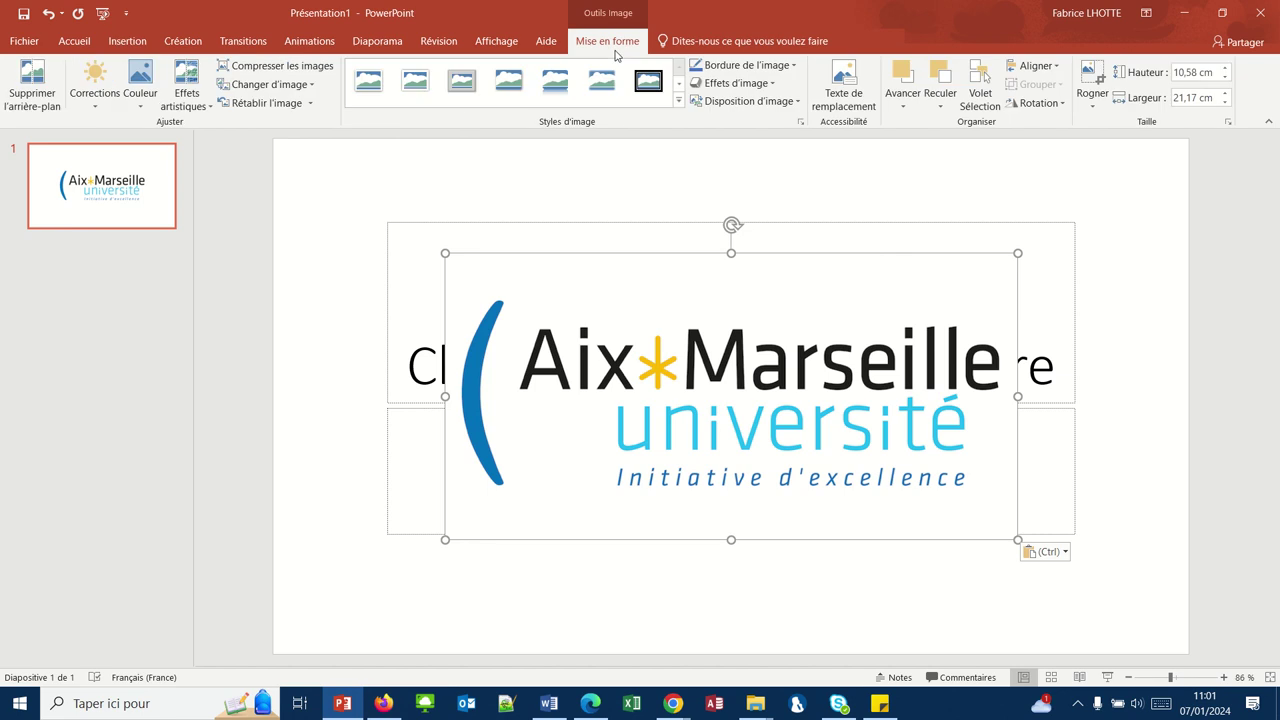
left_click(787, 68)
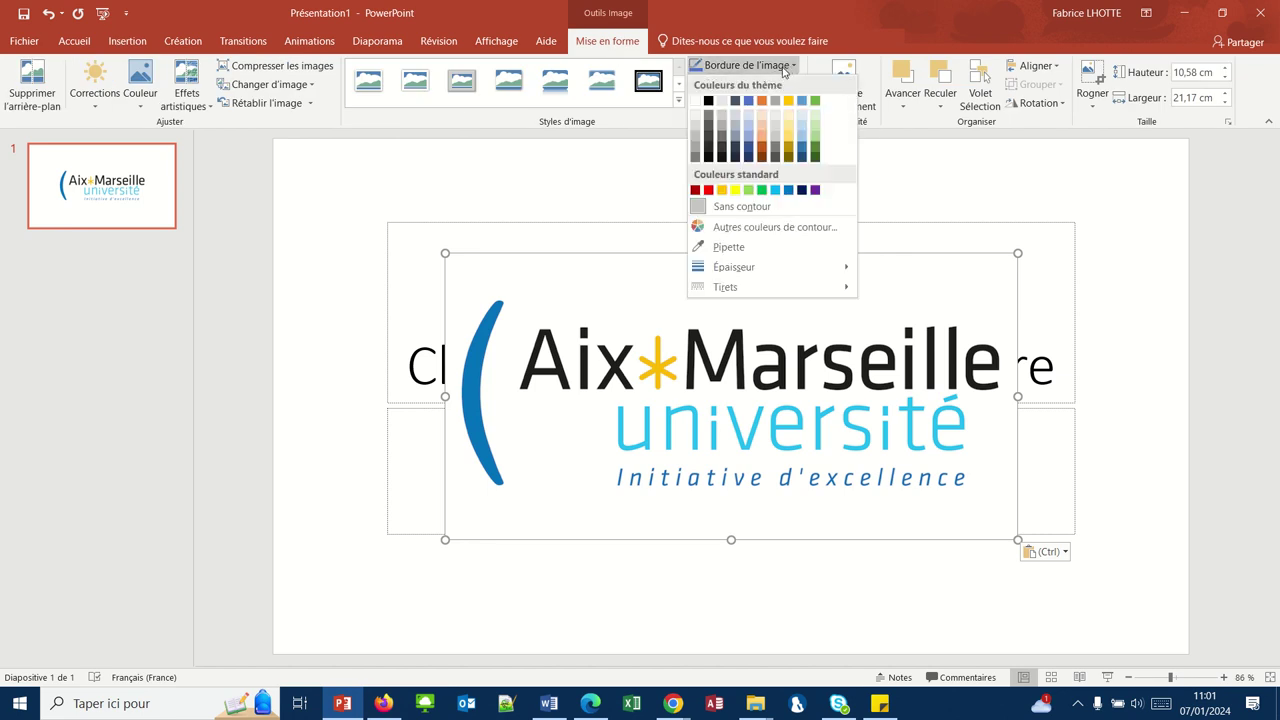
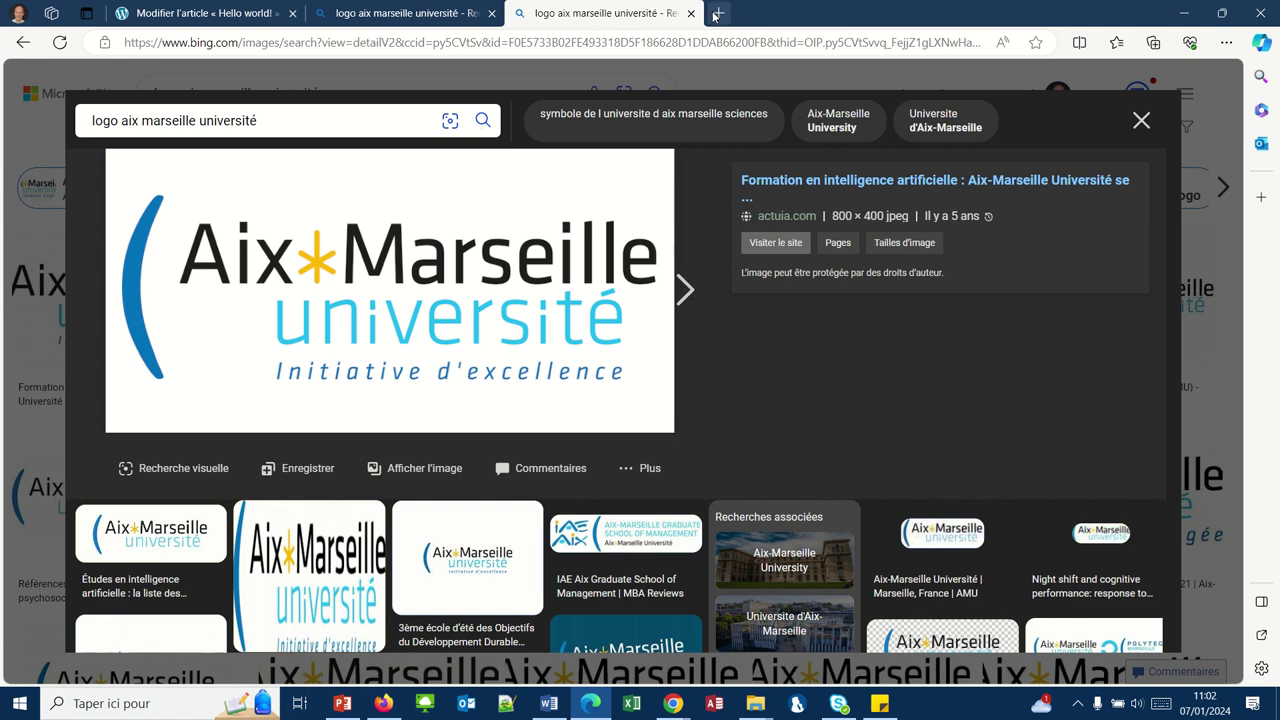
Close the logo search tabs in Edge and switch the border colour picker from Hex to RGB values.
left_click(691, 13)
left_click(491, 13)
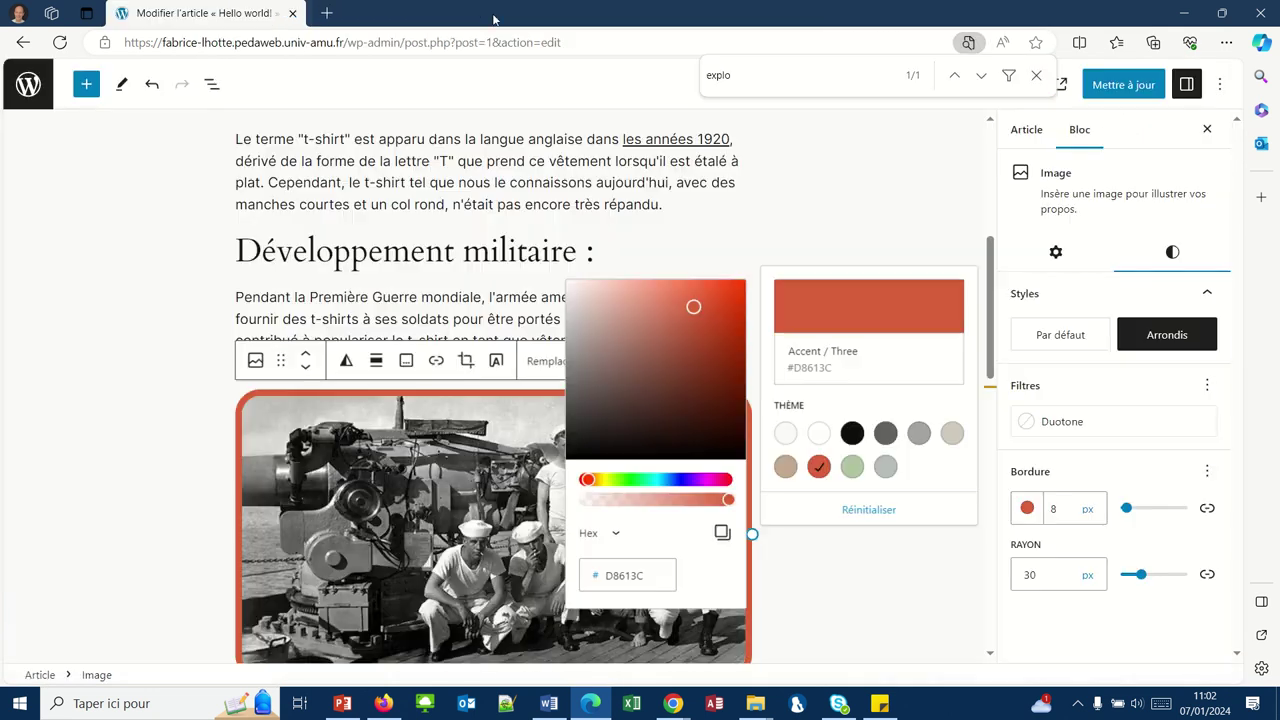
left_click(616, 536)
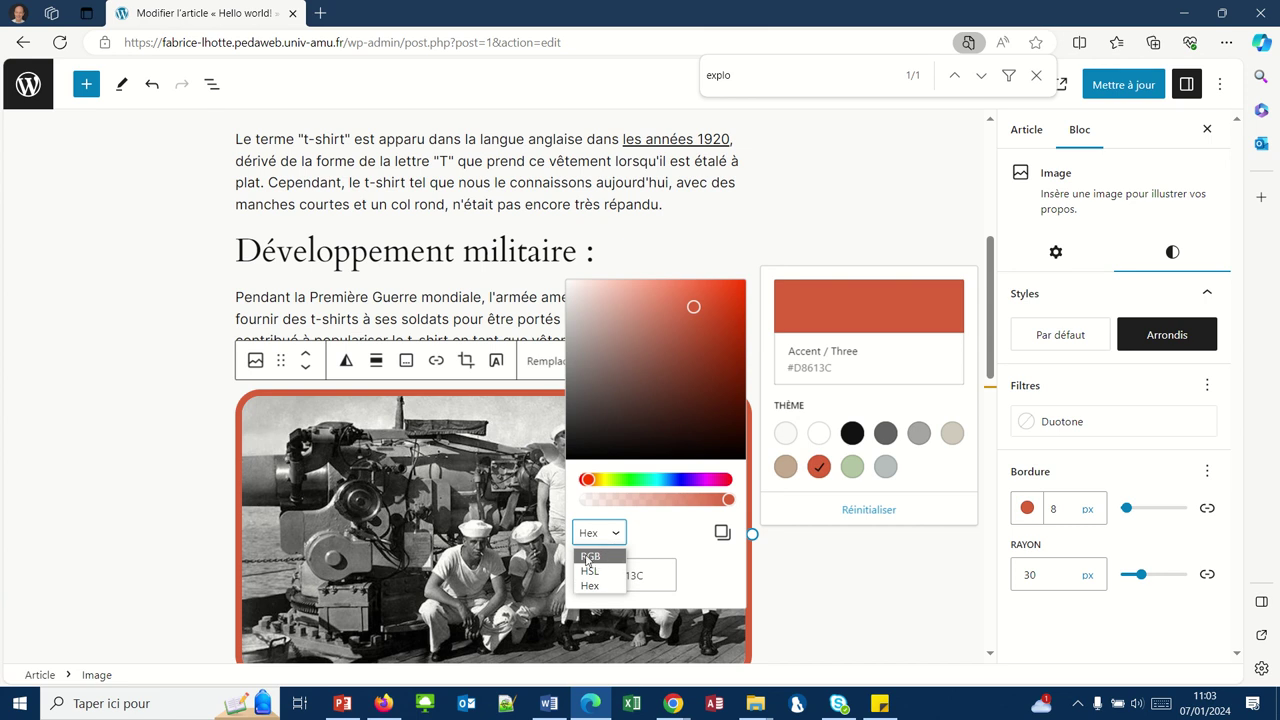
left_click(591, 557)
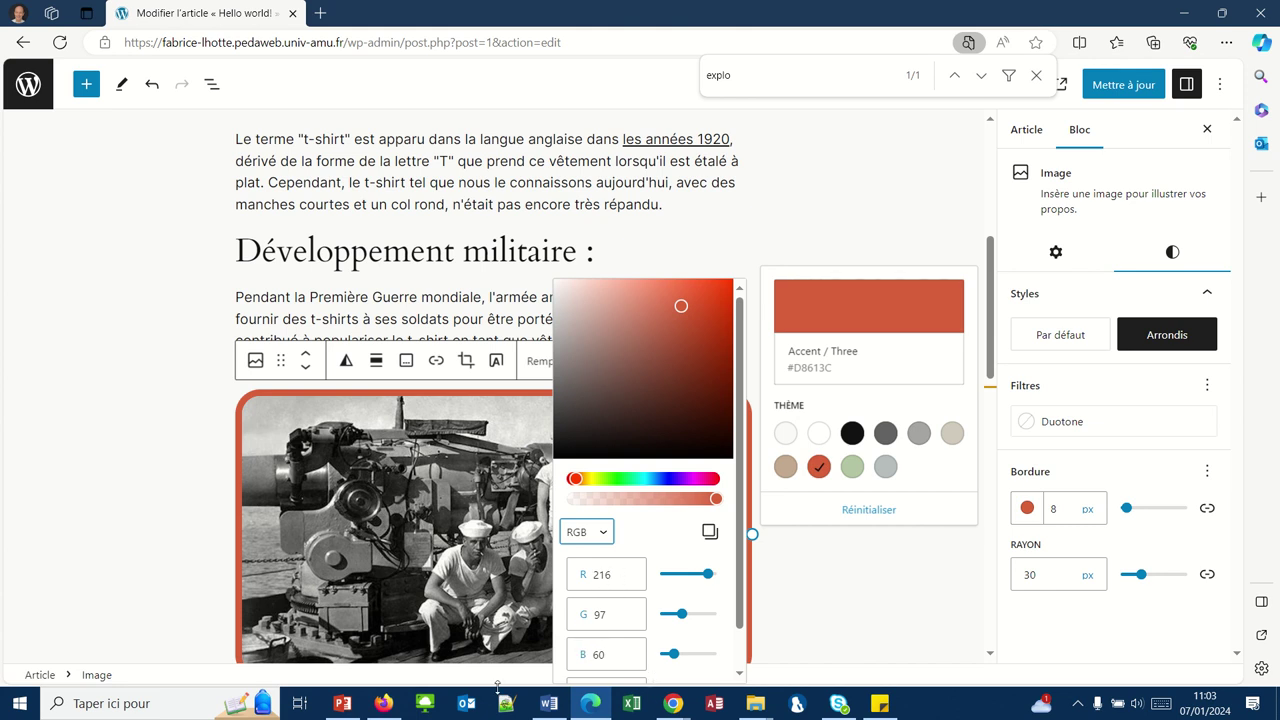
Check the noted colour values in PowerPoint and set the sailors image's border colour to RGB 251, 186, 1.
left_click(358, 708)
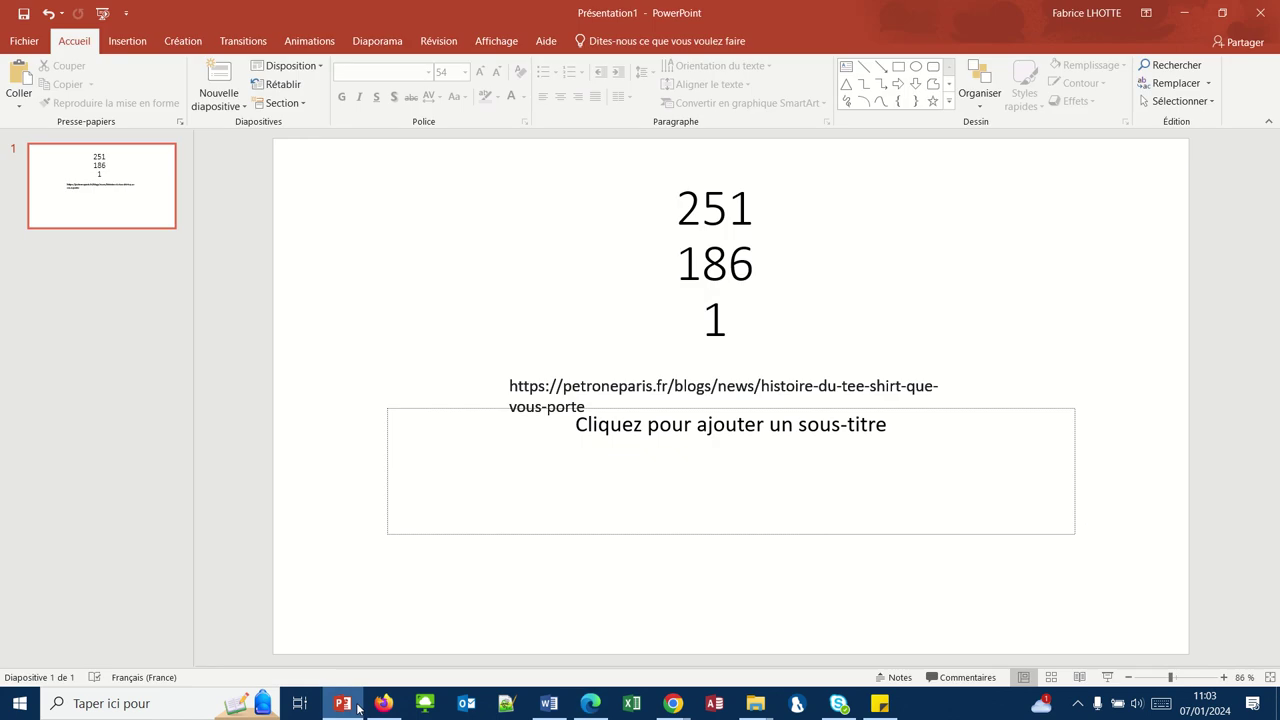
left_click(357, 706)
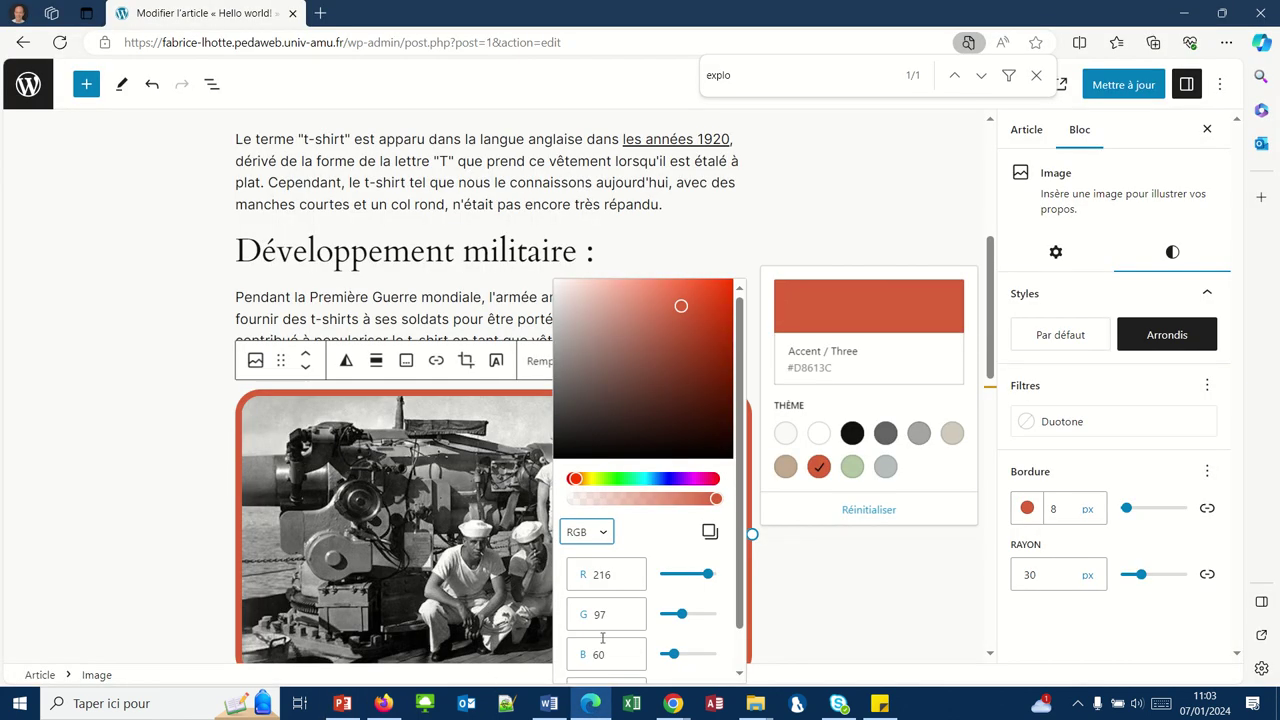
left_click_drag(611, 574, 560, 576)
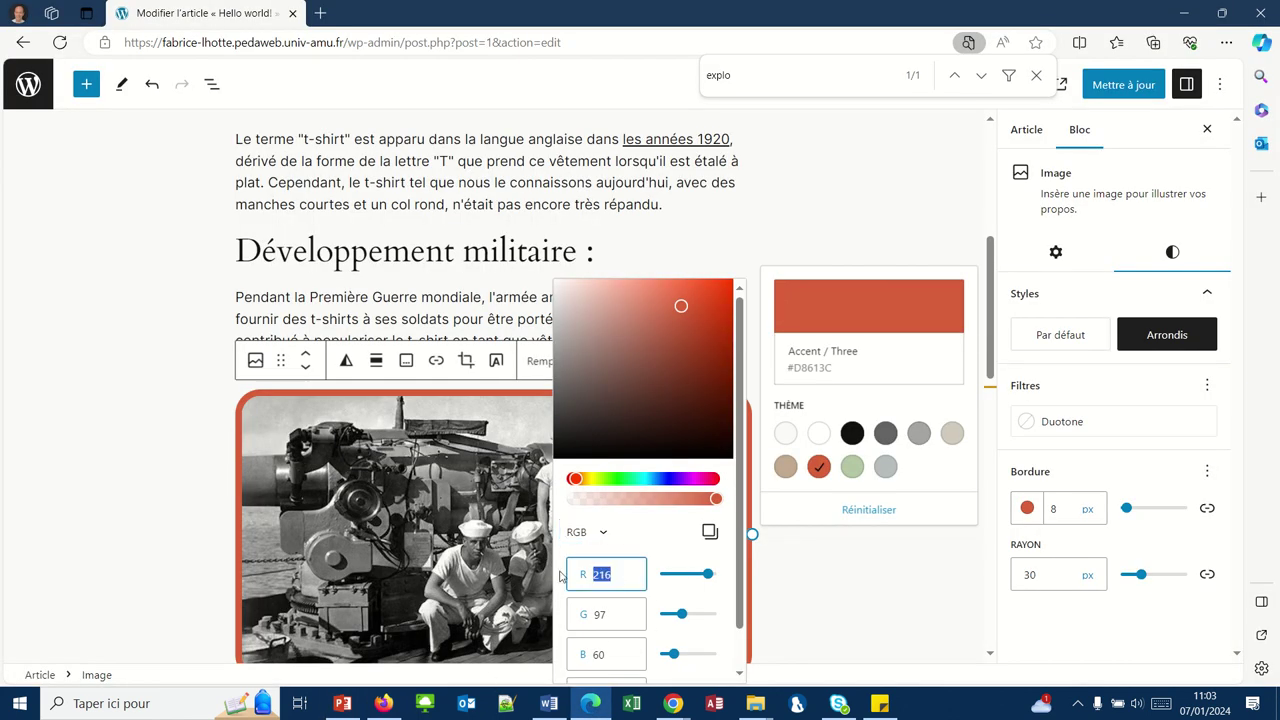
type("251")
left_click(606, 613)
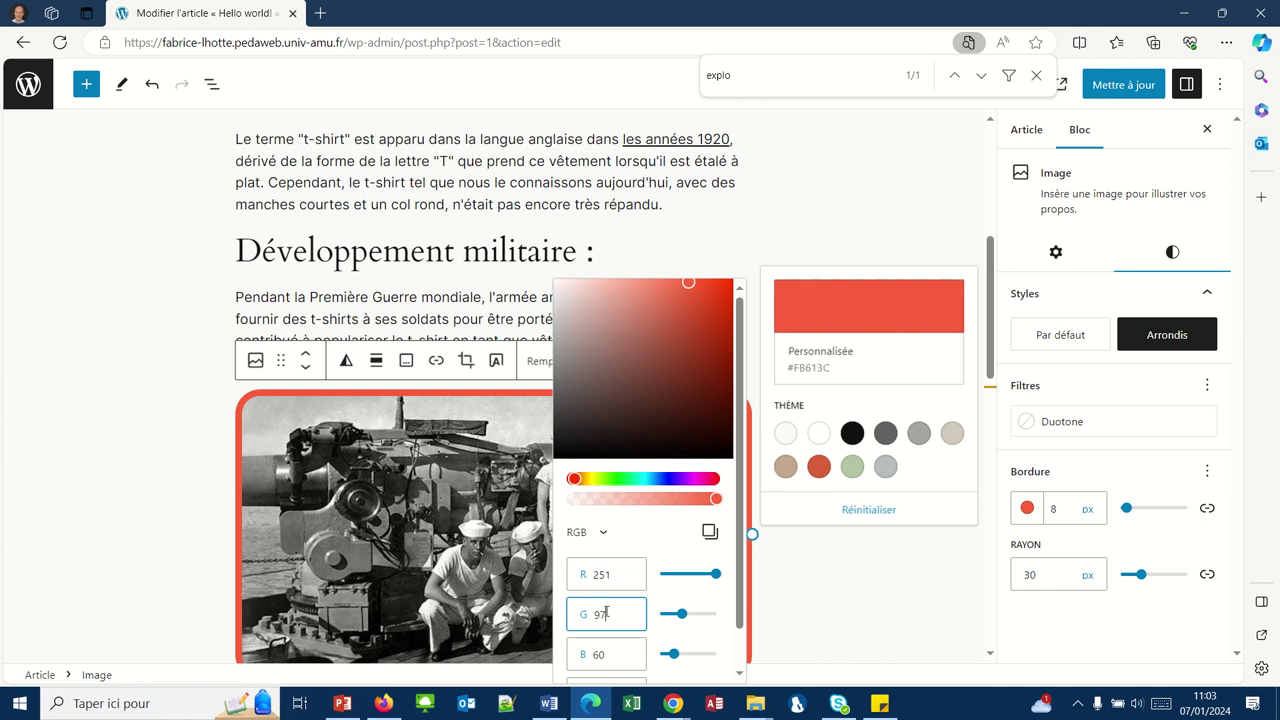
double_click(606, 613)
type("186")
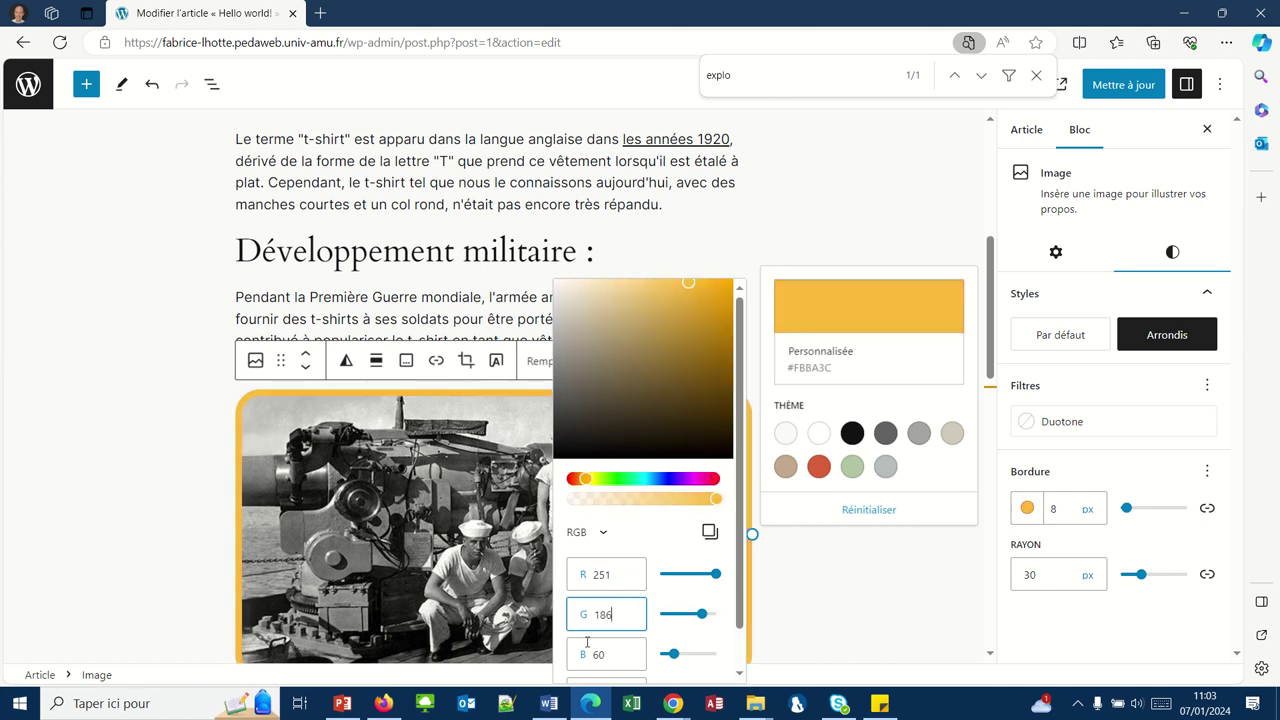
double_click(584, 653)
type("1")
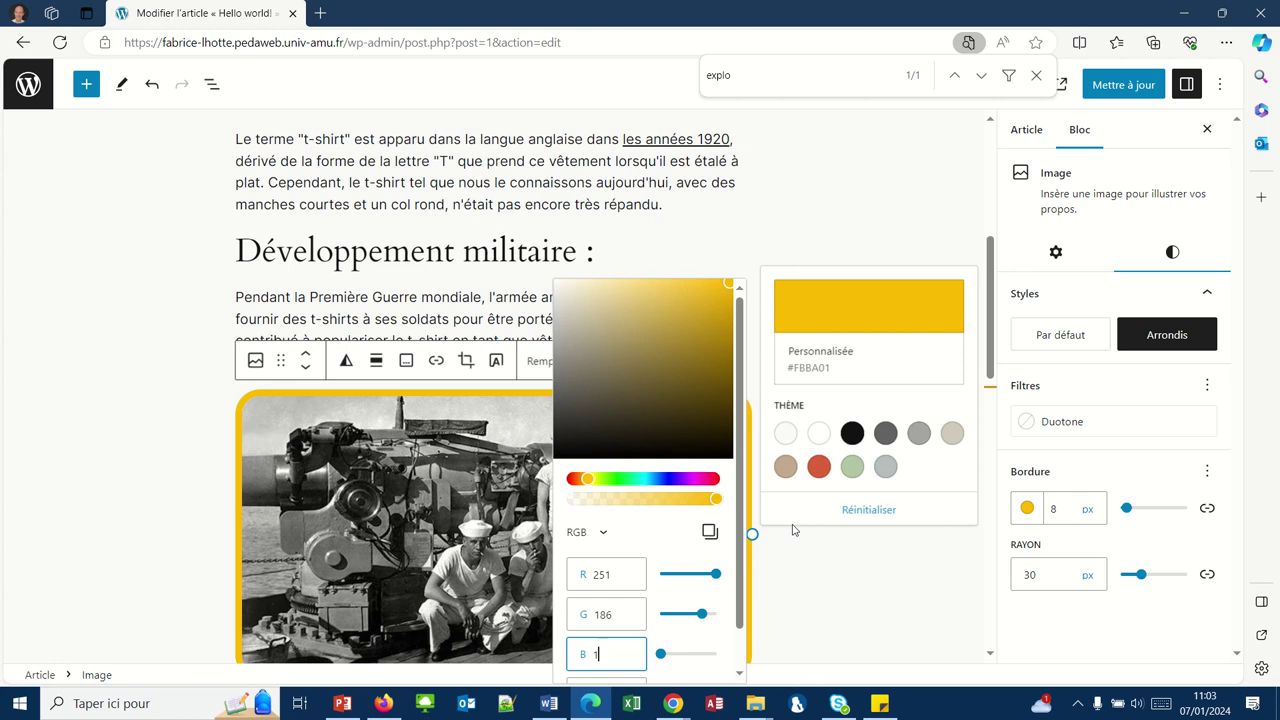
Close the border colour picker and deselect the image.
left_click(873, 329)
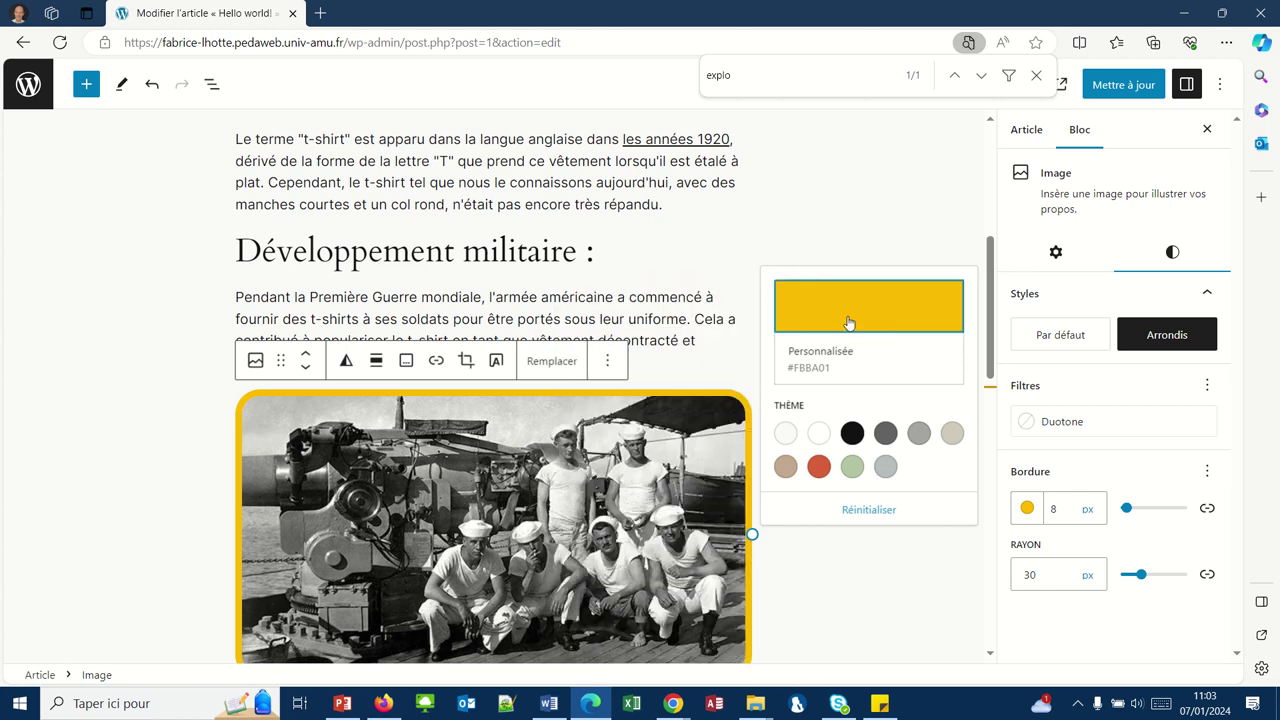
left_click(848, 322)
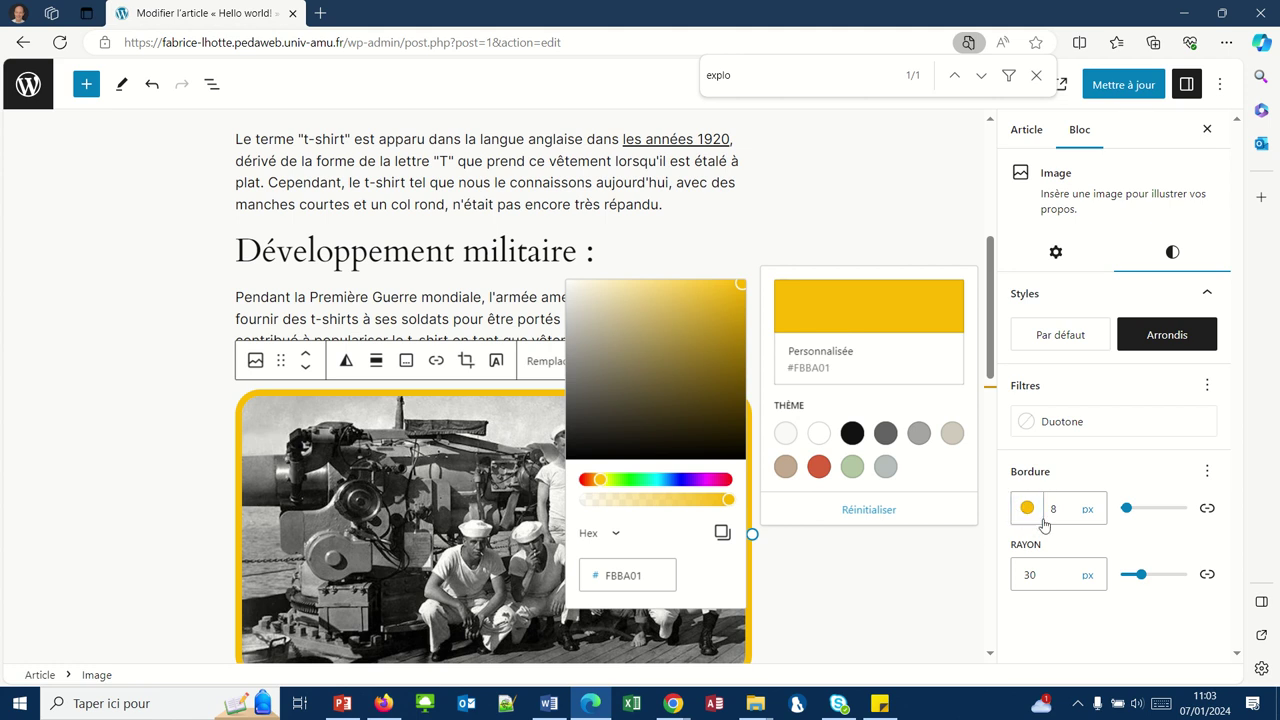
left_click(914, 206)
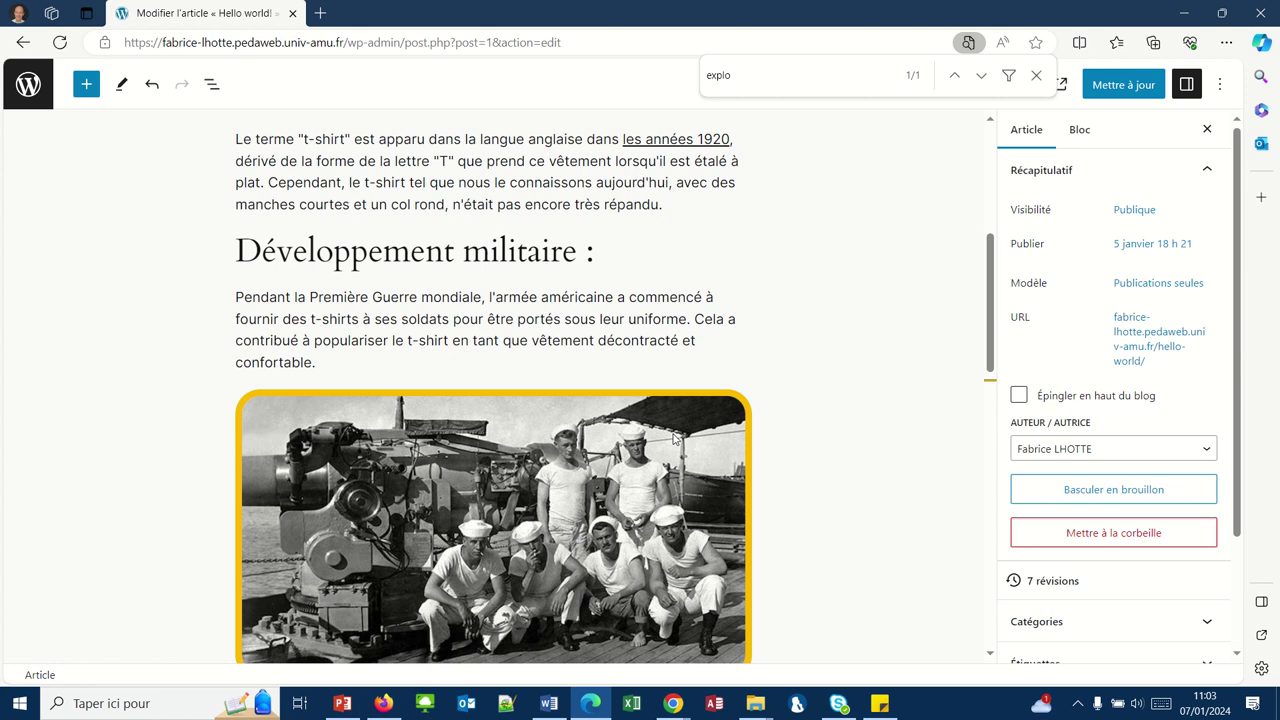
mouse_move(490, 8)
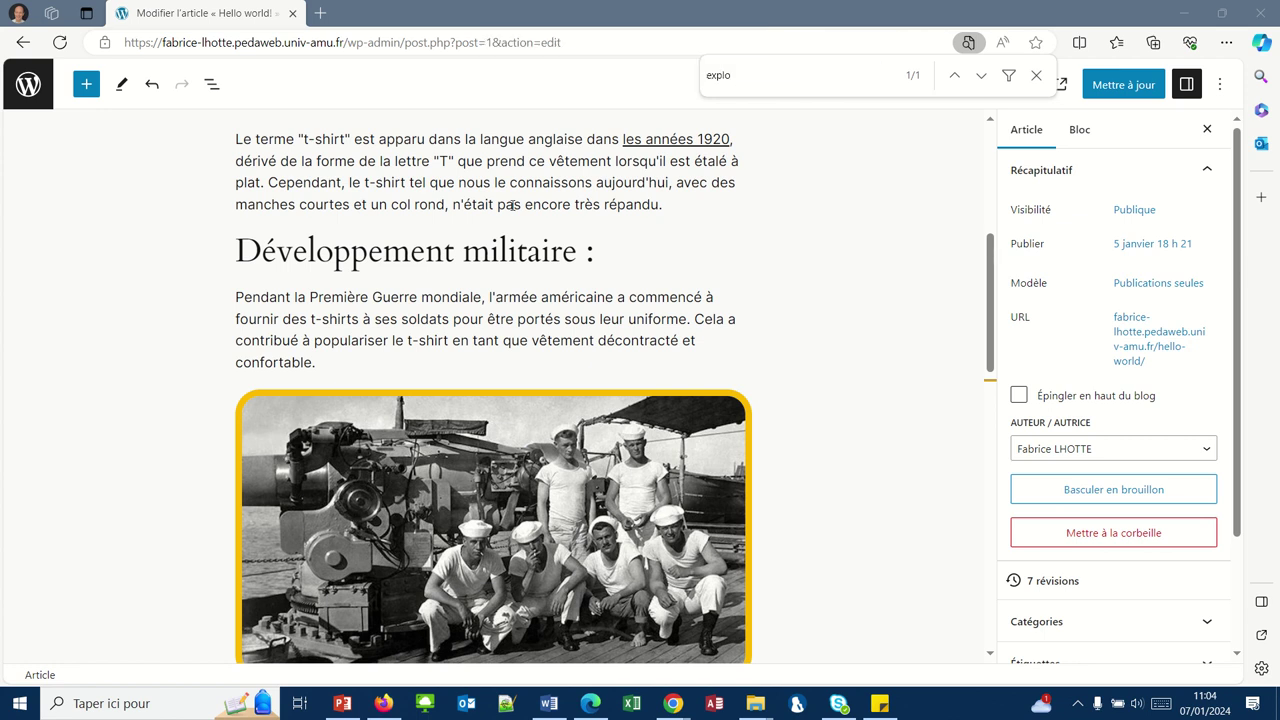
Update the article and reload its public page in Firefox to check the headings and the bordered image.
left_click(1094, 84)
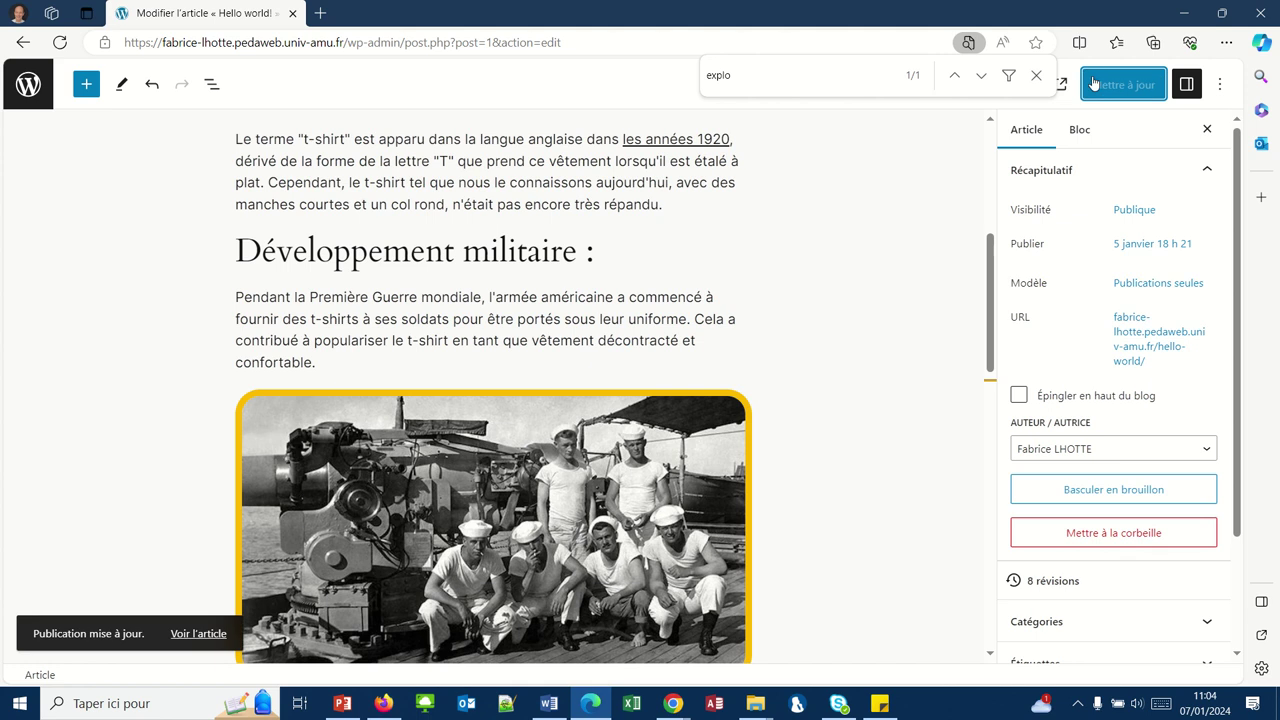
left_click(383, 707)
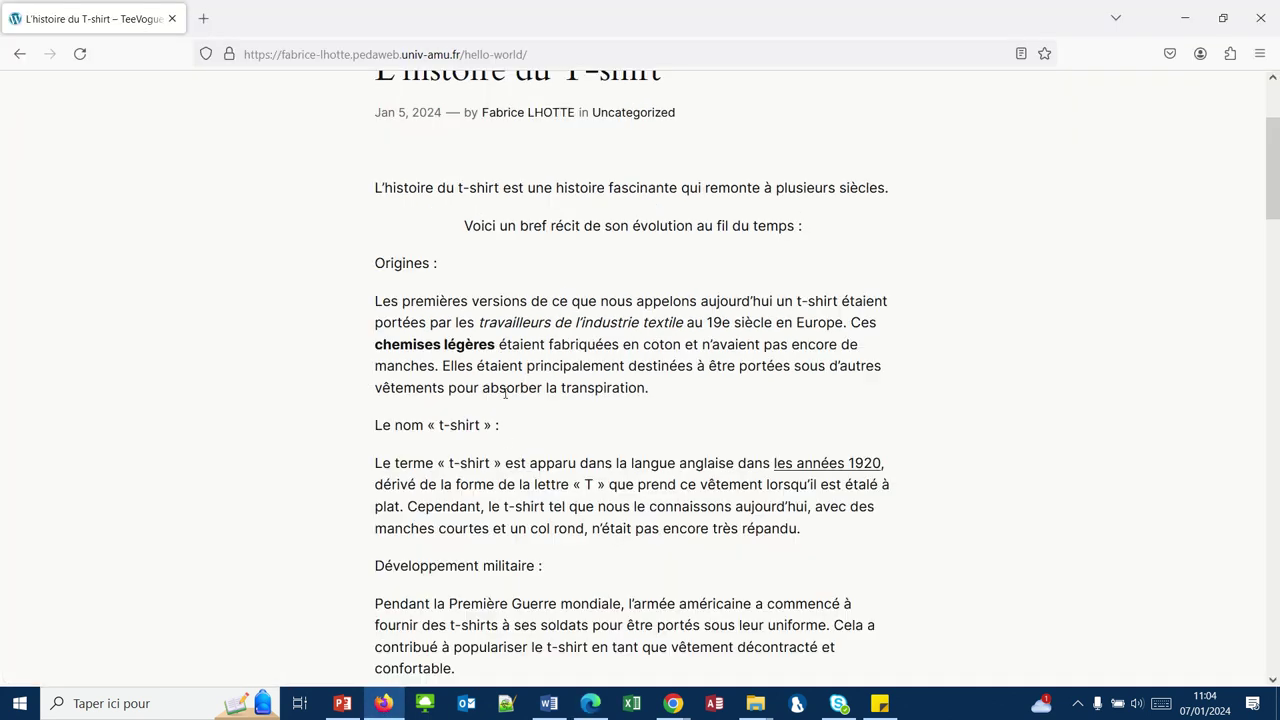
left_click(81, 55)
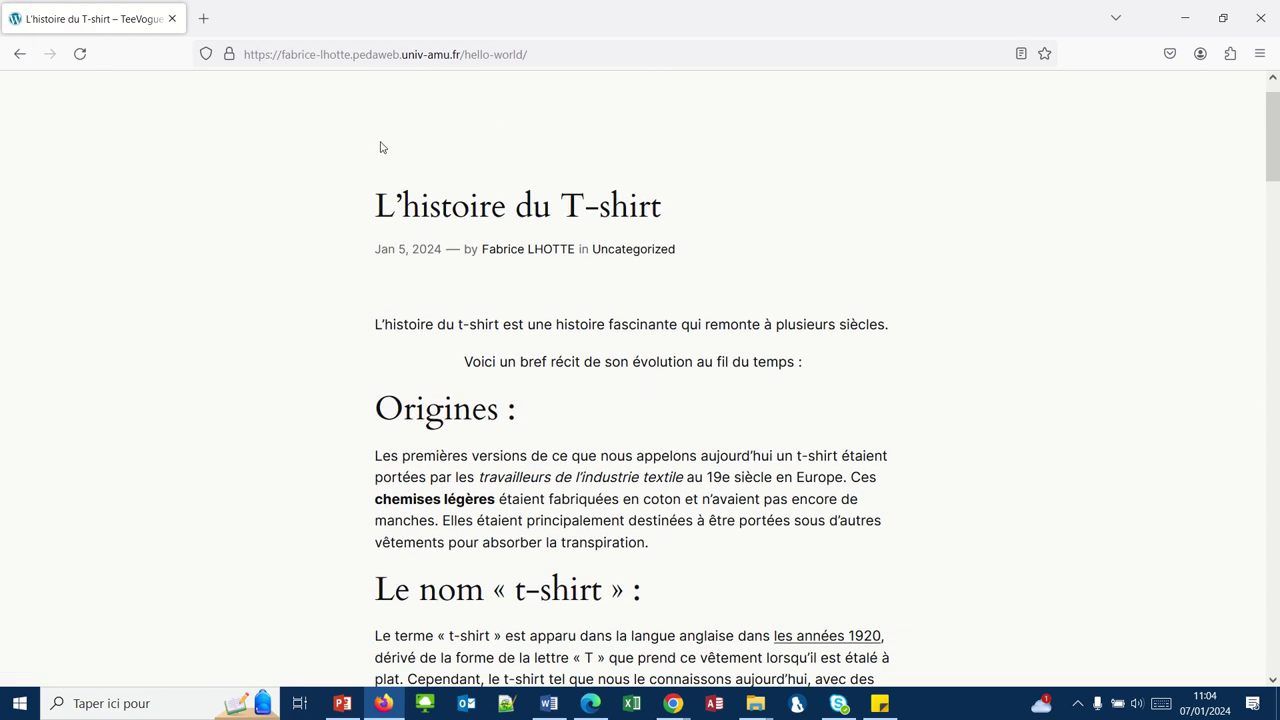
scroll(380, 147, "down", 8)
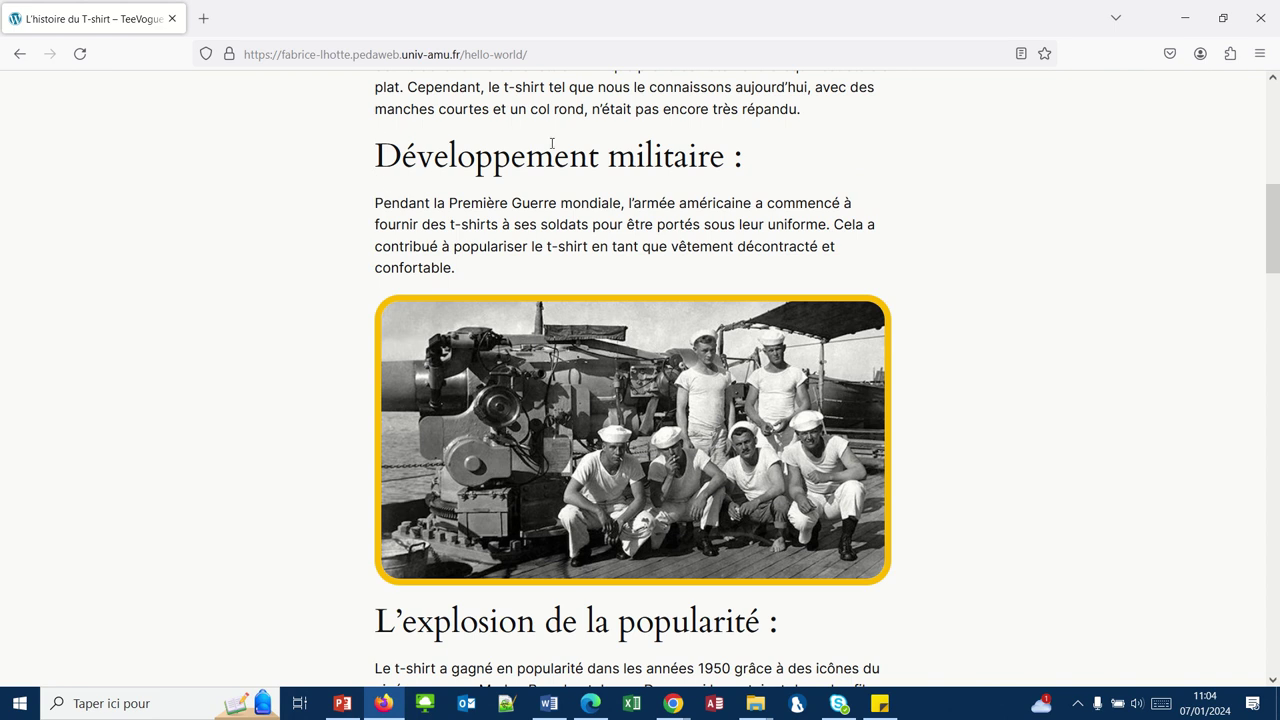
scroll(551, 145, "up", 12)
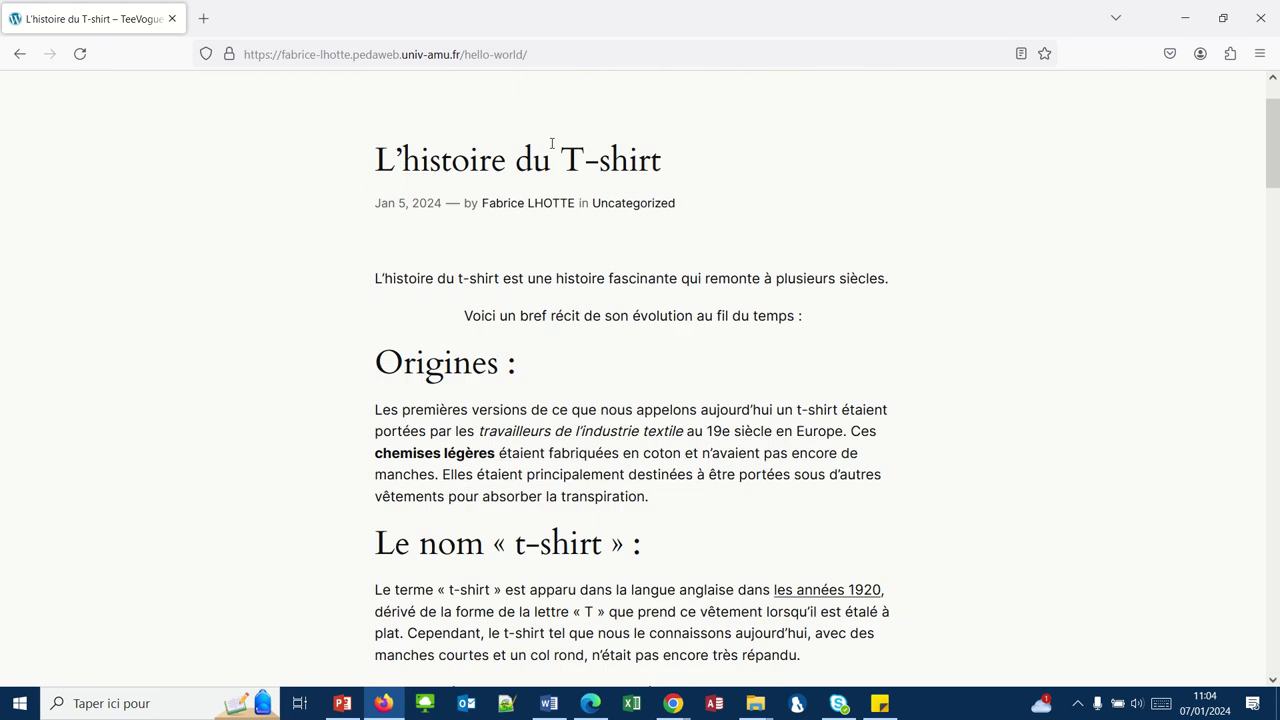
scroll(551, 148, "down", 20)
scroll(551, 148, "down", 8)
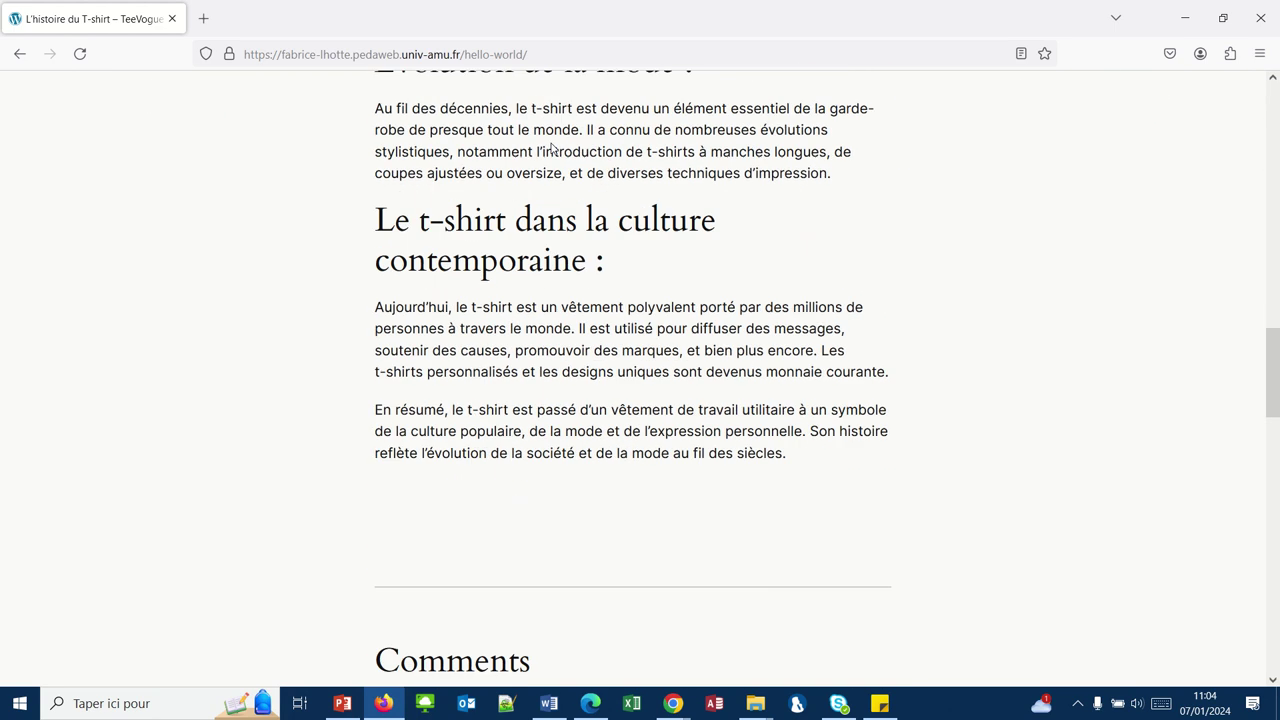
scroll(551, 148, "up", 13)
scroll(551, 148, "up", 8)
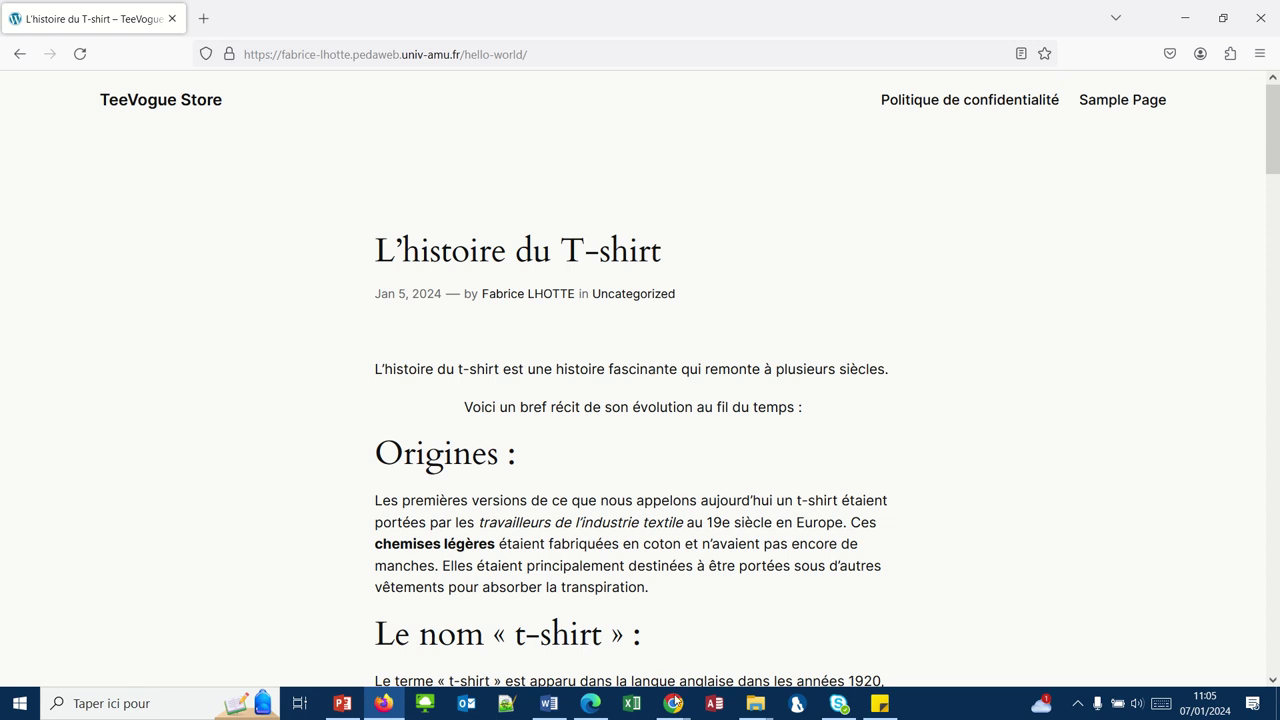
Switch to Chrome and check the topic list for the WP005 video on the AMeTICE course page.
mouse_move(673, 703)
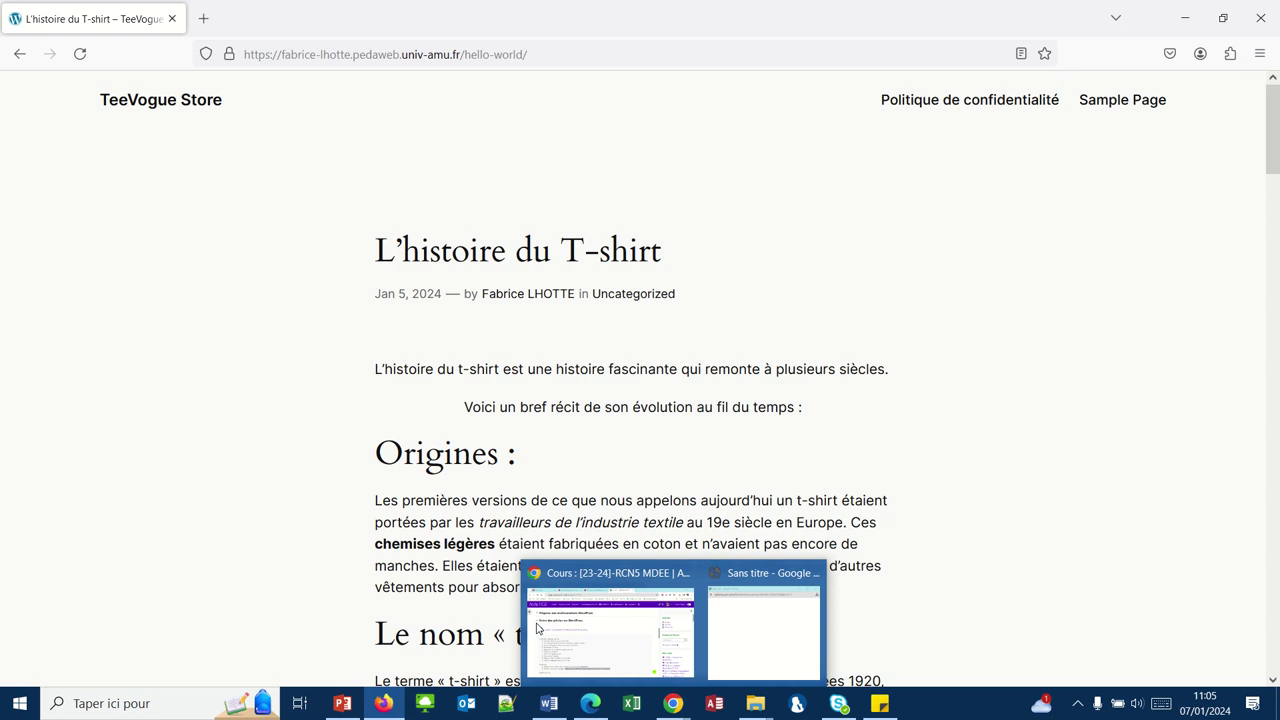
left_click(672, 704)
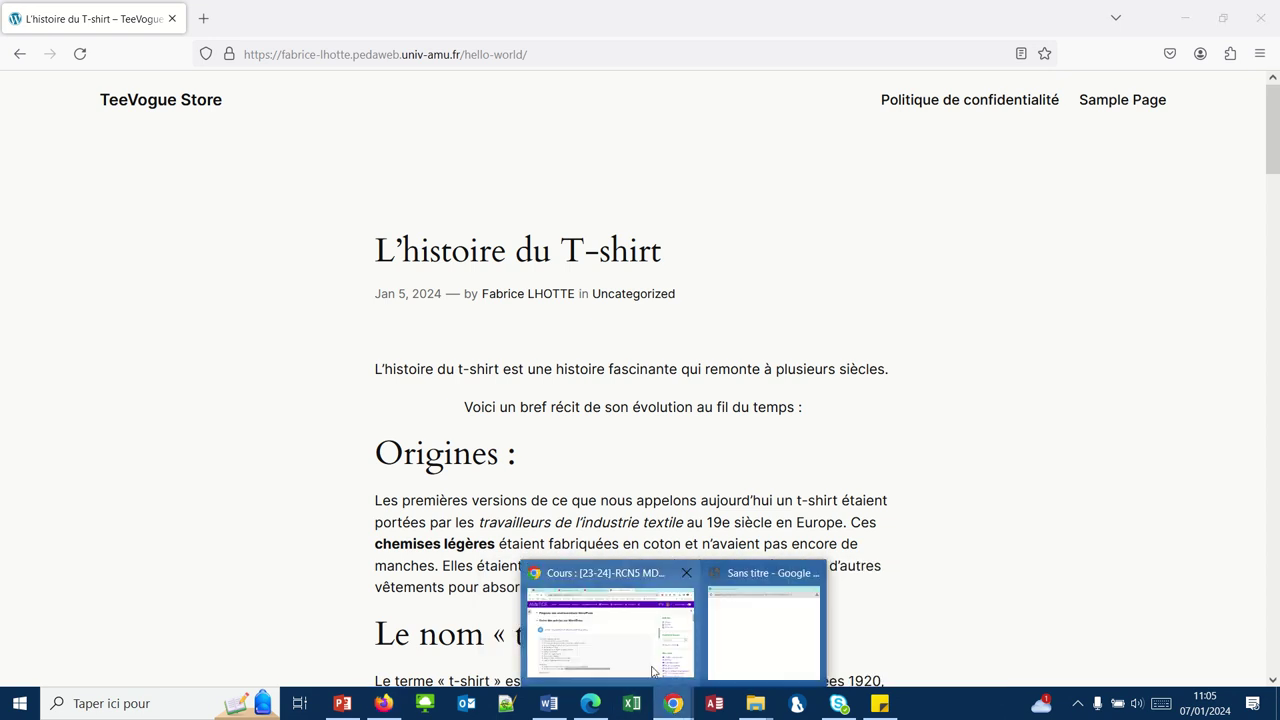
left_click(646, 660)
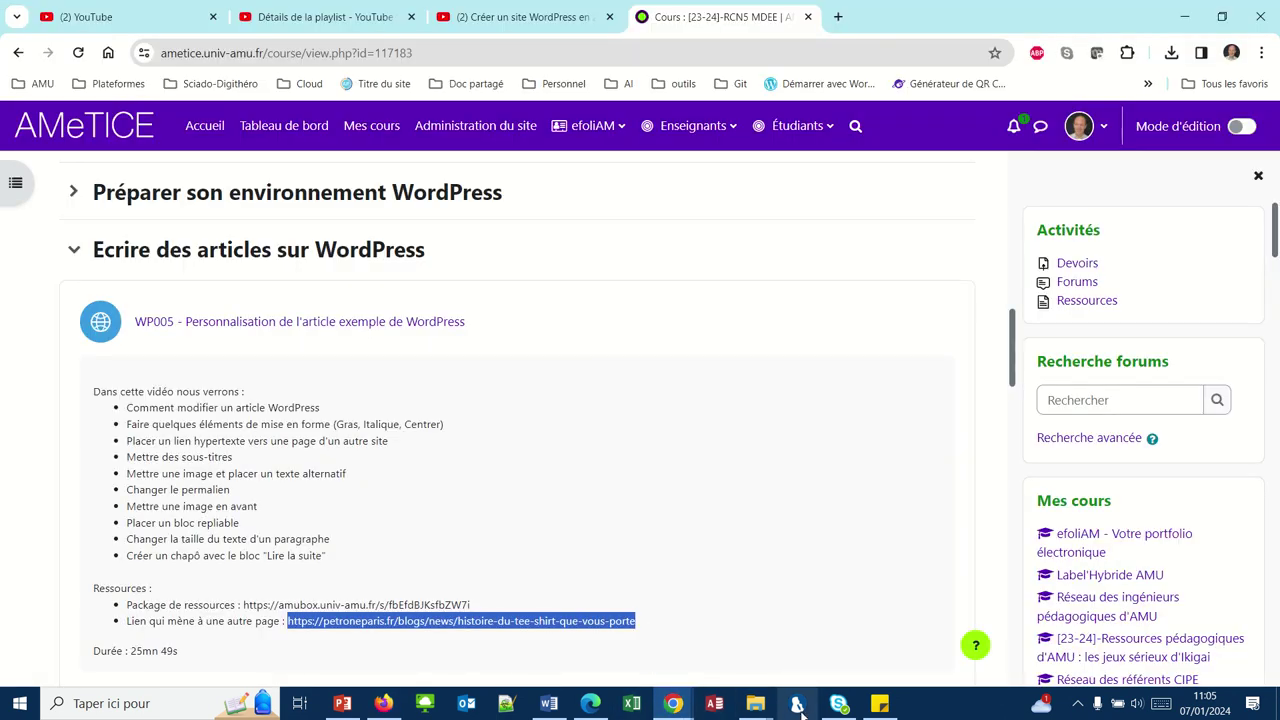
Return to the WordPress editor in Edge, hiding and redisplaying the settings sidebar.
left_click(591, 704)
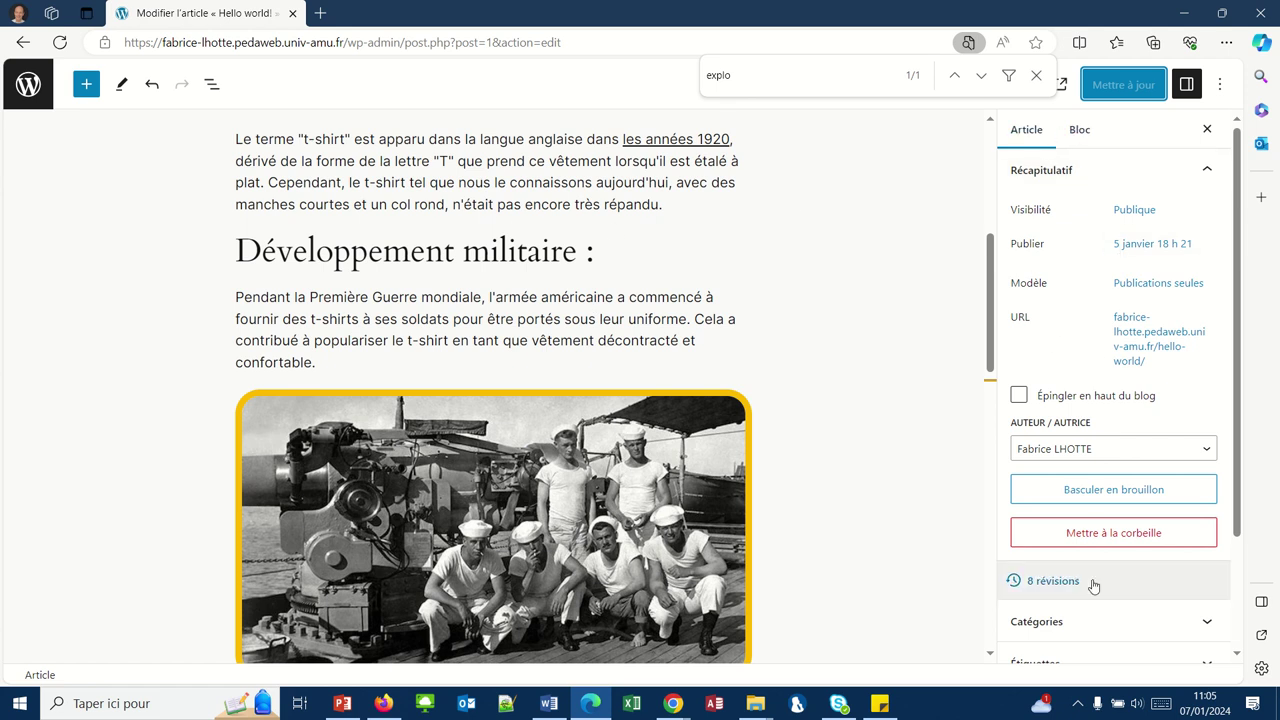
left_click(1185, 86)
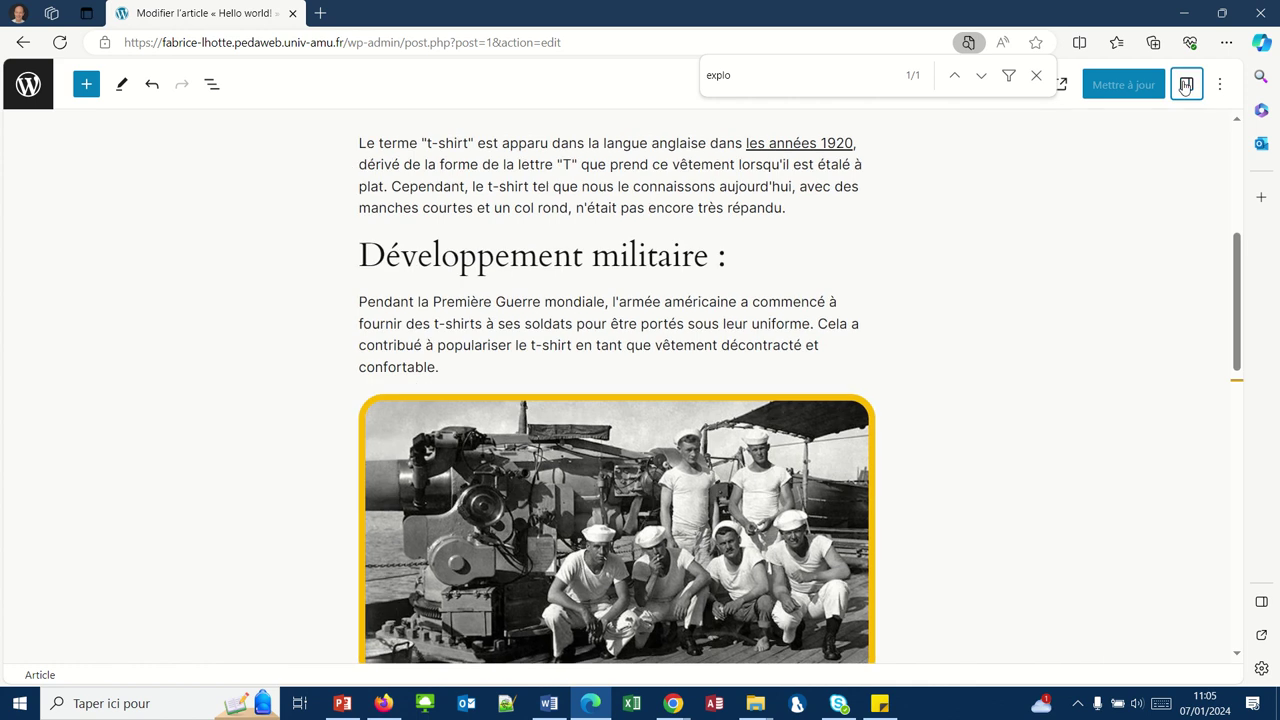
left_click(1185, 86)
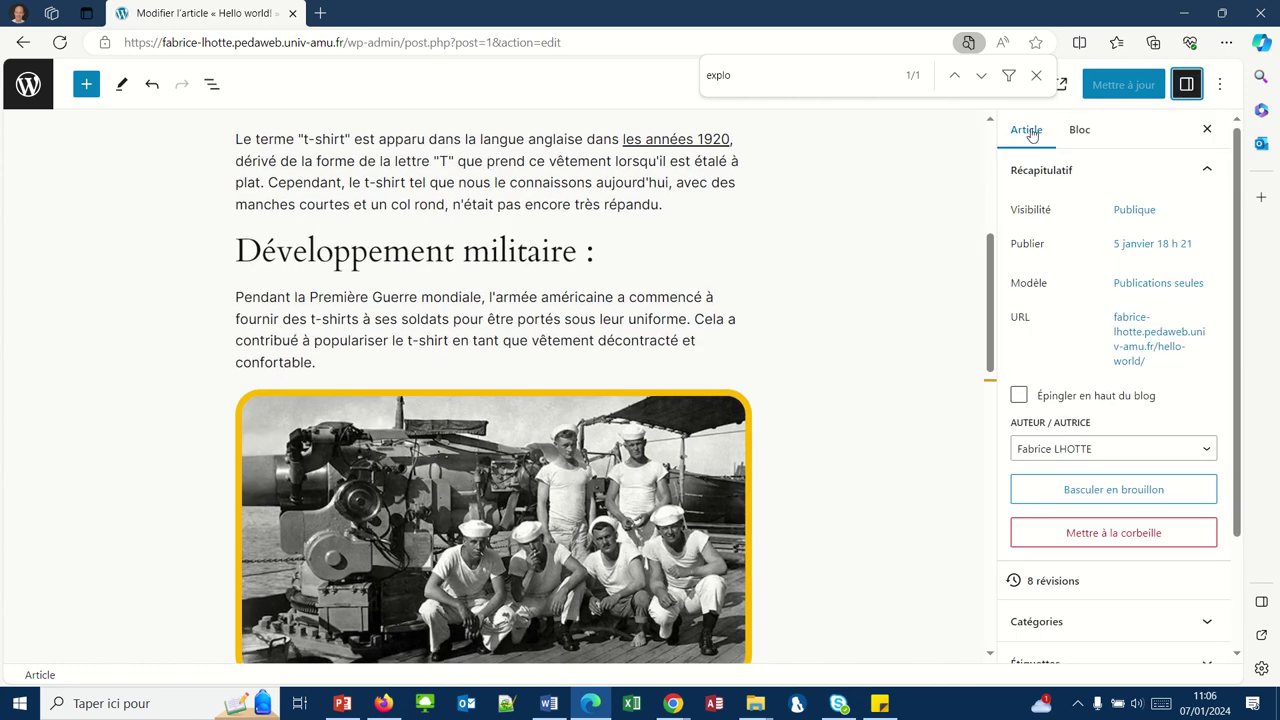
Set the article's permalink to histoire-du-t-shirt and update the publication.
left_click(1128, 338)
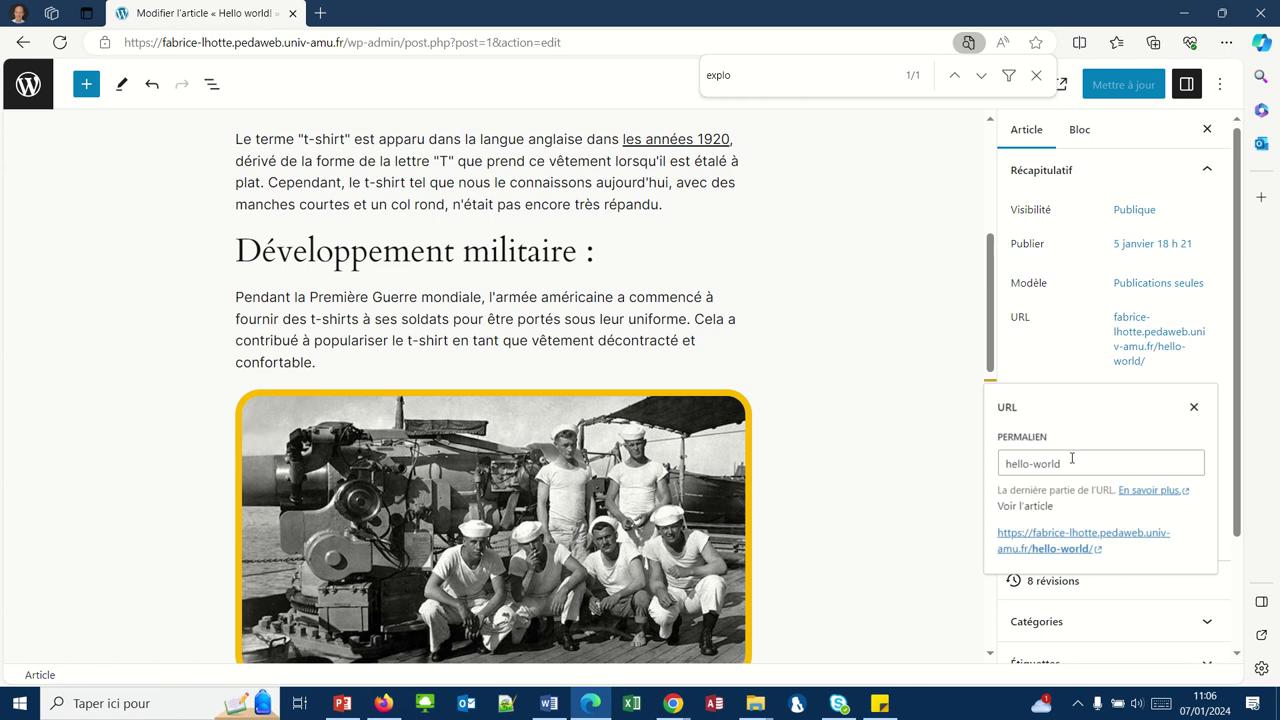
left_click(1068, 461)
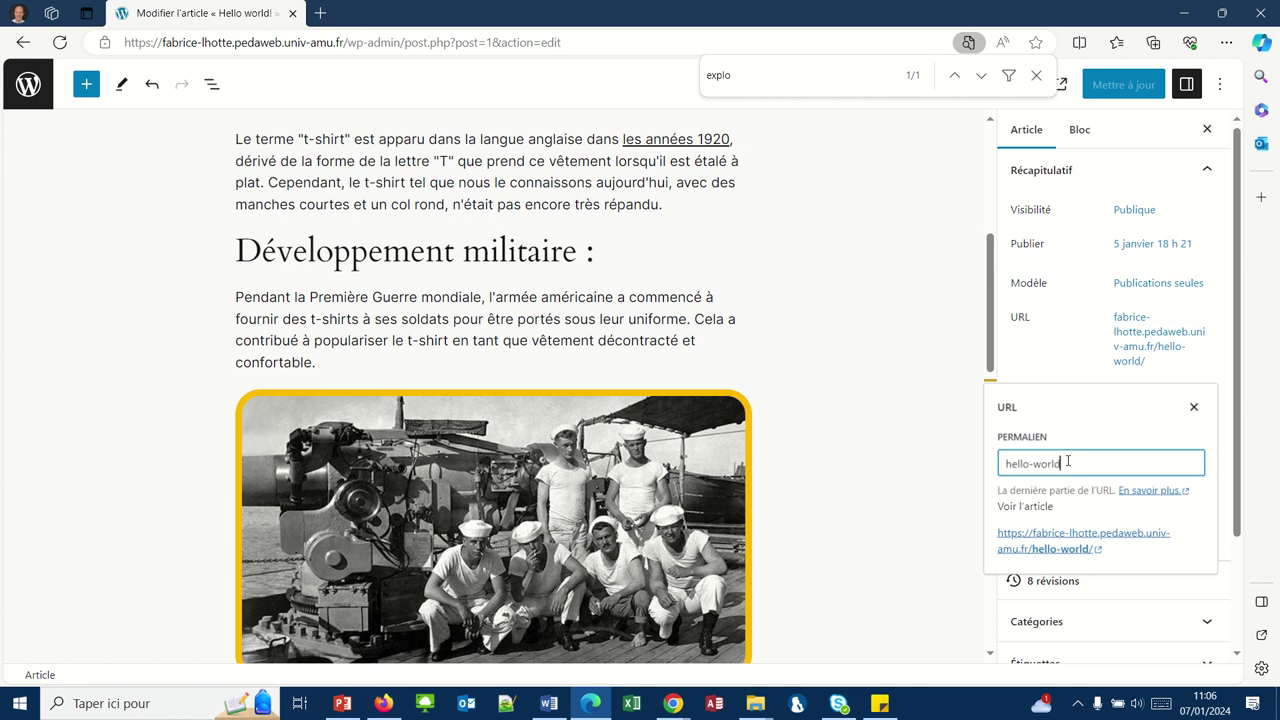
key("BackSpace")
key("BackSpace")
key("BackSpace")
key("BackSpace")
key("BackSpace")
key("BackSpace")
key("BackSpace")
key("BackSpace")
key("BackSpace")
key("BackSpace")
key("BackSpace")
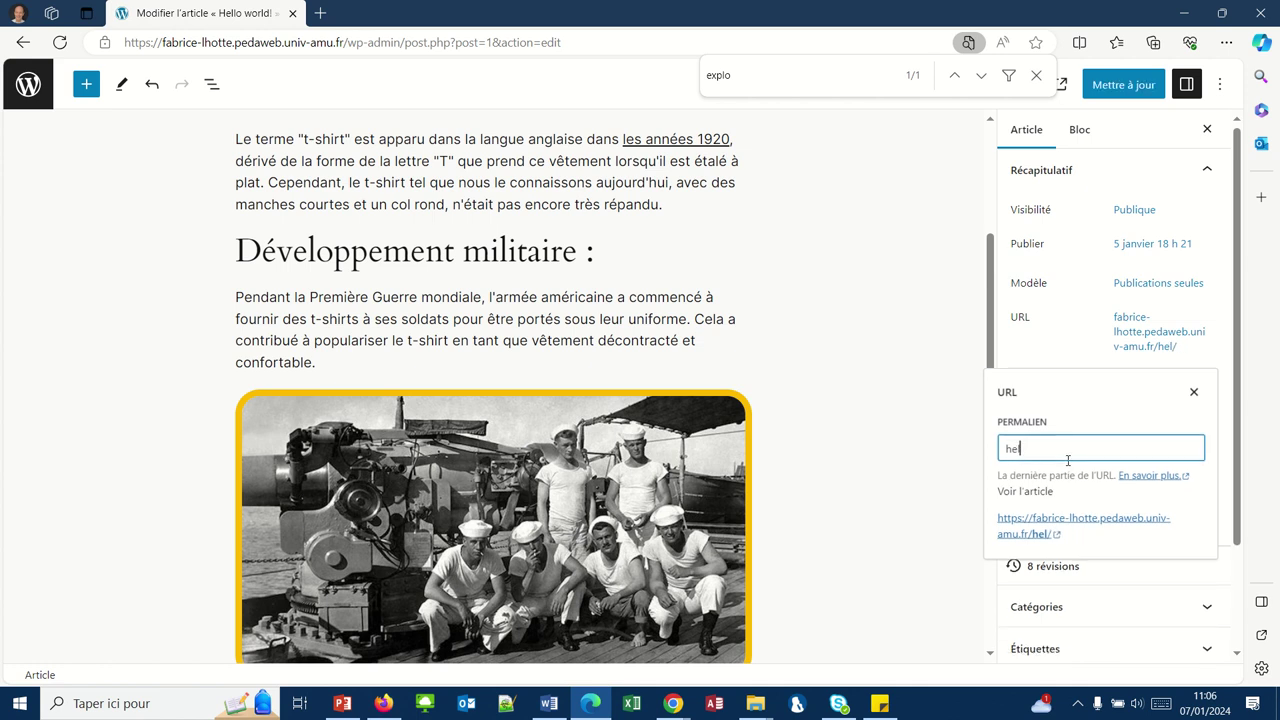
type("histoire")
type("-")
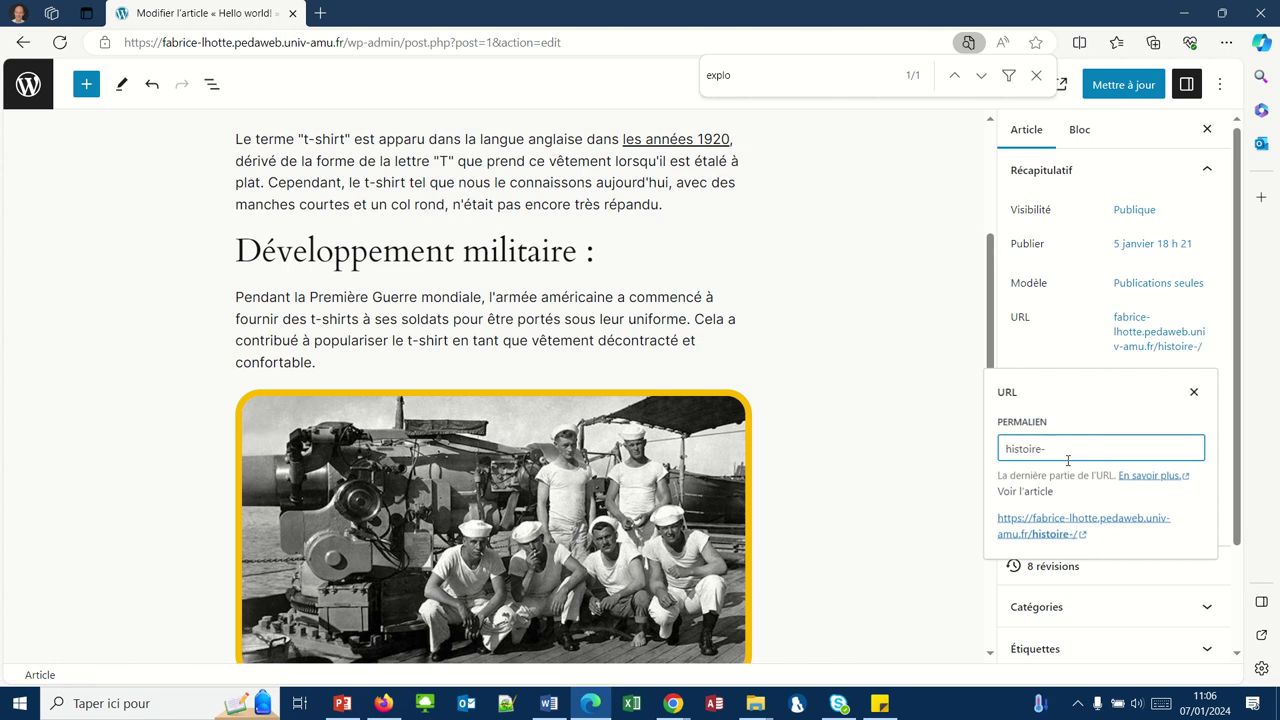
type("du-")
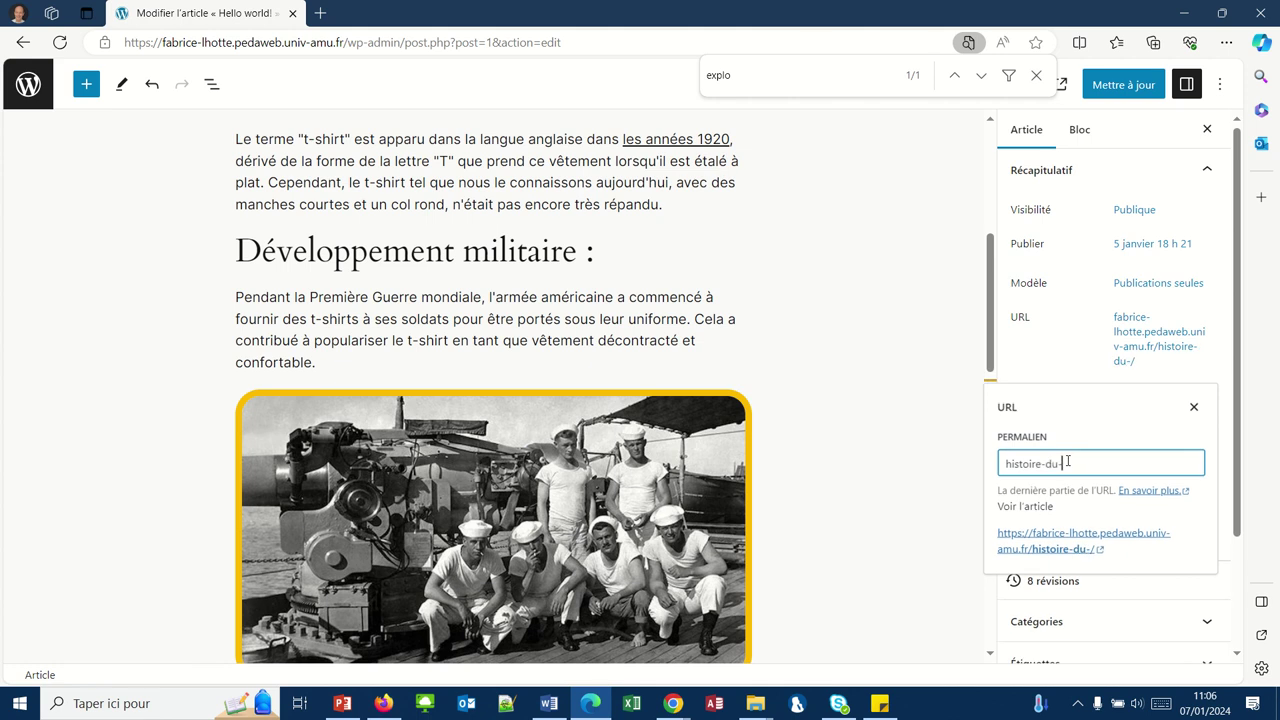
type("t-shirt")
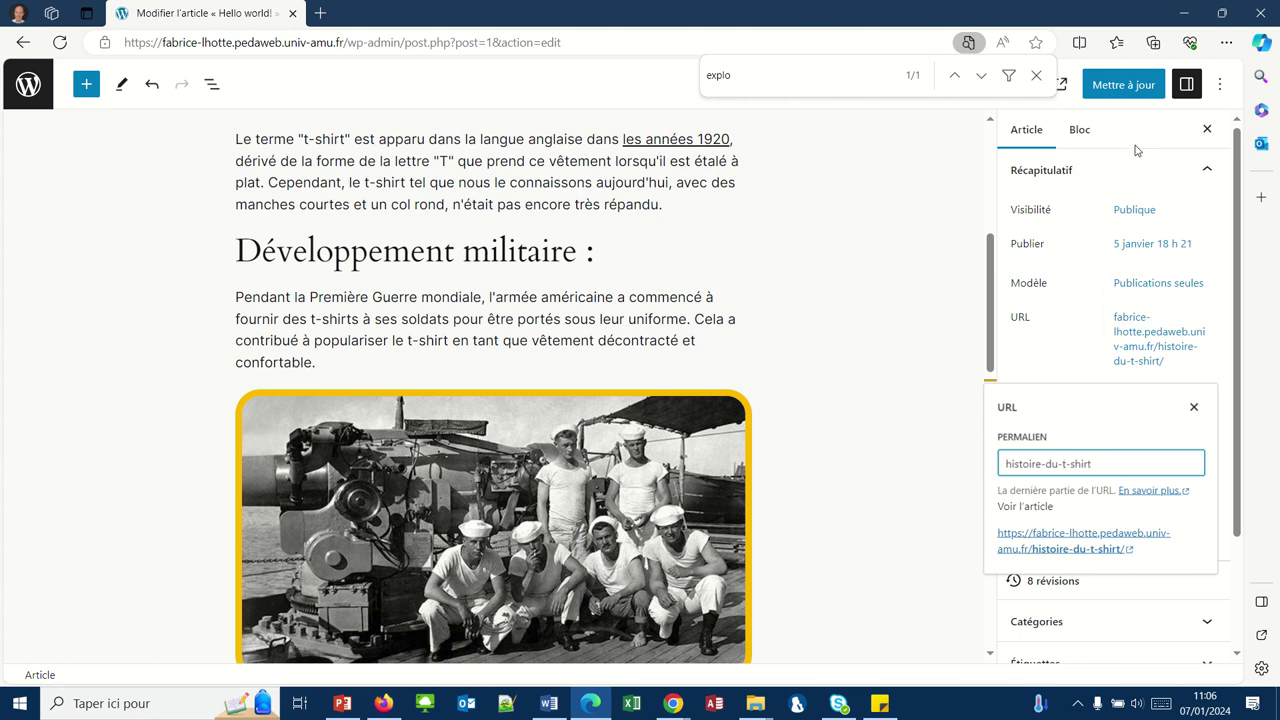
left_click(1122, 88)
left_click(1122, 88)
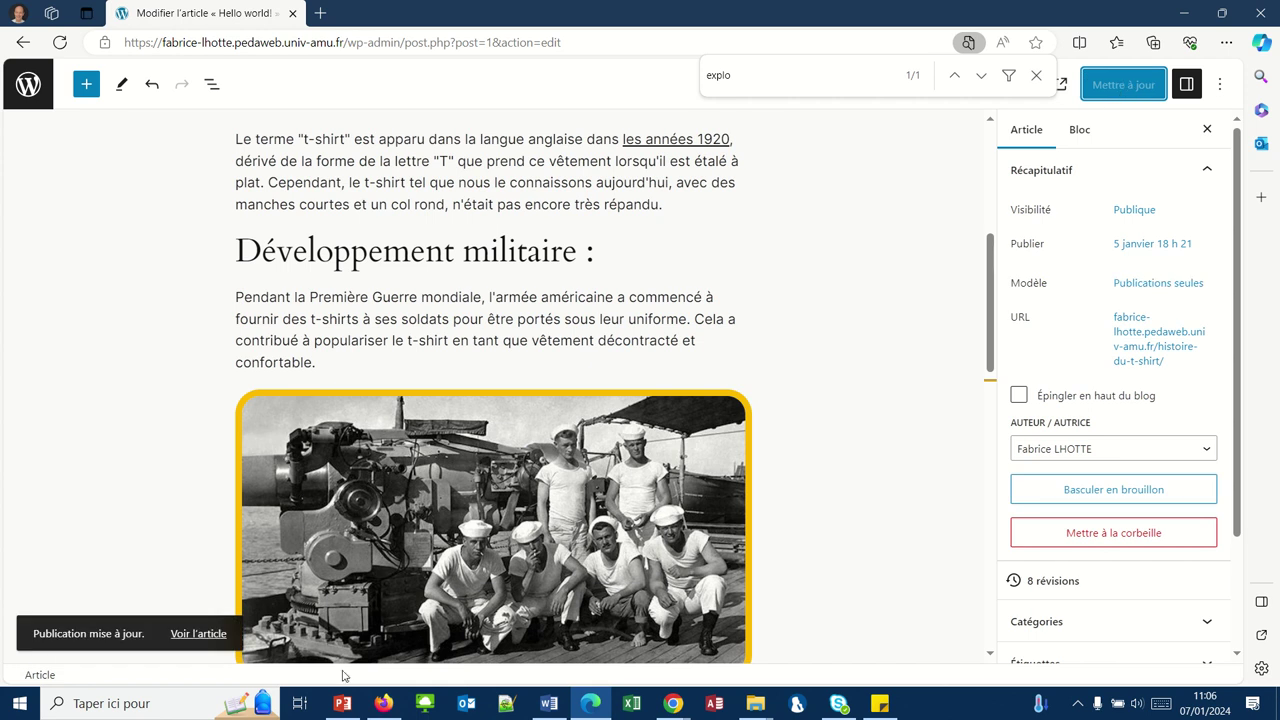
In Firefox, open the article "L'histoire du T-shirt" from the TeeVogue Store home page and check its new address.
left_click(384, 704)
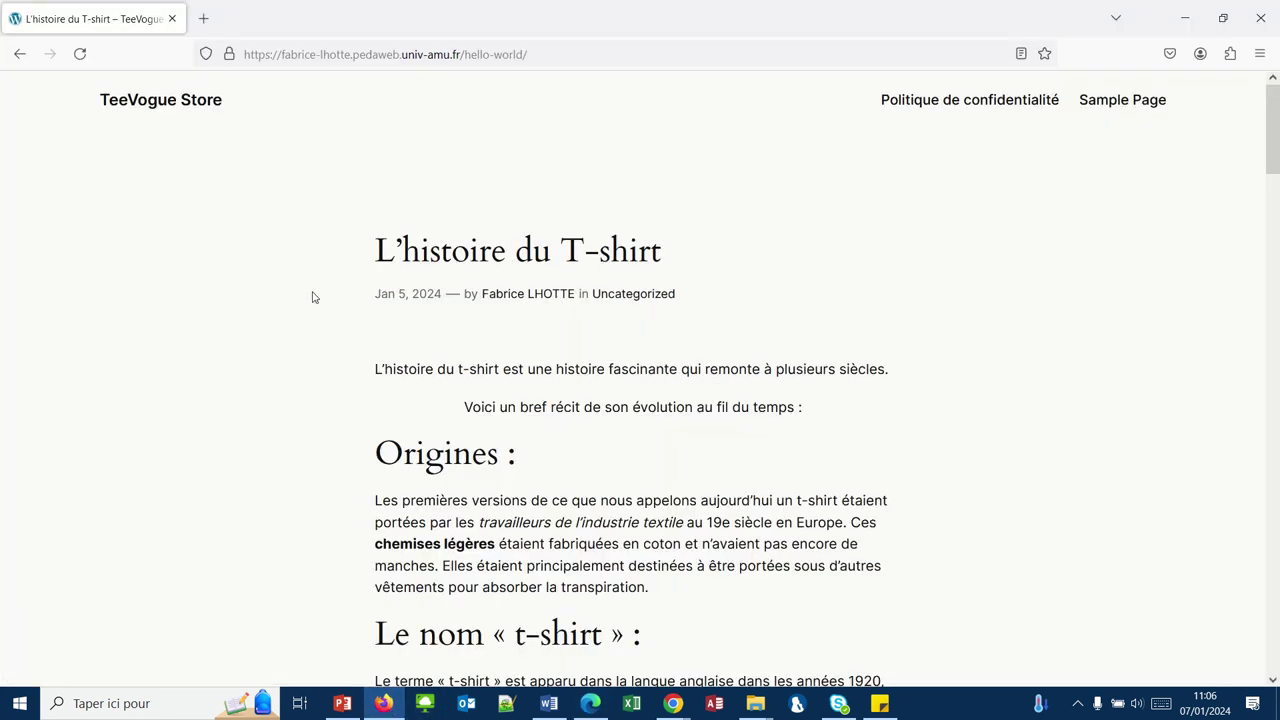
left_click(175, 101)
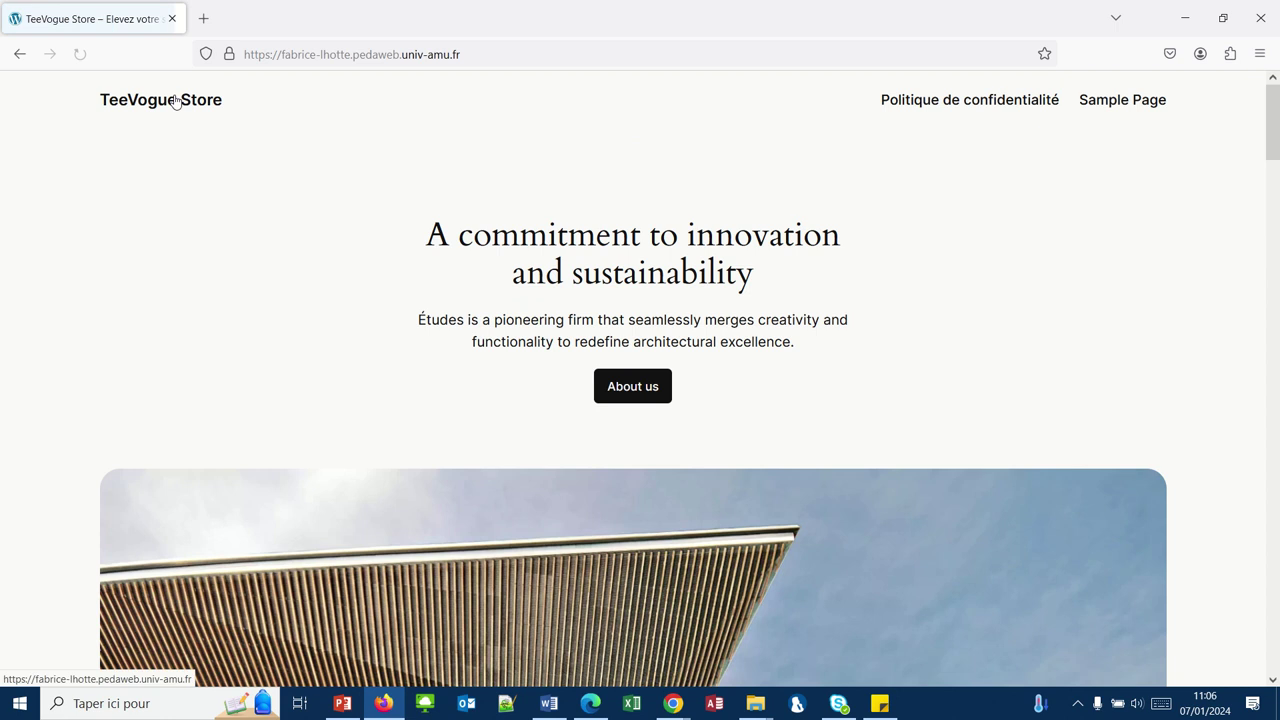
scroll(491, 530, "down", 6)
scroll(491, 530, "down", 15)
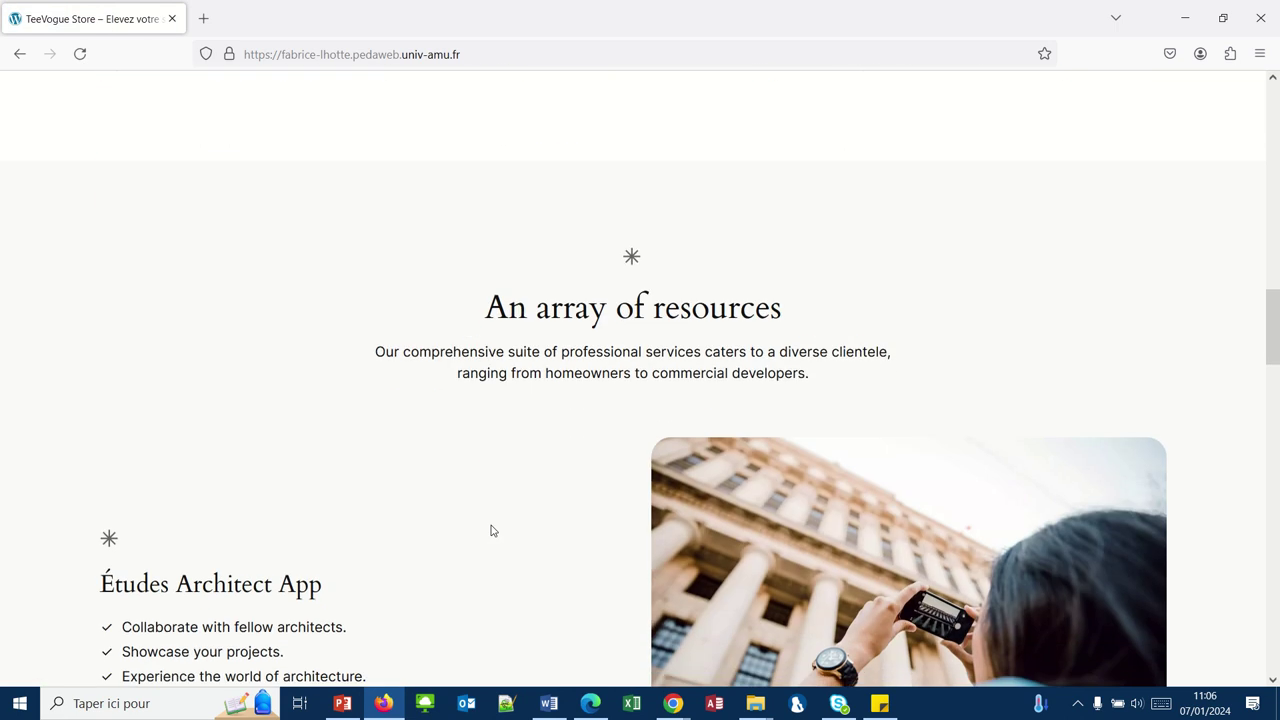
scroll(491, 530, "down", 3)
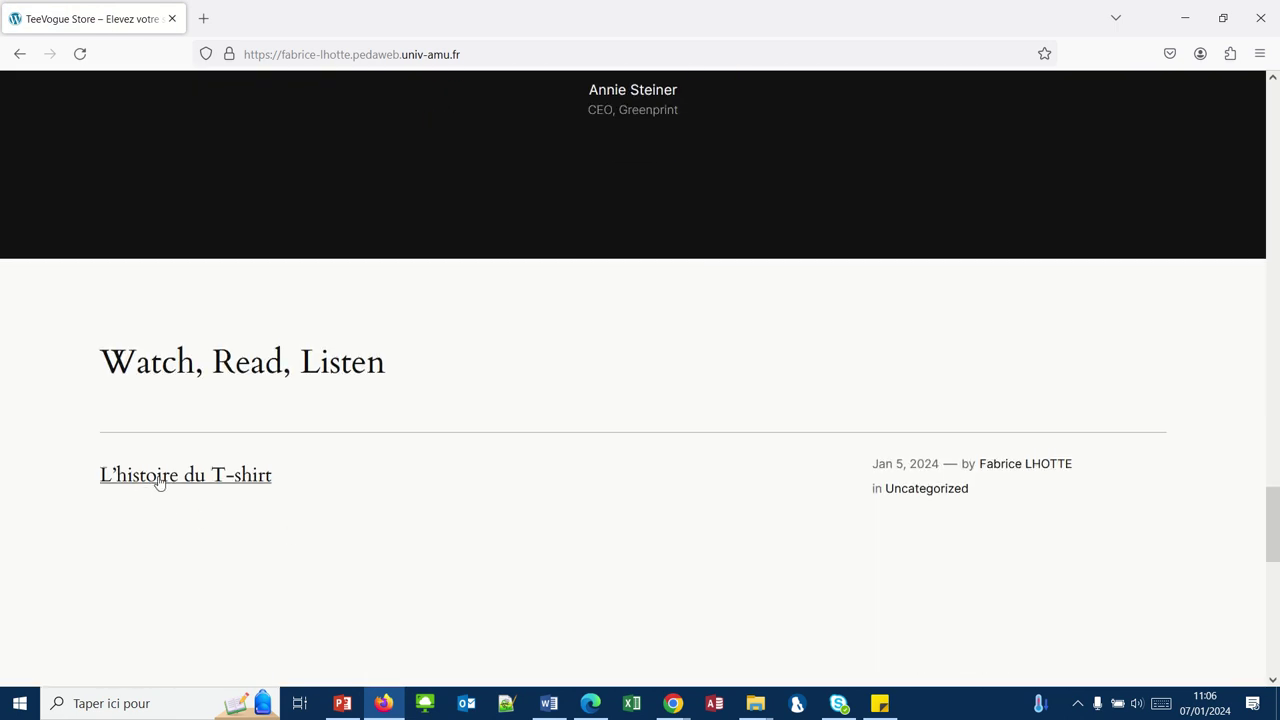
left_click(166, 477)
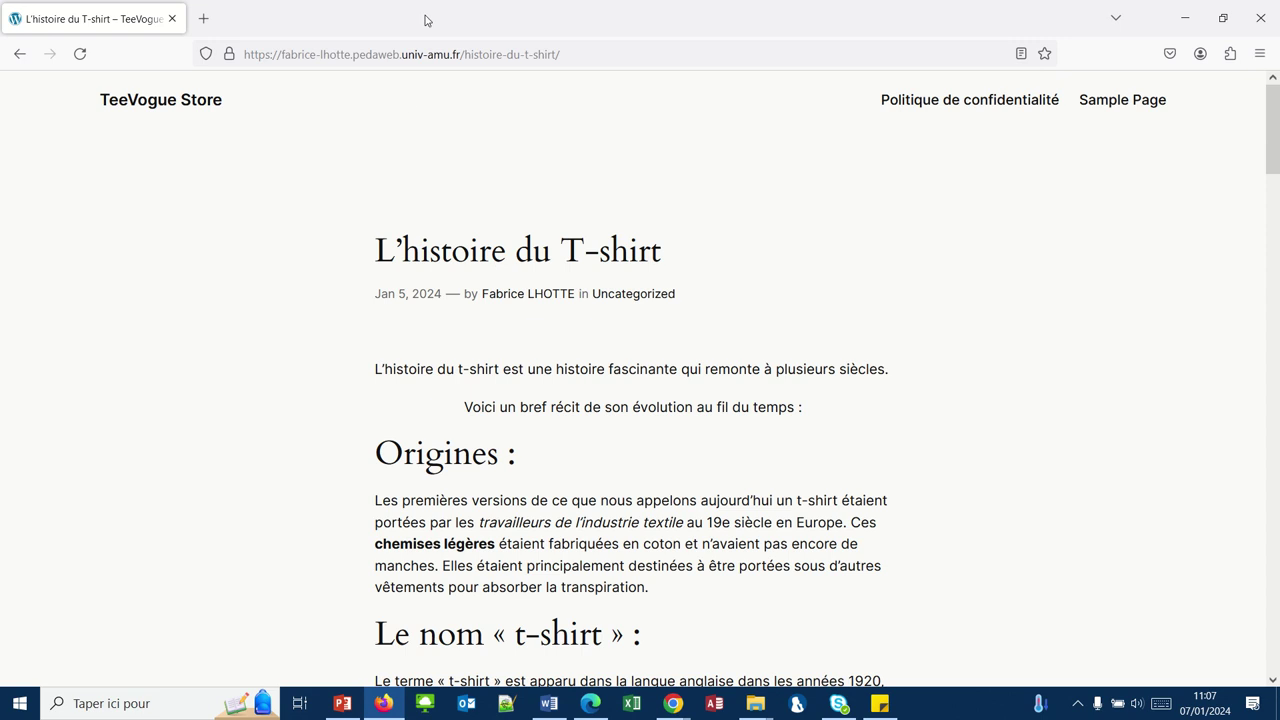
mouse_move(467, 3)
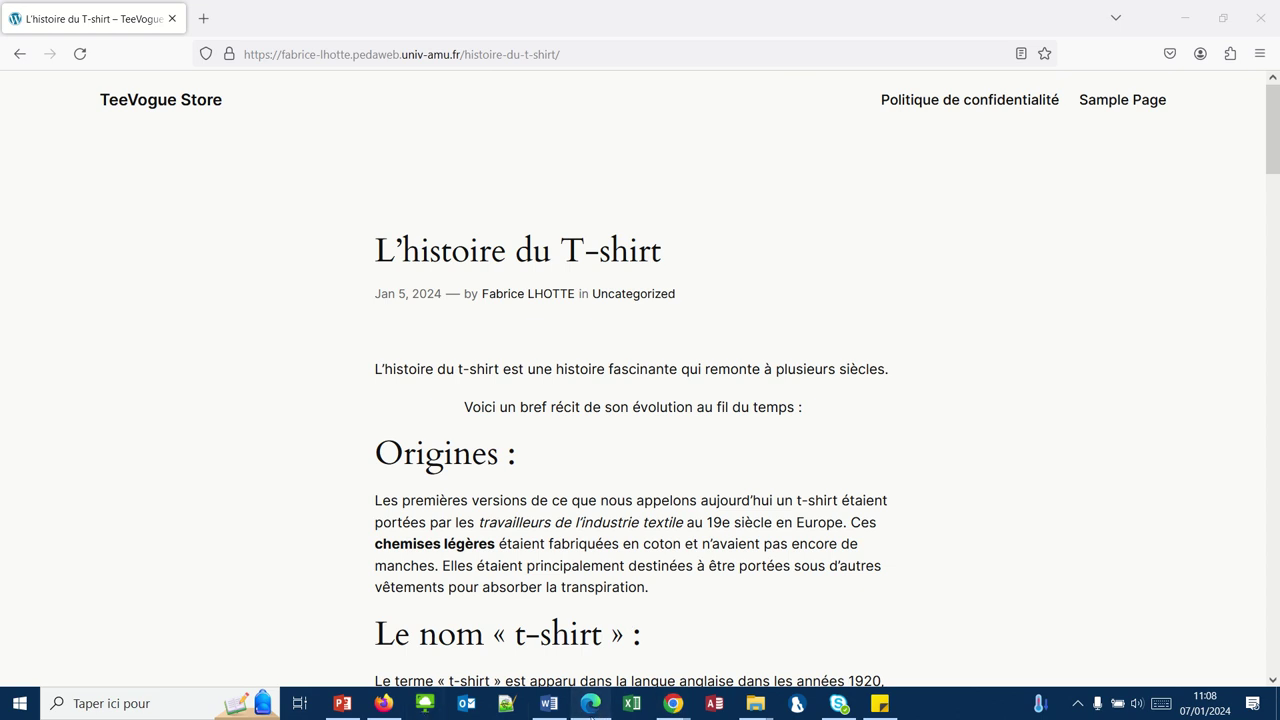
Switch to Edge and examine the illustrated article cards in the news feed of a new tab.
left_click(590, 705)
scroll(480, 300, "up", 3)
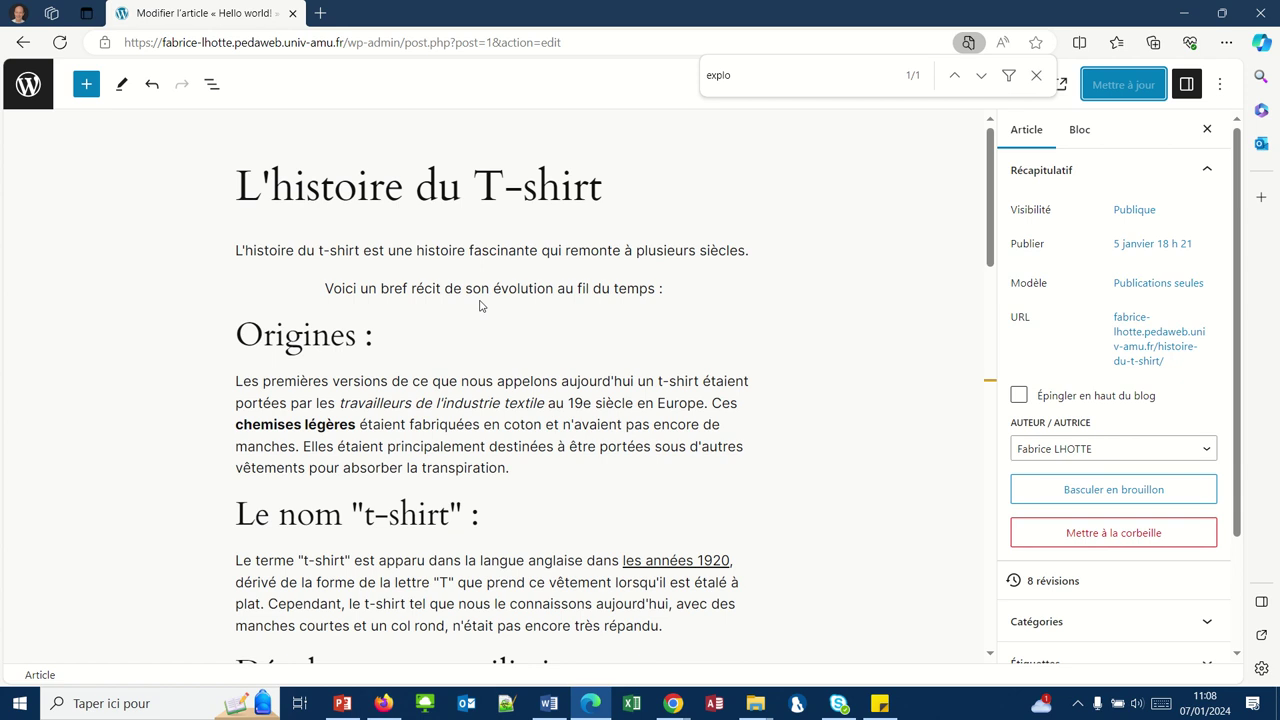
left_click(320, 13)
type("le")
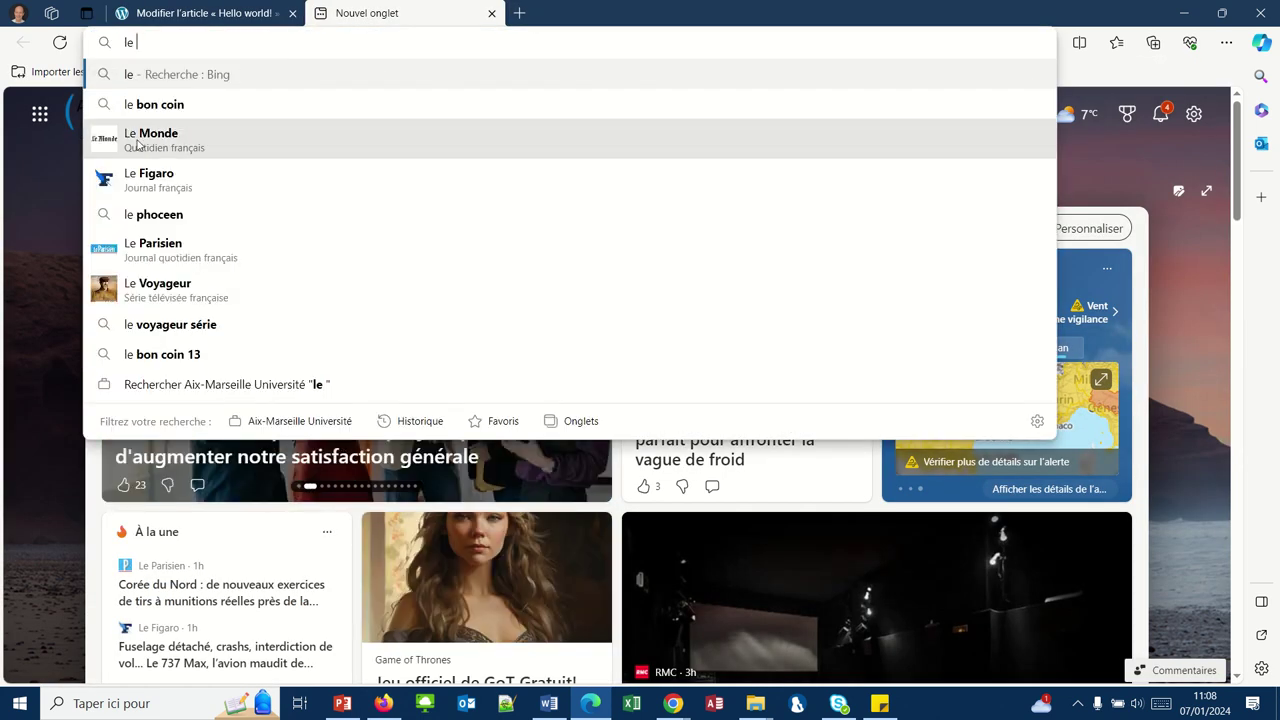
left_click(24, 196)
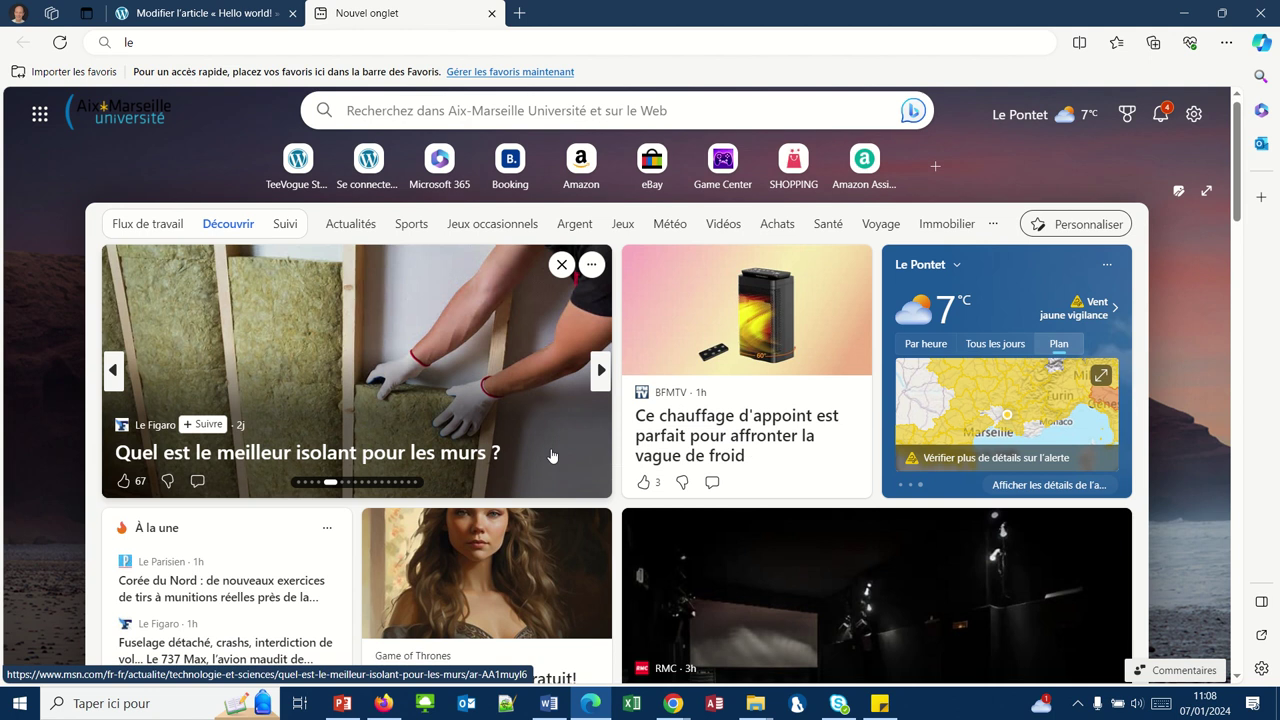
scroll(540, 453, "down", 2)
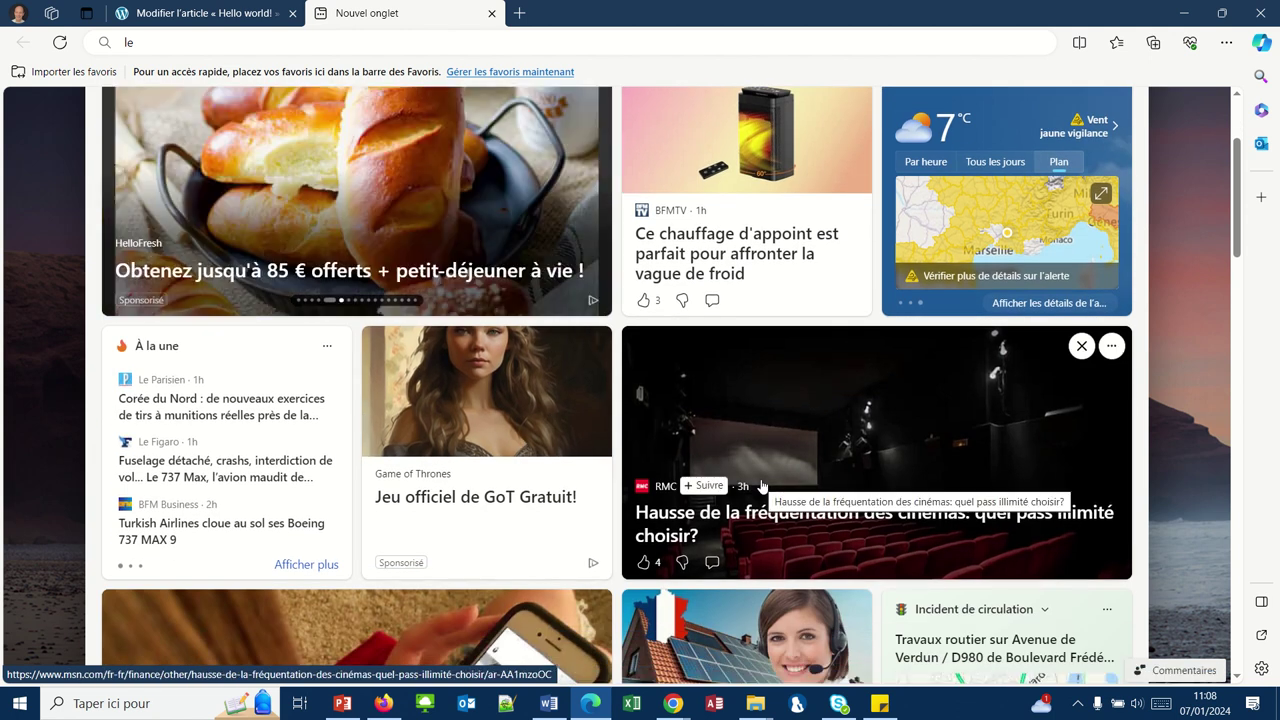
scroll(764, 488, "down", 3)
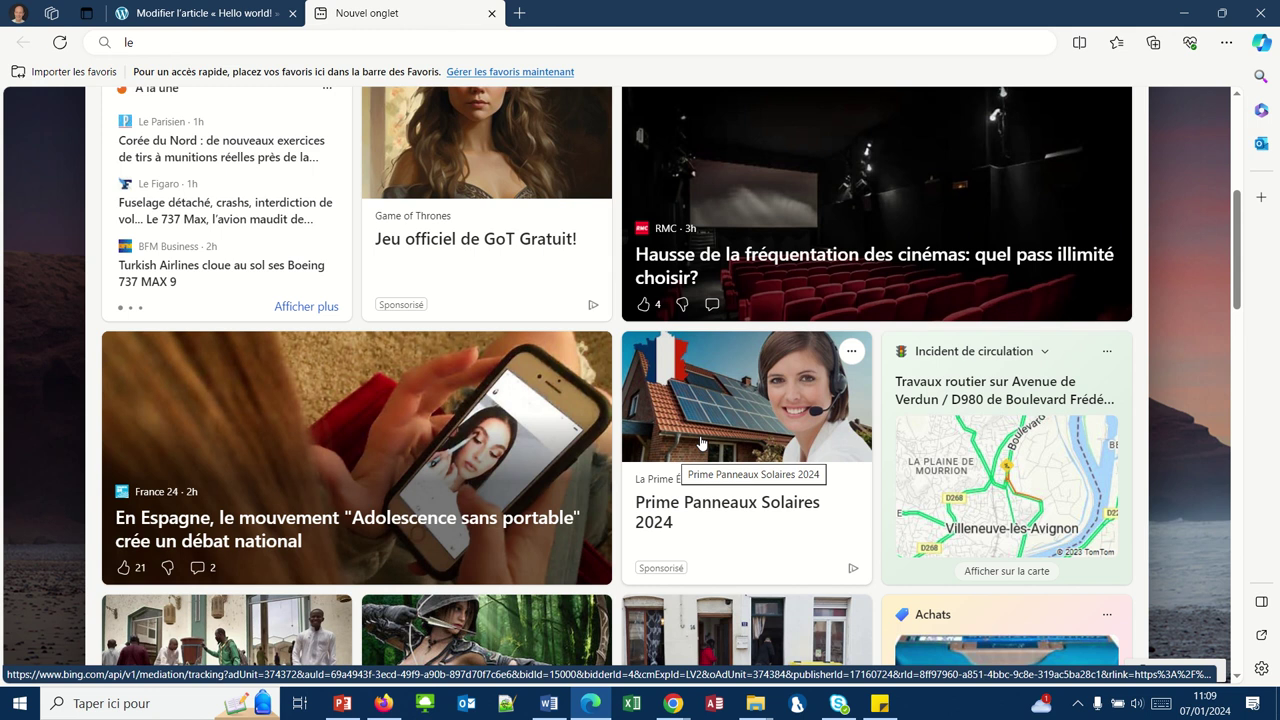
Return to the WordPress article being edited and open the media selection for its featured image.
left_click(197, 15)
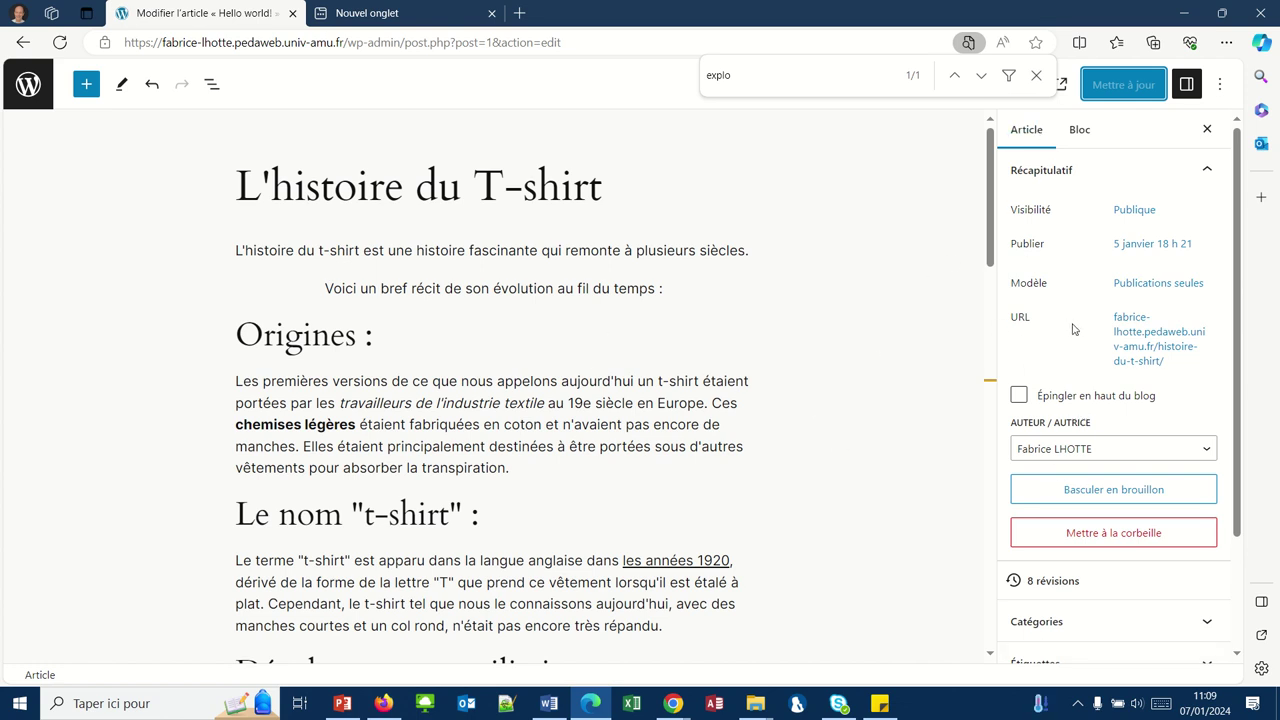
scroll(1076, 325, "down", 3)
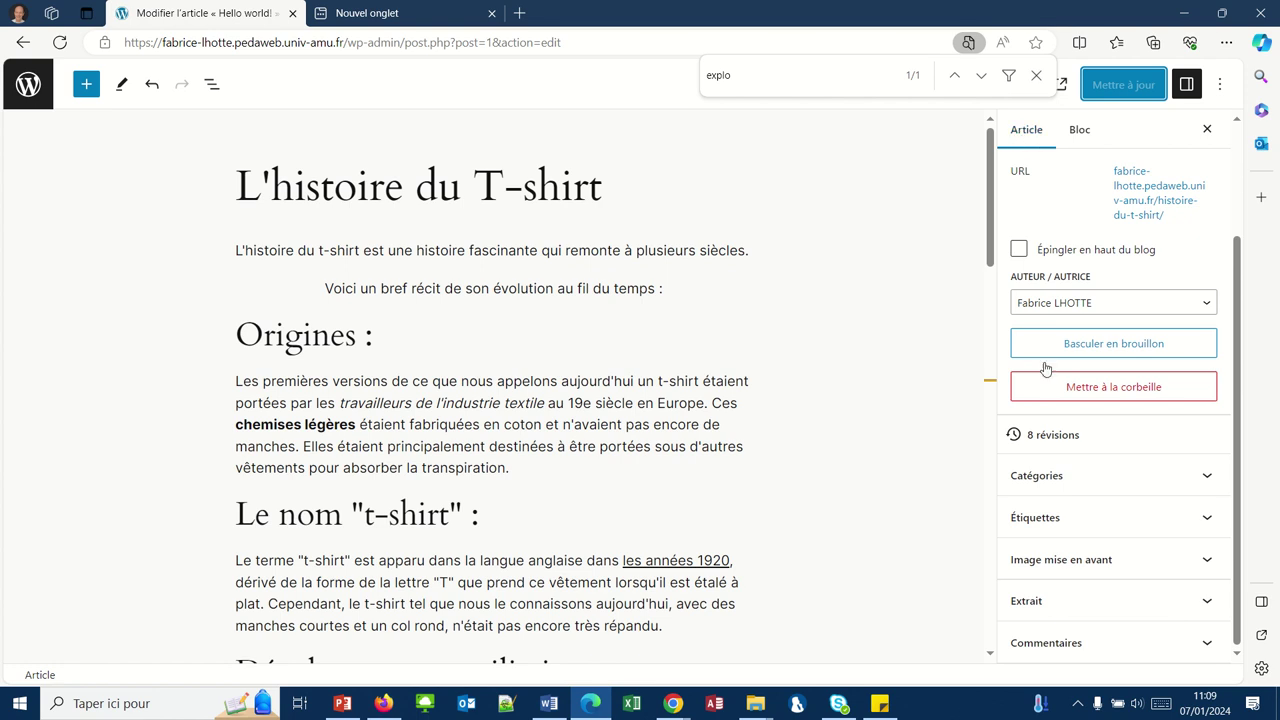
left_click(1062, 562)
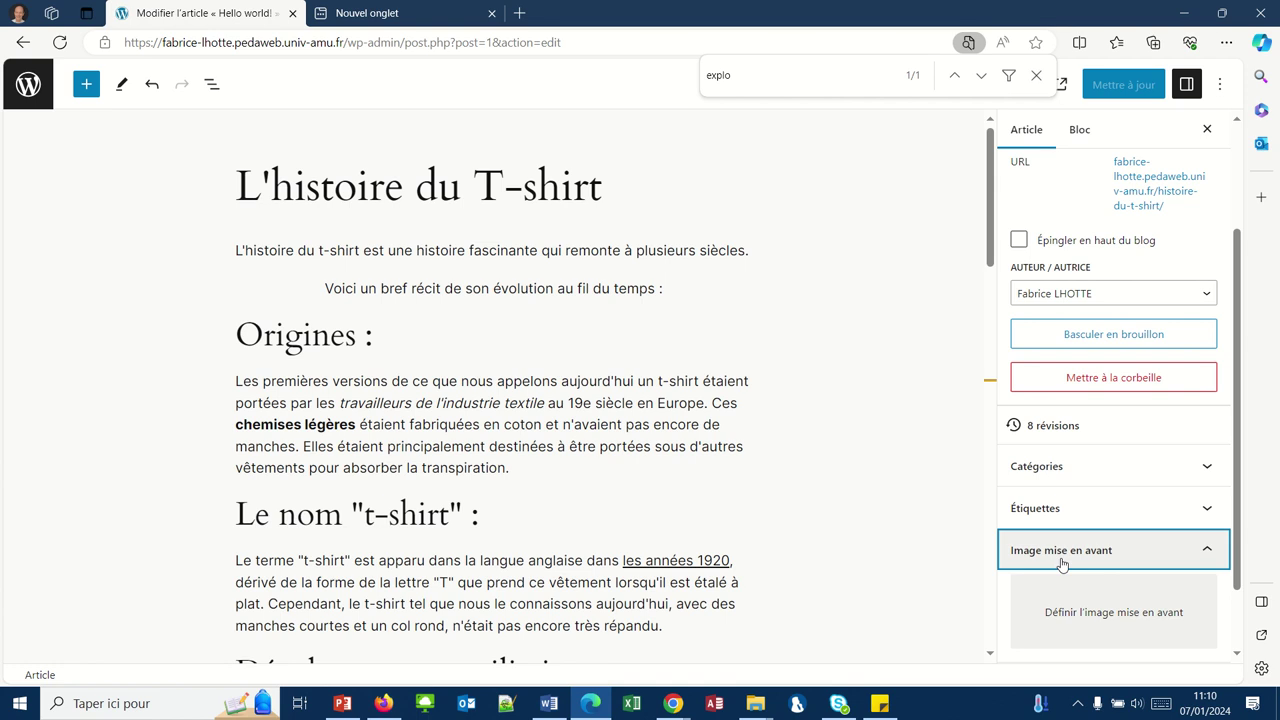
left_click(1086, 617)
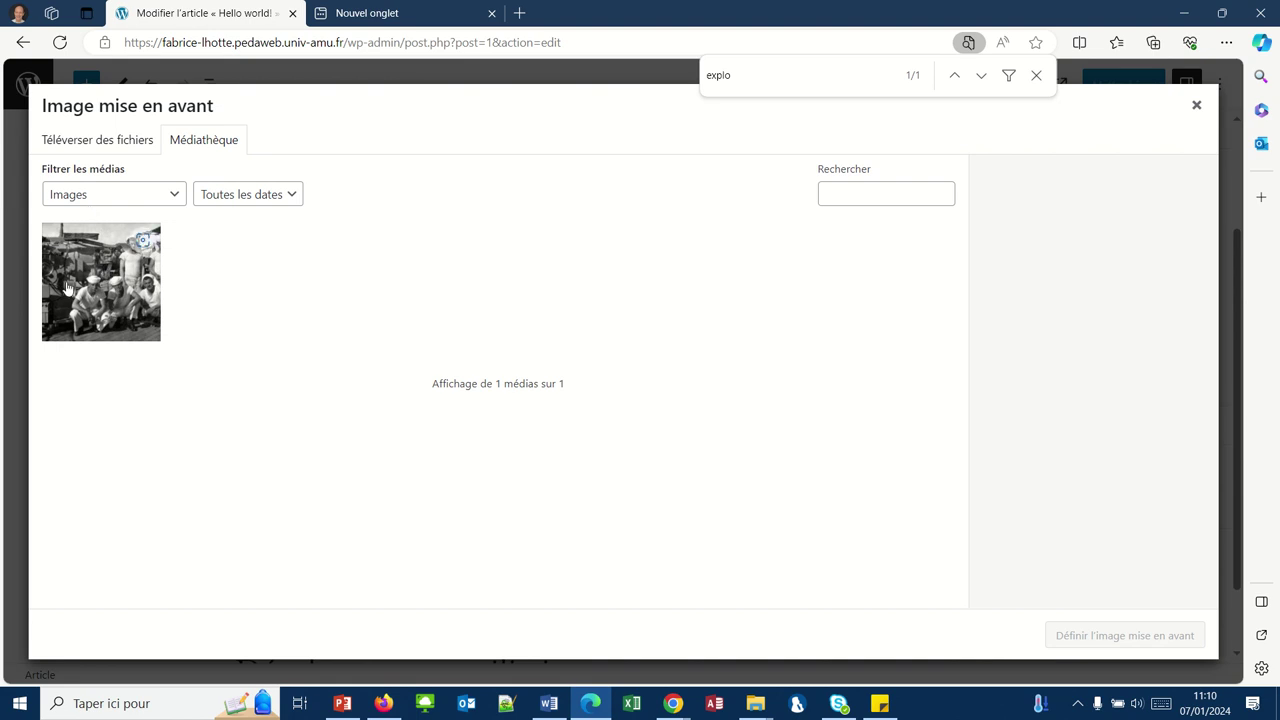
Upload histoiremiseenavant.jpg from the RCN5-Package ressources folder to the media library.
left_click(87, 145)
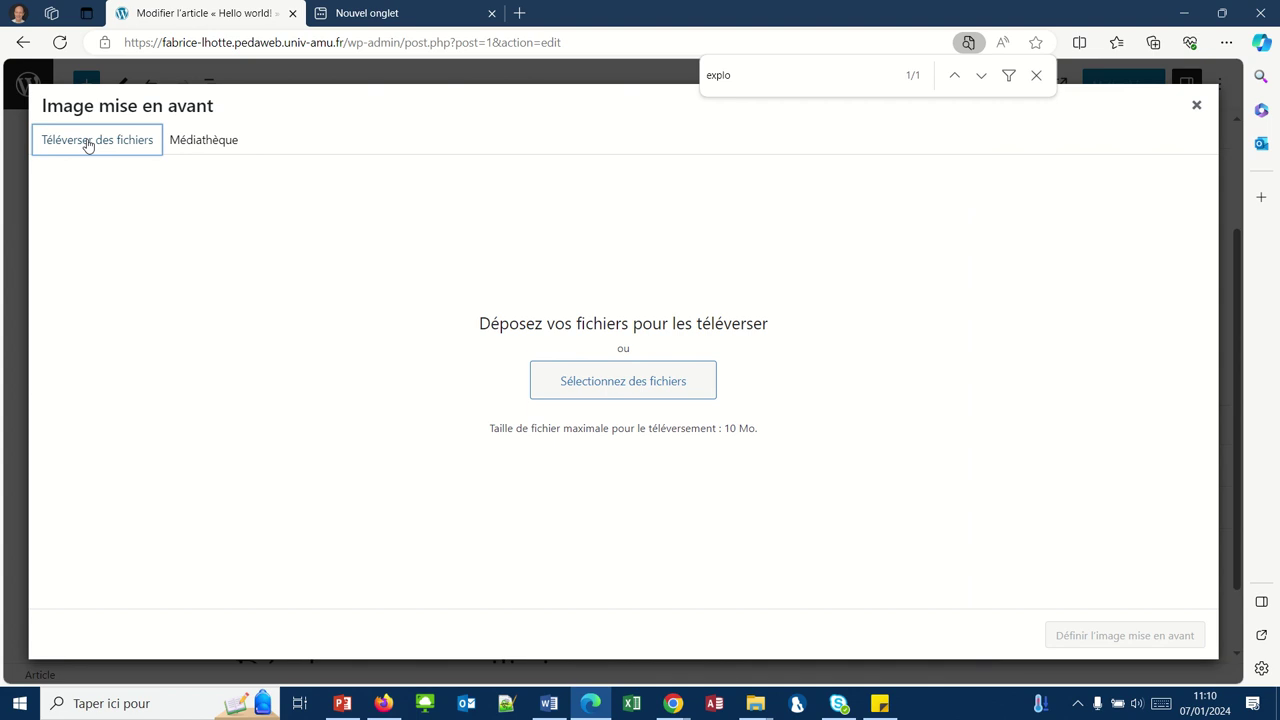
left_click(560, 381)
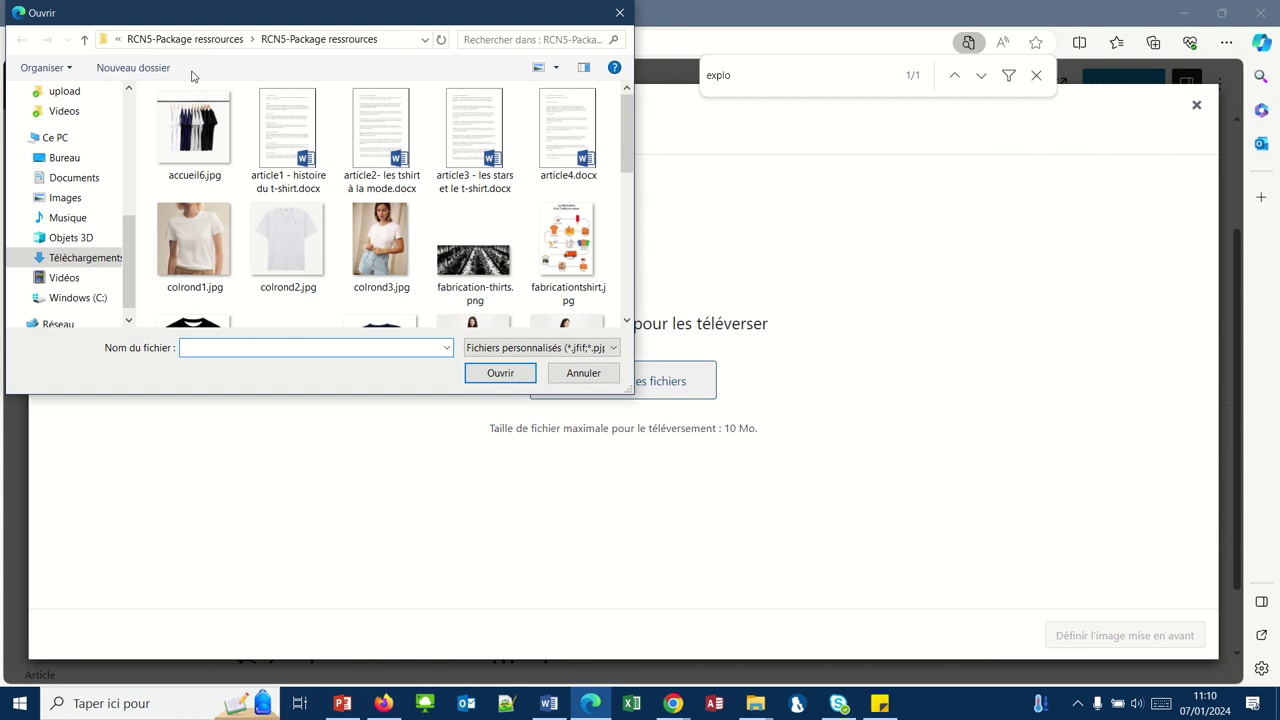
scroll(630, 308, "down", 2)
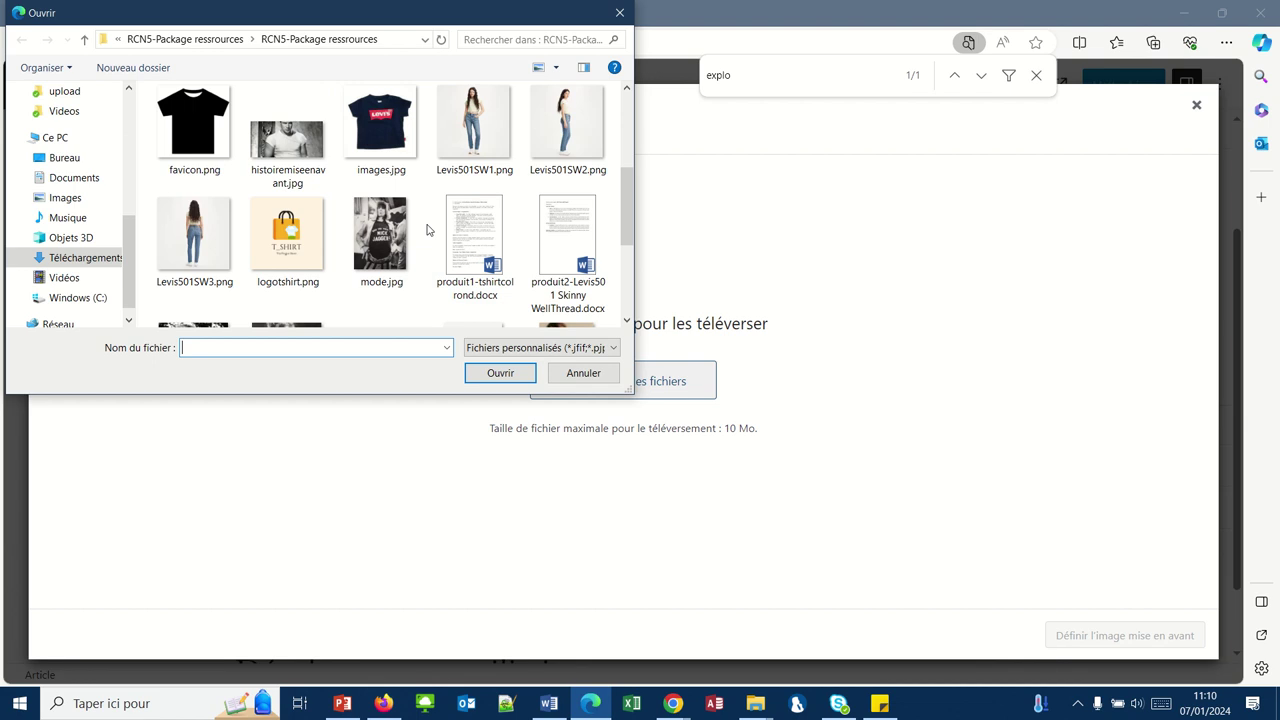
scroll(426, 229, "up", 1)
left_click(288, 260)
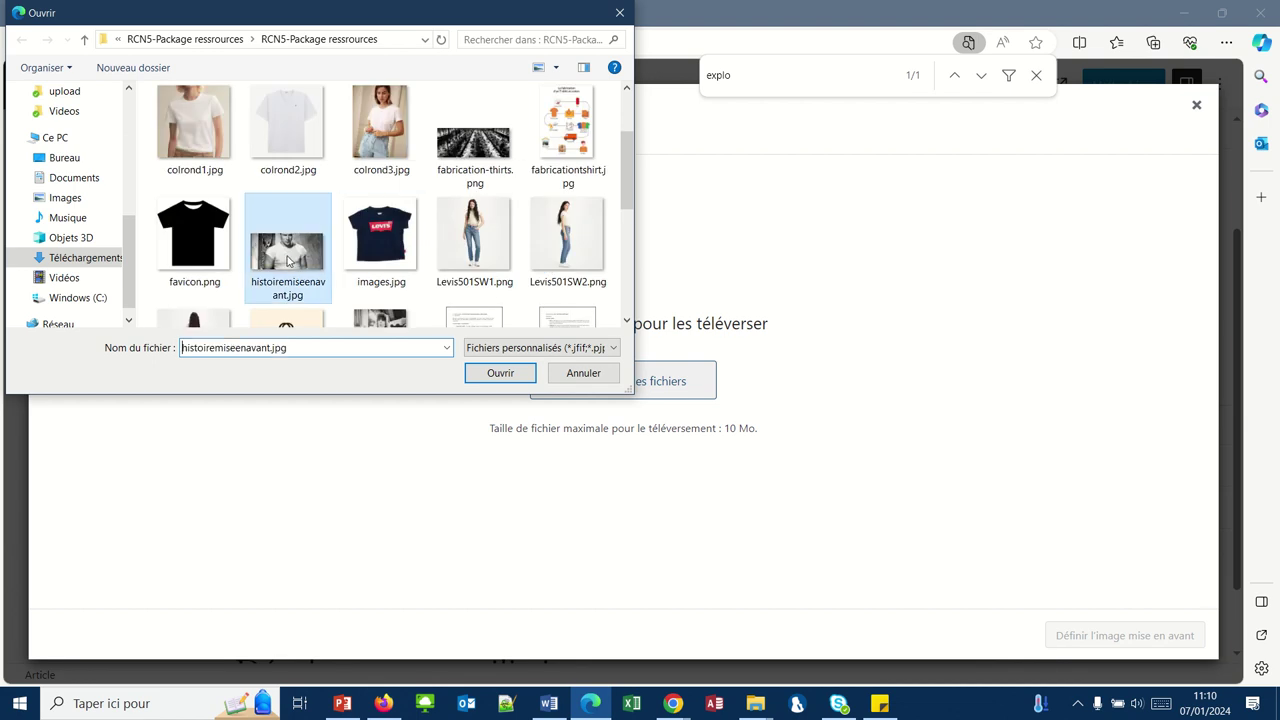
left_click(498, 374)
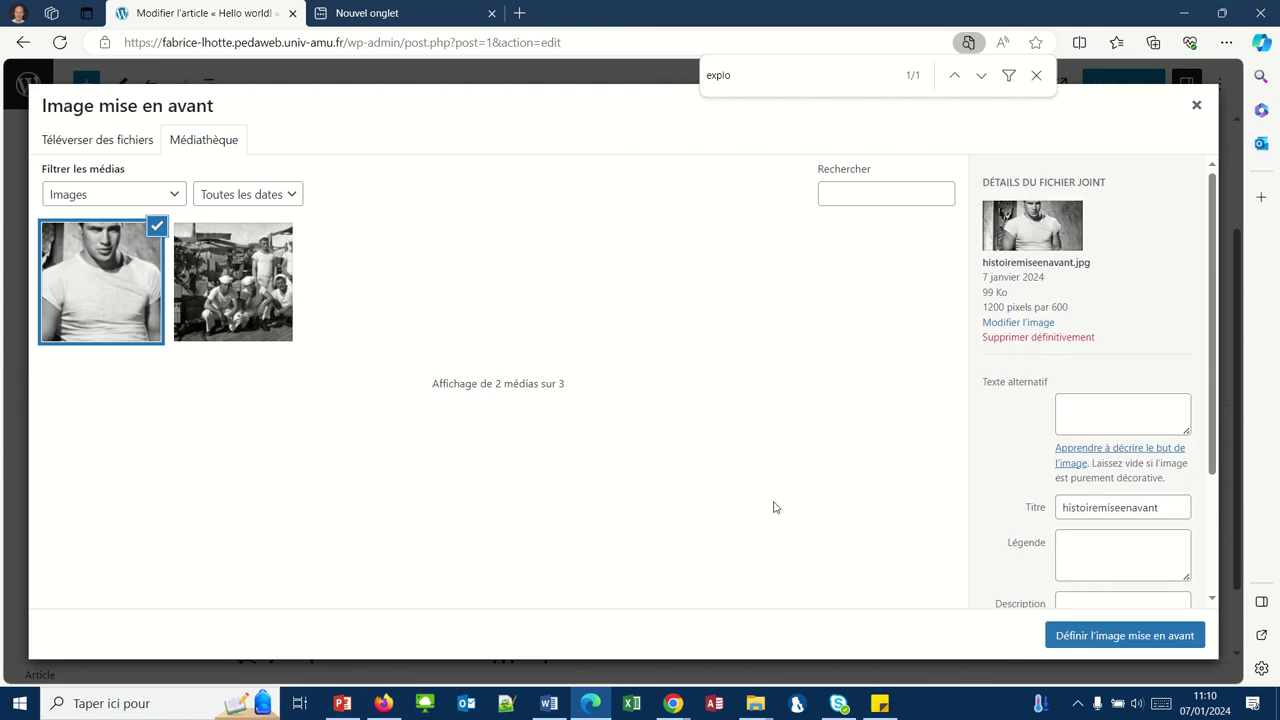
Give the image the alternative text "Histoire du T-shirt", set it as the featured image and update the article.
left_click(1075, 404)
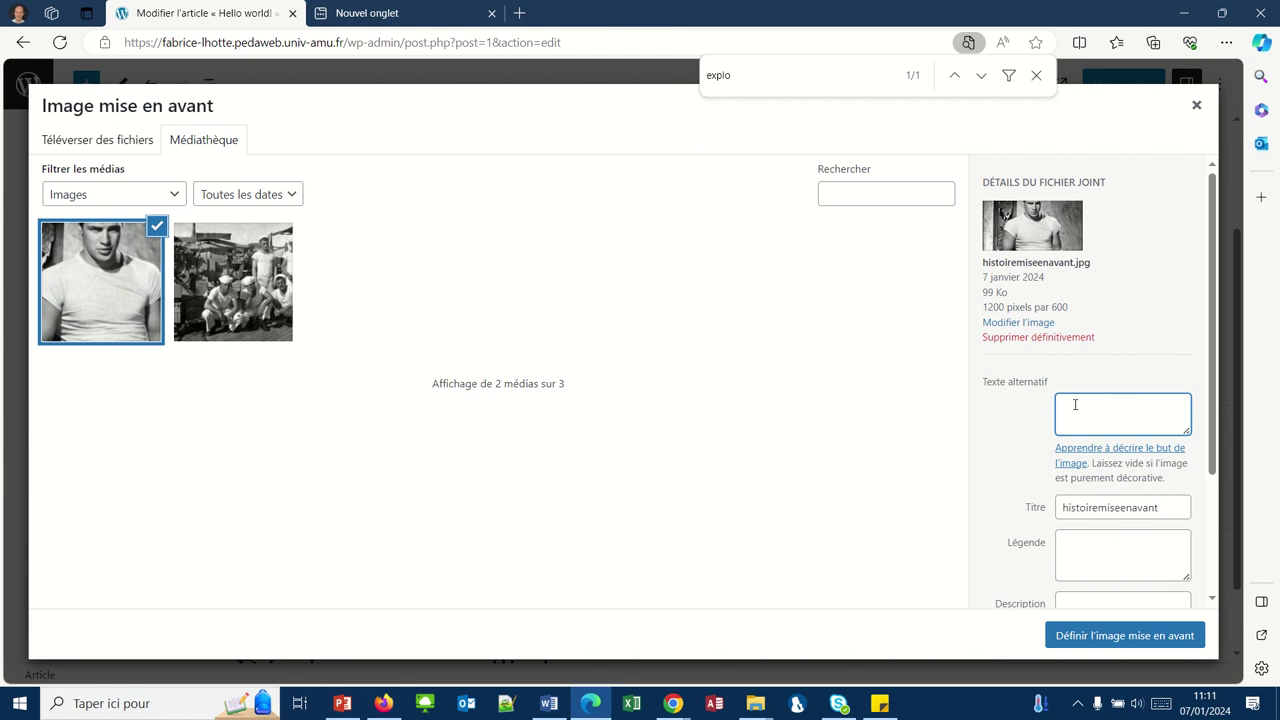
type("Histoire du T-shirt")
left_click(1117, 637)
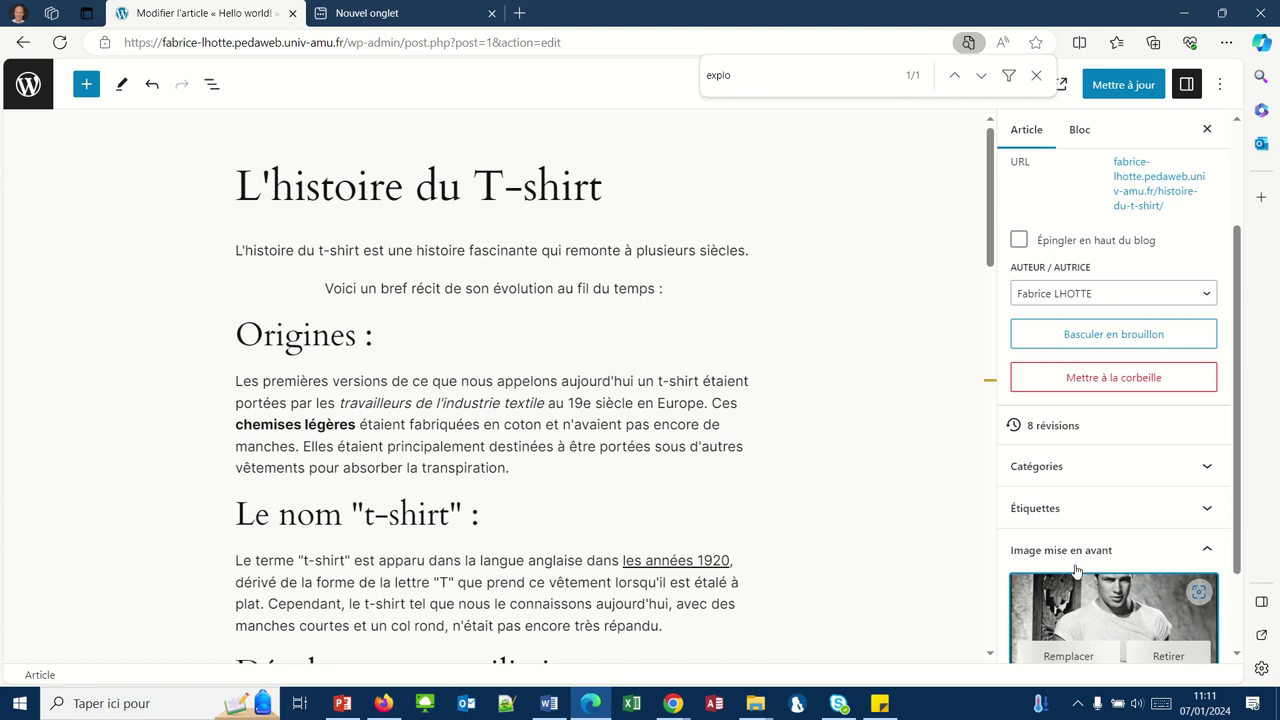
left_click(1118, 86)
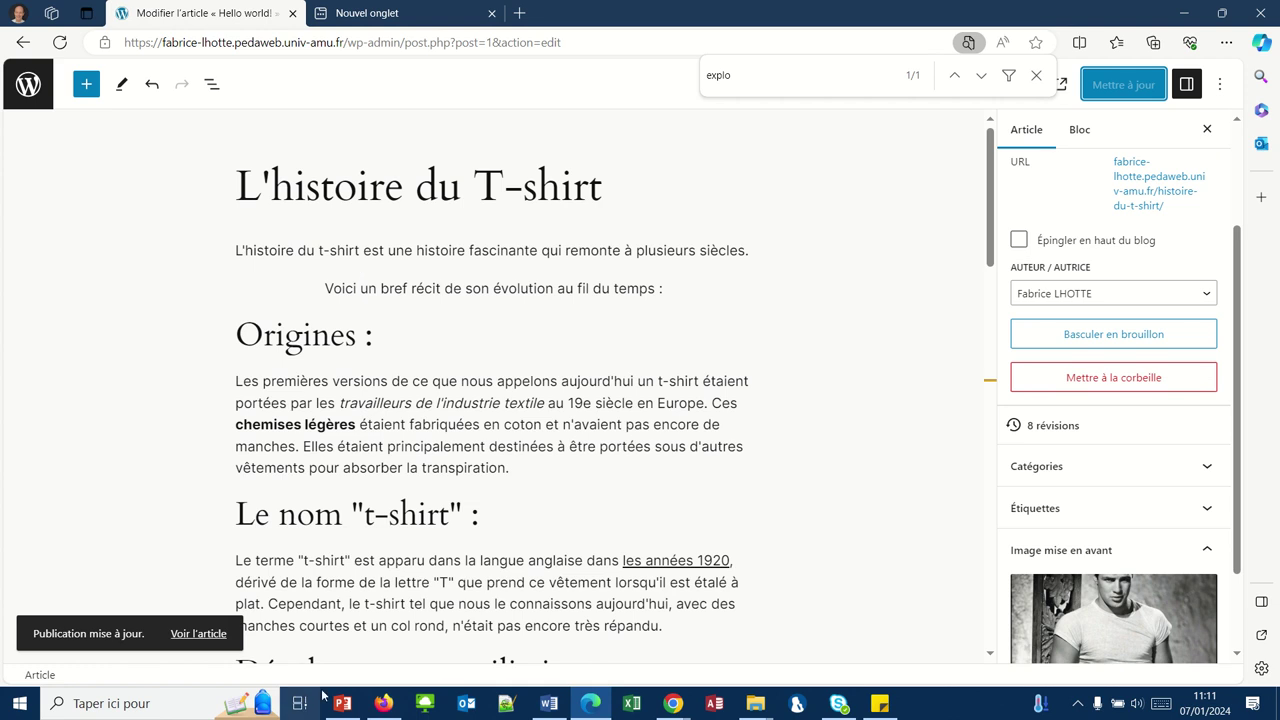
In Firefox, reload the TeeVogue Store home page and check how "L'histoire du T-shirt" is presented under "Watch, Read, Listen".
left_click(383, 703)
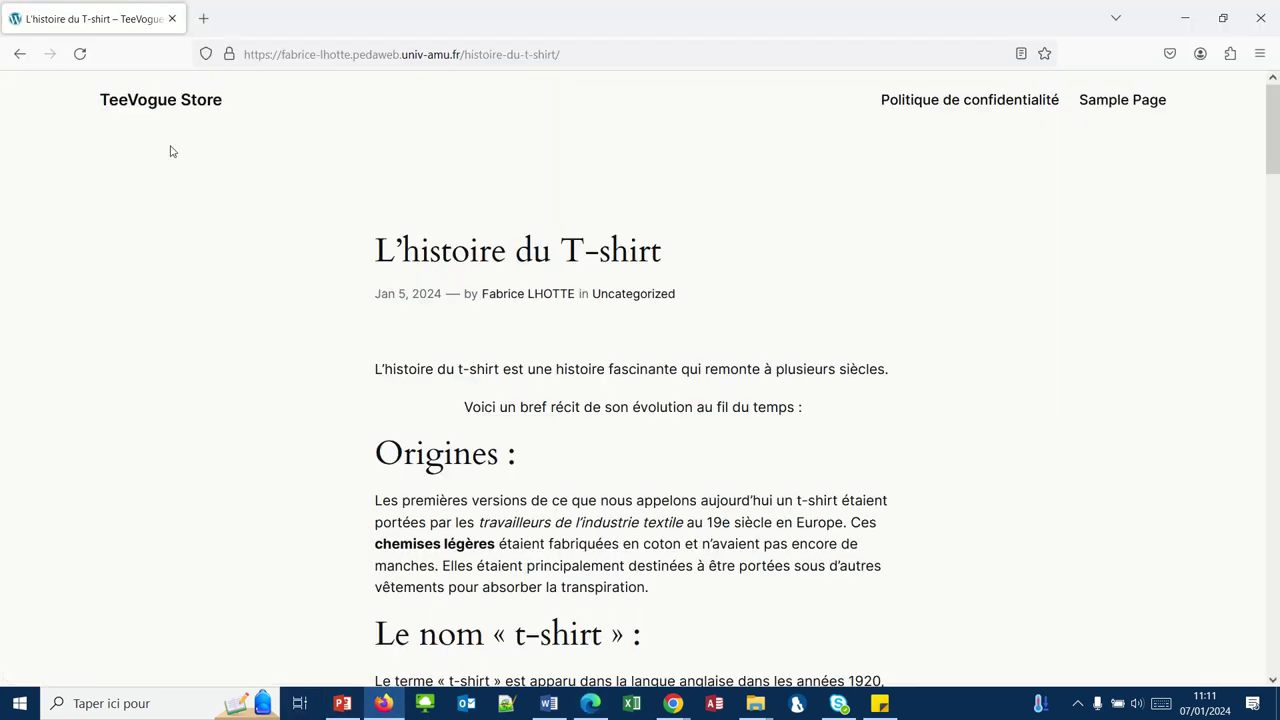
left_click(148, 103)
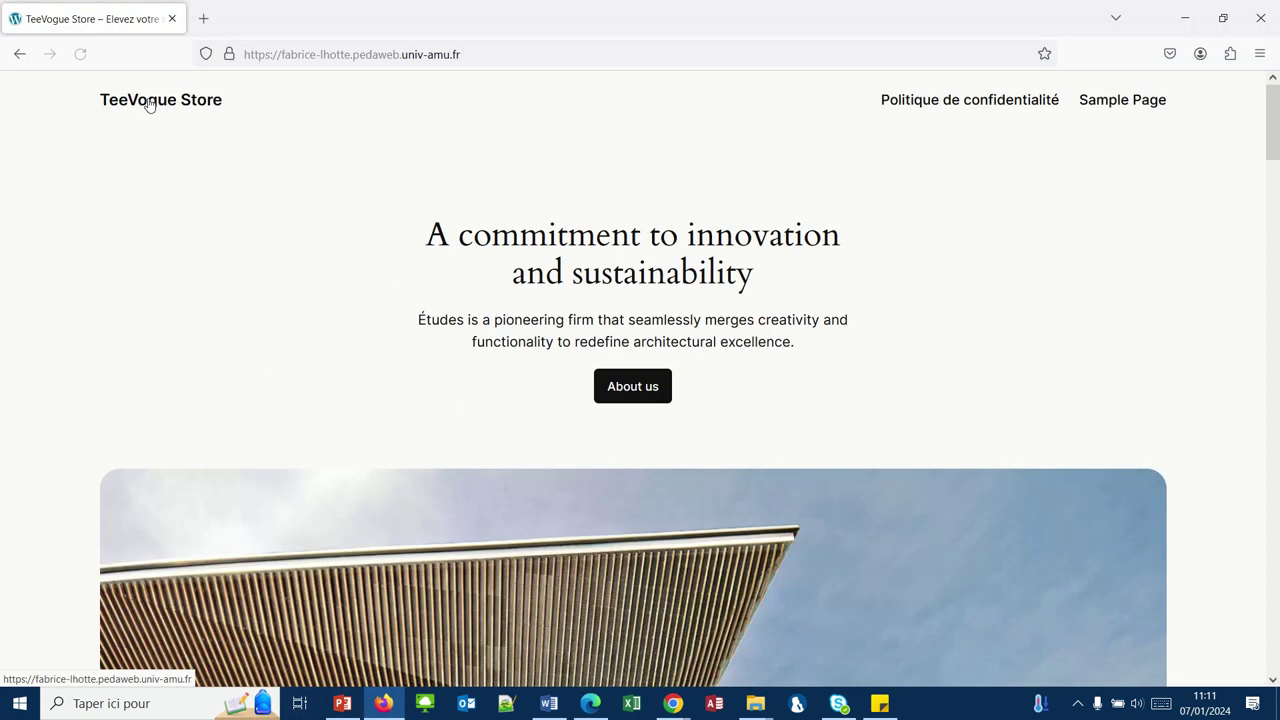
scroll(357, 397, "down", 10)
scroll(358, 397, "down", 15)
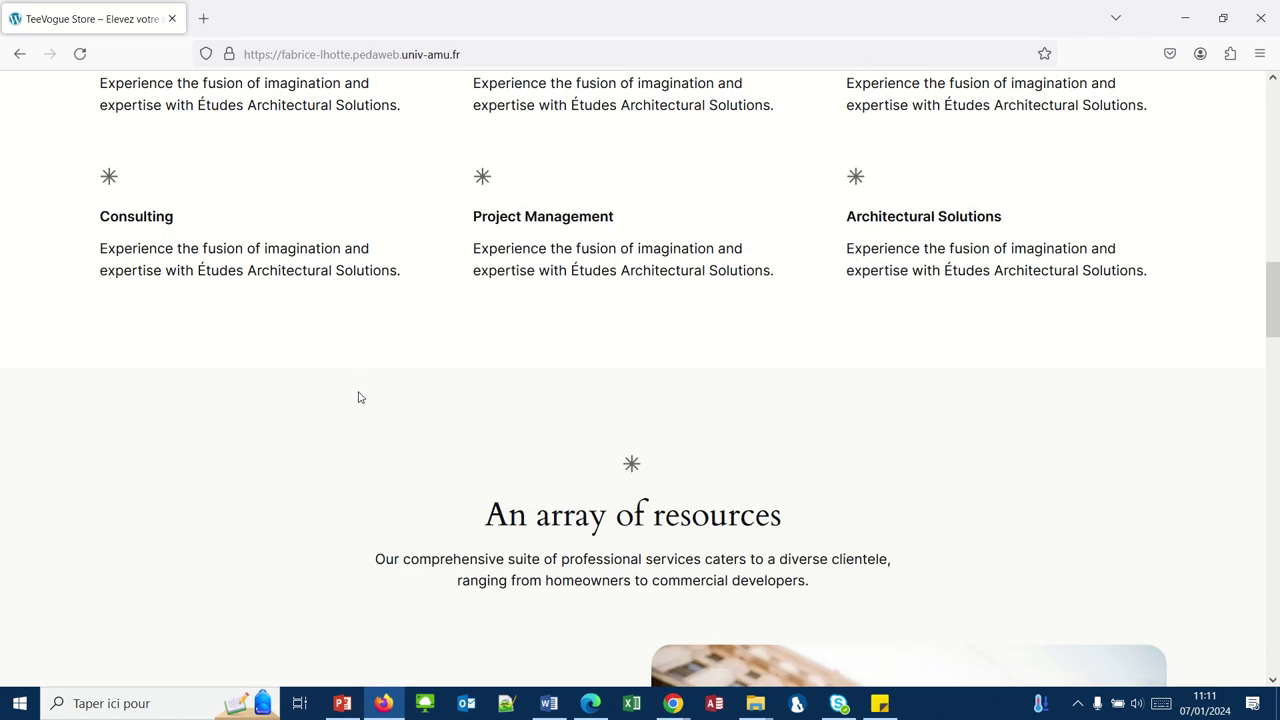
scroll(358, 397, "up", 1)
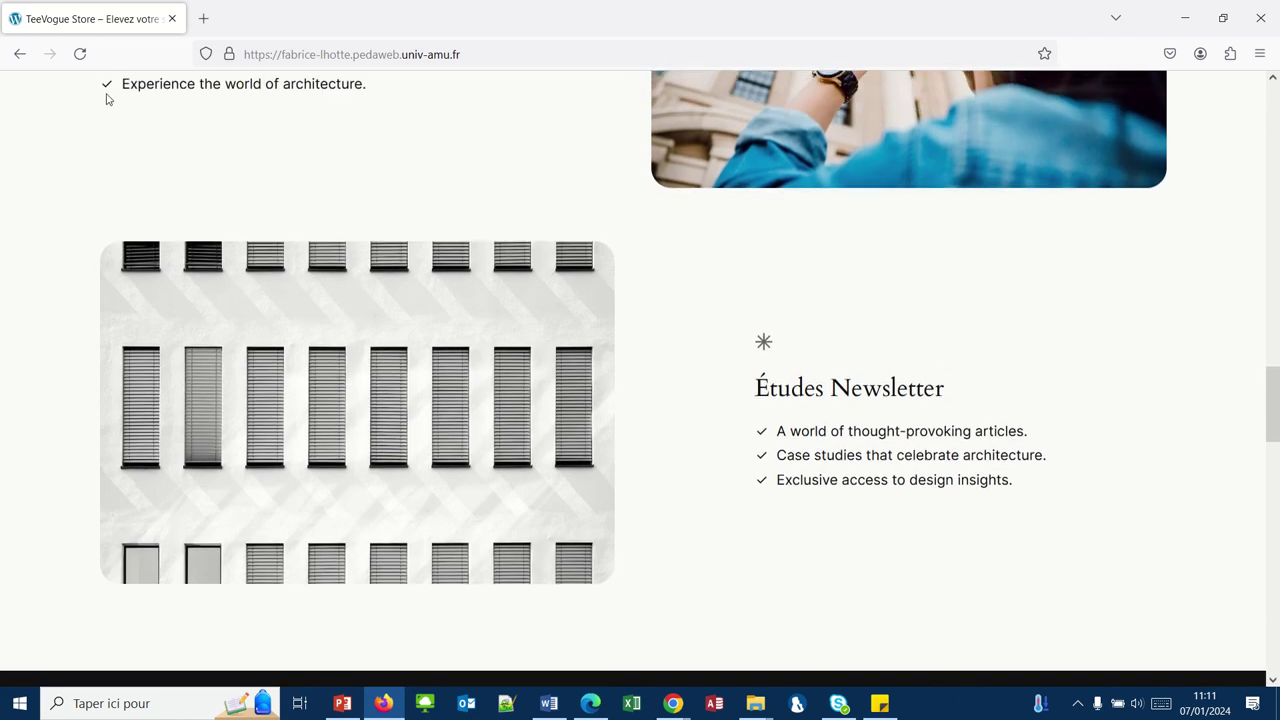
left_click(81, 54)
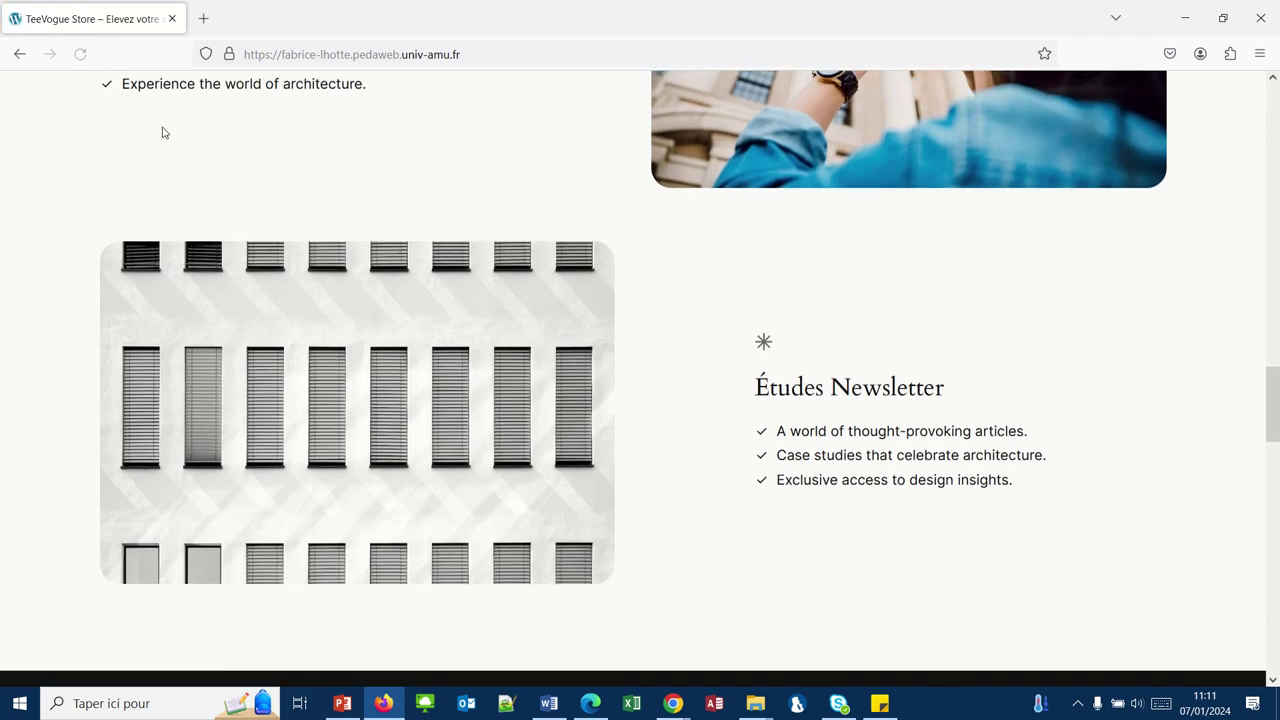
scroll(257, 251, "down", 8)
scroll(257, 251, "down", 4)
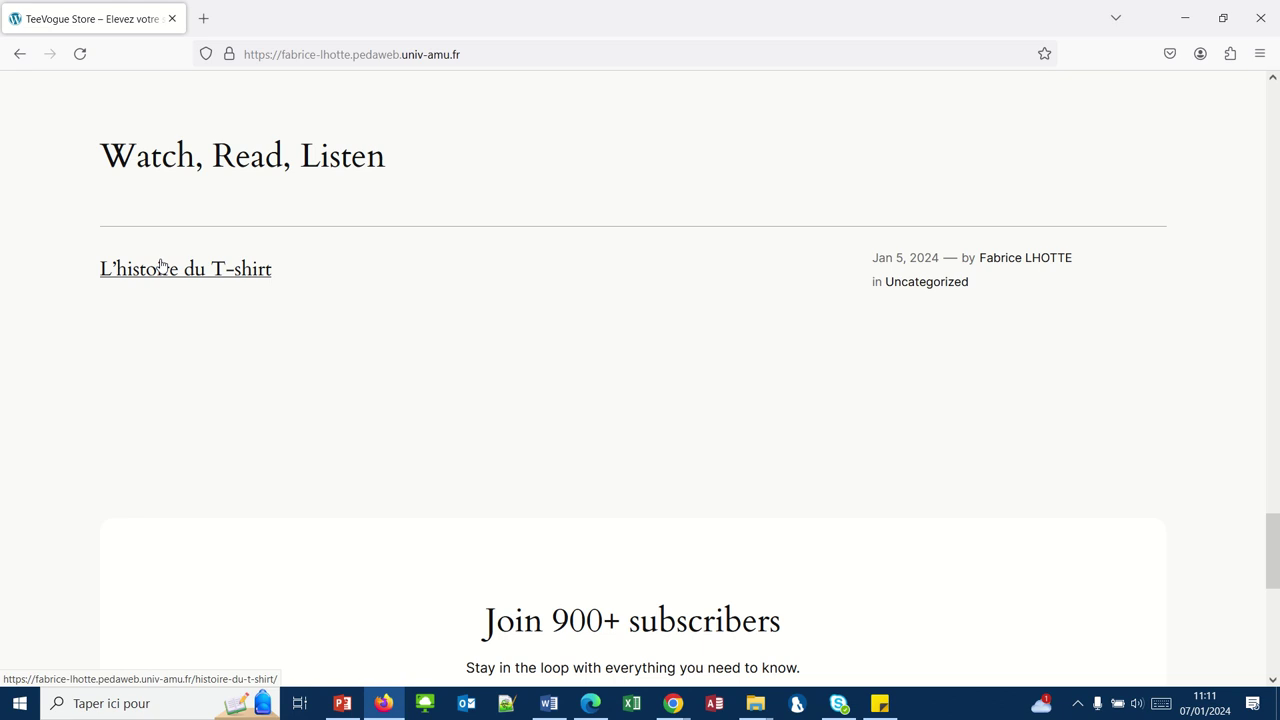
scroll(160, 265, "up", 20)
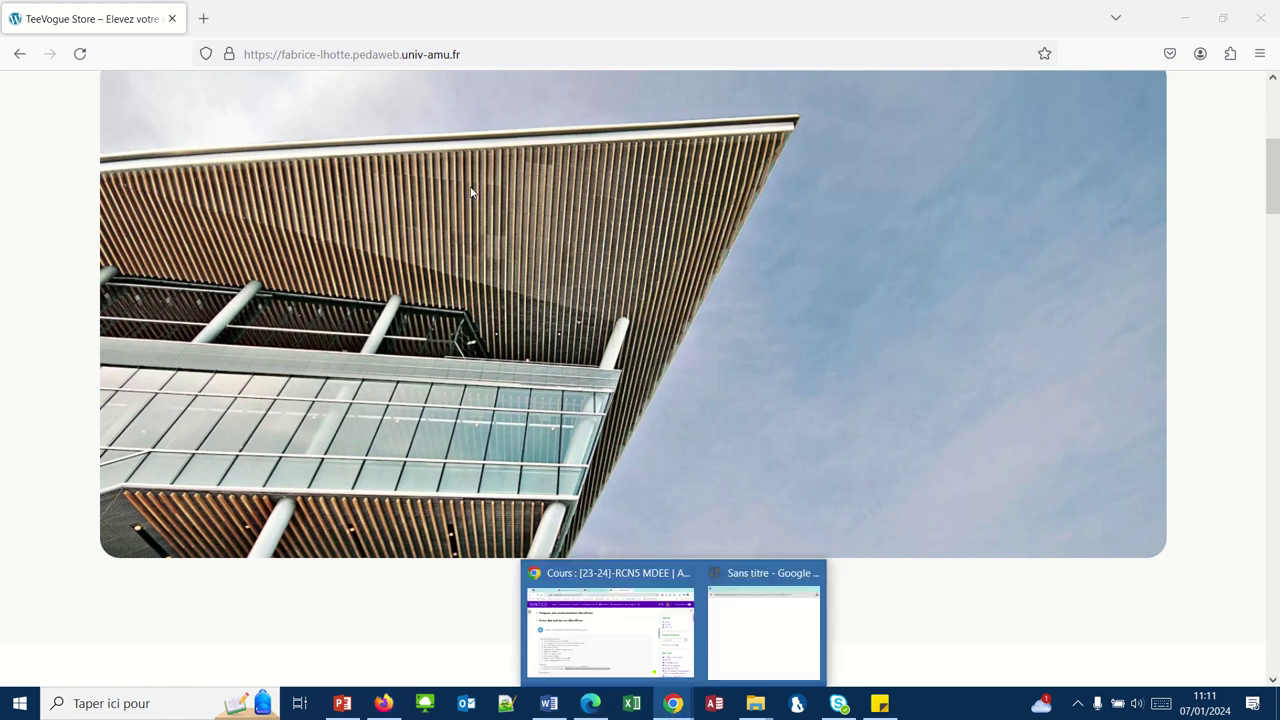
Switch back to the WordPress editor in Edge and place the cursor at the end of the "Origines :" heading.
mouse_move(480, 17)
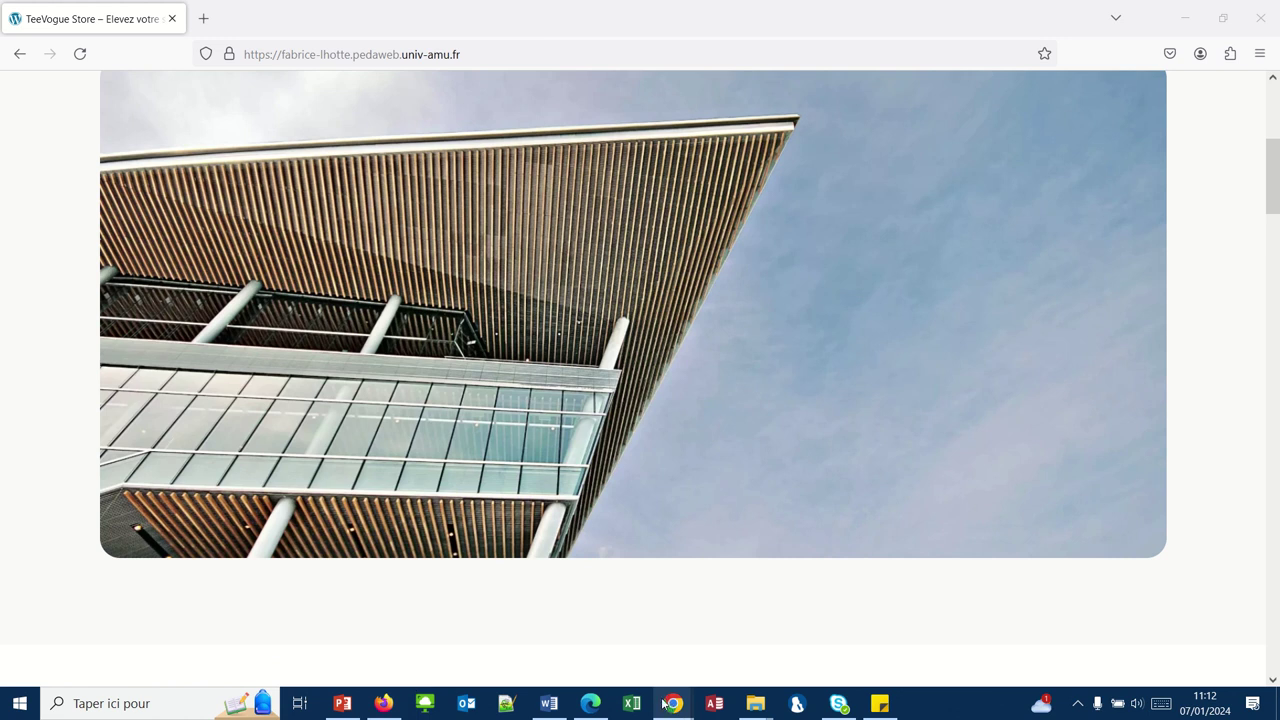
left_click(590, 705)
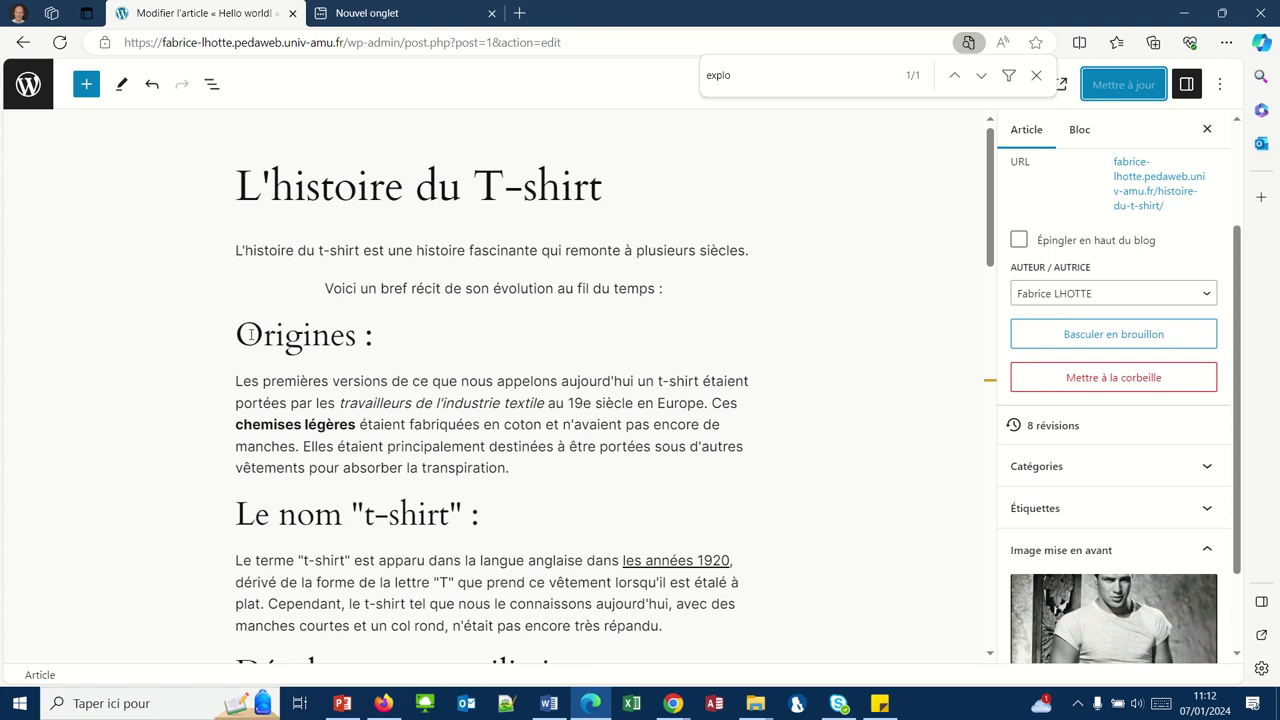
left_click(237, 336)
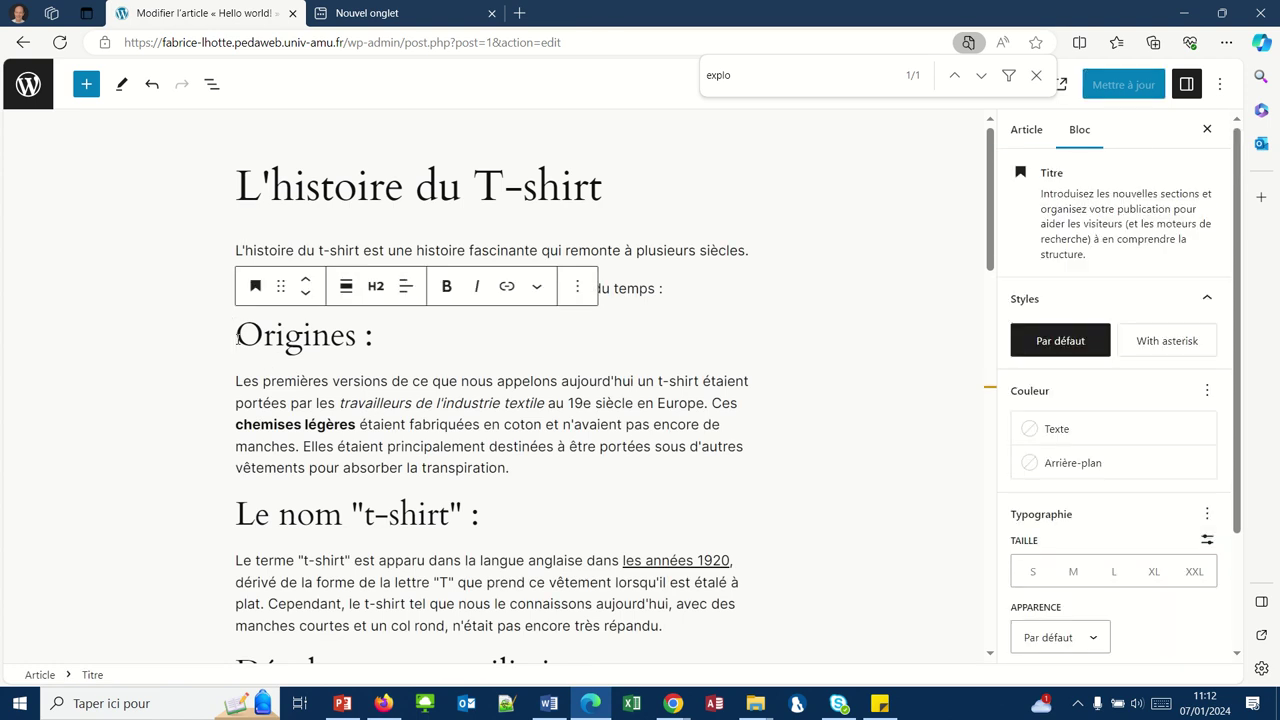
left_click(533, 353)
left_click(640, 288)
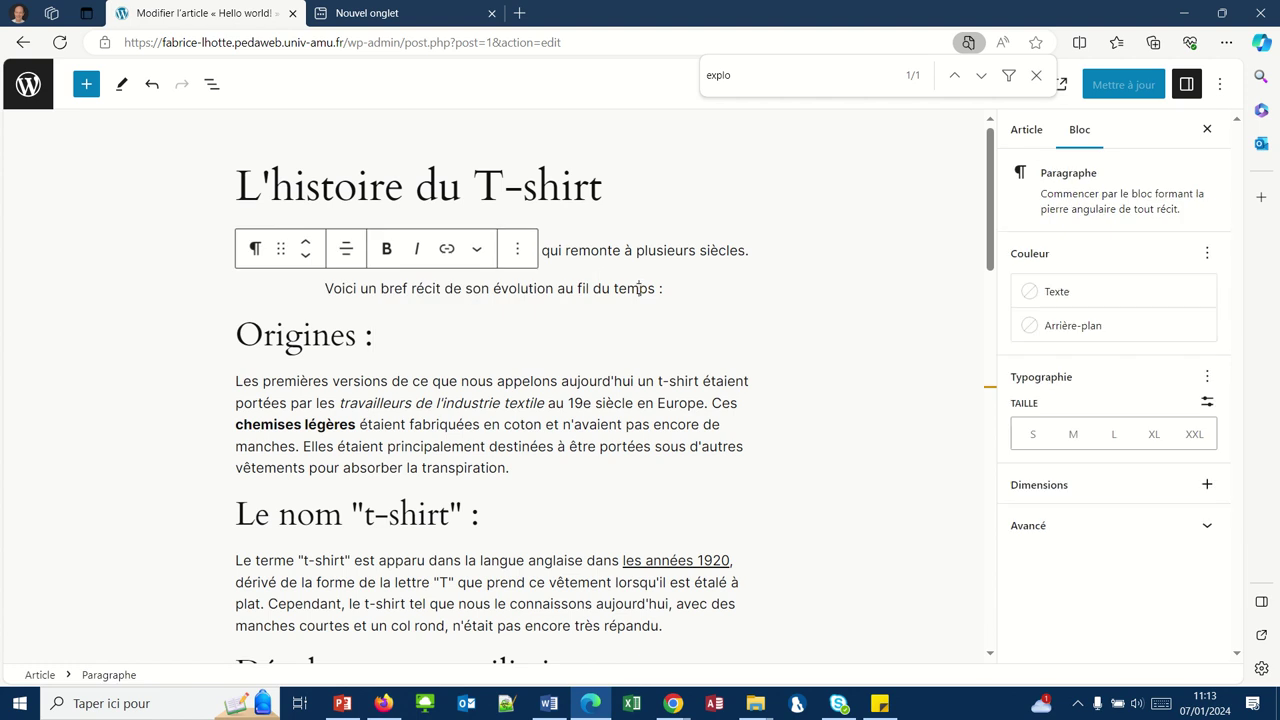
left_click(521, 318)
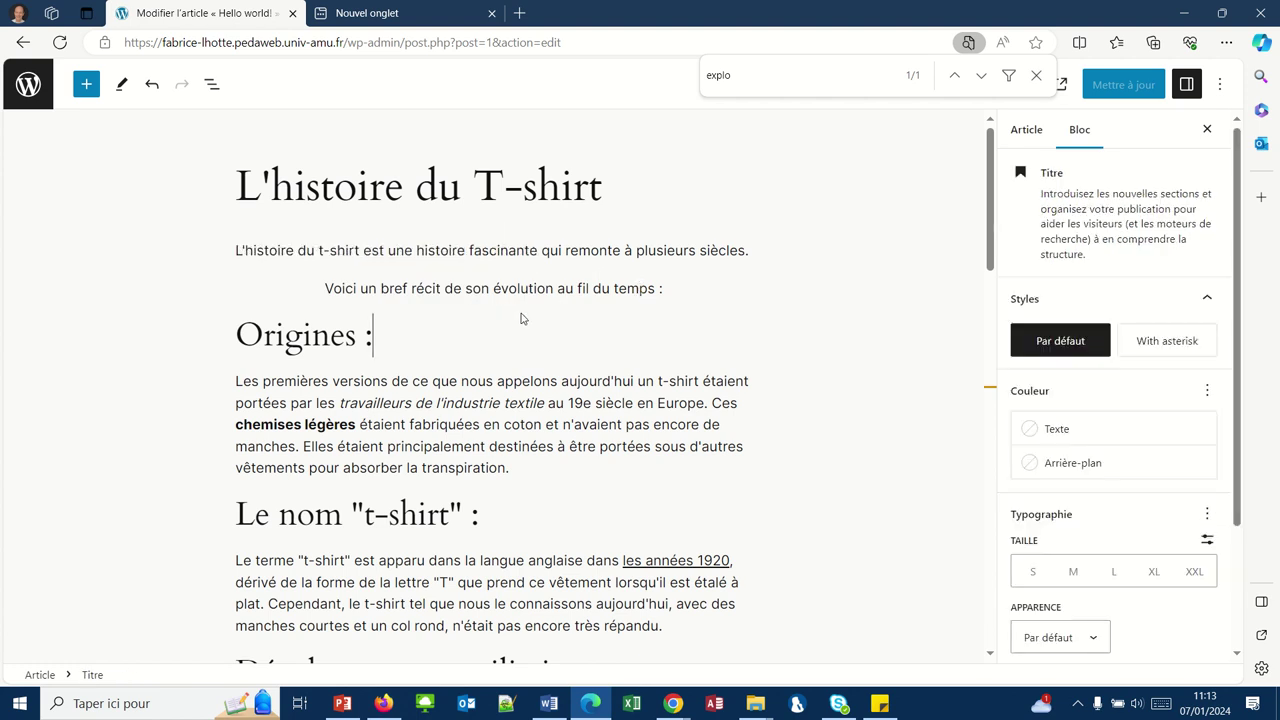